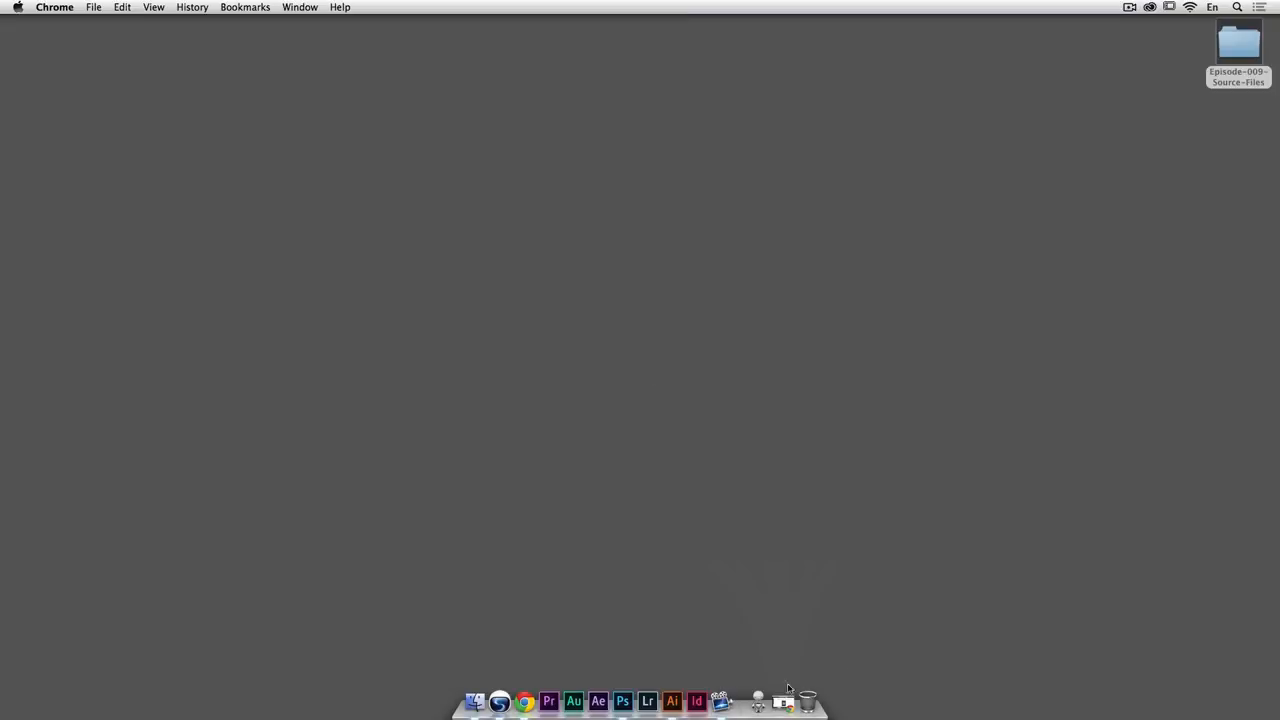
Bring up the Chrome window and search Google Images for "rope" in a new tab
{"action": "left_click", "coordinate": [784, 700]}
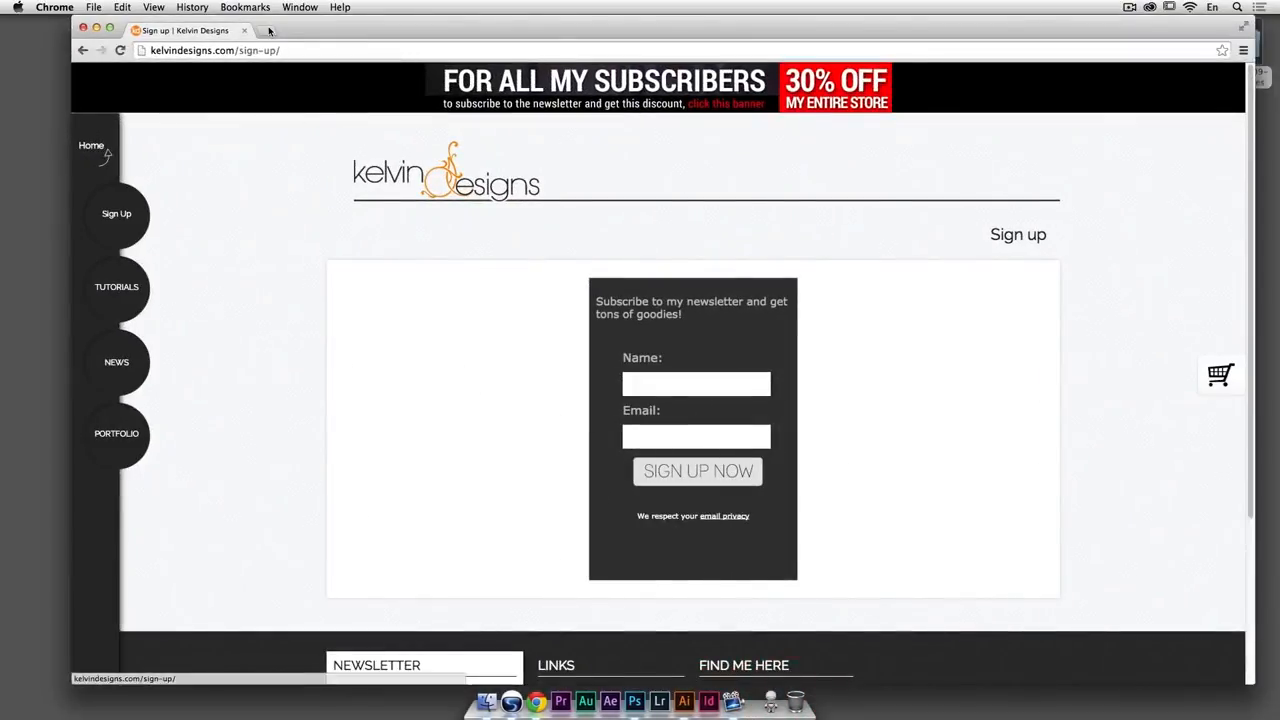
{"action": "left_click", "coordinate": [267, 31]}
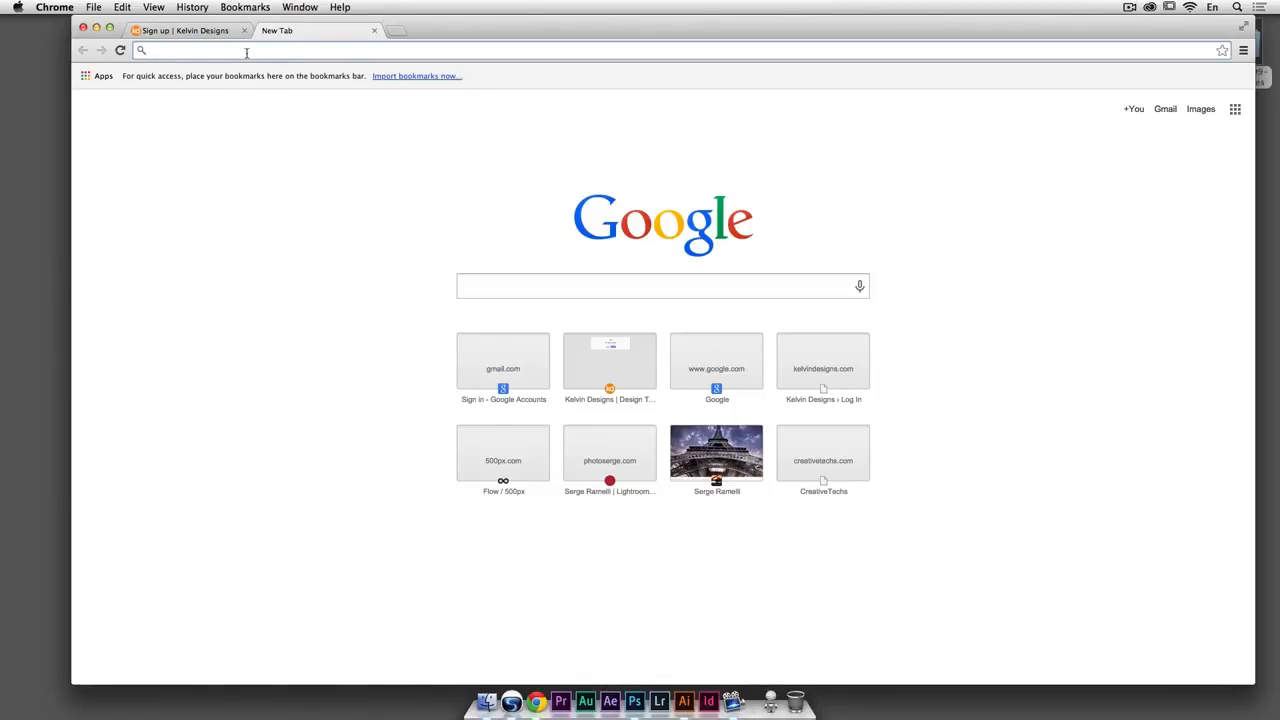
{"action": "left_click", "coordinate": [566, 289]}
{"action": "type", "text": "r"}
{"action": "key", "text": "Return"}
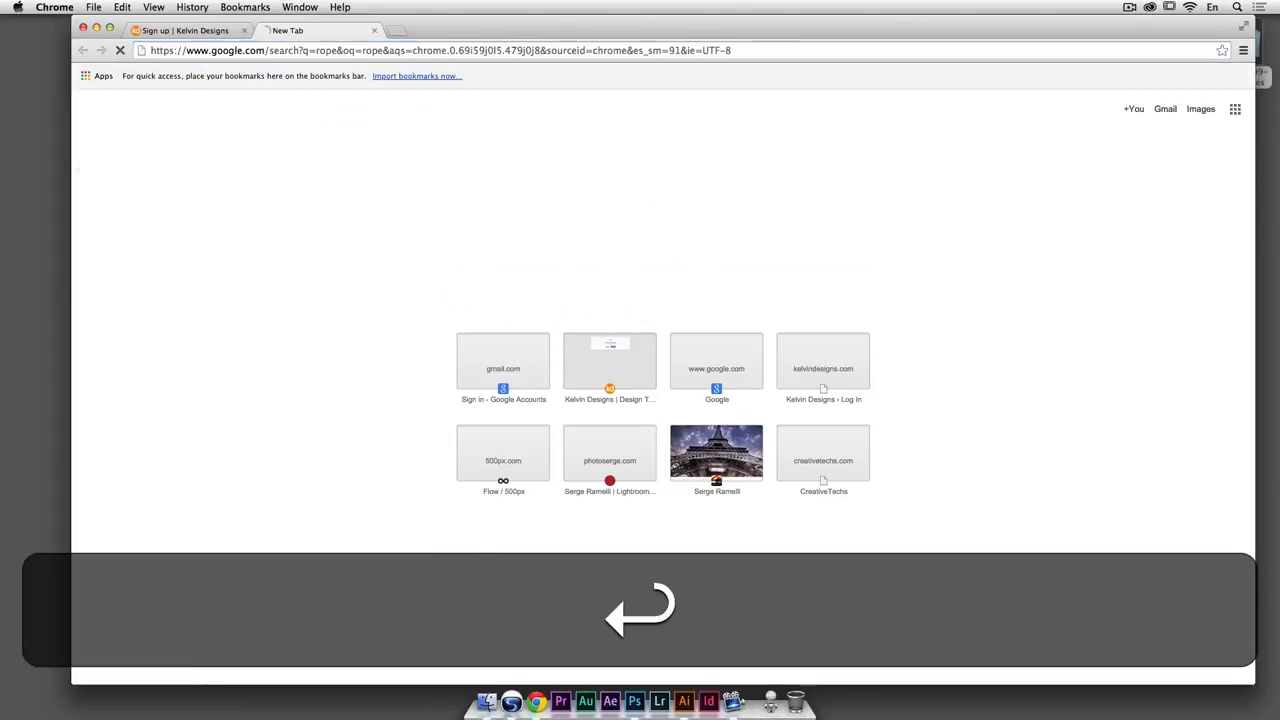
{"action": "left_click", "coordinate": [215, 121]}
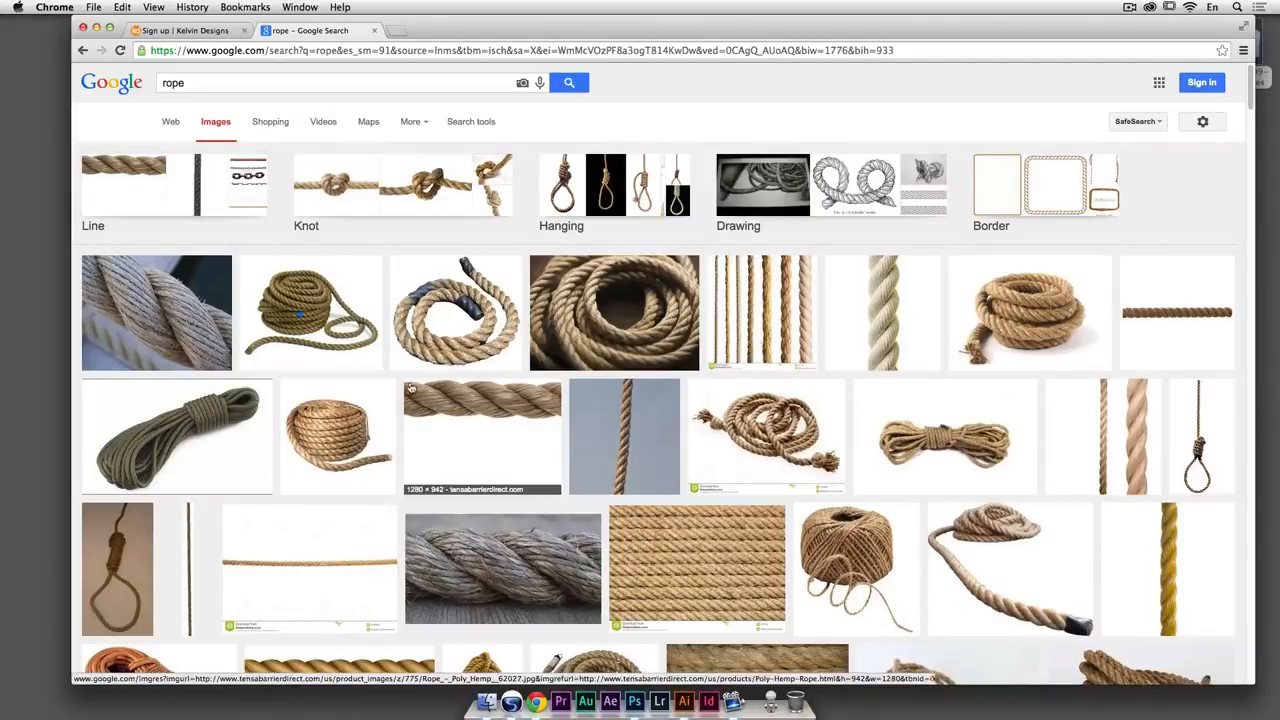
Save the full-size horizontal poly hemp rope image to the desktop, then close its tab and put the browser away
{"action": "right_click", "coordinate": [495, 420]}
{"action": "left_click", "coordinate": [478, 410]}
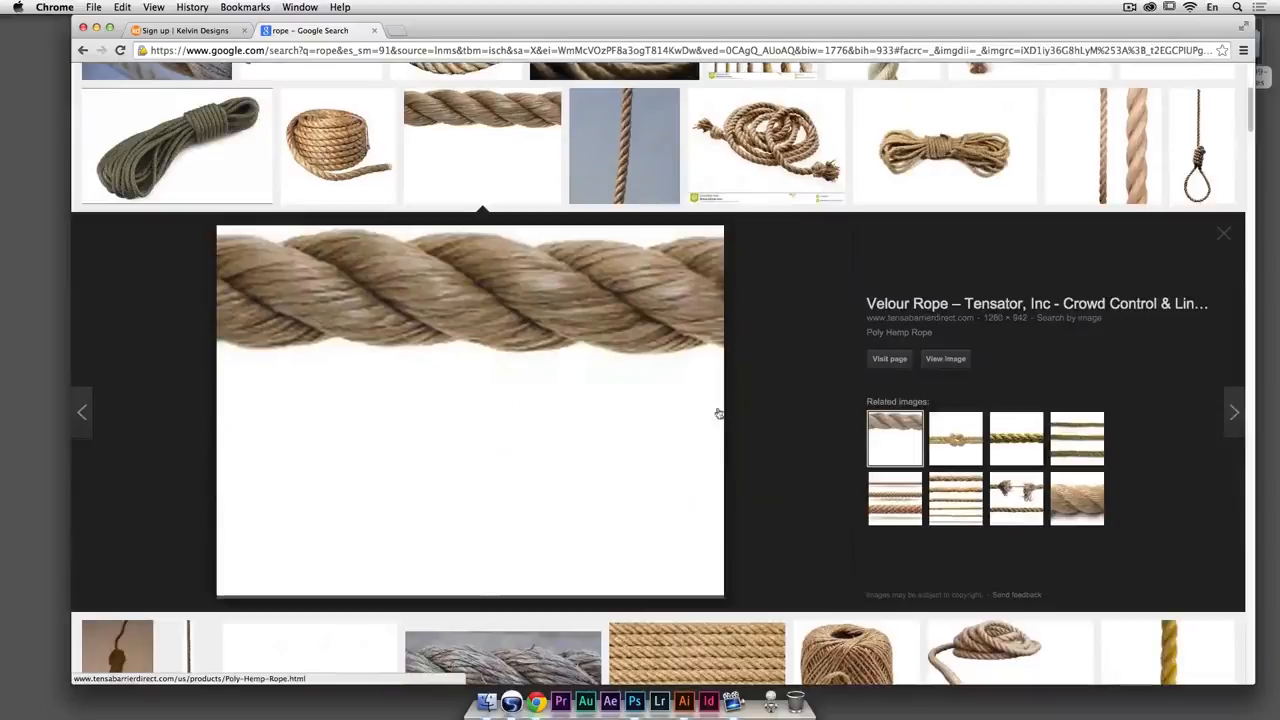
{"action": "left_click", "coordinate": [946, 360]}
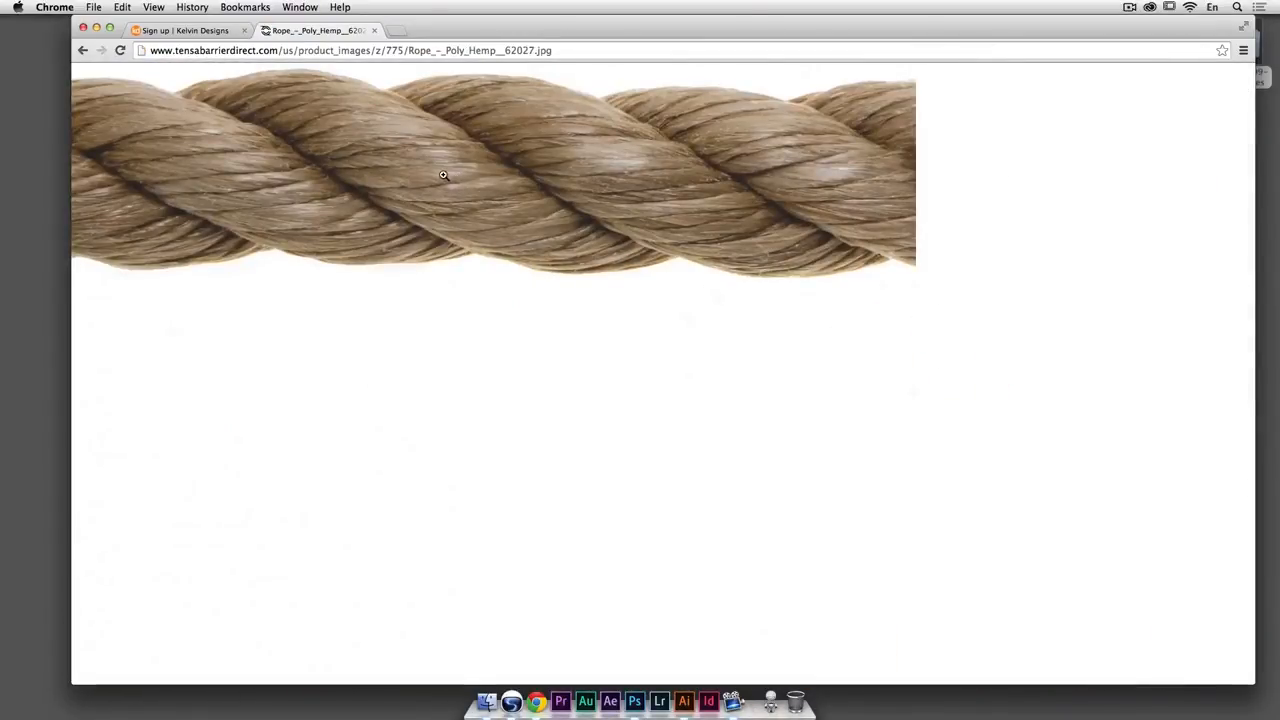
{"action": "left_click_drag", "start_coordinate": [443, 177], "coordinate": [986, 715]}
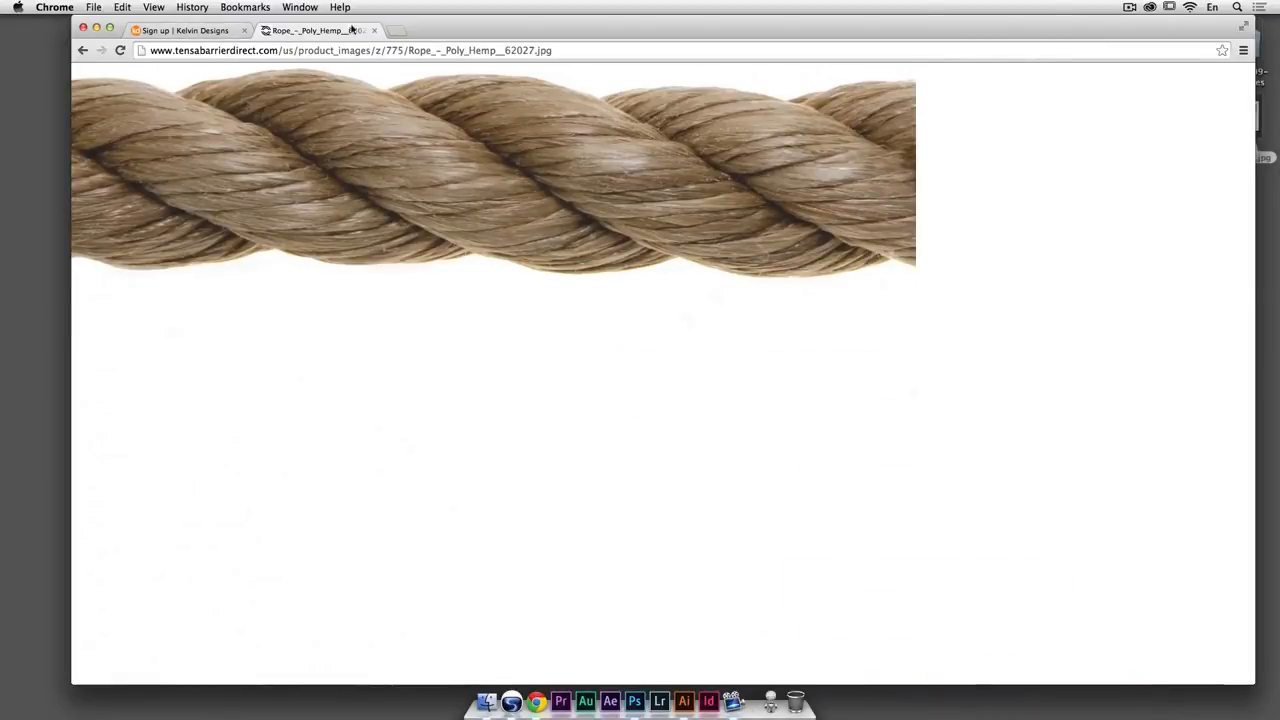
{"action": "left_click", "coordinate": [374, 30]}
{"action": "left_click", "coordinate": [96, 27]}
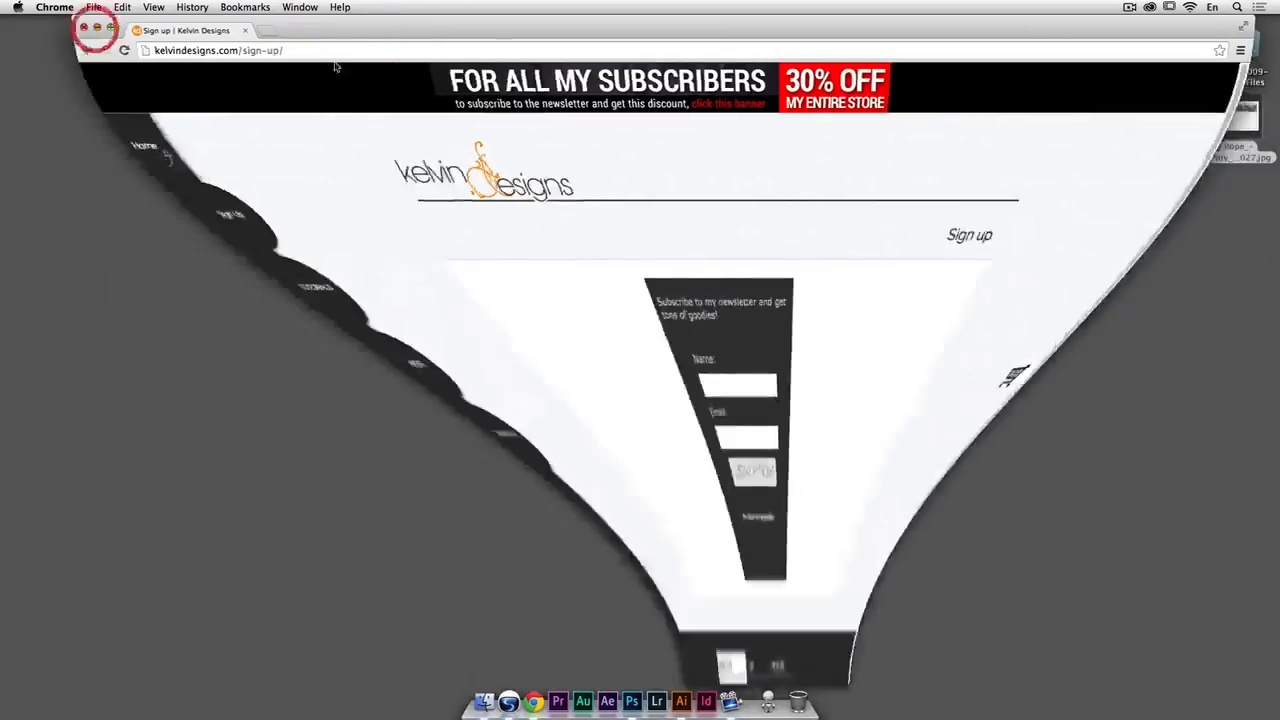
Open the saved rope image in Photoshop and convert its locked Background into a regular layer named Layer 0
{"action": "left_click_drag", "start_coordinate": [1248, 122], "coordinate": [624, 702]}
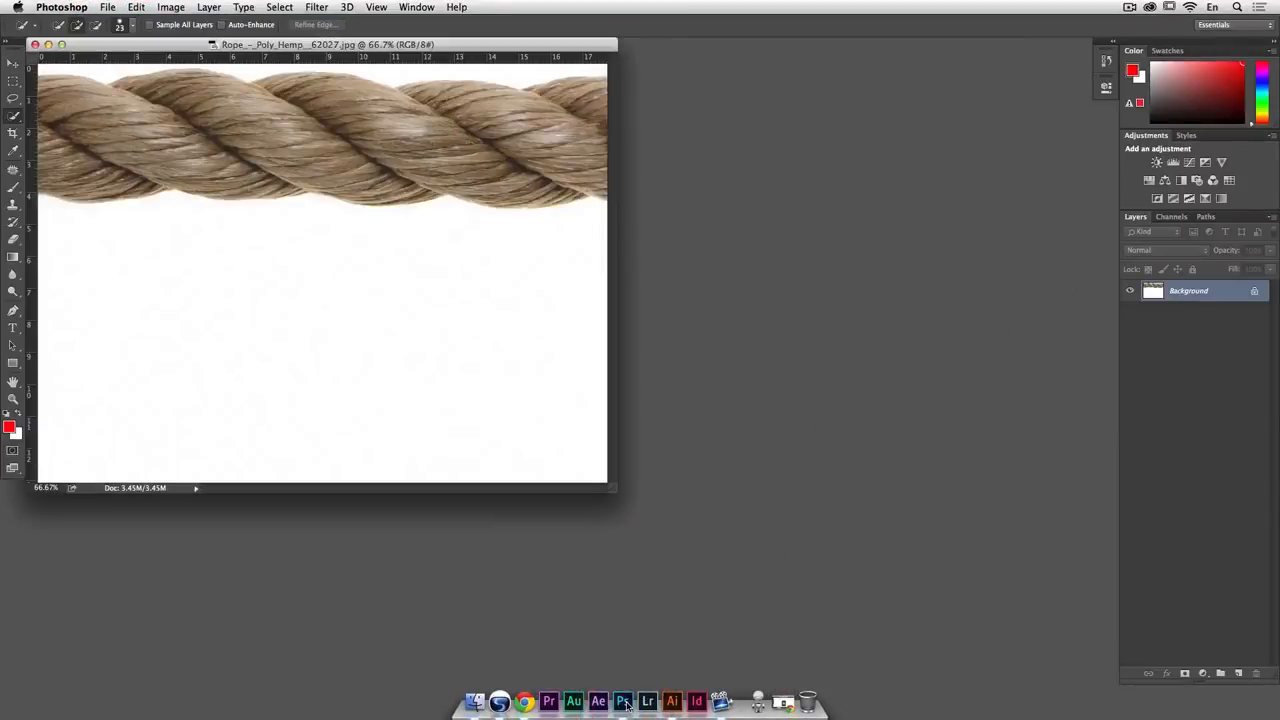
{"action": "left_click_drag", "start_coordinate": [482, 44], "coordinate": [763, 126]}
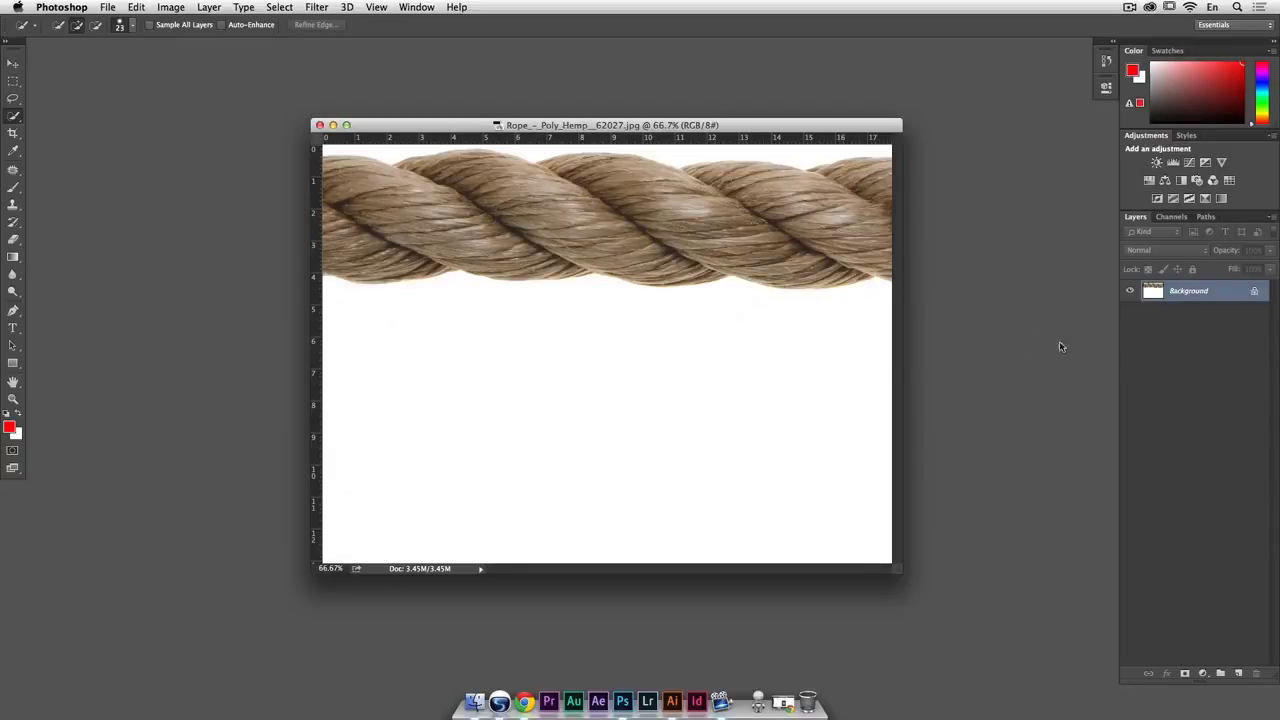
{"action": "double_click", "coordinate": [1213, 297]}
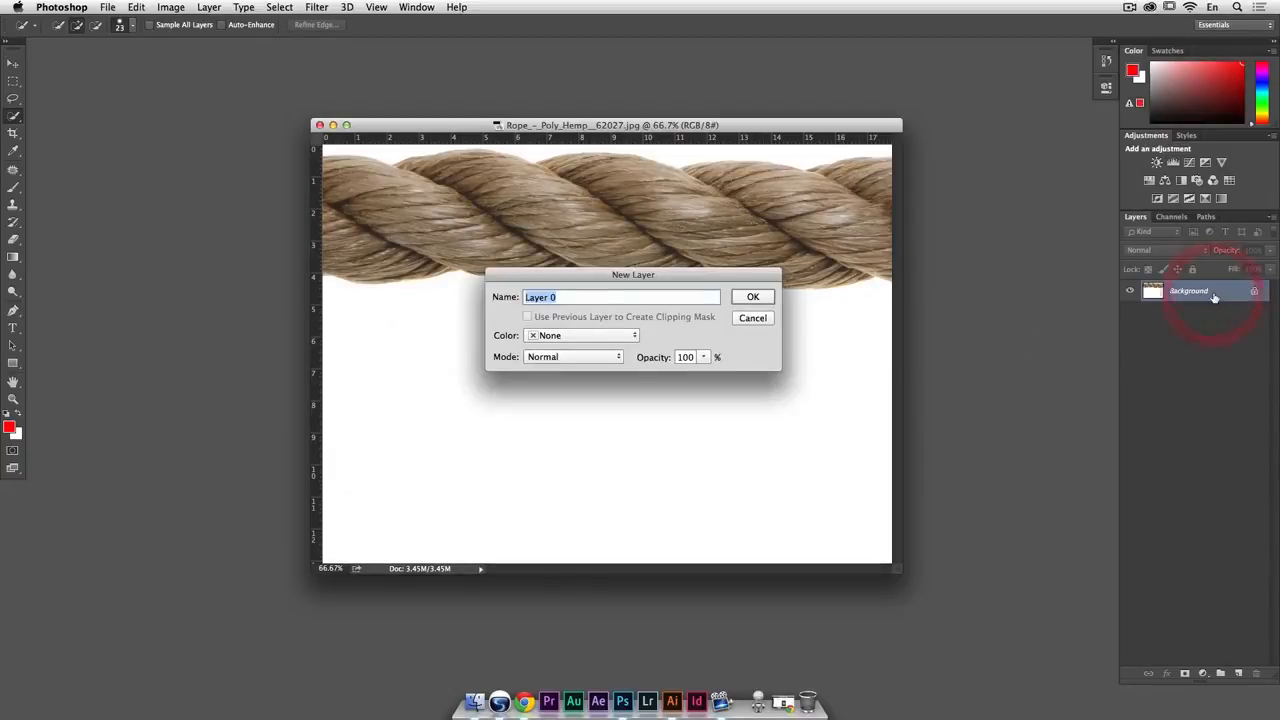
{"action": "key", "text": "Return"}
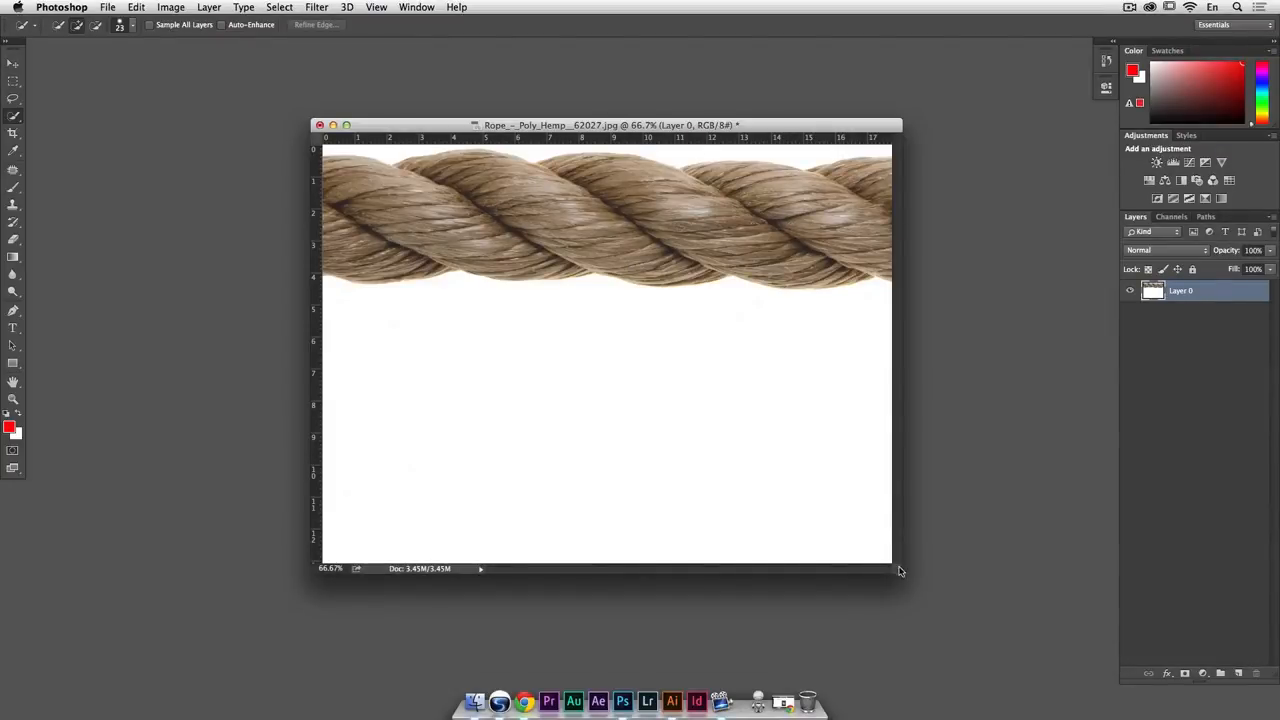
{"action": "left_click_drag", "start_coordinate": [899, 570], "coordinate": [930, 588]}
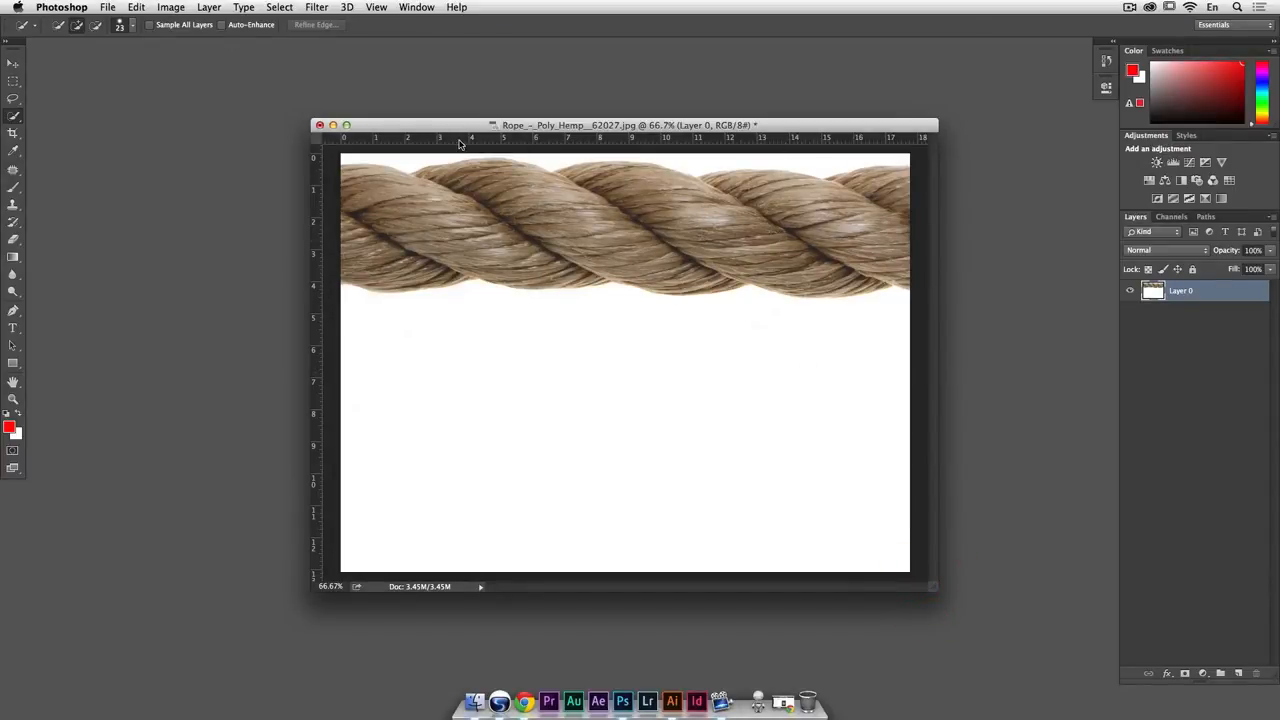
Place a visible vertical guide at the canvas's horizontal center, using the whole image's Free Transform center as reference, and clear the selection
{"action": "left_click", "coordinate": [385, 7]}
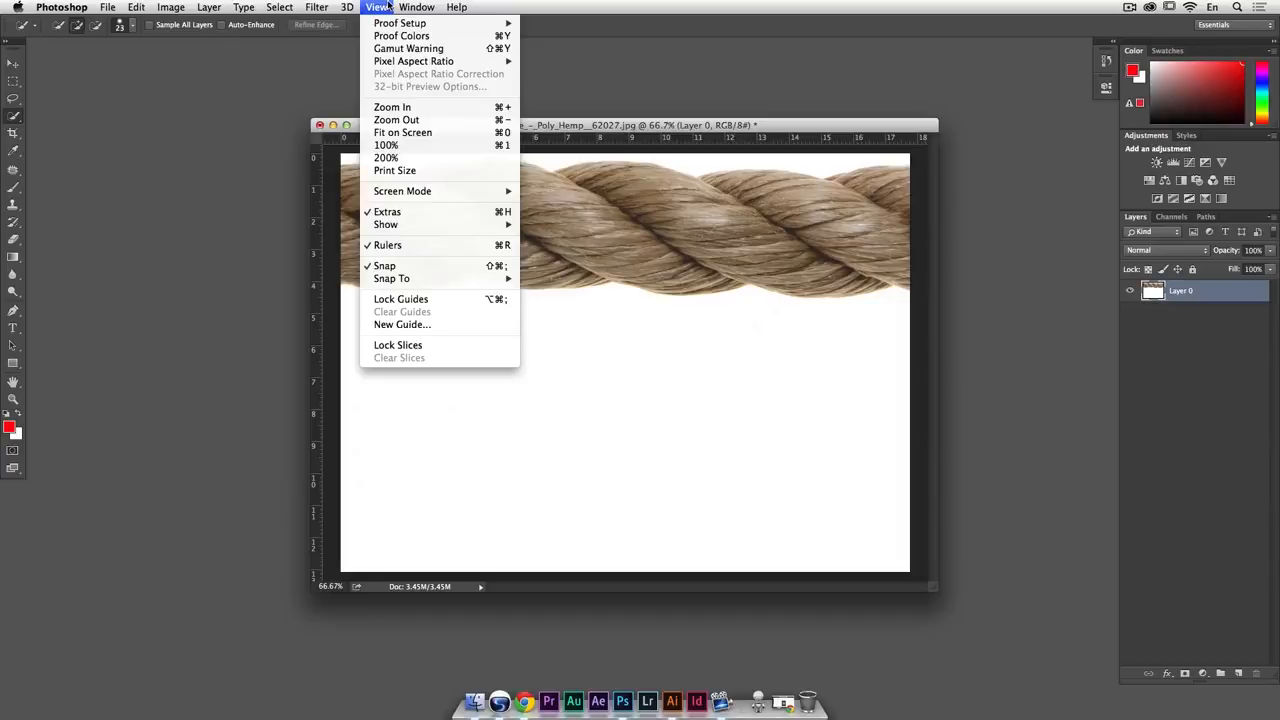
{"action": "left_click", "coordinate": [380, 6]}
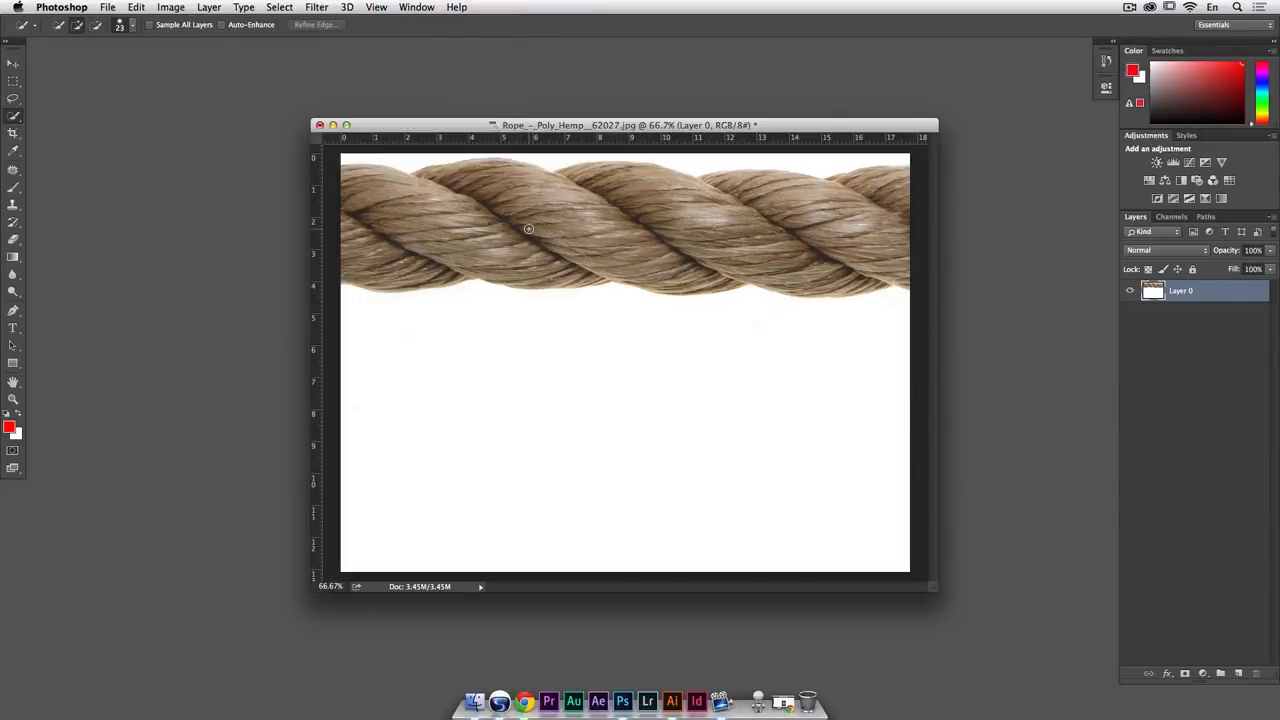
{"action": "key", "text": "super+a"}
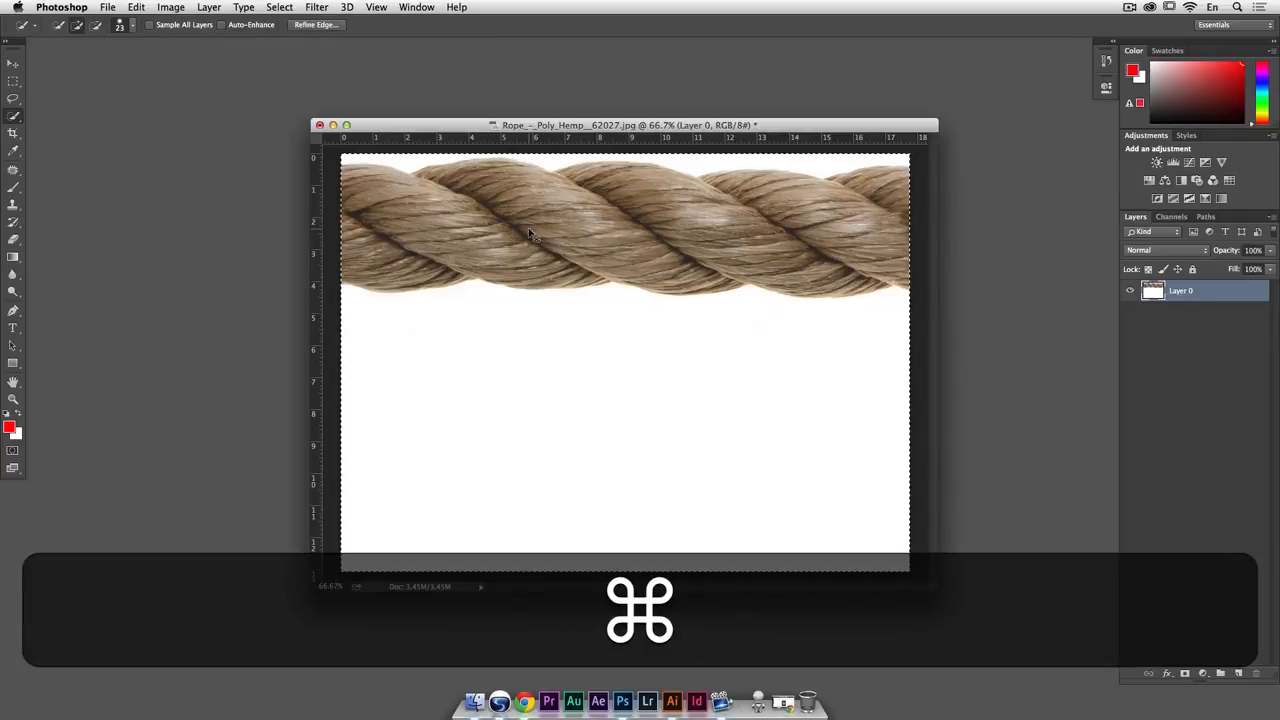
{"action": "key", "text": "super+t"}
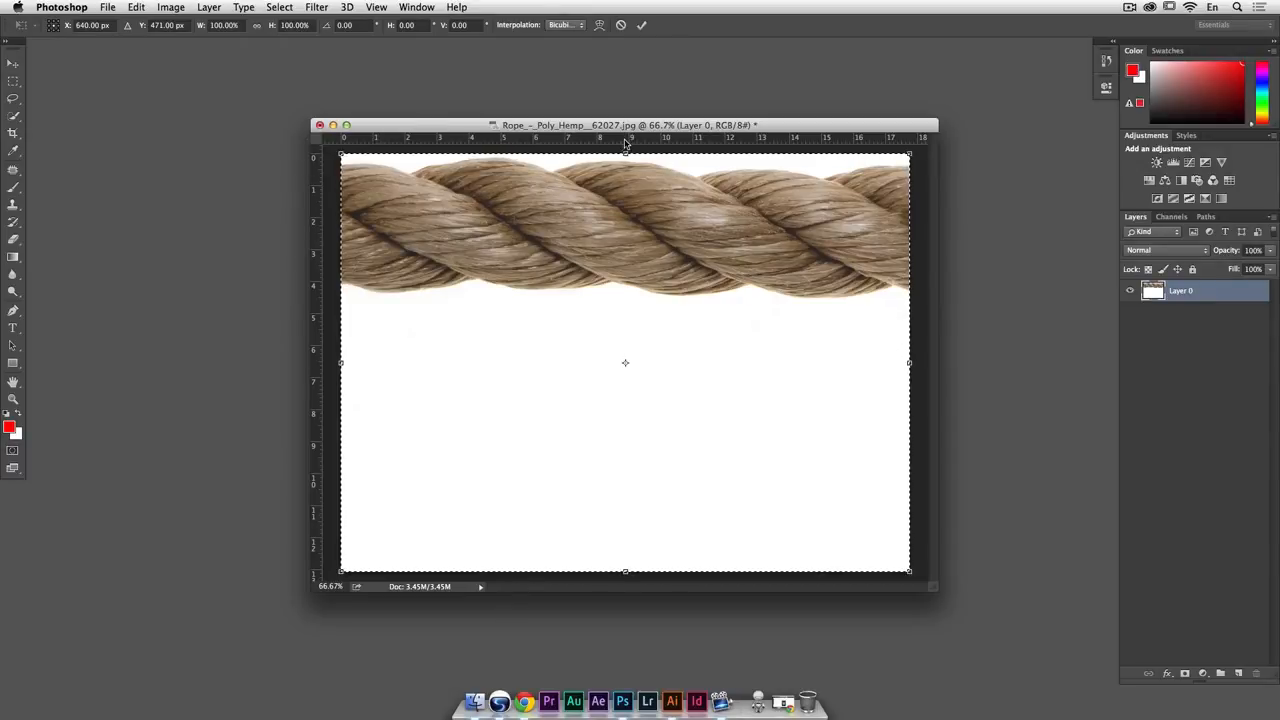
{"action": "left_click_drag", "start_coordinate": [321, 261], "coordinate": [629, 288]}
{"action": "left_click", "coordinate": [376, 7]}
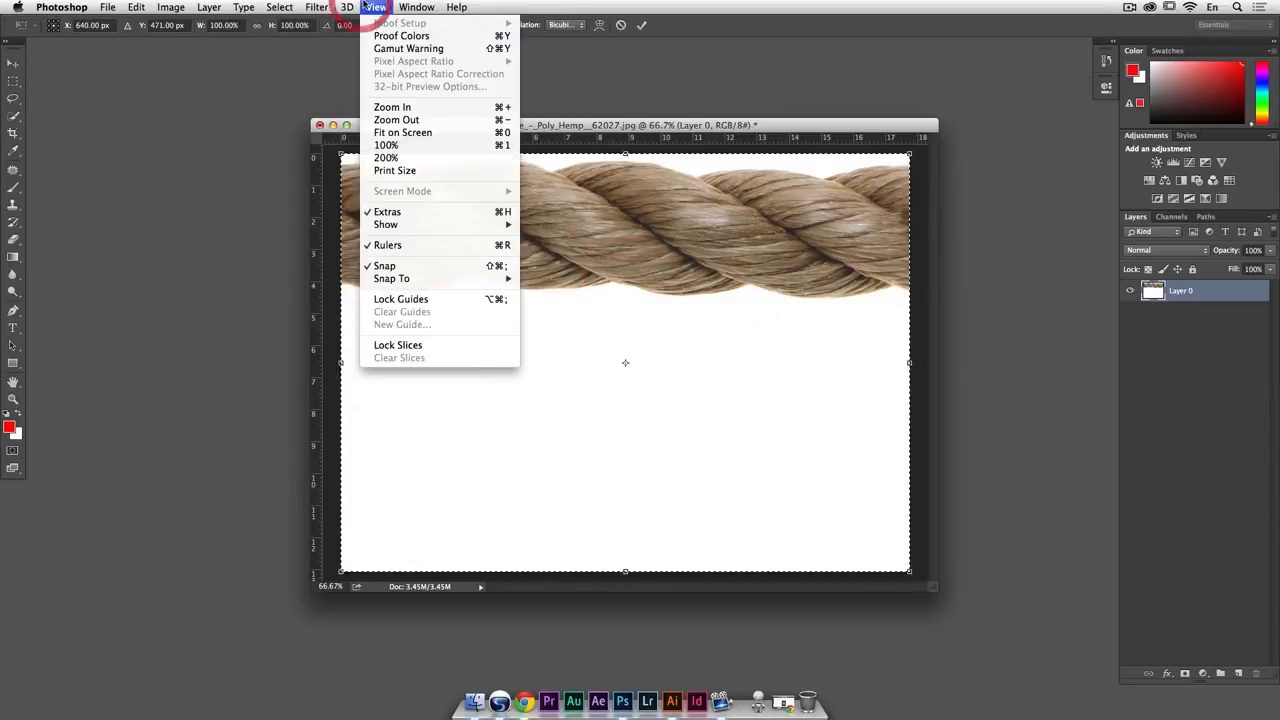
{"action": "mouse_move", "coordinate": [440, 224]}
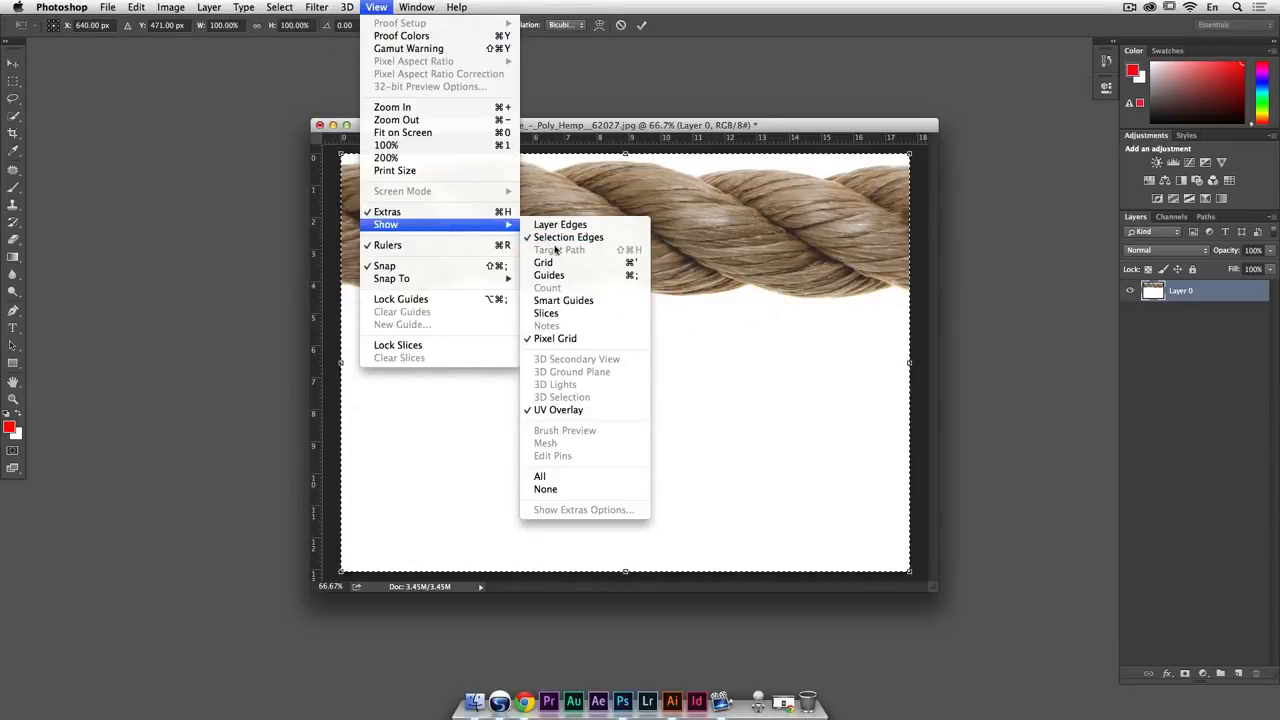
{"action": "left_click", "coordinate": [558, 277]}
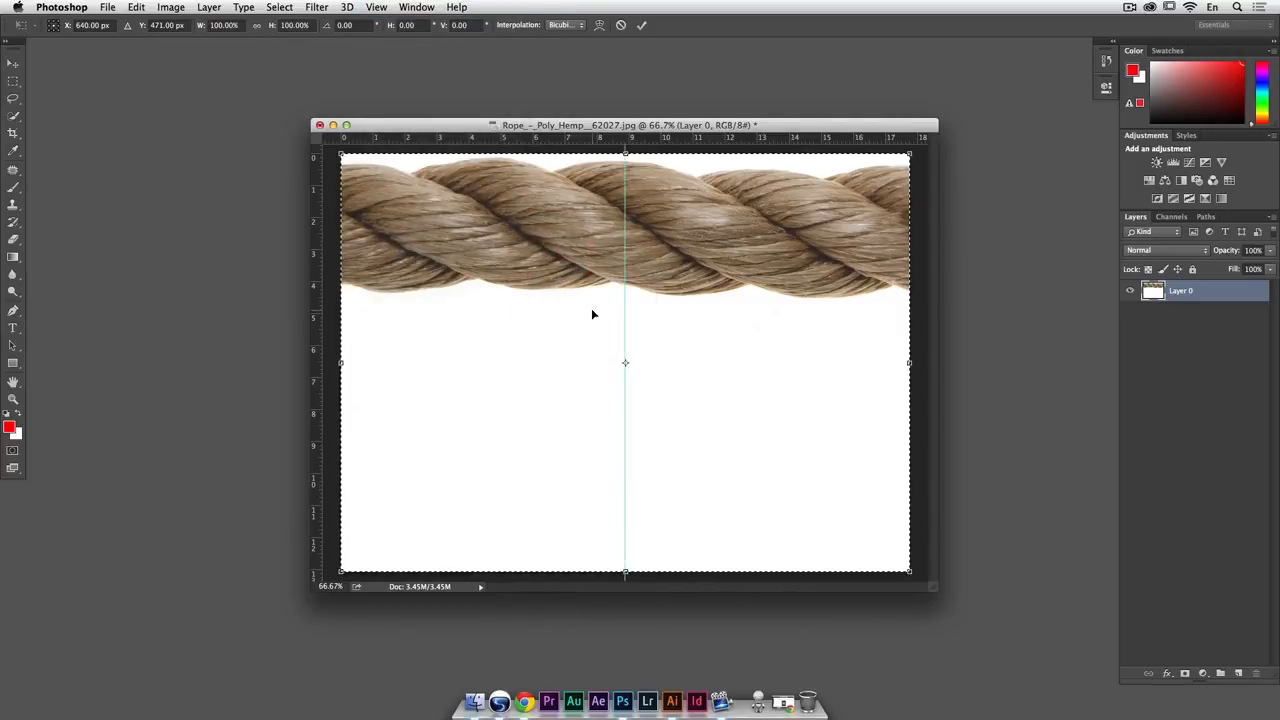
{"action": "key", "text": "Escape"}
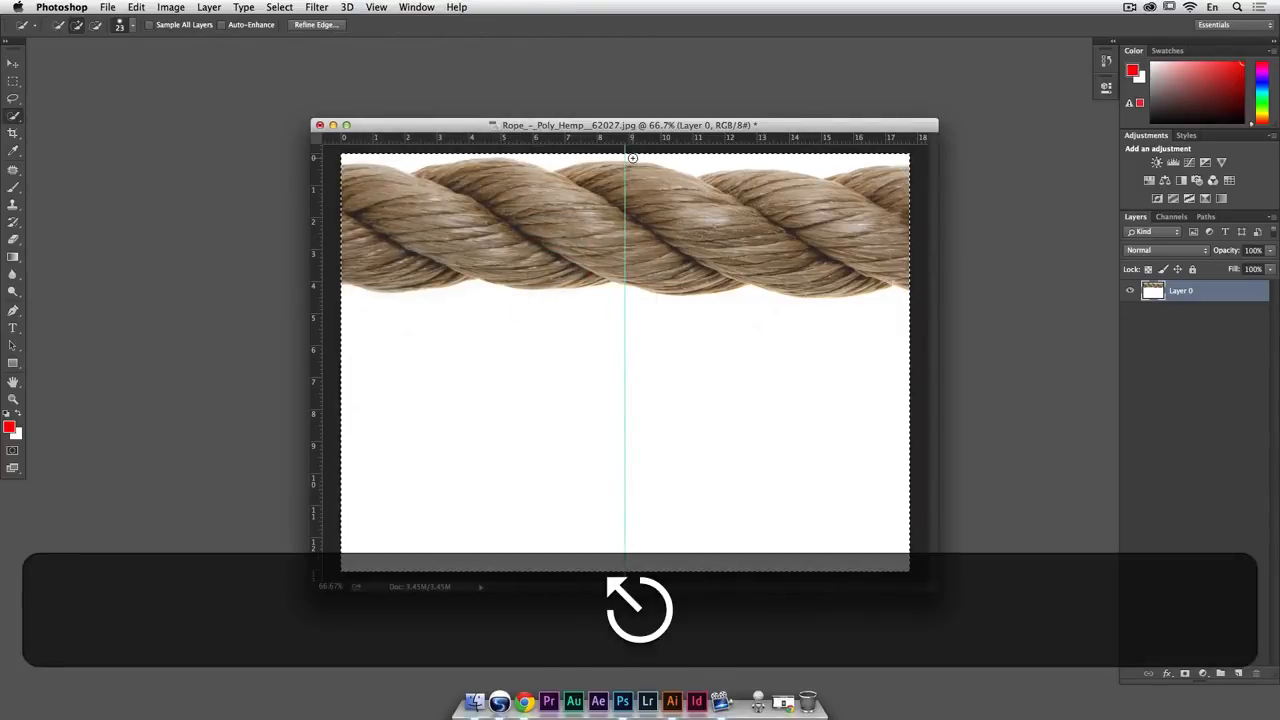
{"action": "key", "text": "super+d"}
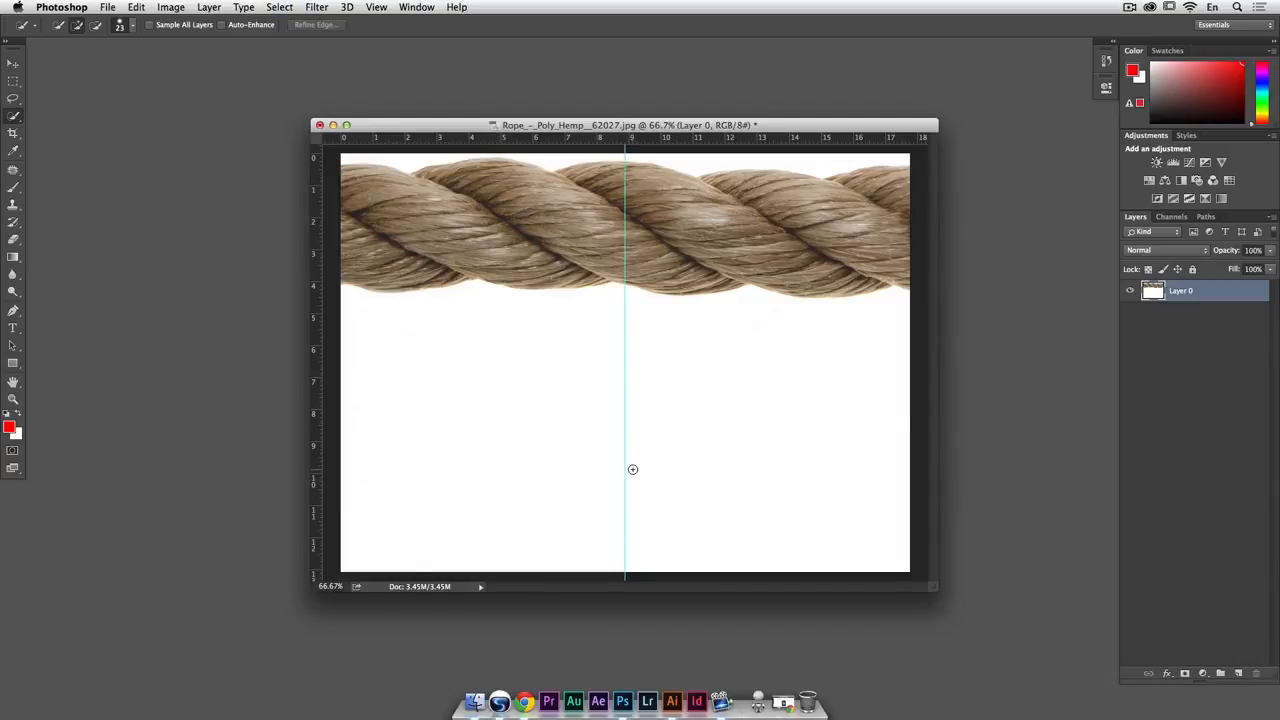
Select the half of the rope image right of the center guide and cut it to a new layer
{"action": "left_click_drag", "start_coordinate": [926, 592], "coordinate": [1012, 672]}
{"action": "left_click", "coordinate": [13, 80]}
{"action": "left_click_drag", "start_coordinate": [950, 613], "coordinate": [663, 183]}
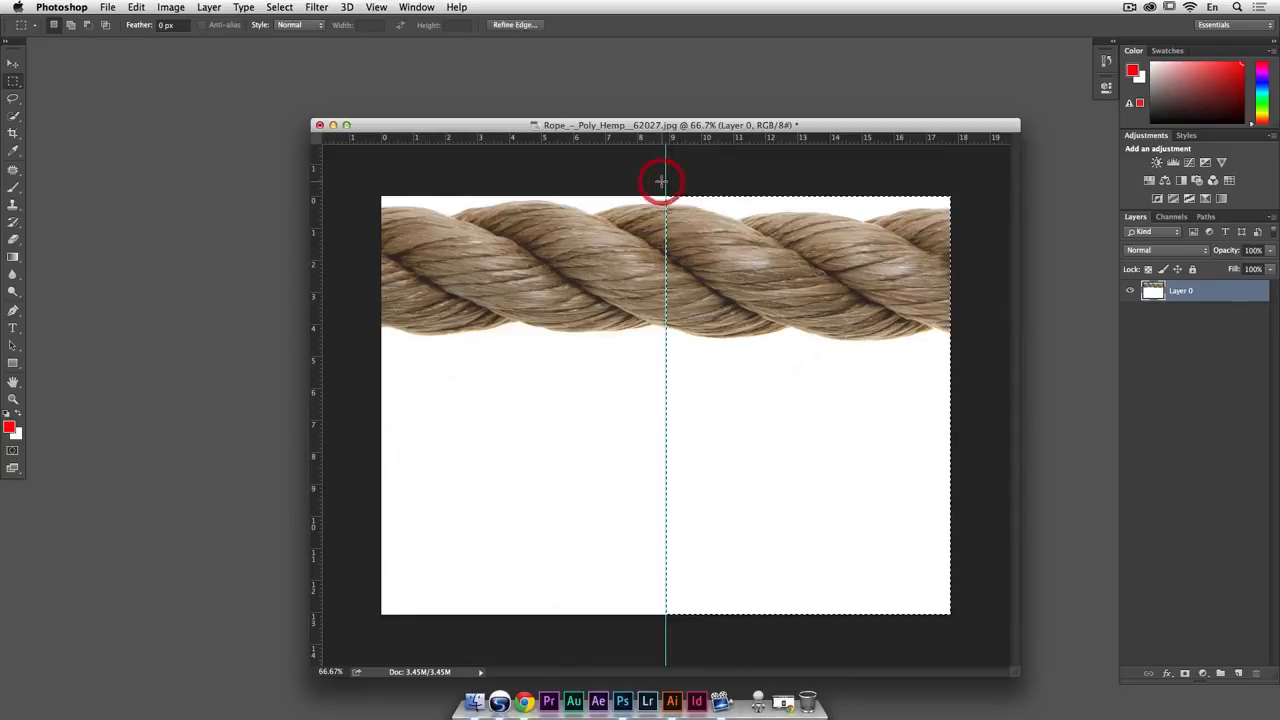
{"action": "left_click", "coordinate": [197, 7]}
{"action": "mouse_move", "coordinate": [210, 21]}
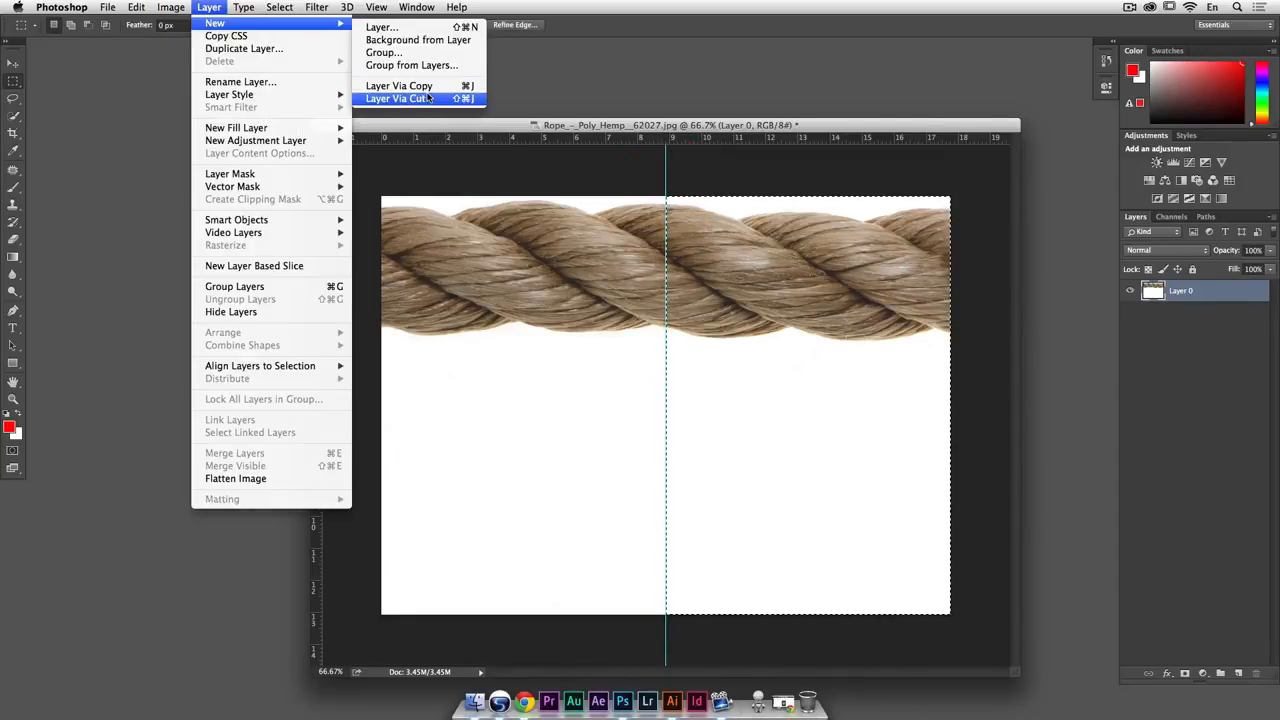
{"action": "left_click", "coordinate": [458, 100]}
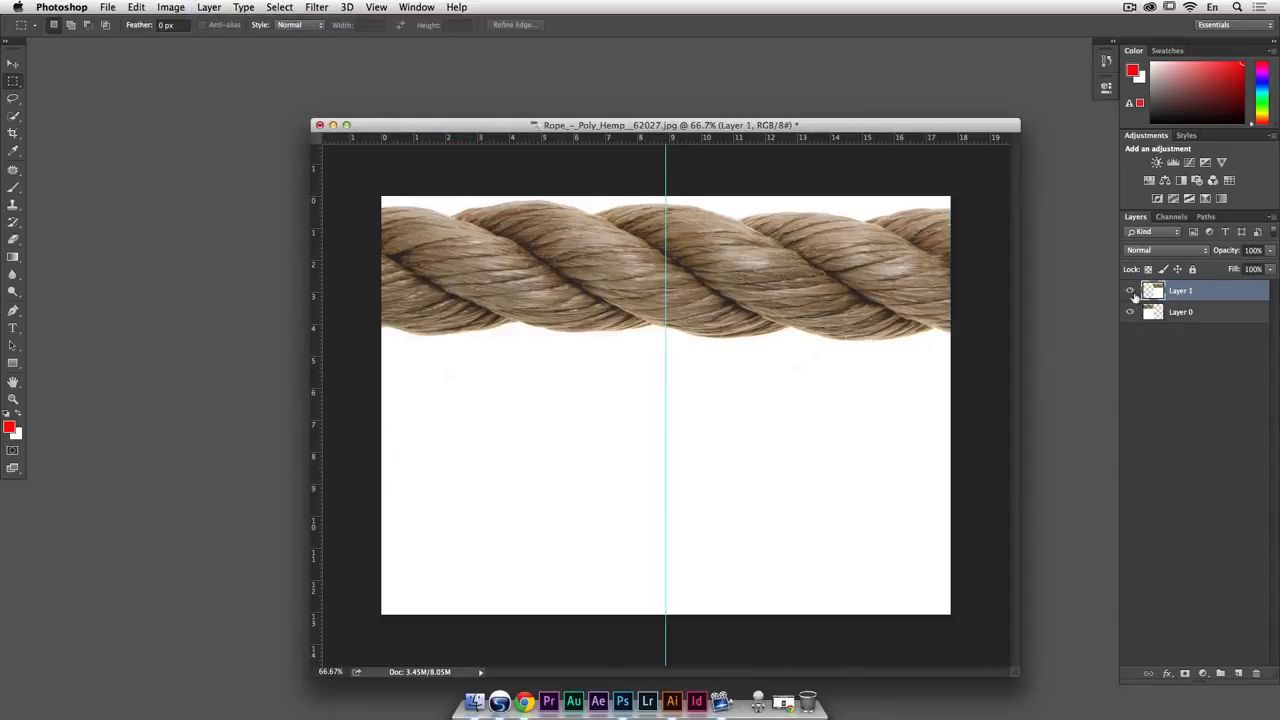
{"action": "left_click", "coordinate": [1131, 291]}
{"action": "left_click", "coordinate": [1131, 291]}
Lower Layer 1's opacity to 60% and move that half of the rope left across the center guide
{"action": "key", "text": "v"}
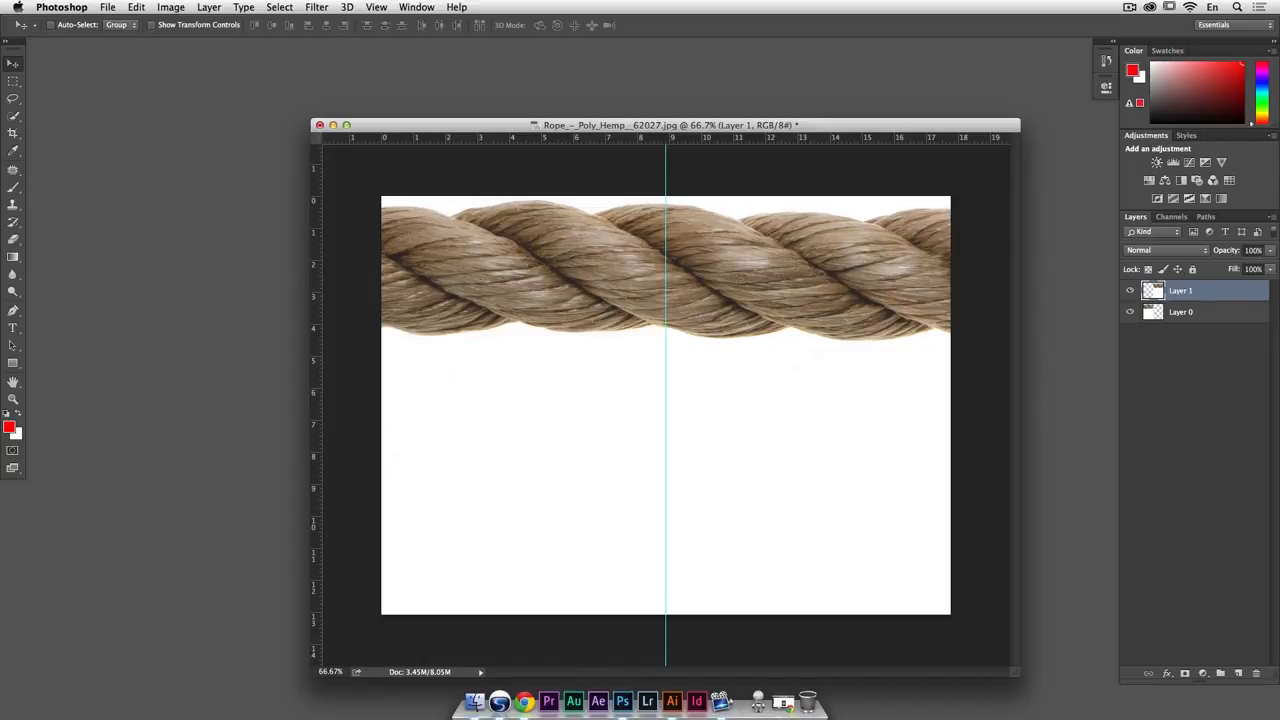
{"action": "left_click", "coordinate": [1273, 254]}
{"action": "left_click_drag", "start_coordinate": [1266, 267], "coordinate": [1246, 267]}
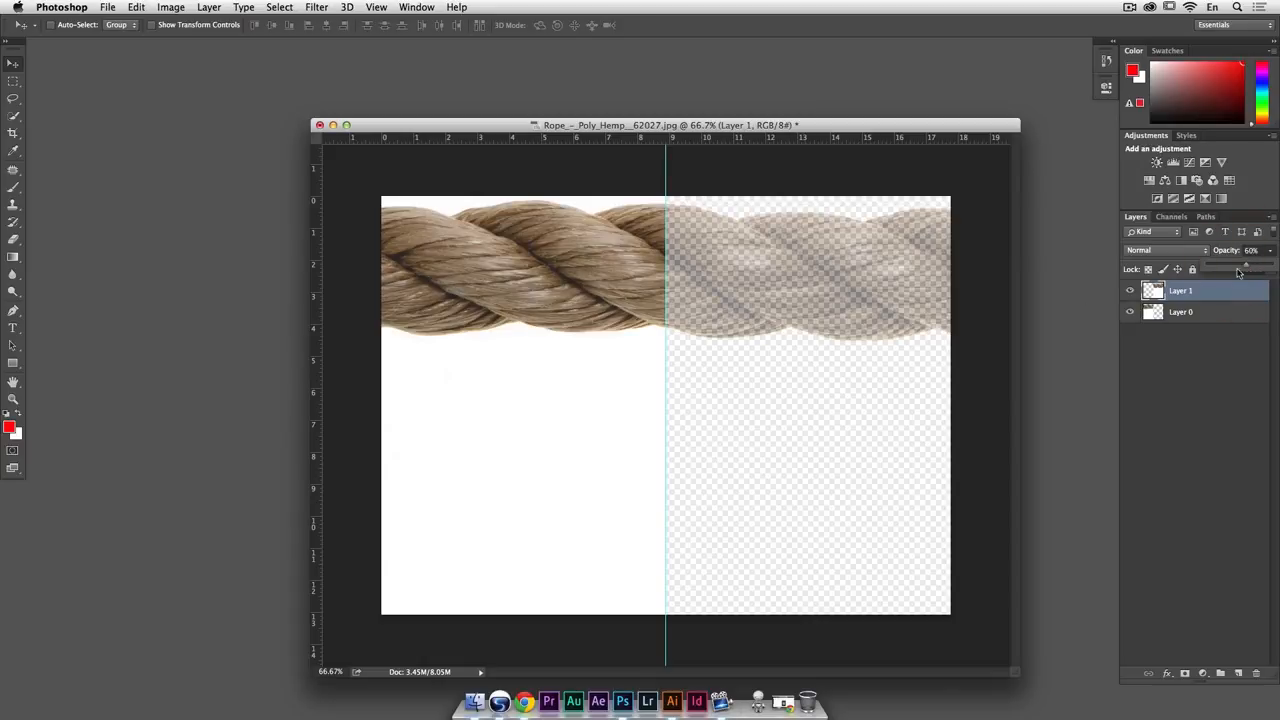
{"action": "left_click_drag", "start_coordinate": [858, 335], "coordinate": [670, 325]}
Move Layer 0 straight right beneath the semi-transparent half and nudge it until the rope strands line up in the overlap
{"action": "left_click", "coordinate": [1186, 311]}
{"action": "mouse_move", "coordinate": [566, 432]}
{"action": "left_mouse_down"}
{"action": "mouse_move", "coordinate": [809, 431]}
{"action": "mouse_move", "coordinate": [736, 434]}
{"action": "left_mouse_up"}
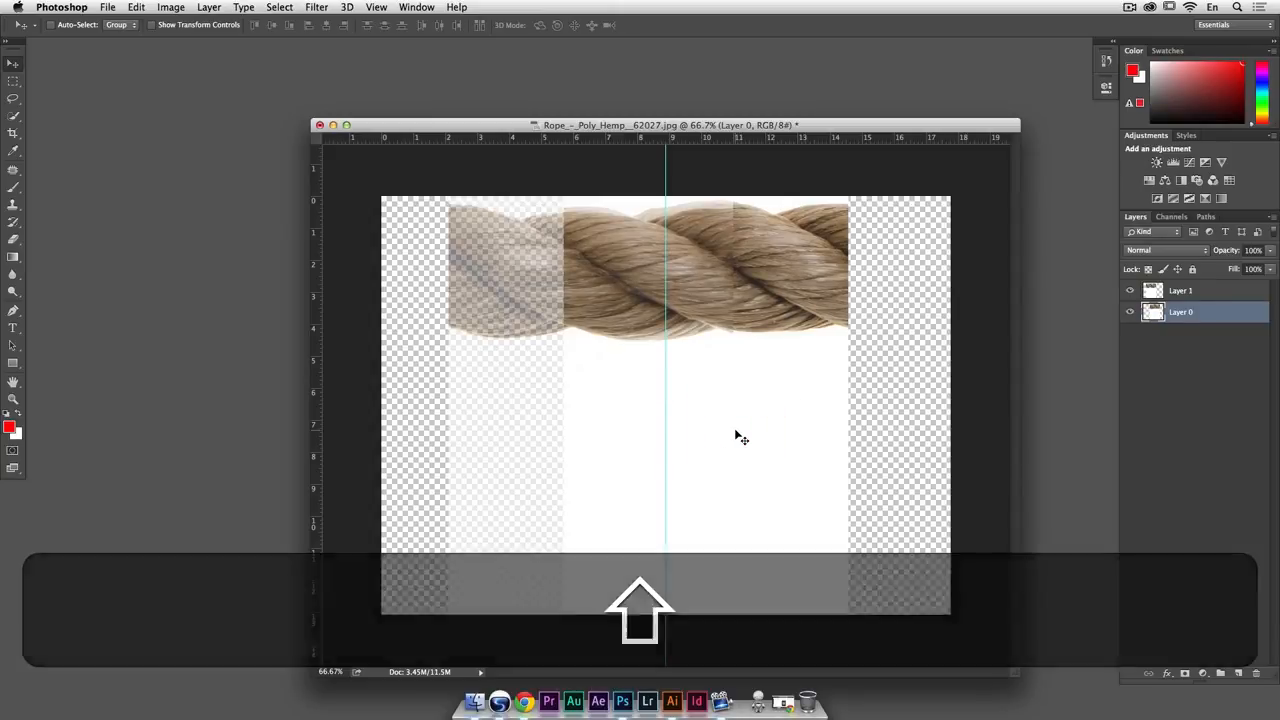
{"action": "key", "text": "Right"}
{"action": "key", "text": "Right"}
{"action": "key", "text": "Right"}
{"action": "key", "text": "Right"}
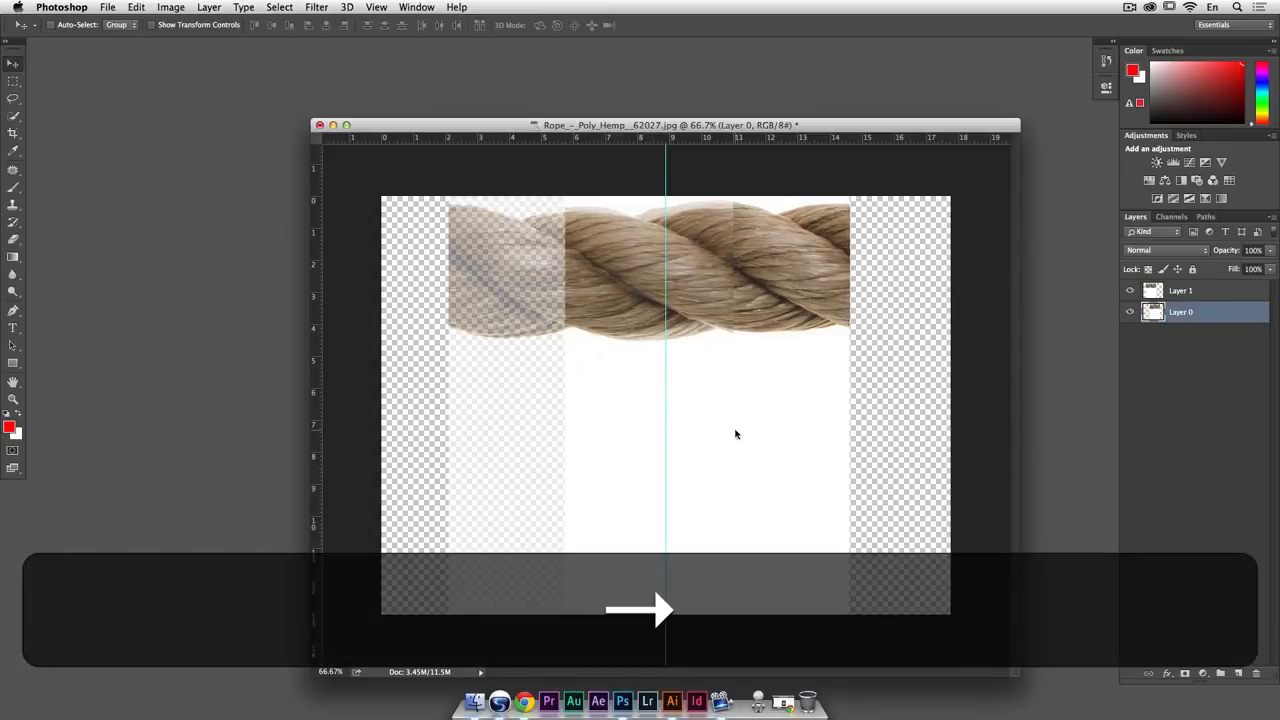
{"action": "key", "text": "Left"}
{"action": "key", "text": "Left"}
{"action": "key", "text": "Left"}
{"action": "key", "text": "Left"}
{"action": "key", "text": "Left"}
{"action": "key", "text": "Left"}
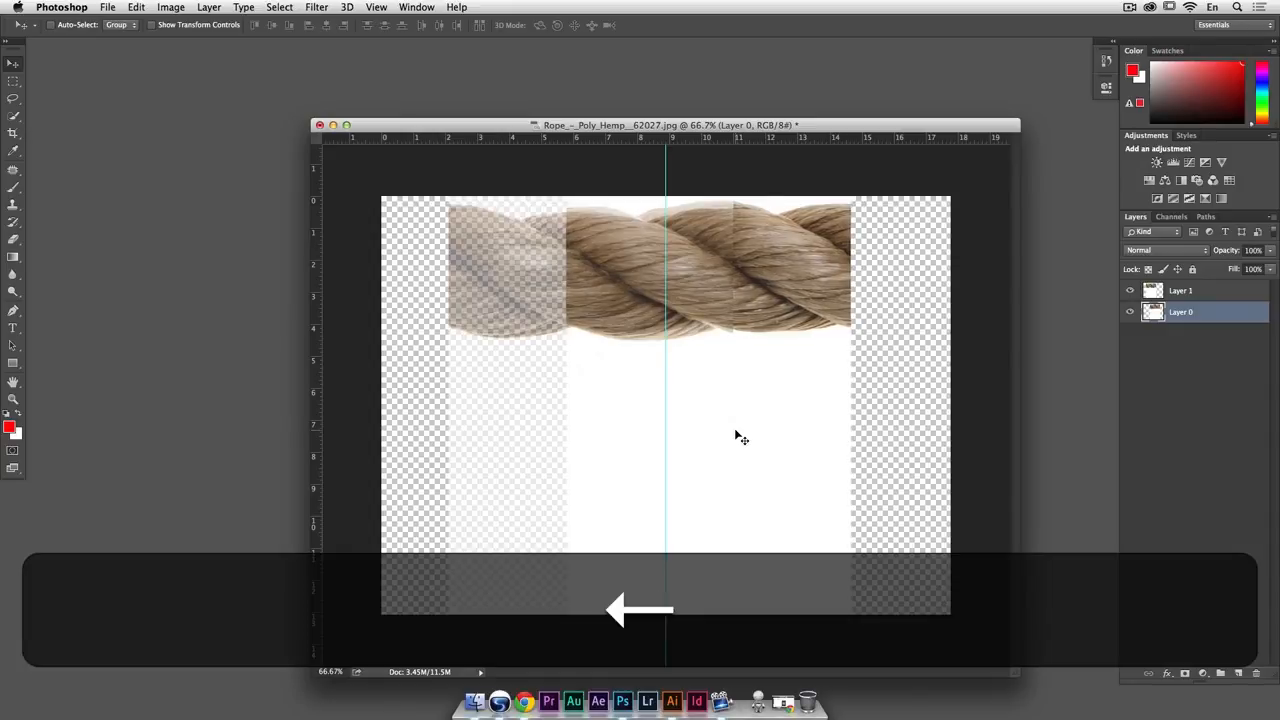
{"action": "key", "text": "Right"}
{"action": "key", "text": "Right"}
{"action": "key", "text": "Right"}
{"action": "key", "text": "Right"}
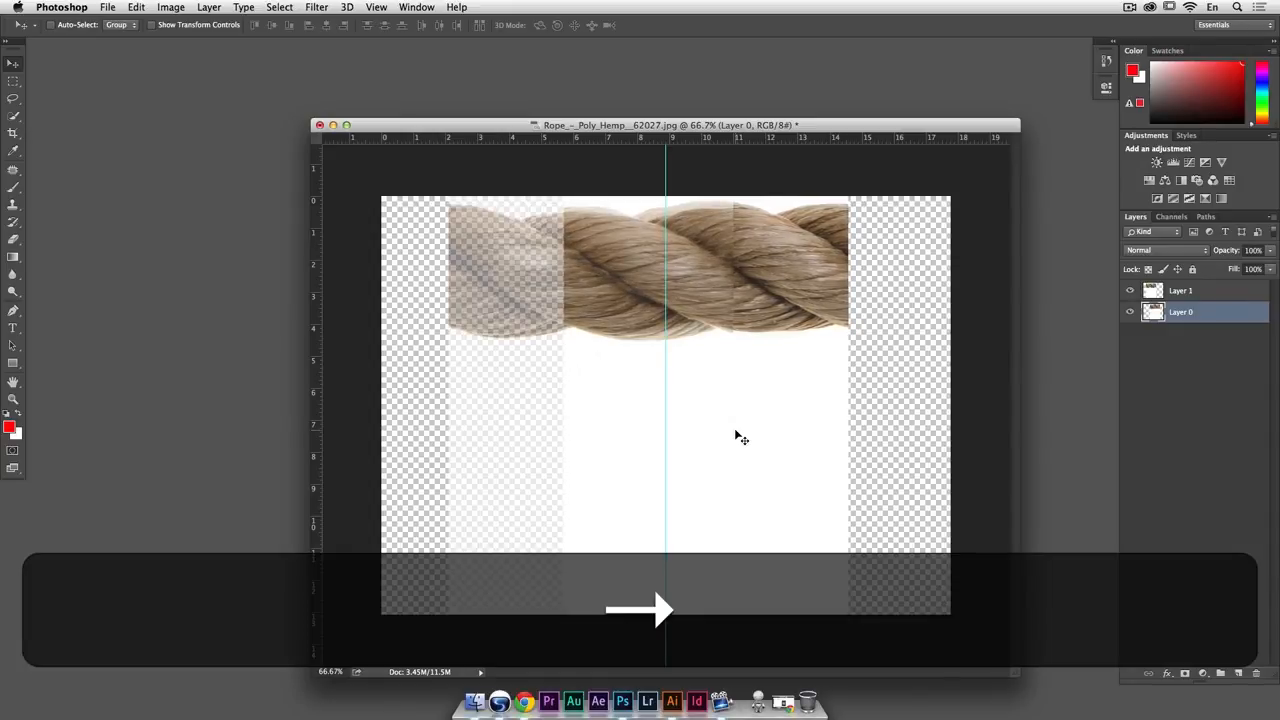
{"action": "key", "text": "Left"}
{"action": "key", "text": "Left"}
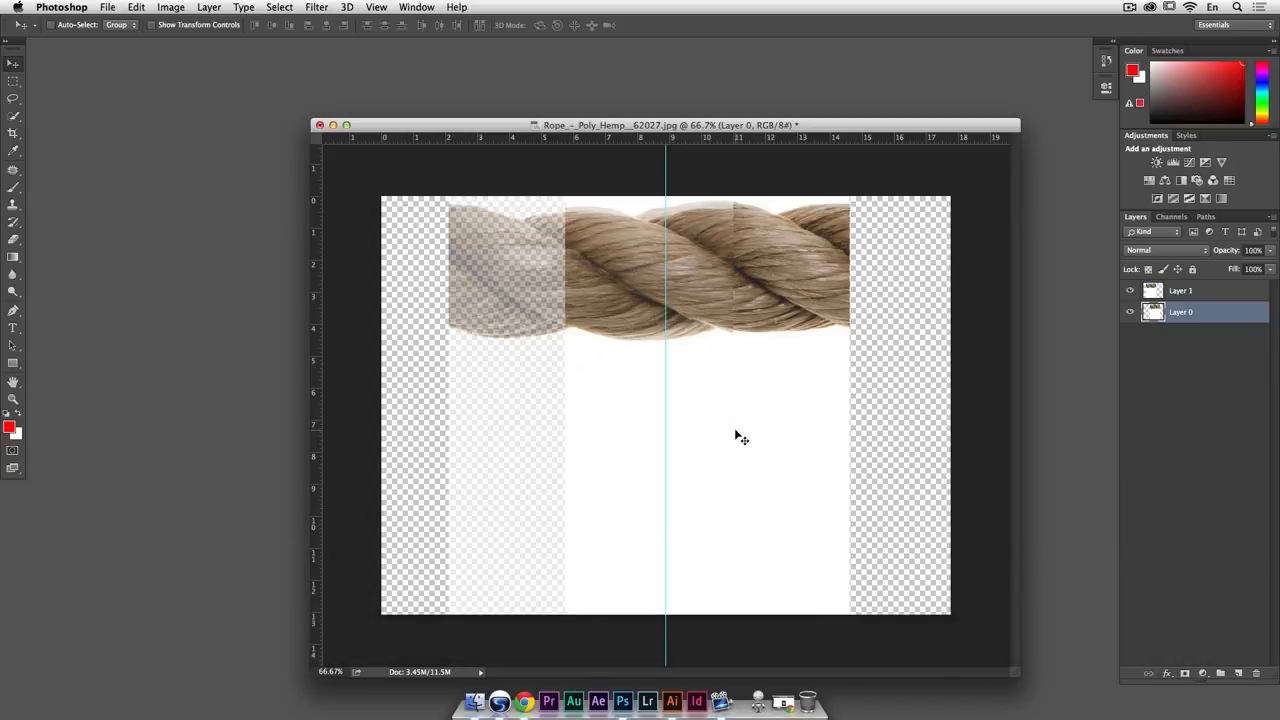
{"action": "key", "text": "Right"}
{"action": "key", "text": "Right"}
{"action": "key", "text": "Left"}
{"action": "key", "text": "Right"}
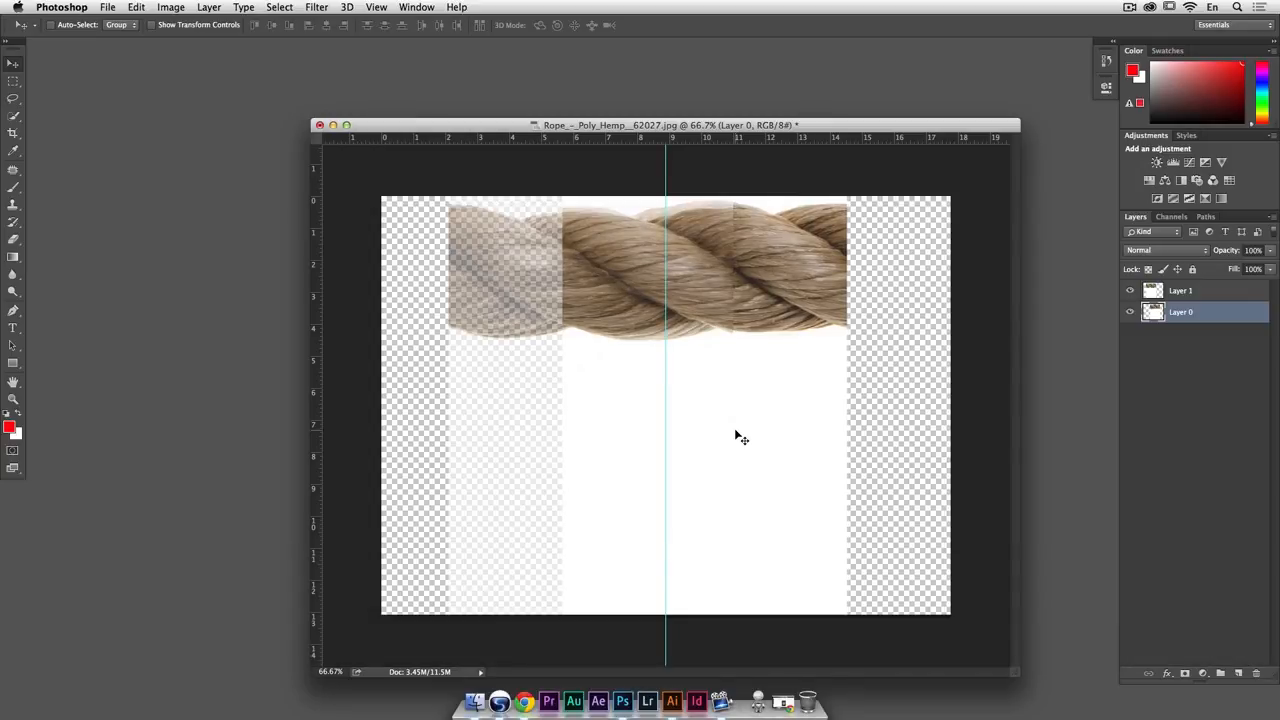
Set Layer 1's opacity back to 100%
{"action": "left_click", "coordinate": [1222, 291]}
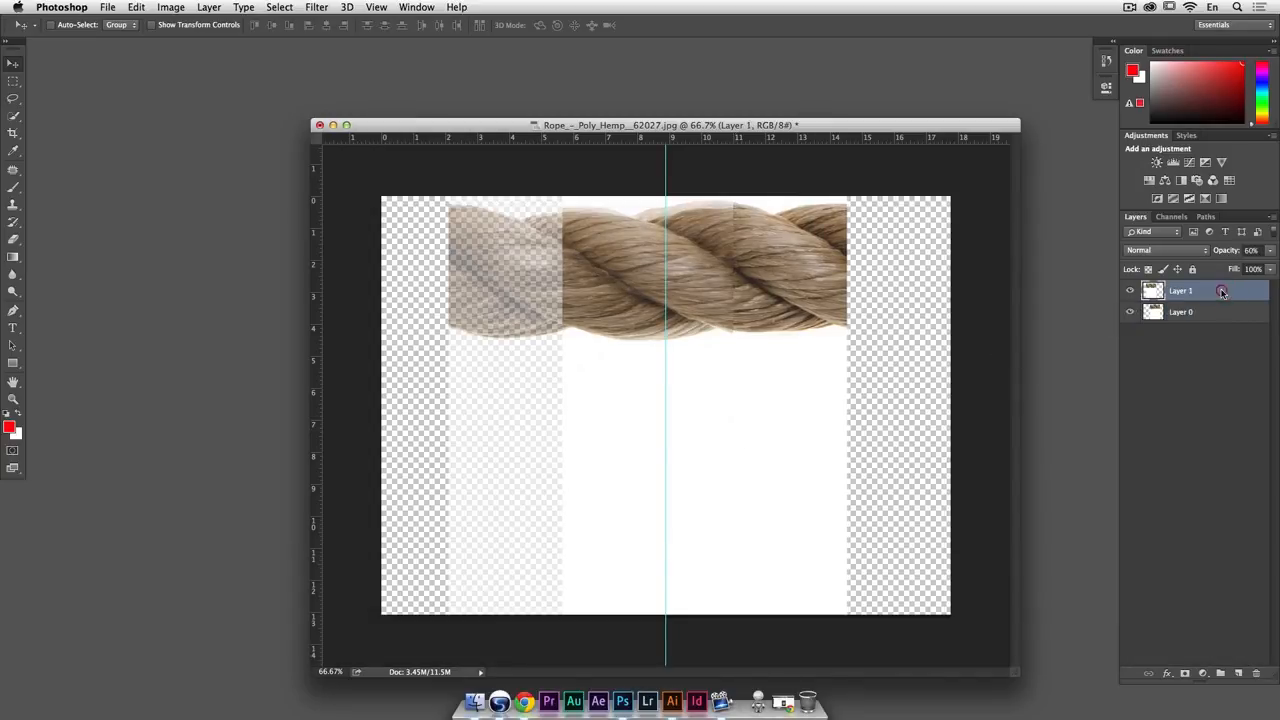
{"action": "left_click_drag", "start_coordinate": [1270, 251], "coordinate": [1265, 271]}
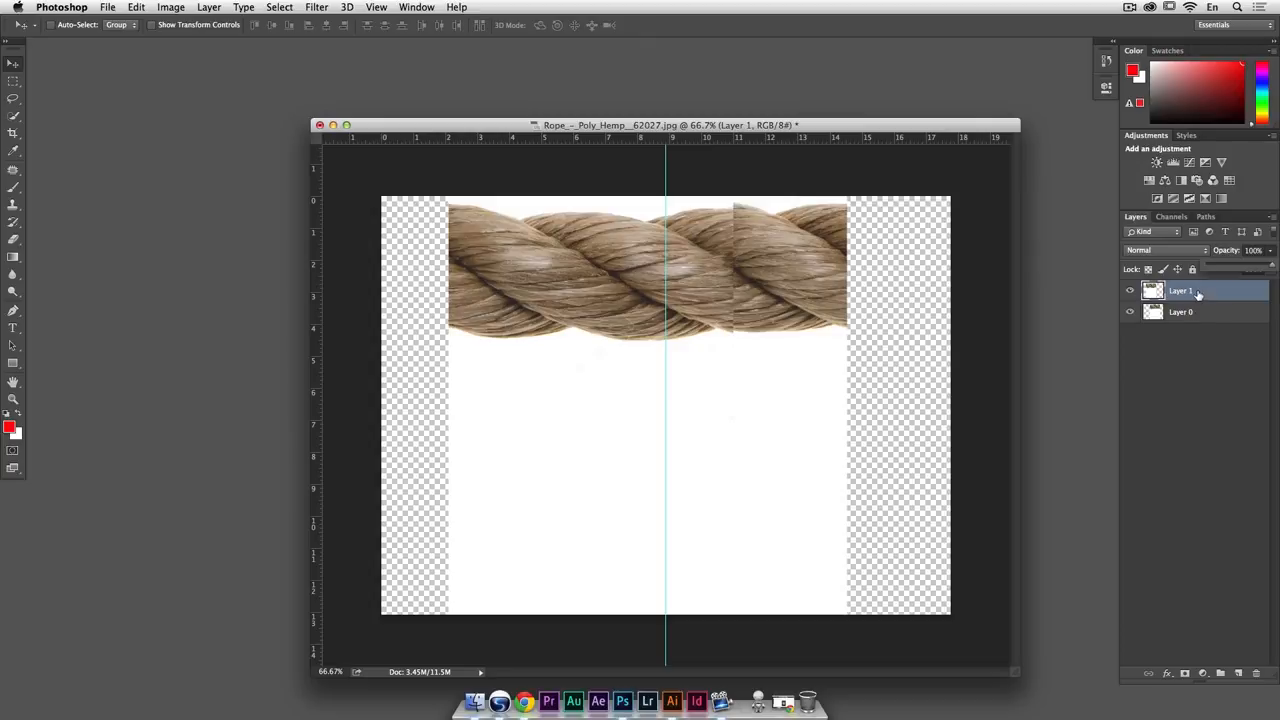
Add a layer mask to Layer 1 and set the brush to 73 px with 62% hardness
{"action": "left_click", "coordinate": [1186, 674]}
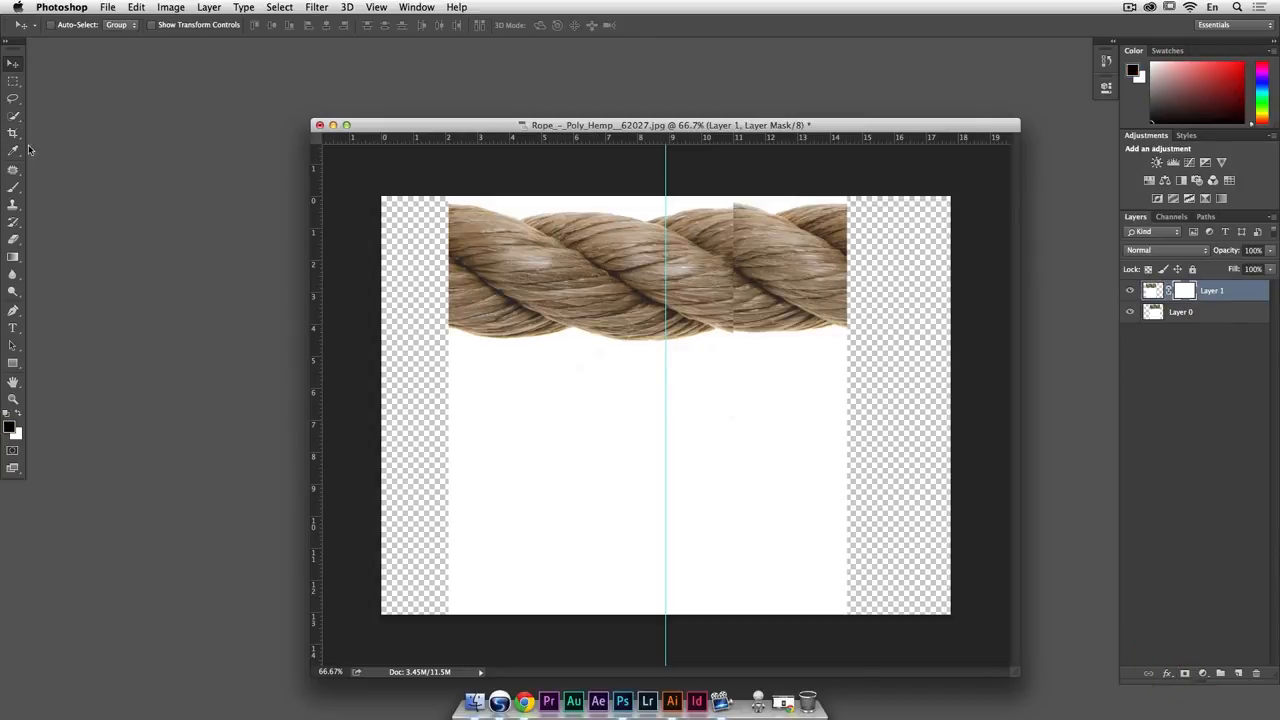
{"action": "left_click", "coordinate": [13, 187]}
{"action": "right_click", "coordinate": [593, 266]}
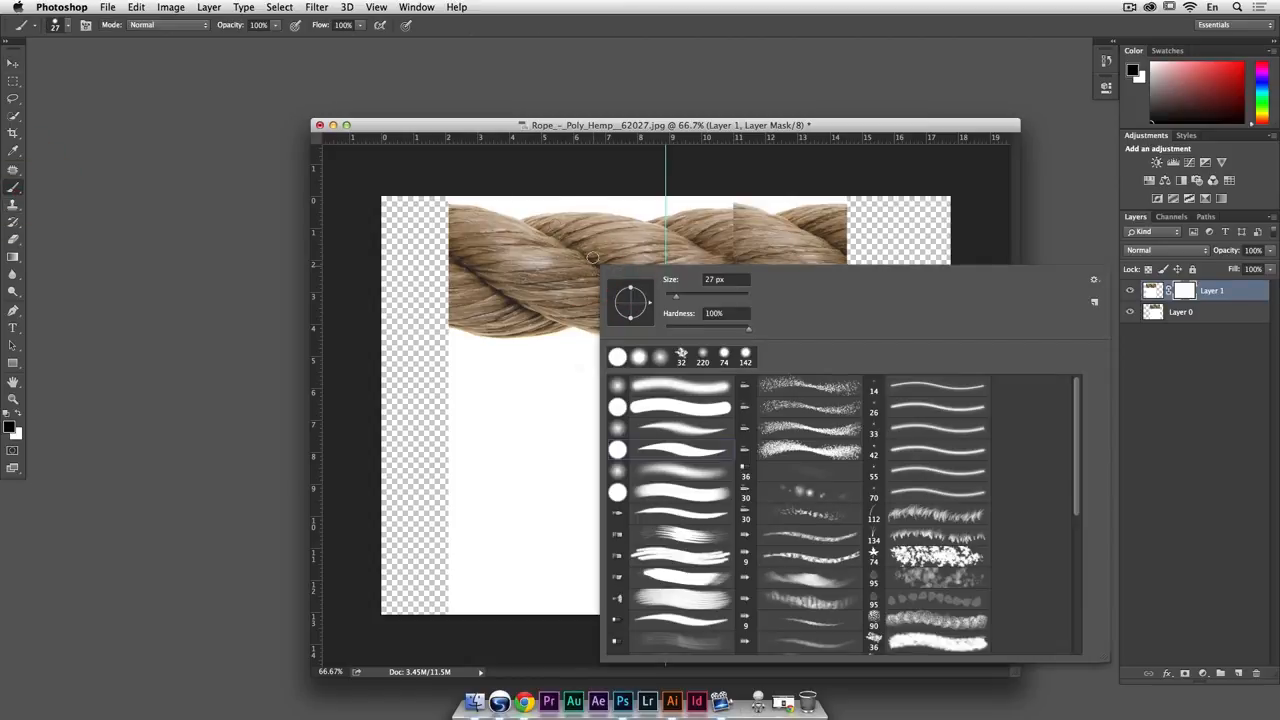
{"action": "left_click", "coordinate": [716, 328]}
{"action": "left_click", "coordinate": [695, 295]}
{"action": "key", "text": "Return"}
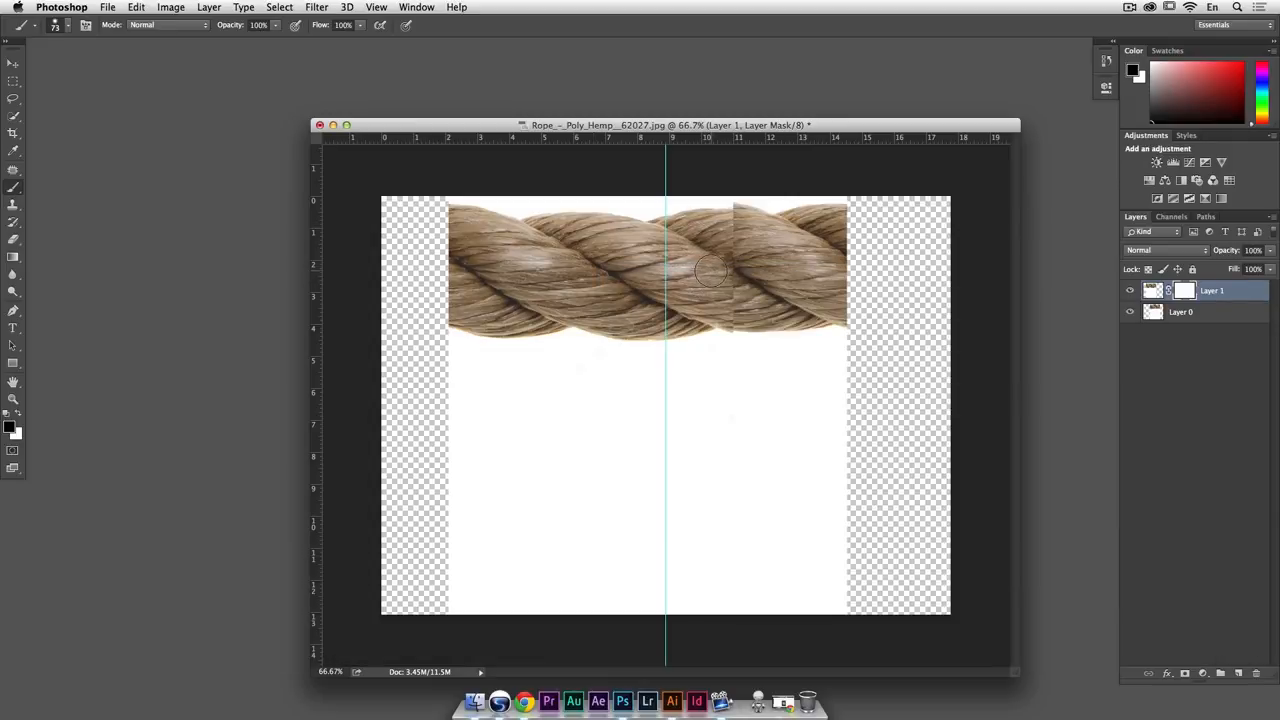
Paint black on Layer 1's mask along the visible seam to blend the strands, switching to white to restore over-masked areas
{"action": "mouse_move", "coordinate": [727, 220]}
{"action": "left_mouse_down"}
{"action": "mouse_move", "coordinate": [639, 218]}
{"action": "mouse_move", "coordinate": [723, 262]}
{"action": "mouse_move", "coordinate": [723, 235]}
{"action": "mouse_move", "coordinate": [693, 223]}
{"action": "mouse_move", "coordinate": [752, 273]}
{"action": "mouse_move", "coordinate": [731, 267]}
{"action": "mouse_move", "coordinate": [740, 328]}
{"action": "mouse_move", "coordinate": [695, 290]}
{"action": "mouse_move", "coordinate": [707, 268]}
{"action": "mouse_move", "coordinate": [675, 285]}
{"action": "left_mouse_up"}
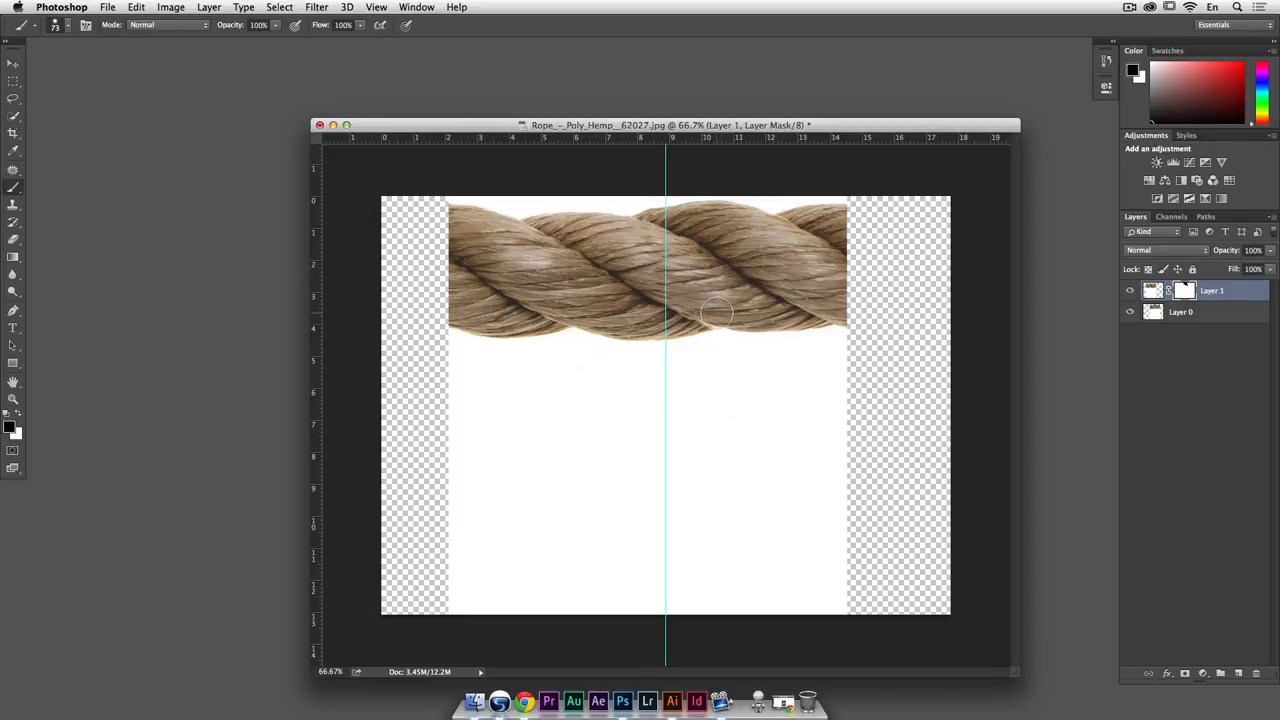
{"action": "left_click_drag", "start_coordinate": [734, 334], "coordinate": [691, 323]}
{"action": "key", "text": "x"}
{"action": "mouse_move", "coordinate": [687, 329]}
{"action": "left_mouse_down"}
{"action": "mouse_move", "coordinate": [702, 326]}
{"action": "mouse_move", "coordinate": [700, 300]}
{"action": "mouse_move", "coordinate": [609, 249]}
{"action": "mouse_move", "coordinate": [659, 253]}
{"action": "mouse_move", "coordinate": [606, 223]}
{"action": "mouse_move", "coordinate": [558, 218]}
{"action": "left_mouse_up"}
{"action": "left_click", "coordinate": [698, 325]}
{"action": "key", "text": "x"}
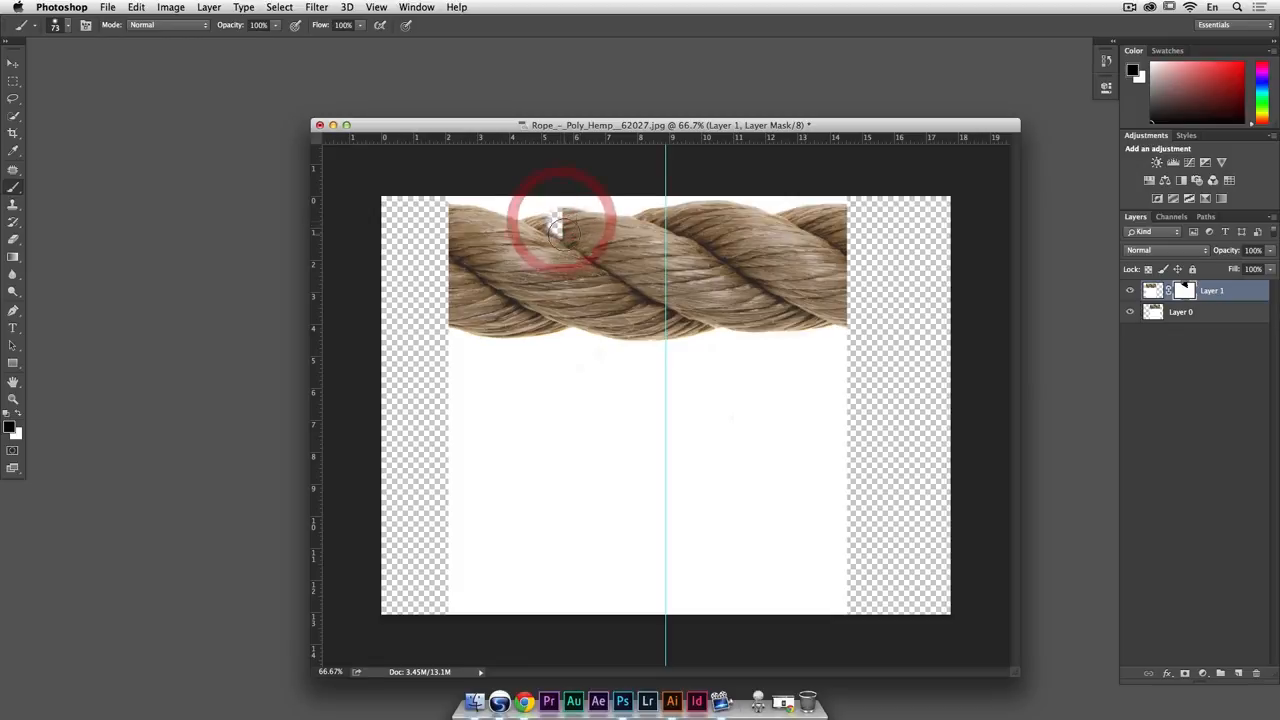
Compare the rope with Layer 1 hidden, restore the masked spot on its upper edge with white, and hide the guides
{"action": "left_click", "coordinate": [1130, 290]}
{"action": "left_click", "coordinate": [1130, 290]}
{"action": "key", "text": "x"}
{"action": "mouse_move", "coordinate": [566, 240]}
{"action": "left_mouse_down"}
{"action": "mouse_move", "coordinate": [549, 214]}
{"action": "mouse_move", "coordinate": [602, 205]}
{"action": "mouse_move", "coordinate": [564, 220]}
{"action": "mouse_move", "coordinate": [553, 208]}
{"action": "left_mouse_up"}
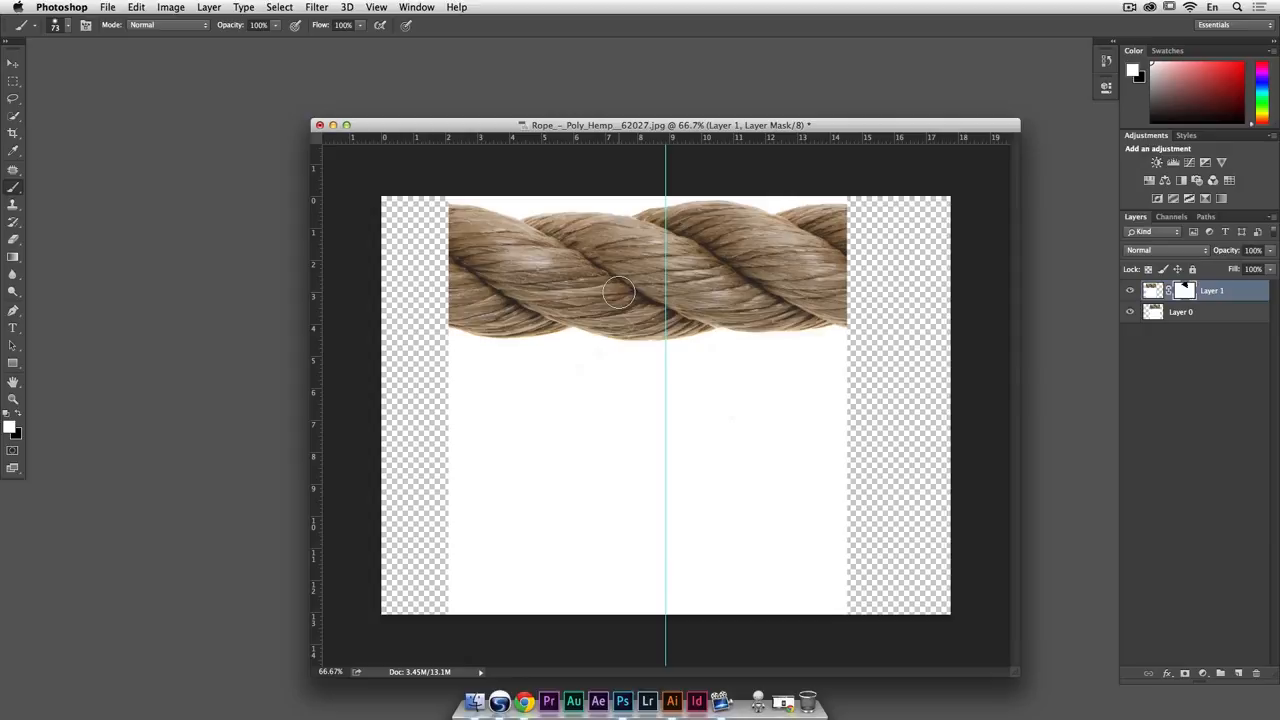
{"action": "key", "text": "super"}
{"action": "key", "text": "super+semicolon"}
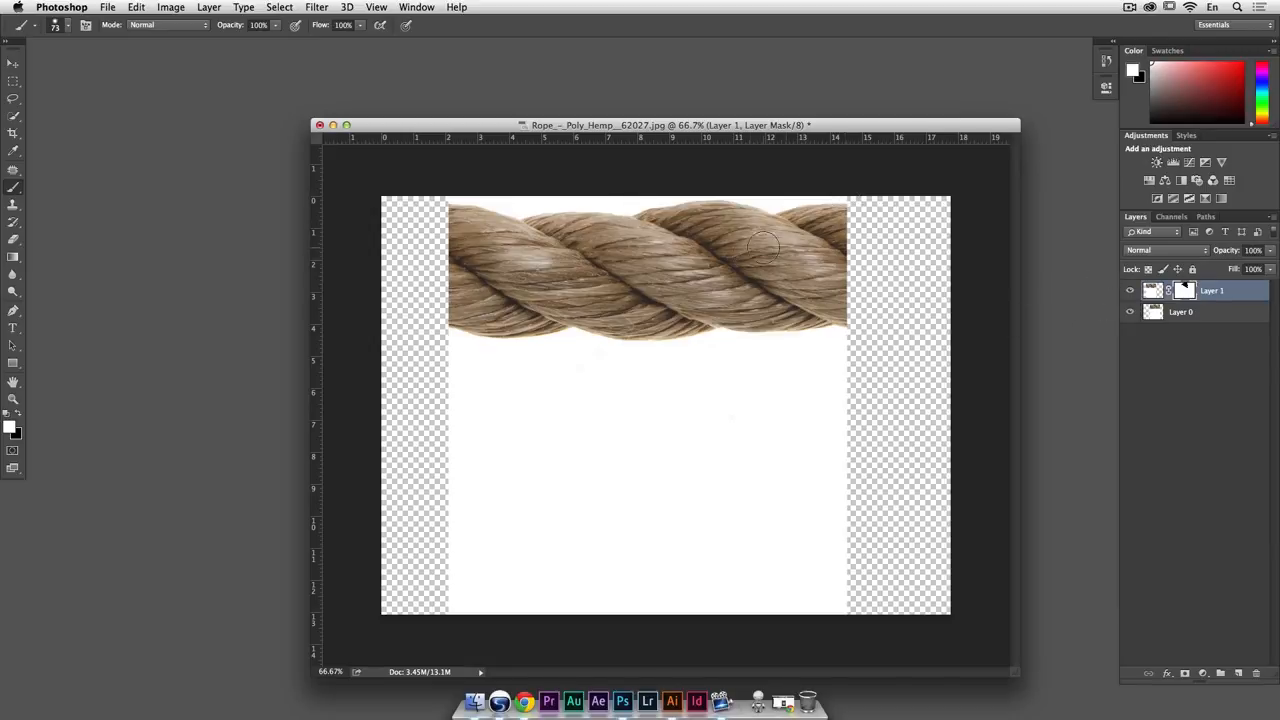
Refine Layer 1's mask at the upper-edge notch between the joined strands with a 36 px brush, alternating black and white
{"action": "right_click", "coordinate": [668, 262]}
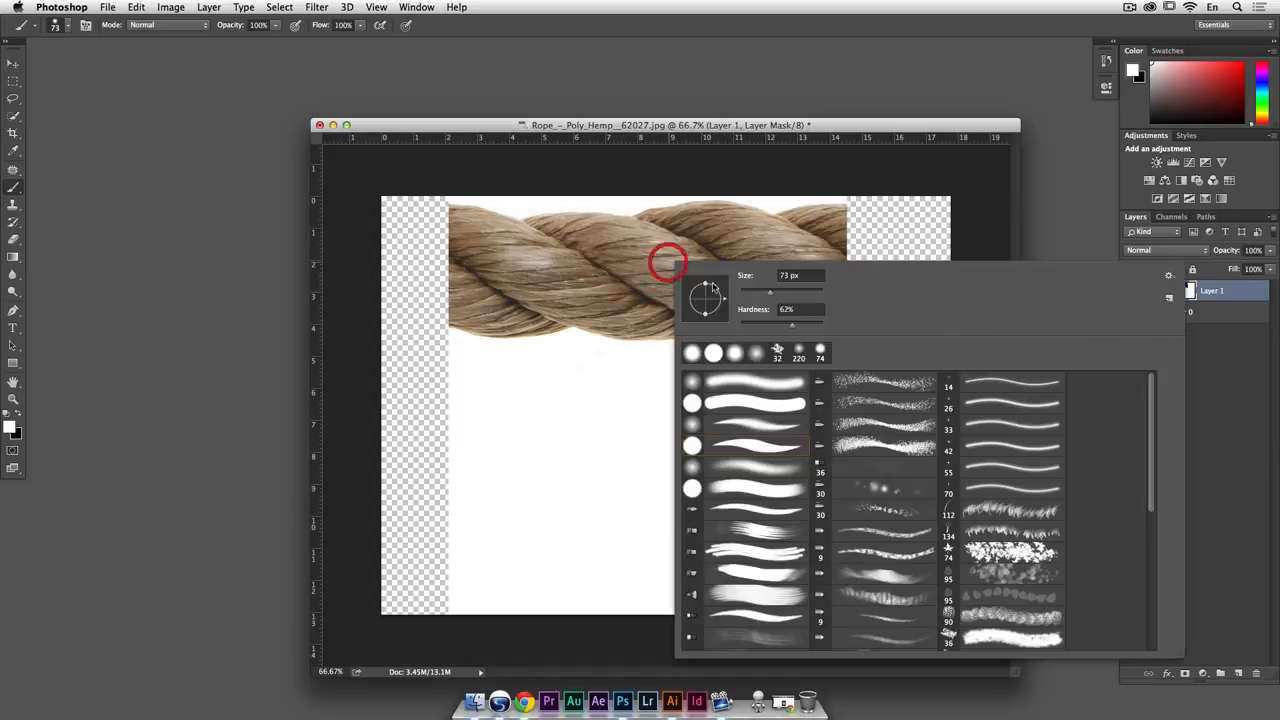
{"action": "left_click_drag", "start_coordinate": [766, 291], "coordinate": [755, 291]}
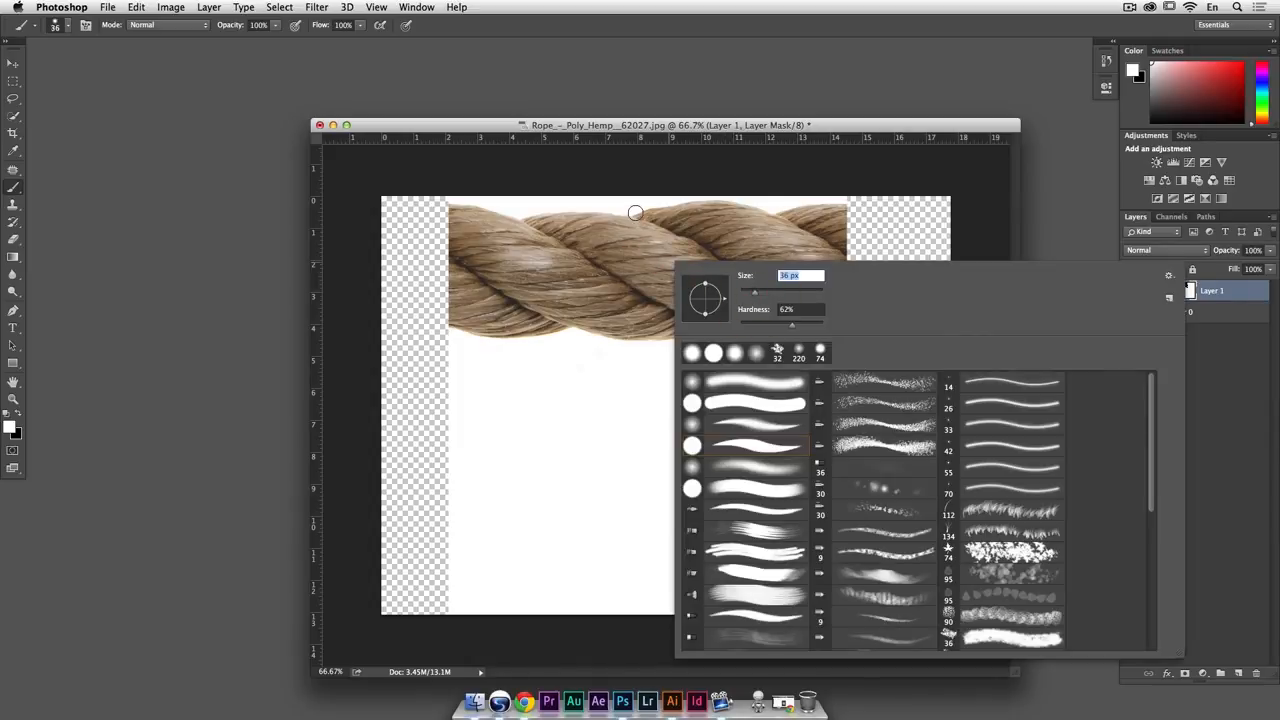
{"action": "key", "text": "Return"}
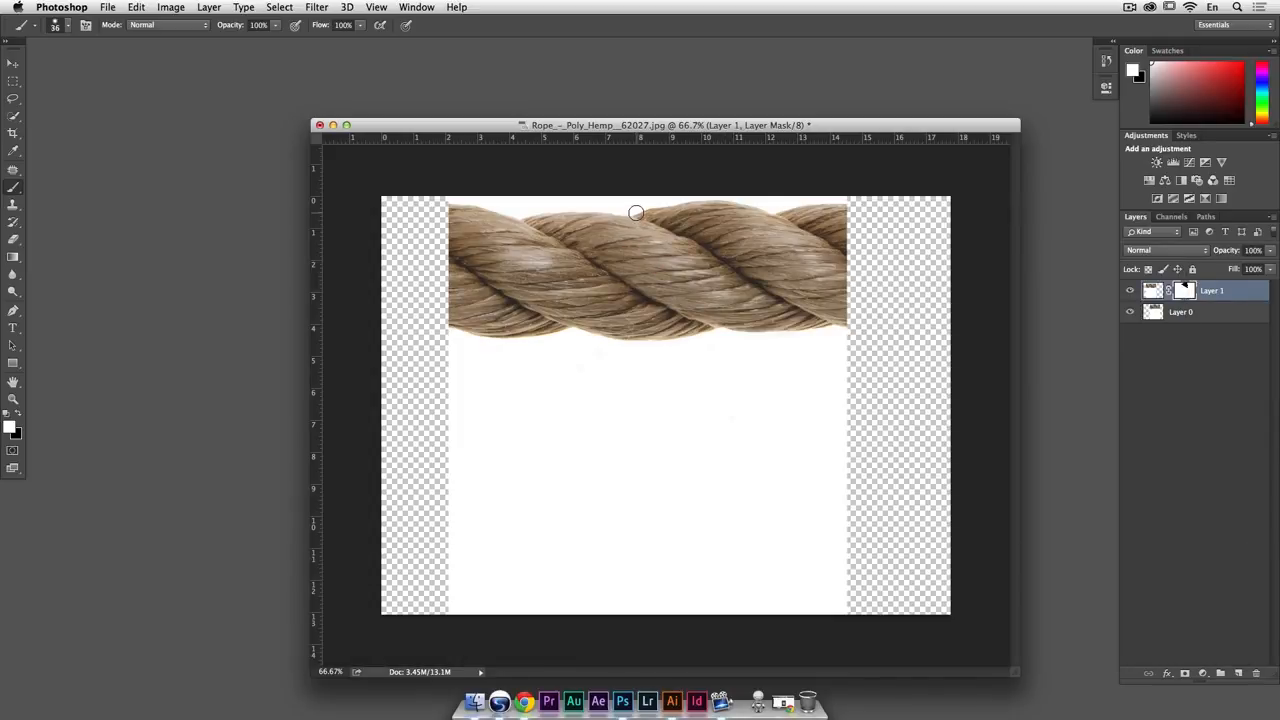
{"action": "key", "text": "x"}
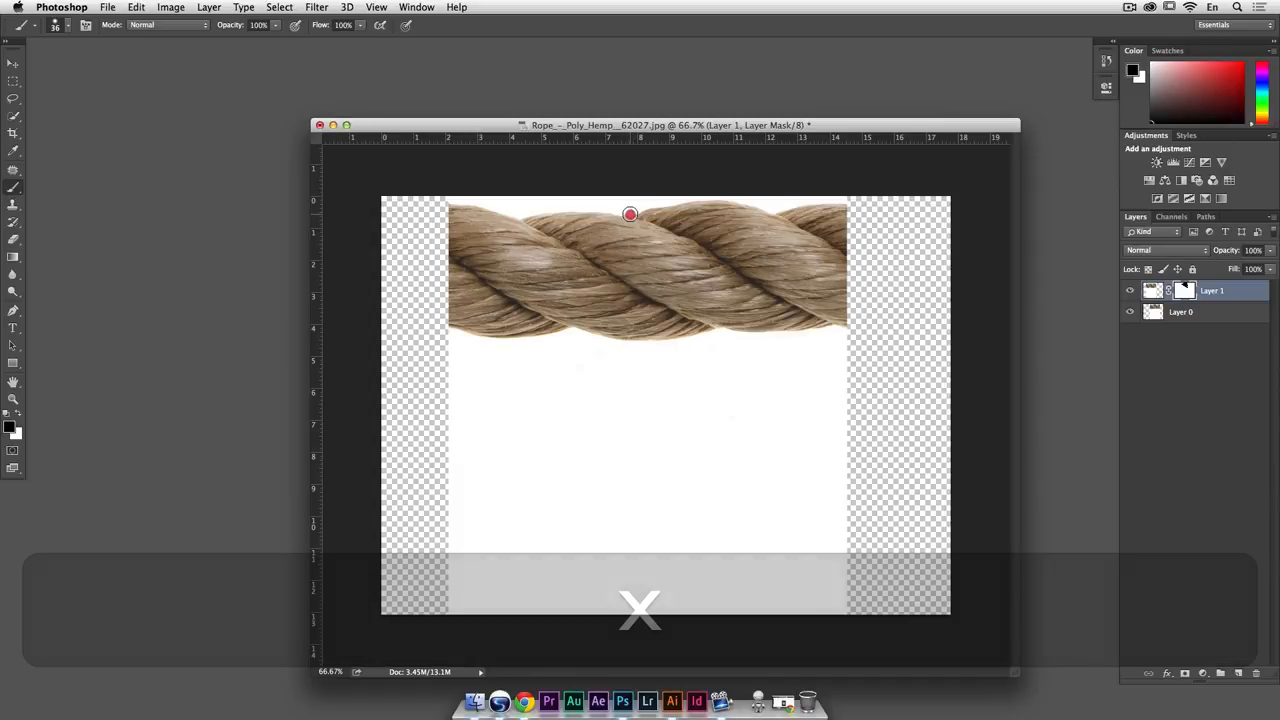
{"action": "left_click", "coordinate": [625, 211]}
{"action": "key", "text": "x"}
{"action": "left_click", "coordinate": [628, 208]}
{"action": "left_click", "coordinate": [637, 217]}
{"action": "left_click", "coordinate": [635, 212]}
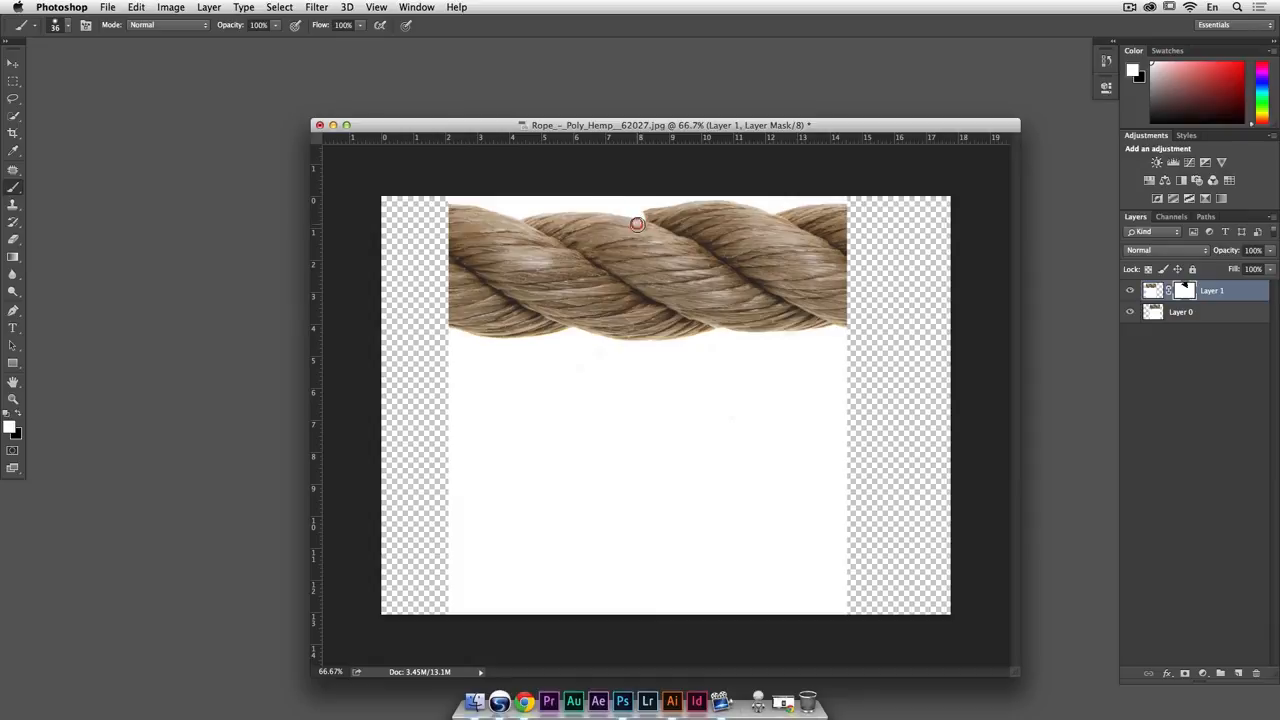
{"action": "left_click", "coordinate": [642, 217]}
{"action": "key", "text": "x"}
{"action": "left_click", "coordinate": [640, 222]}
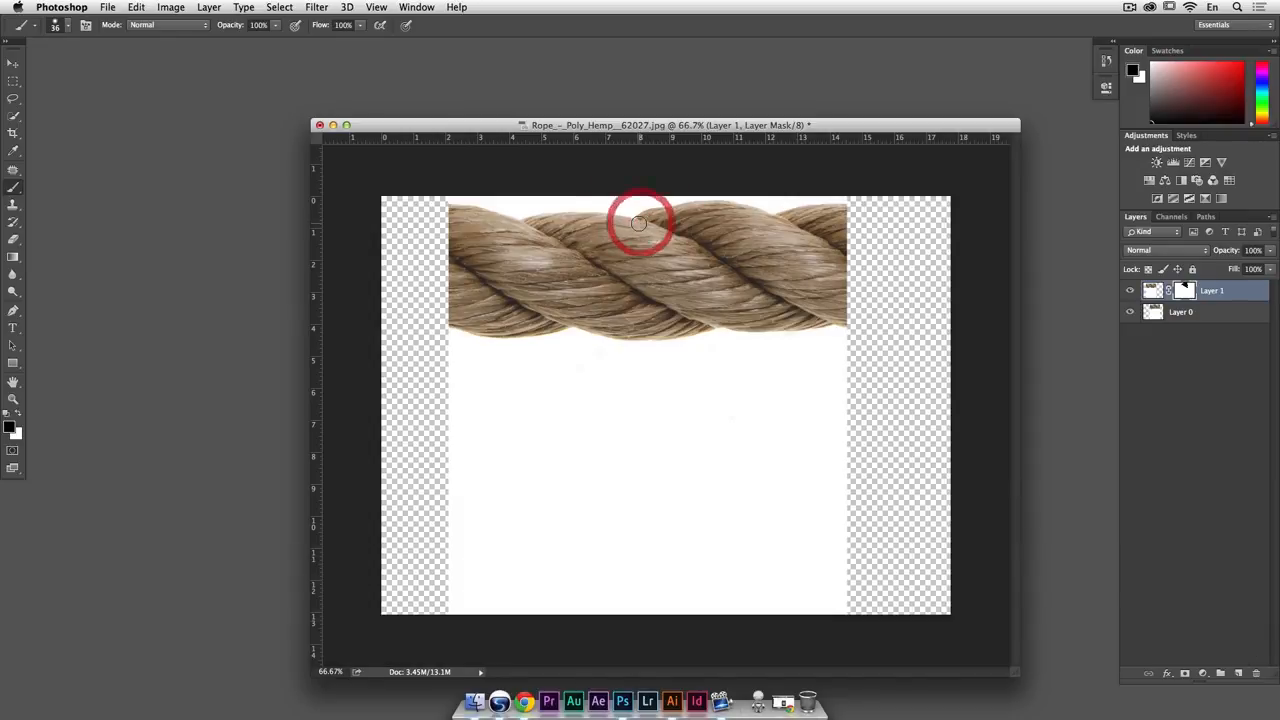
{"action": "left_click", "coordinate": [636, 224]}
{"action": "left_click", "coordinate": [640, 217]}
{"action": "left_click", "coordinate": [642, 229]}
Merge Layer 1 and Layer 0 into a single layer
{"action": "left_click", "coordinate": [1195, 313], "text": "shift"}
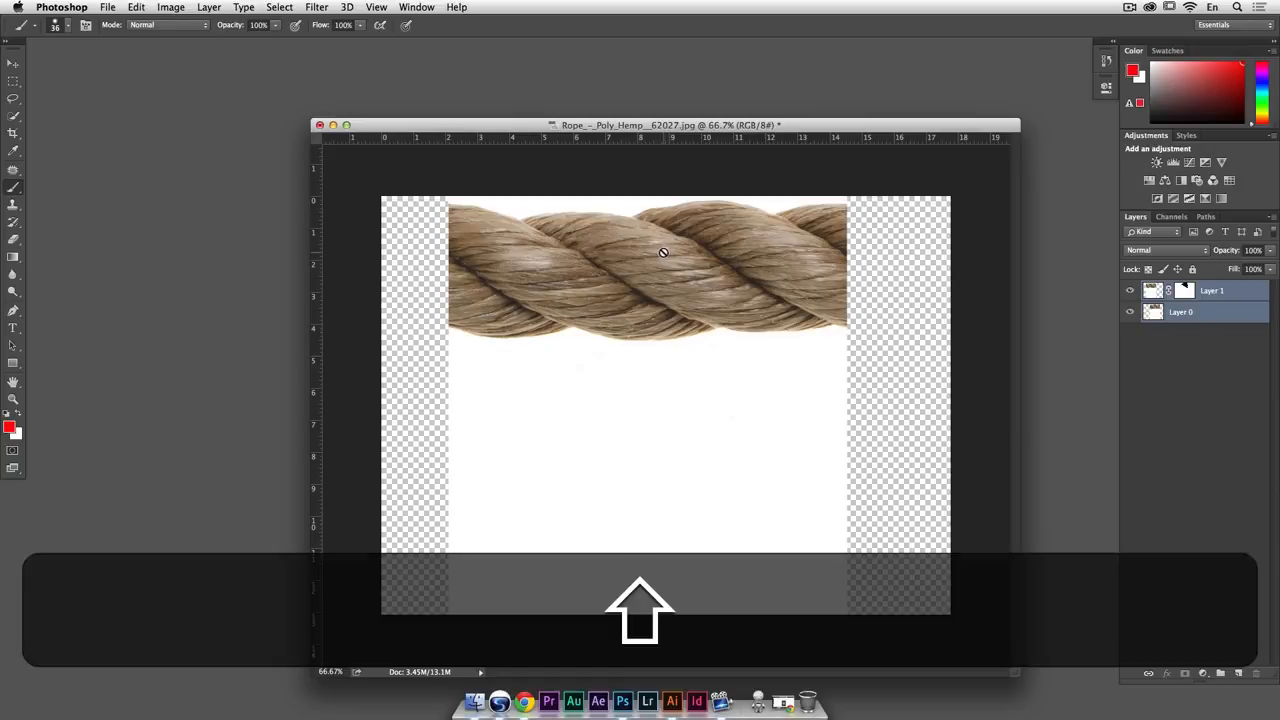
{"action": "left_click", "coordinate": [209, 7]}
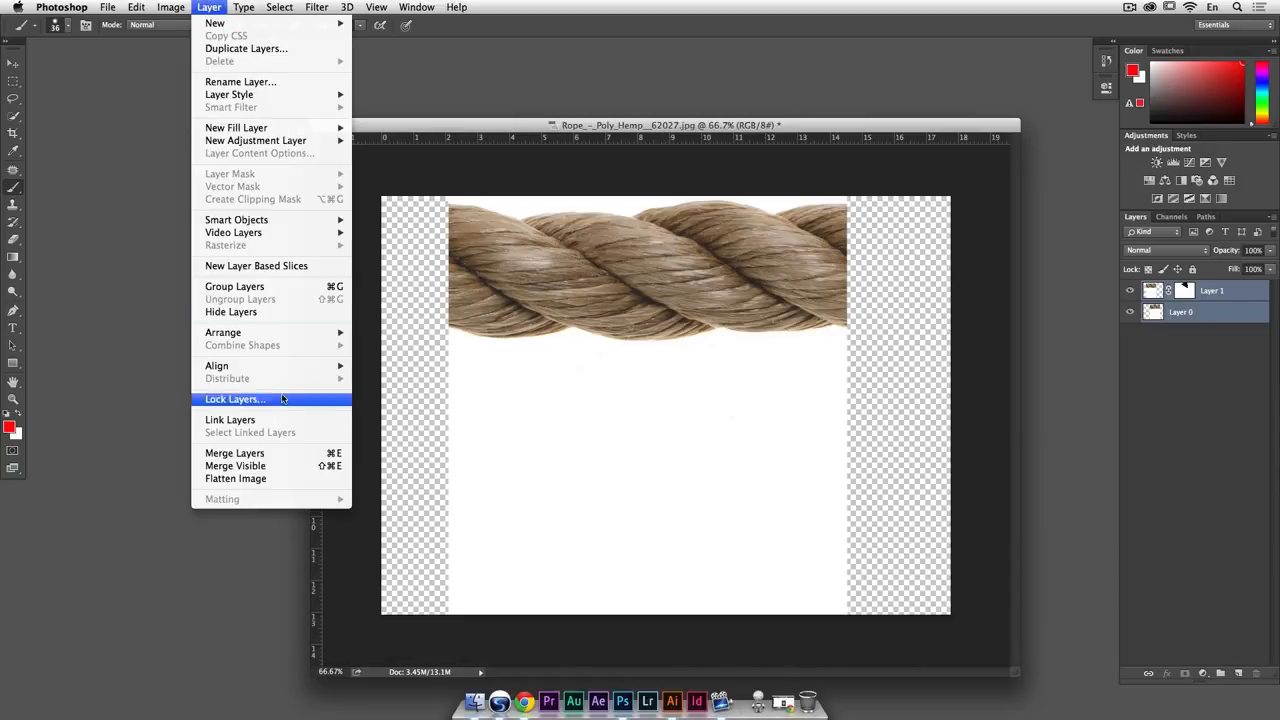
{"action": "left_click", "coordinate": [301, 457]}
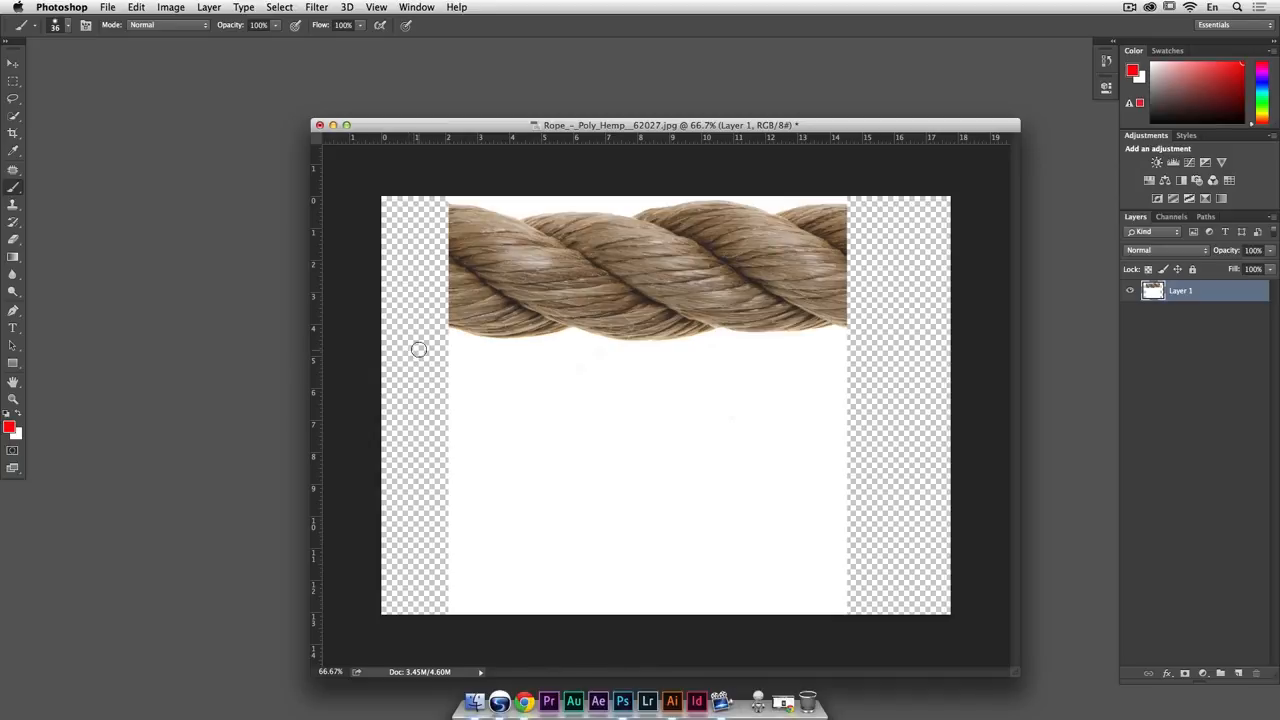
Enter Quick Mask mode and set the 36 px brush to 85% hardness, undoing a test stroke below the rope
{"action": "left_click", "coordinate": [12, 452]}
{"action": "right_click", "coordinate": [516, 288]}
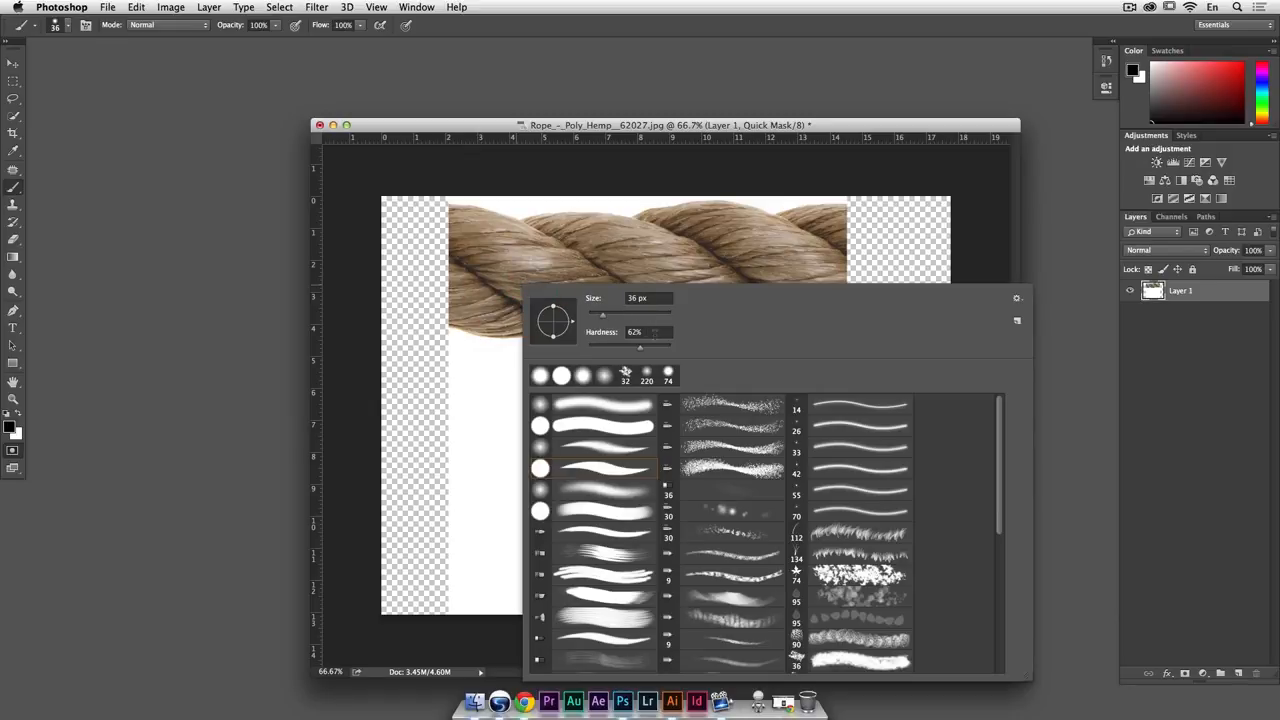
{"action": "left_click", "coordinate": [649, 300]}
{"action": "left_click", "coordinate": [649, 333]}
{"action": "type", "text": "85"}
{"action": "key", "text": "Return"}
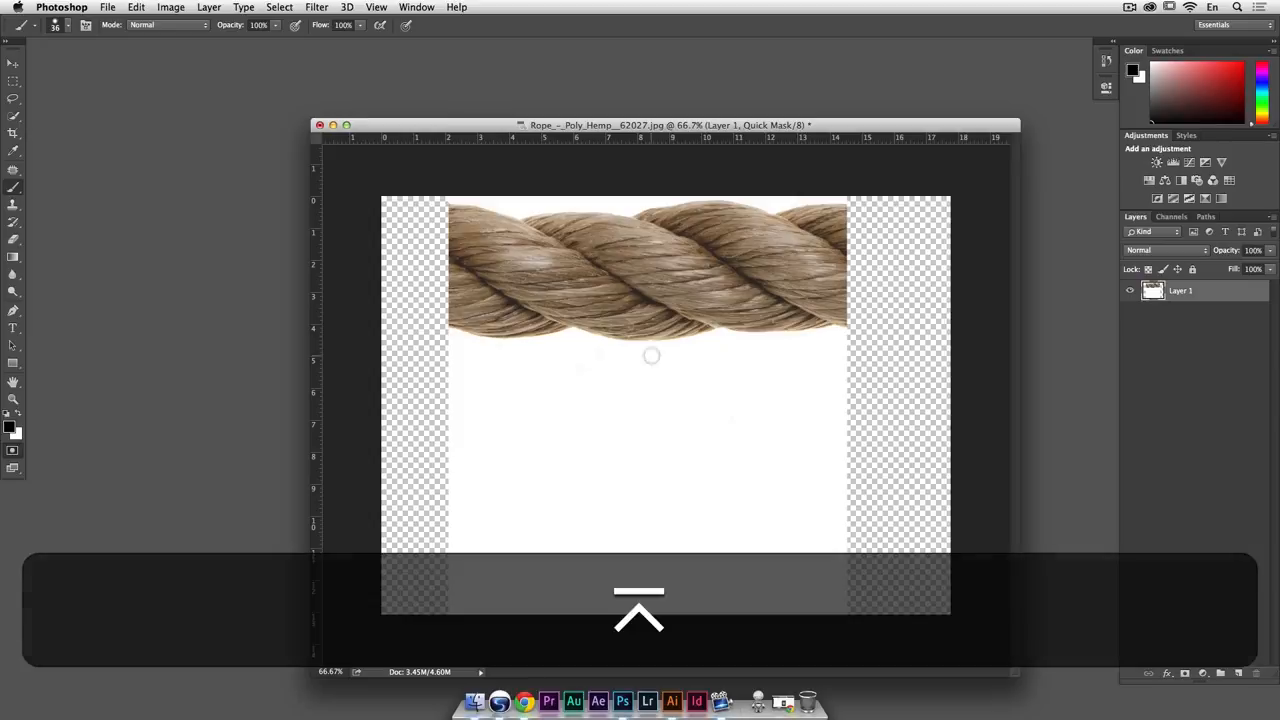
{"action": "left_click_drag", "start_coordinate": [620, 376], "coordinate": [724, 444]}
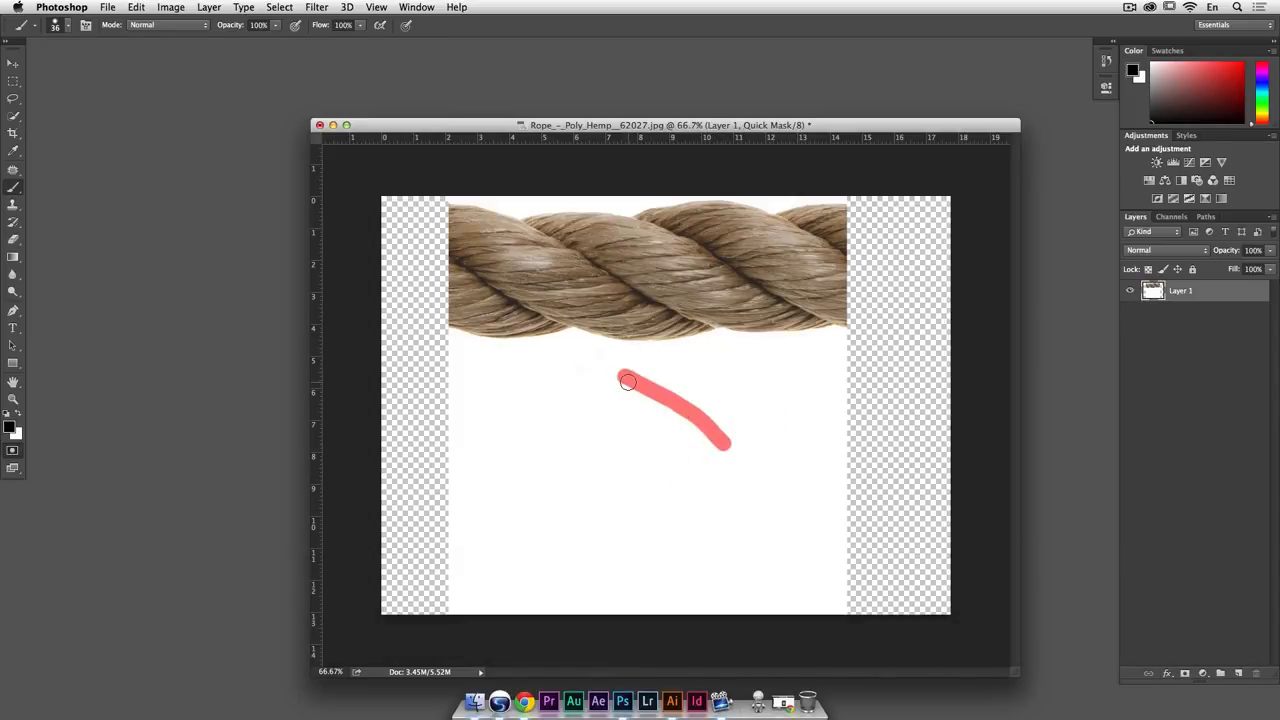
{"action": "key", "text": "super+z"}
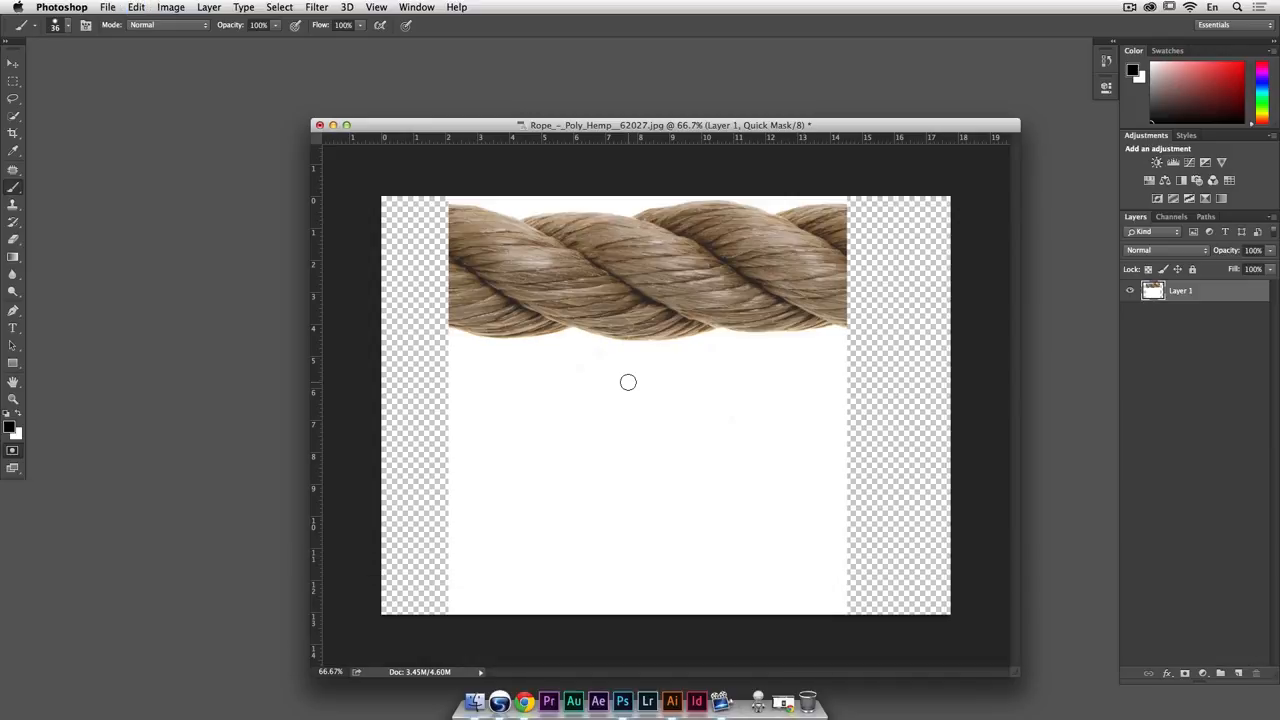
Paint the quick mask in connected straight strokes along the rope's lower edge, from its left end to just past the first notch
{"action": "key", "text": "super+plus"}
{"action": "key", "text": "super+plus"}
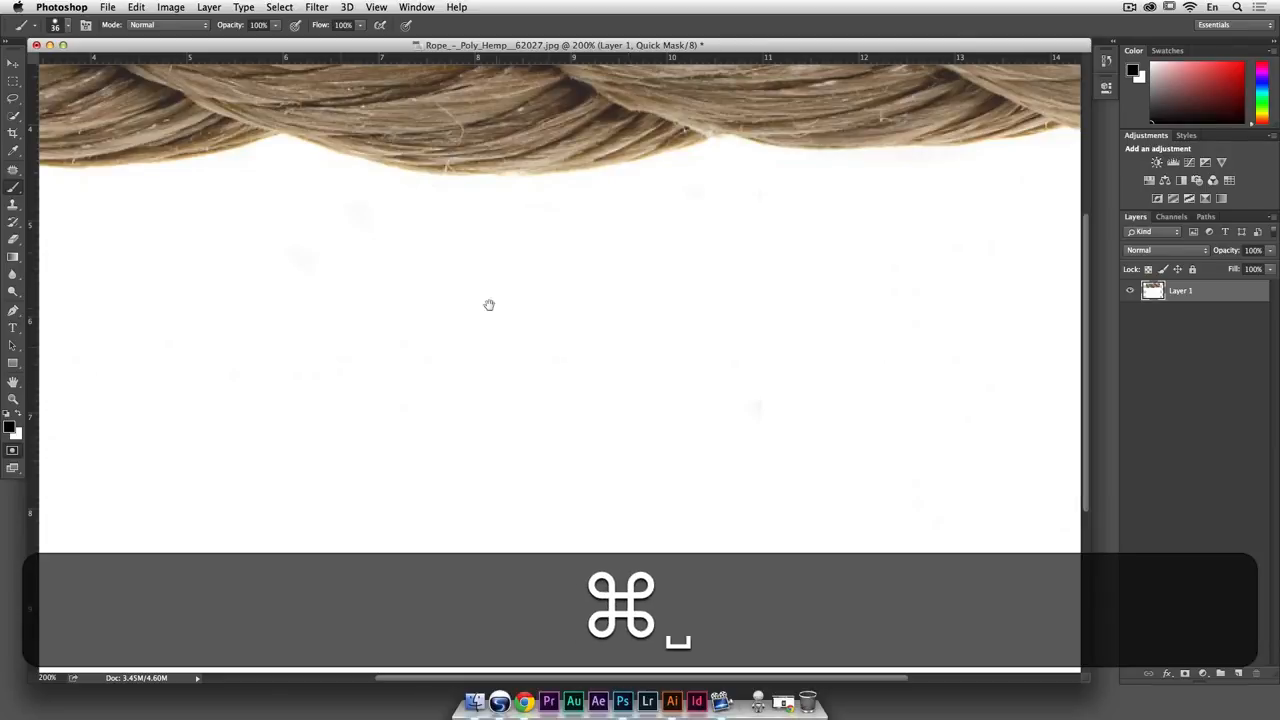
{"action": "left_click_drag", "start_coordinate": [489, 306], "coordinate": [904, 370]}
{"action": "left_click_drag", "start_coordinate": [543, 212], "coordinate": [566, 391]}
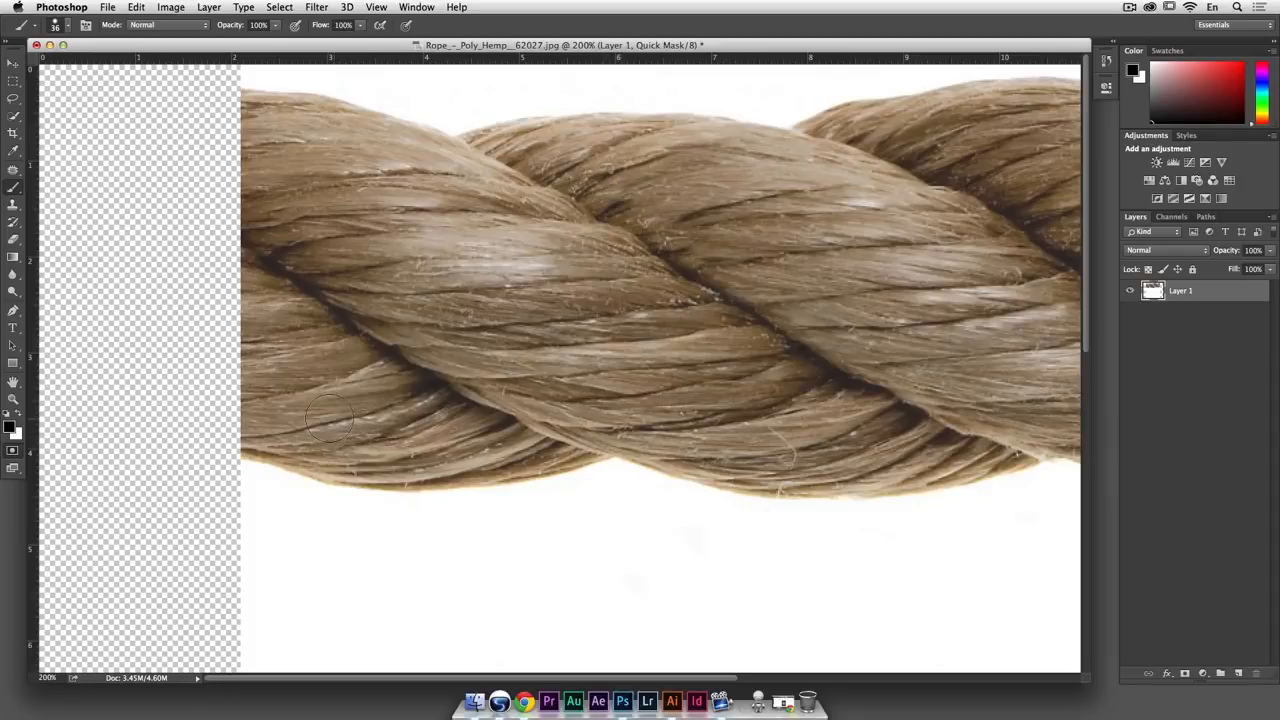
{"action": "left_click", "coordinate": [240, 434]}
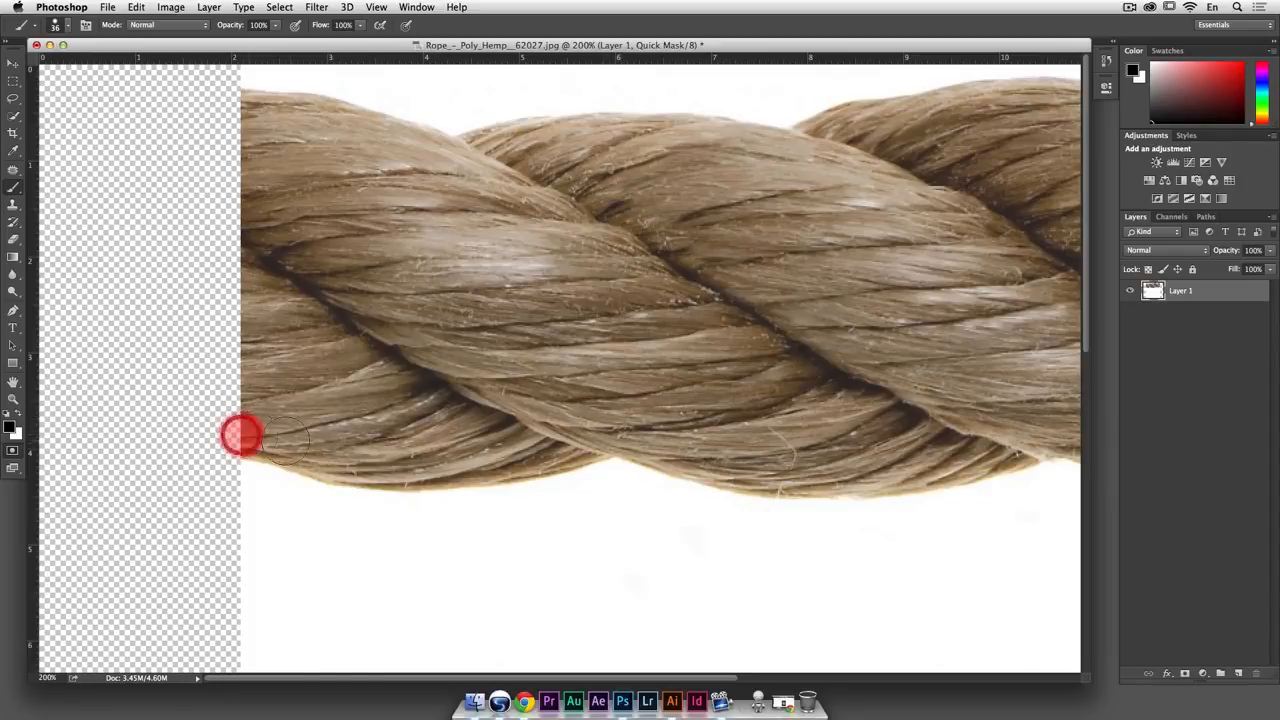
{"action": "left_click", "coordinate": [286, 444], "text": "shift"}
{"action": "left_click", "coordinate": [313, 455], "text": "shift"}
{"action": "left_click", "coordinate": [345, 460], "text": "shift"}
{"action": "left_click", "coordinate": [382, 466], "text": "shift"}
{"action": "left_click", "coordinate": [448, 463], "text": "shift"}
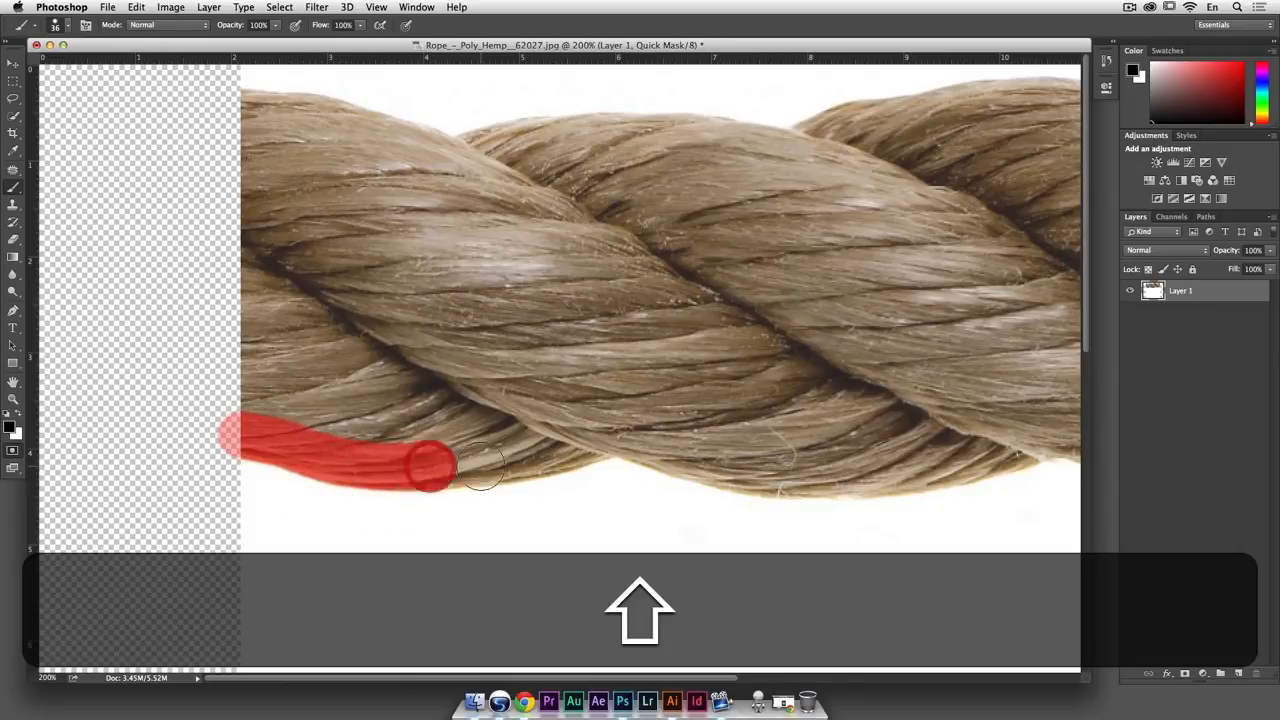
{"action": "left_click", "coordinate": [479, 462], "text": "shift"}
{"action": "left_click", "coordinate": [517, 457], "text": "shift"}
{"action": "left_click", "coordinate": [548, 452], "text": "shift"}
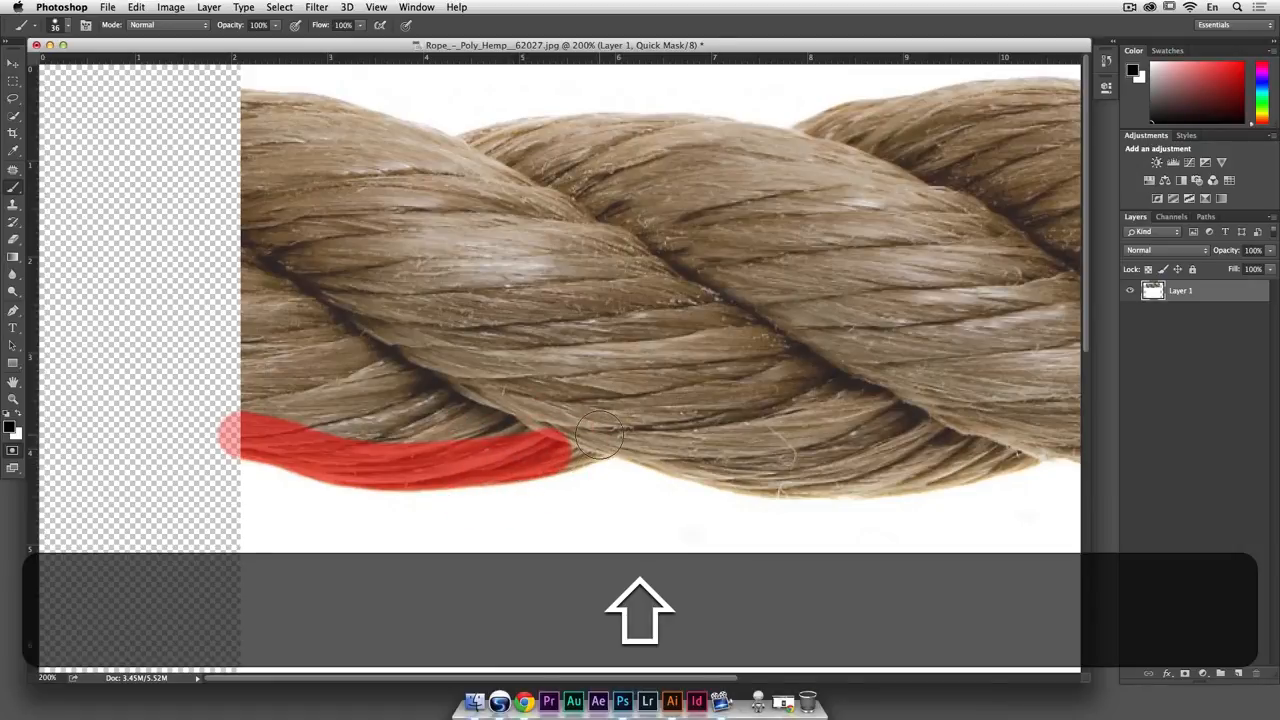
{"action": "left_click", "coordinate": [600, 436], "text": "shift"}
{"action": "left_click", "coordinate": [617, 430], "text": "shift"}
{"action": "left_click", "coordinate": [638, 426], "text": "shift"}
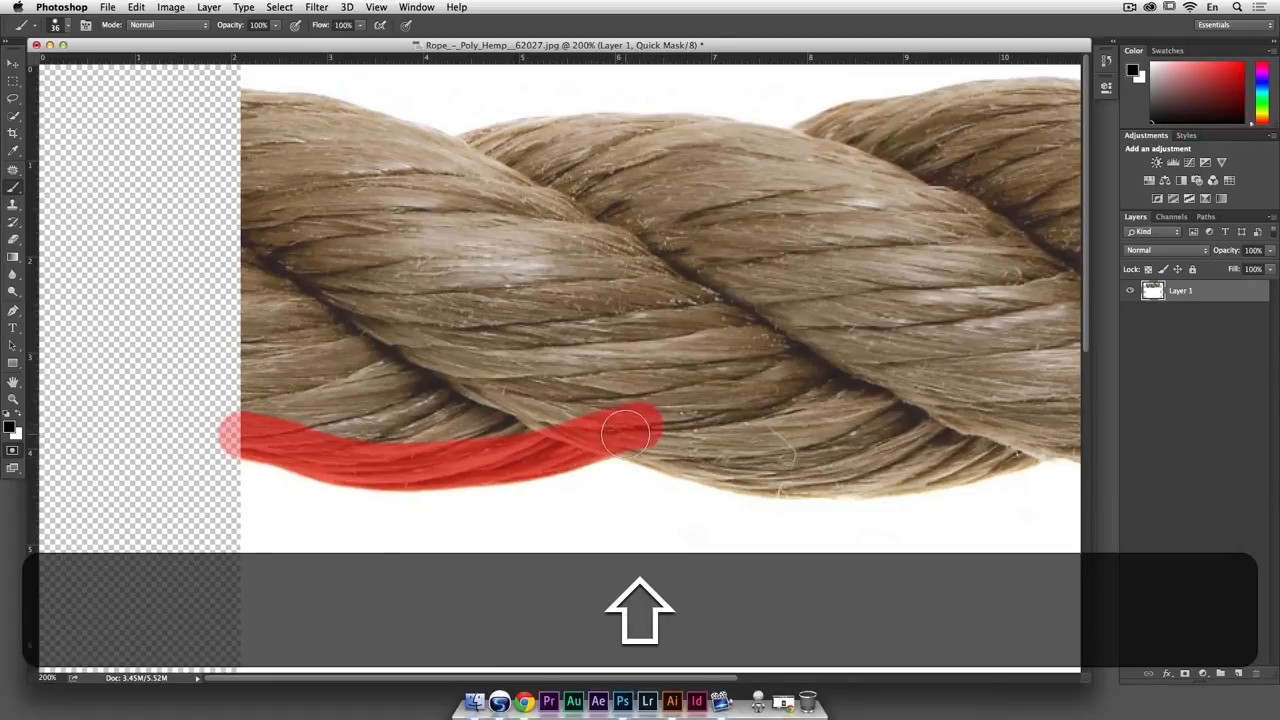
Continue the quick mask along the lower edge of the middle strand bulge up to the second notch
{"action": "left_click", "coordinate": [679, 454], "text": "shift"}
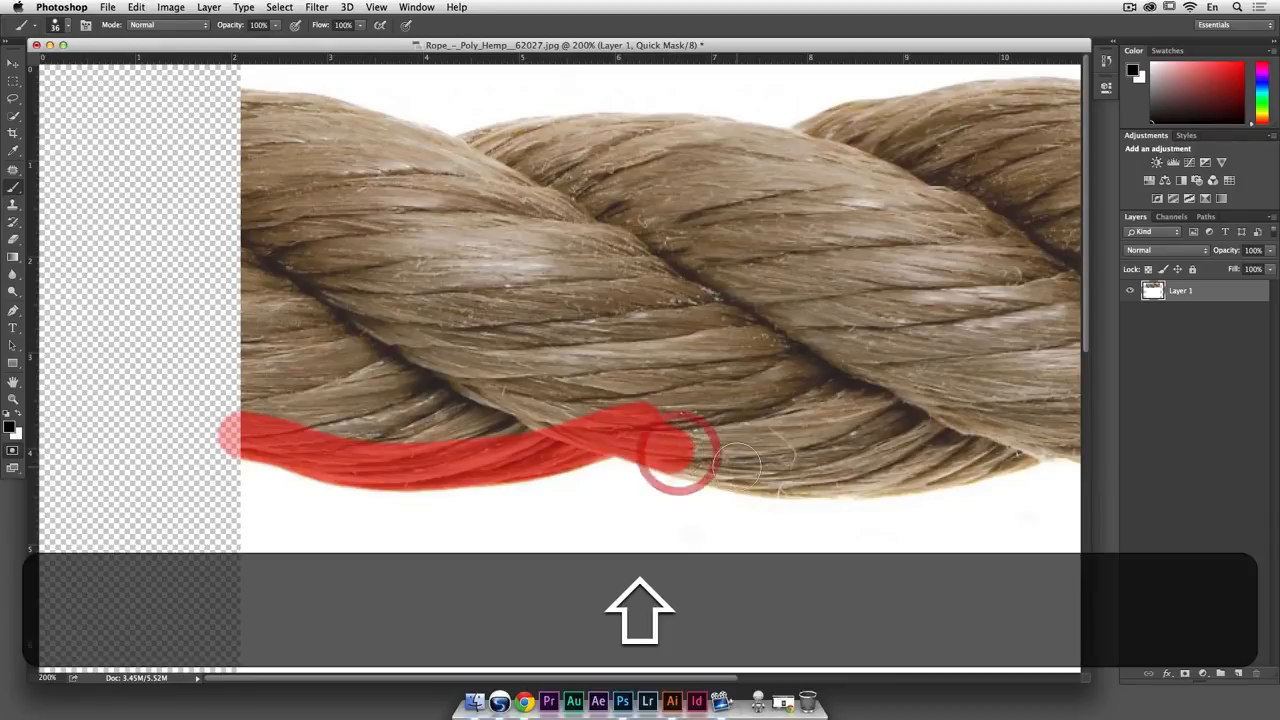
{"action": "left_click", "coordinate": [737, 471], "text": "shift"}
{"action": "left_click", "coordinate": [789, 474], "text": "shift"}
{"action": "left_click", "coordinate": [831, 472], "text": "shift"}
{"action": "left_click", "coordinate": [868, 477], "text": "shift"}
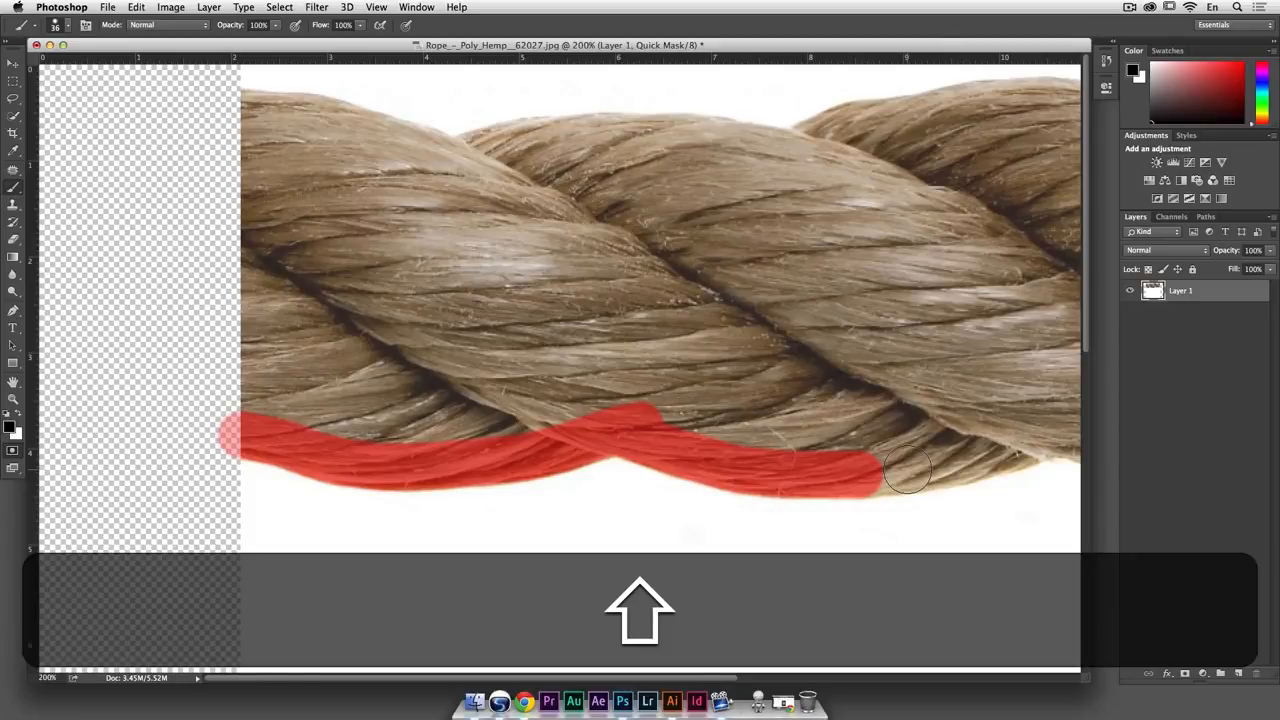
{"action": "left_click", "coordinate": [945, 463], "text": "shift"}
{"action": "left_click", "coordinate": [998, 449], "text": "shift"}
{"action": "left_click", "coordinate": [1030, 441], "text": "shift"}
Extend the quick mask along the remaining lower edge, from the second notch past the rope's right end
{"action": "left_click_drag", "start_coordinate": [1030, 441], "coordinate": [606, 347]}
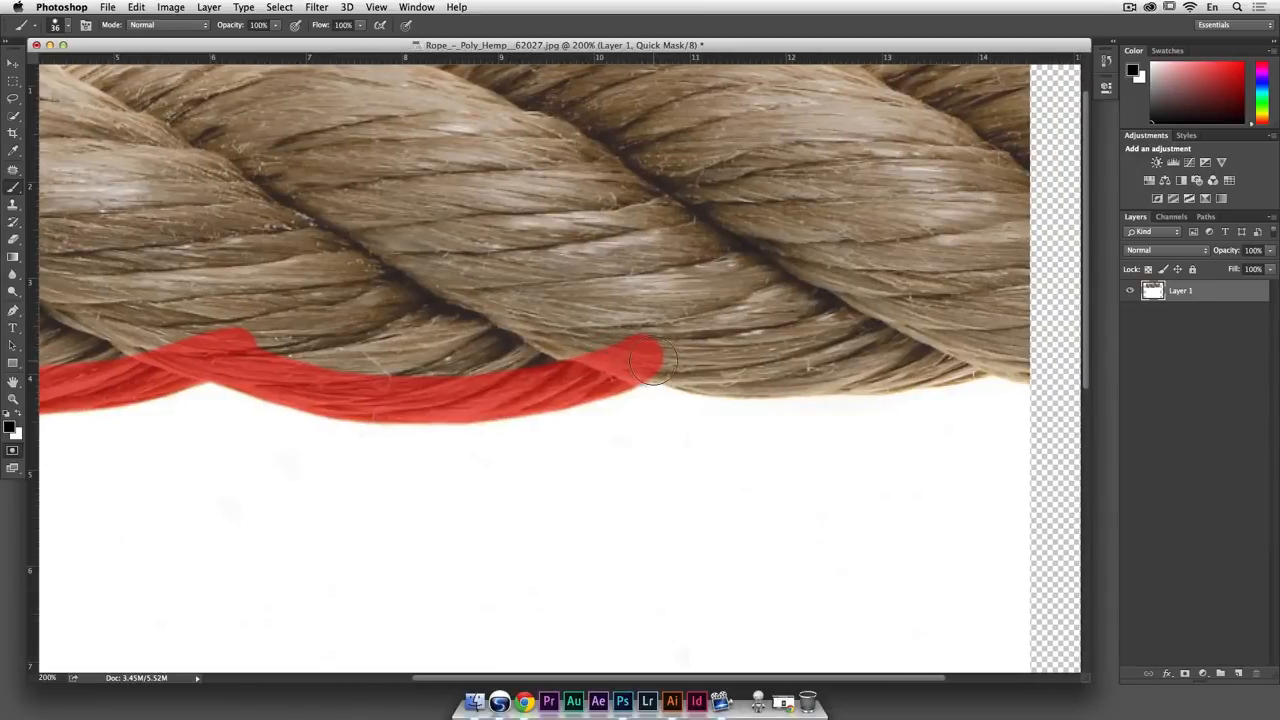
{"action": "left_click", "coordinate": [645, 357]}
{"action": "left_click", "coordinate": [678, 366], "text": "shift"}
{"action": "left_click", "coordinate": [698, 368], "text": "shift"}
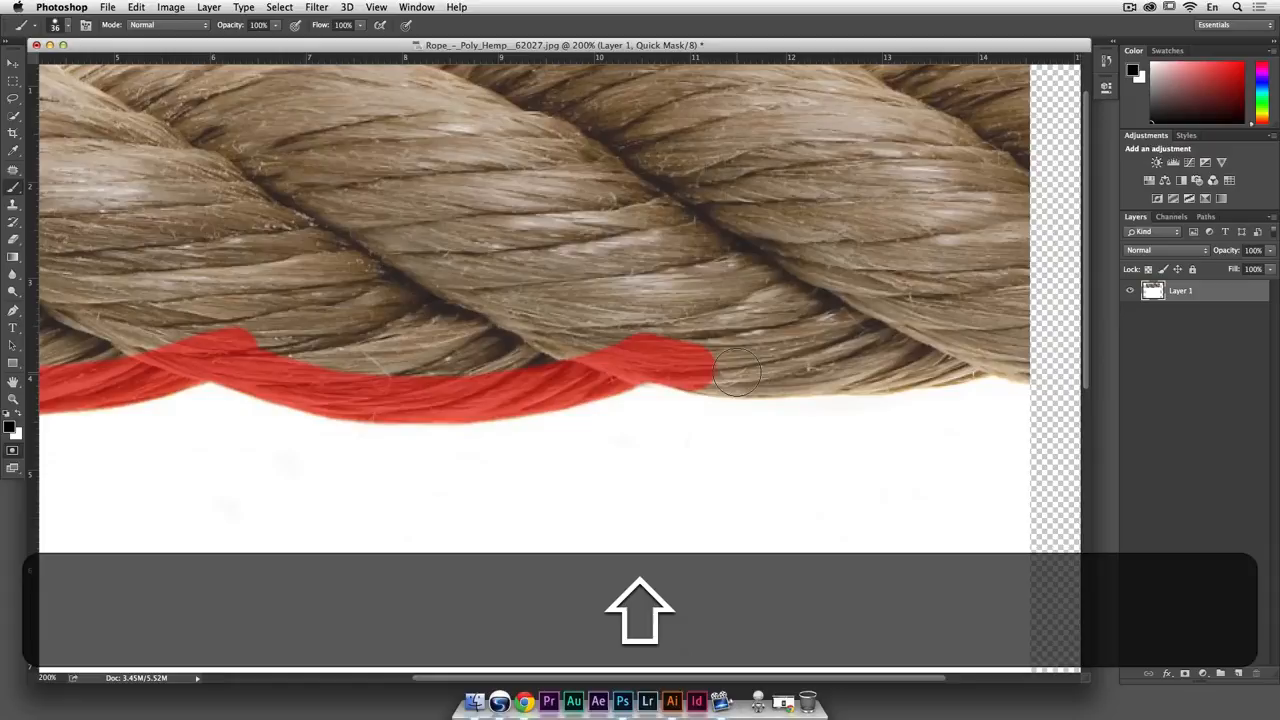
{"action": "left_click", "coordinate": [731, 373], "text": "shift"}
{"action": "left_click", "coordinate": [803, 370], "text": "shift"}
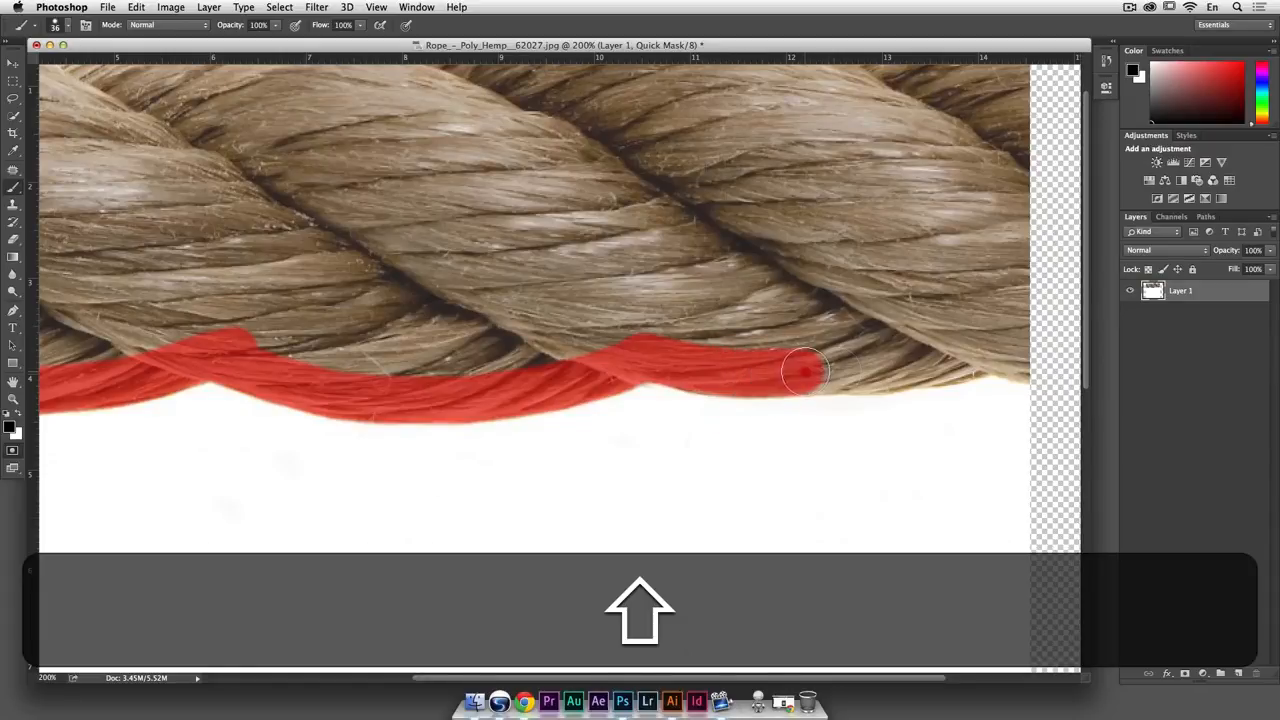
{"action": "left_click", "coordinate": [850, 371], "text": "shift"}
{"action": "left_click", "coordinate": [896, 370], "text": "shift"}
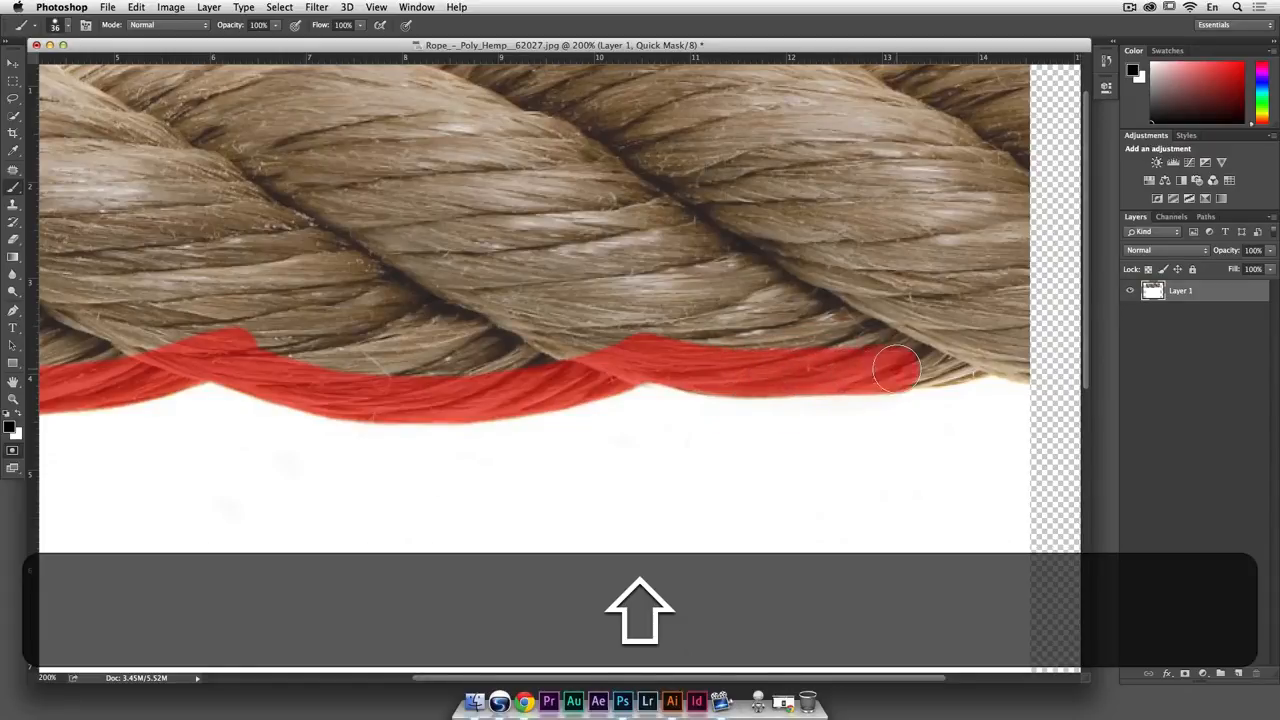
{"action": "left_click", "coordinate": [921, 363], "text": "shift"}
{"action": "left_click", "coordinate": [952, 356], "text": "shift"}
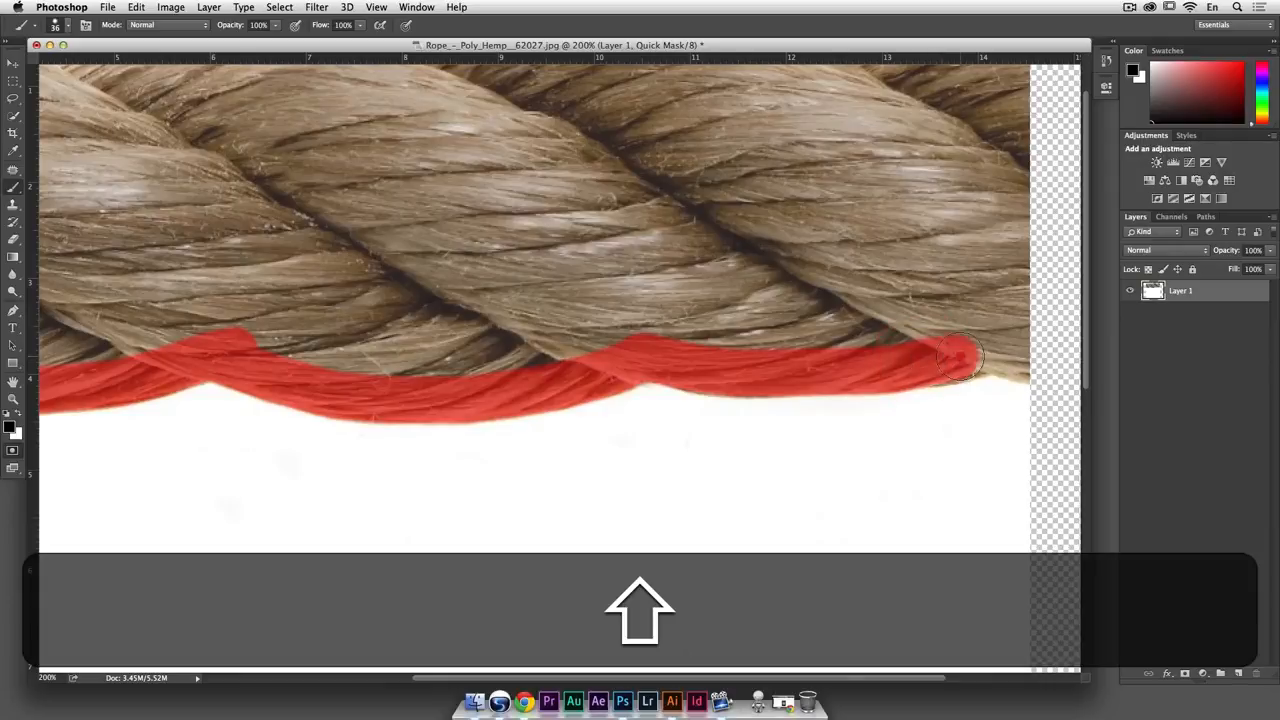
{"action": "left_click", "coordinate": [933, 363], "text": "shift"}
{"action": "left_click", "coordinate": [977, 352], "text": "shift"}
{"action": "left_click", "coordinate": [998, 348], "text": "shift"}
{"action": "mouse_move", "coordinate": [1003, 350]}
{"action": "left_mouse_down"}
{"action": "mouse_move", "coordinate": [1047, 362]}
{"action": "mouse_move", "coordinate": [1031, 422]}
{"action": "left_mouse_up"}
{"action": "key", "text": "space"}
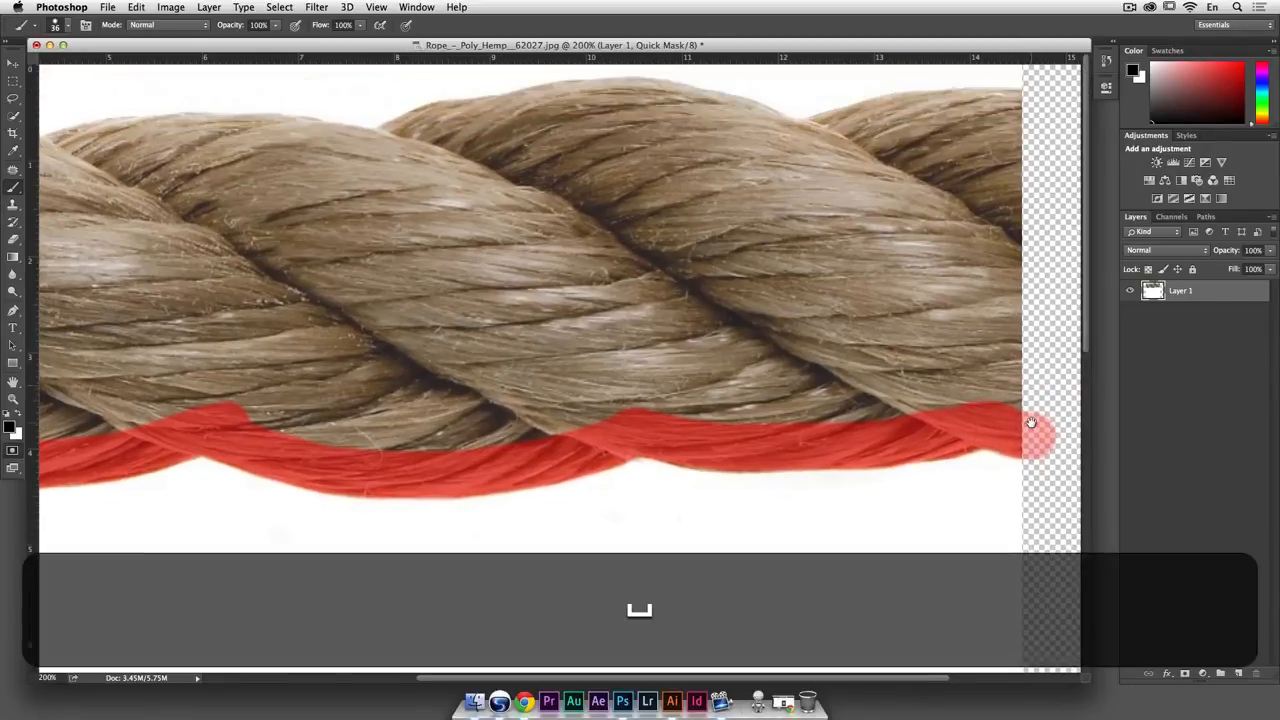
{"action": "left_click_drag", "start_coordinate": [1003, 206], "coordinate": [985, 208]}
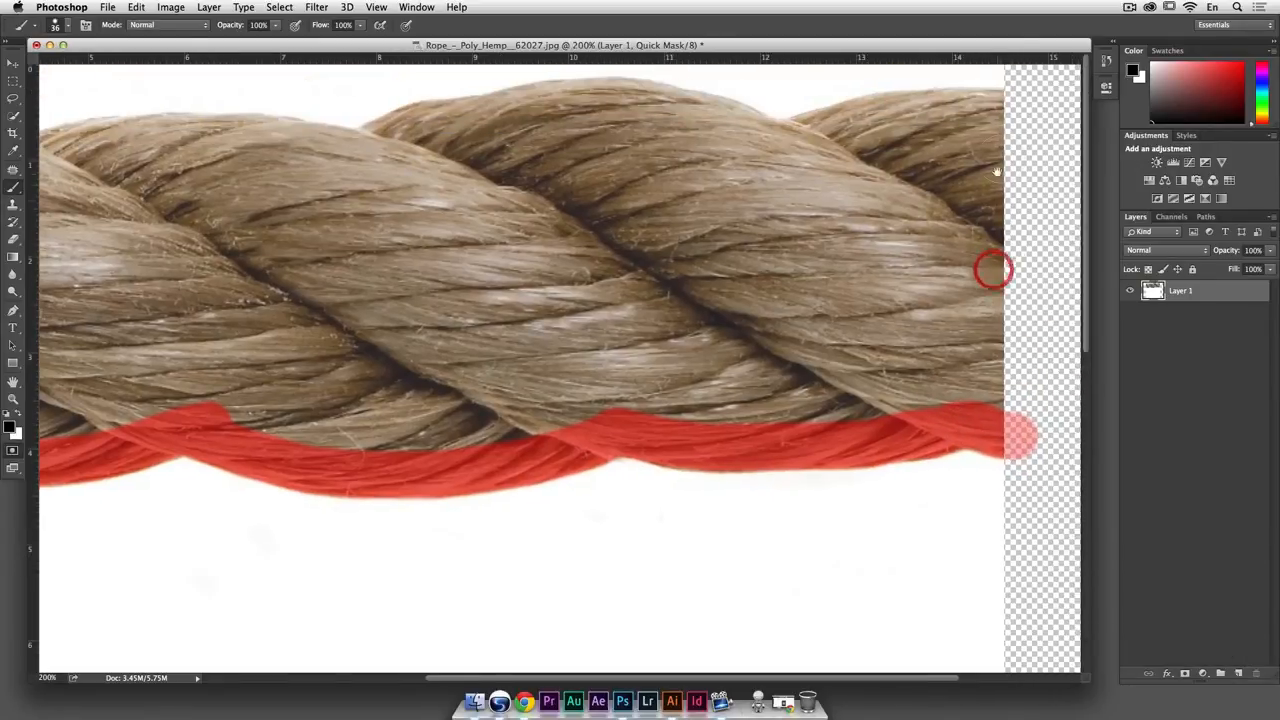
Paint the quick mask down the rope's right end and along its upper edge to the first notch from the right
{"action": "left_click", "coordinate": [1003, 113]}
{"action": "key", "text": "shift"}
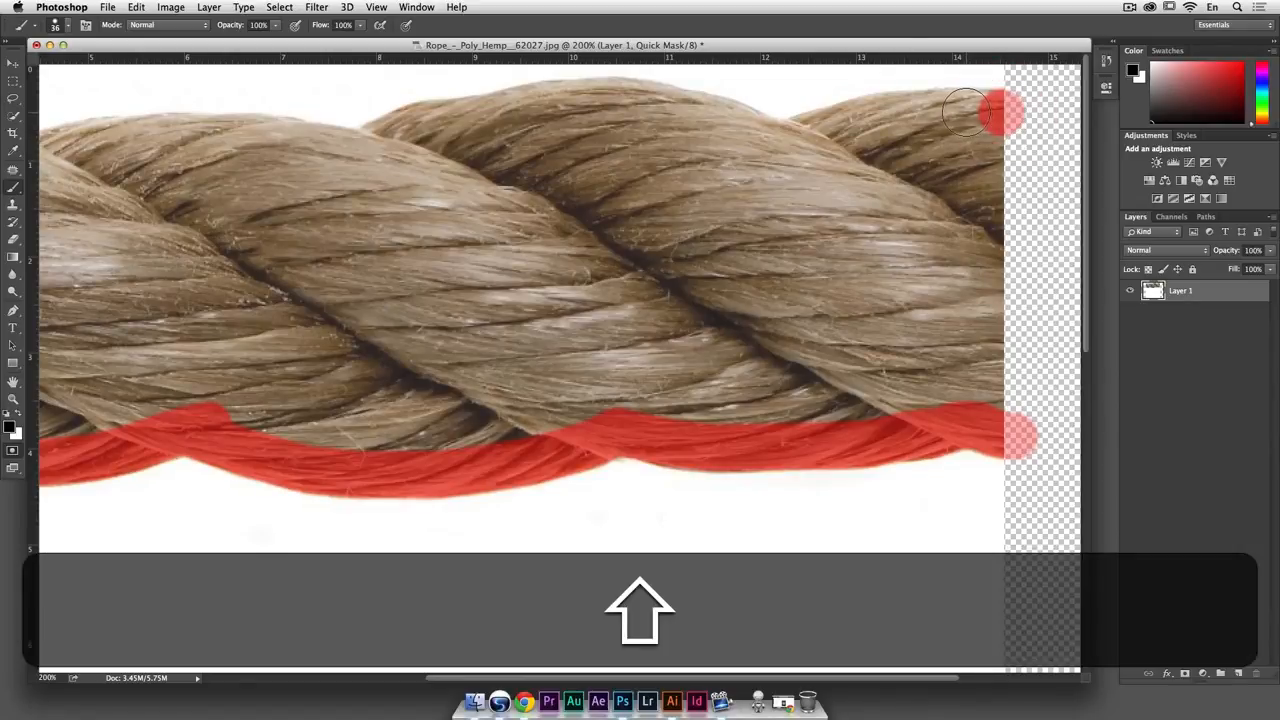
{"action": "mouse_move", "coordinate": [975, 115]}
{"action": "left_mouse_down"}
{"action": "mouse_move", "coordinate": [1000, 297]}
{"action": "mouse_move", "coordinate": [990, 392]}
{"action": "left_mouse_up"}
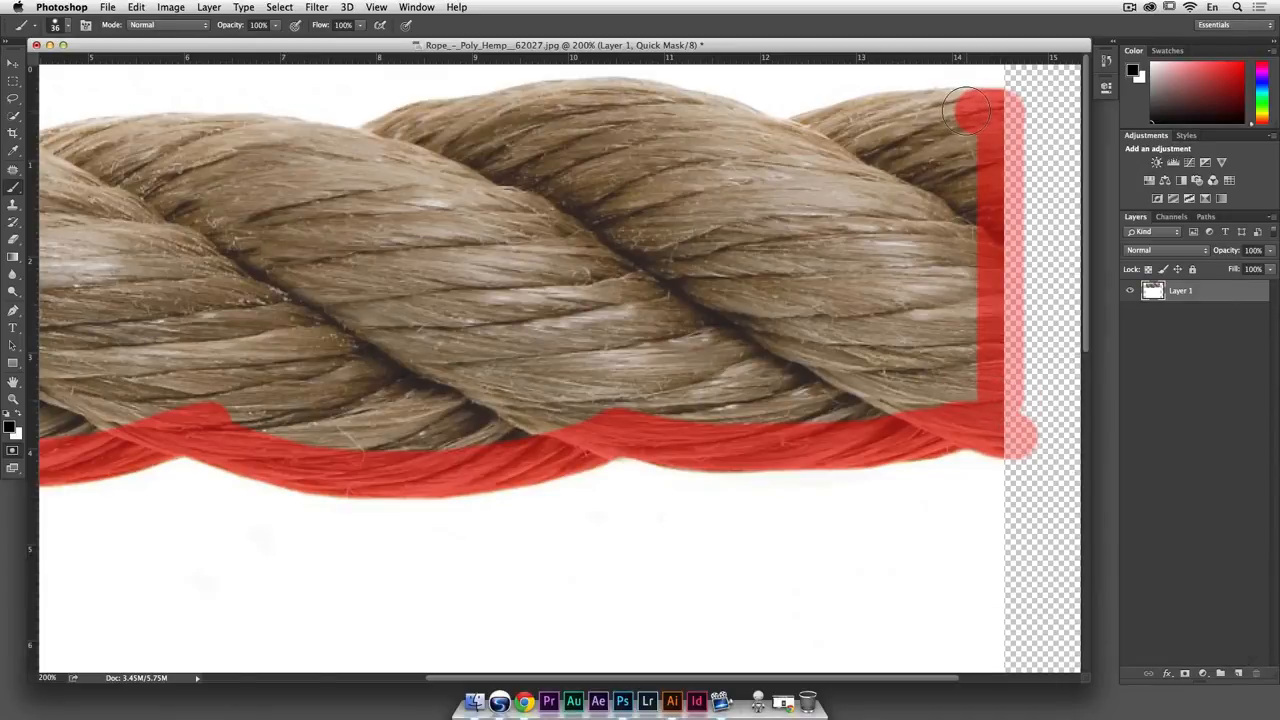
{"action": "left_click", "coordinate": [931, 112], "text": "shift"}
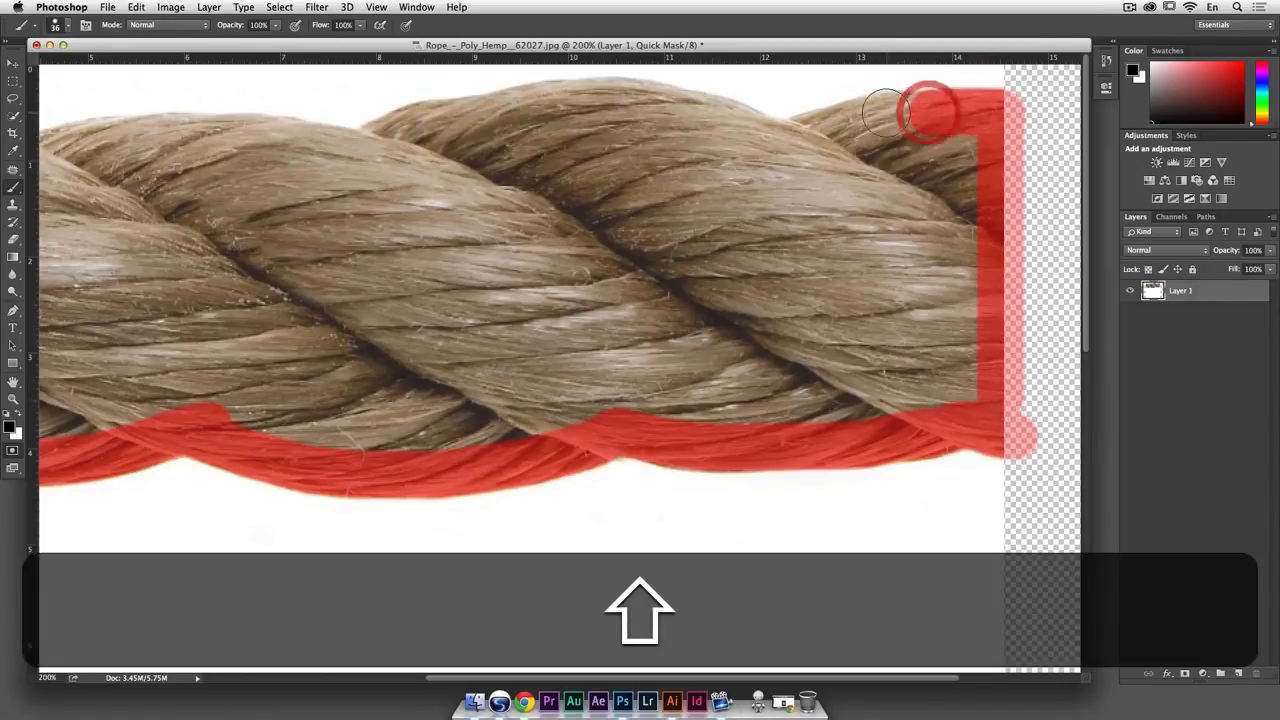
{"action": "left_click", "coordinate": [884, 117], "text": "shift"}
{"action": "left_click", "coordinate": [861, 121], "text": "shift"}
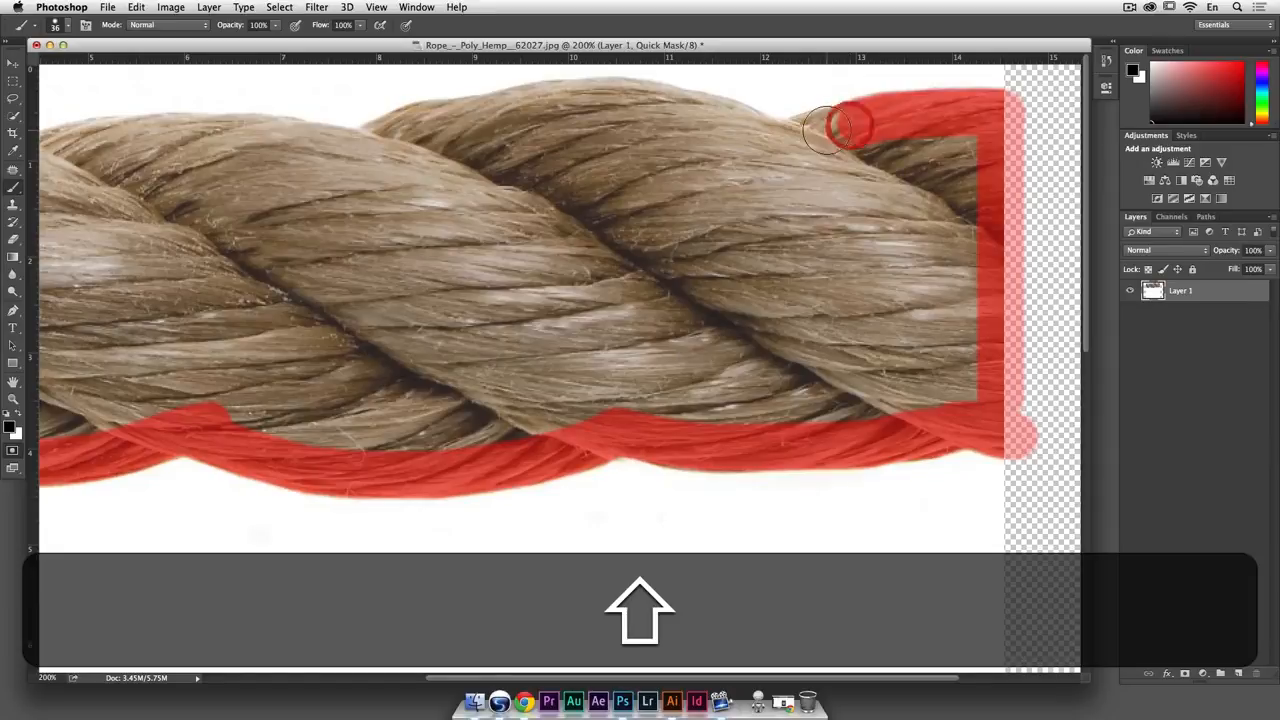
{"action": "left_click", "coordinate": [823, 131], "text": "shift"}
{"action": "left_click", "coordinate": [786, 148], "text": "shift"}
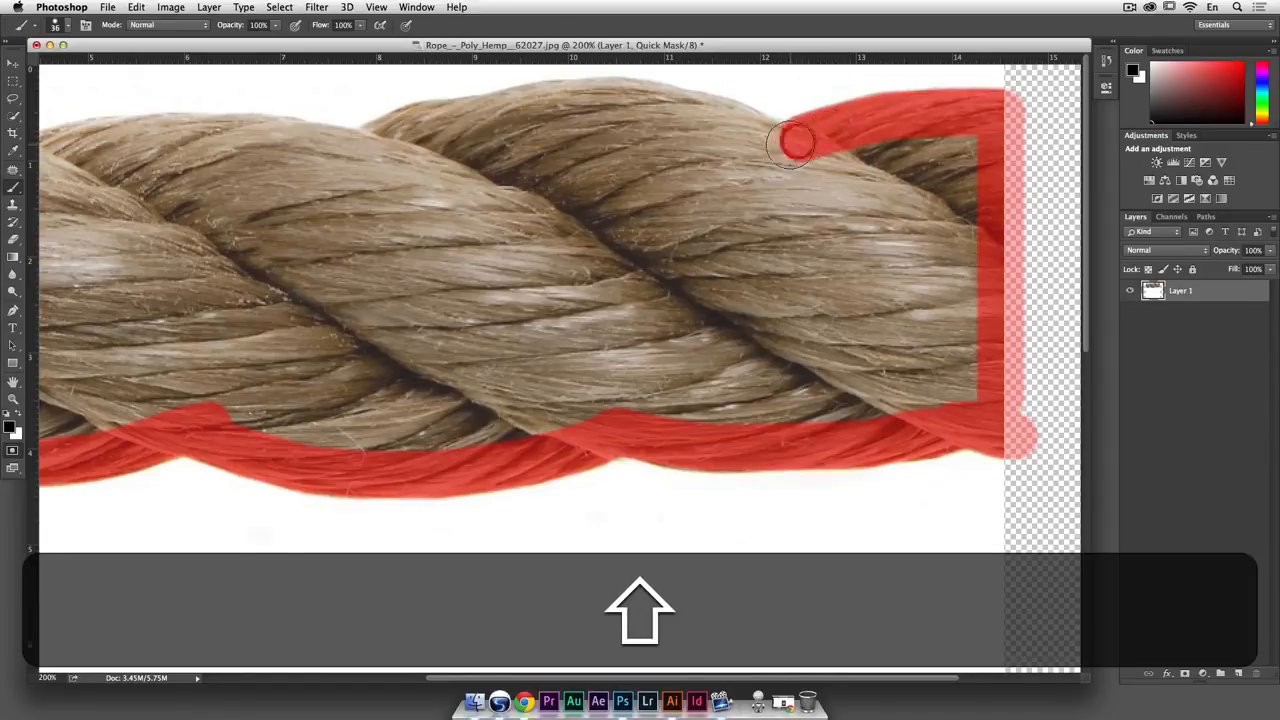
Continue the quick mask in connected strokes along the upper edge of the tallest strand bulge, ending at the next notch leftward
{"action": "left_click", "coordinate": [750, 135], "text": "shift"}
{"action": "left_click", "coordinate": [722, 120], "text": "shift"}
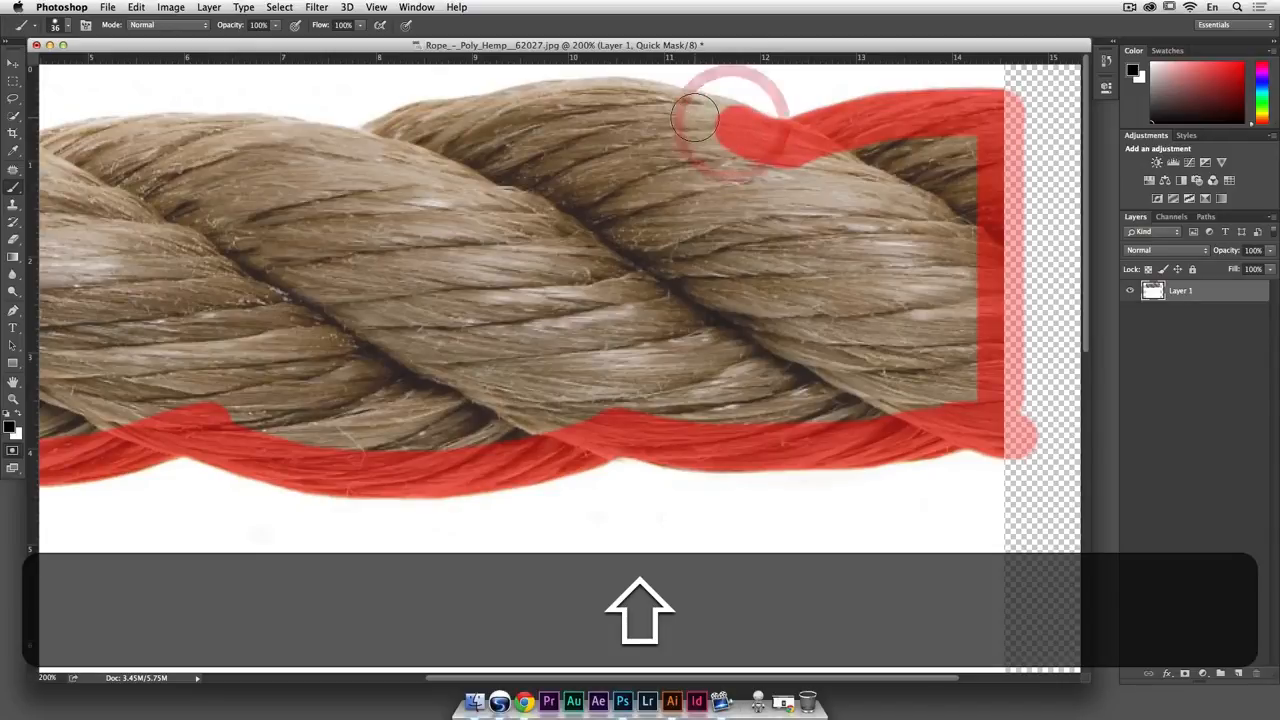
{"action": "left_click", "coordinate": [696, 115], "text": "shift"}
{"action": "left_click", "coordinate": [671, 109], "text": "shift"}
{"action": "left_click", "coordinate": [642, 102], "text": "shift"}
{"action": "left_click", "coordinate": [603, 100], "text": "shift"}
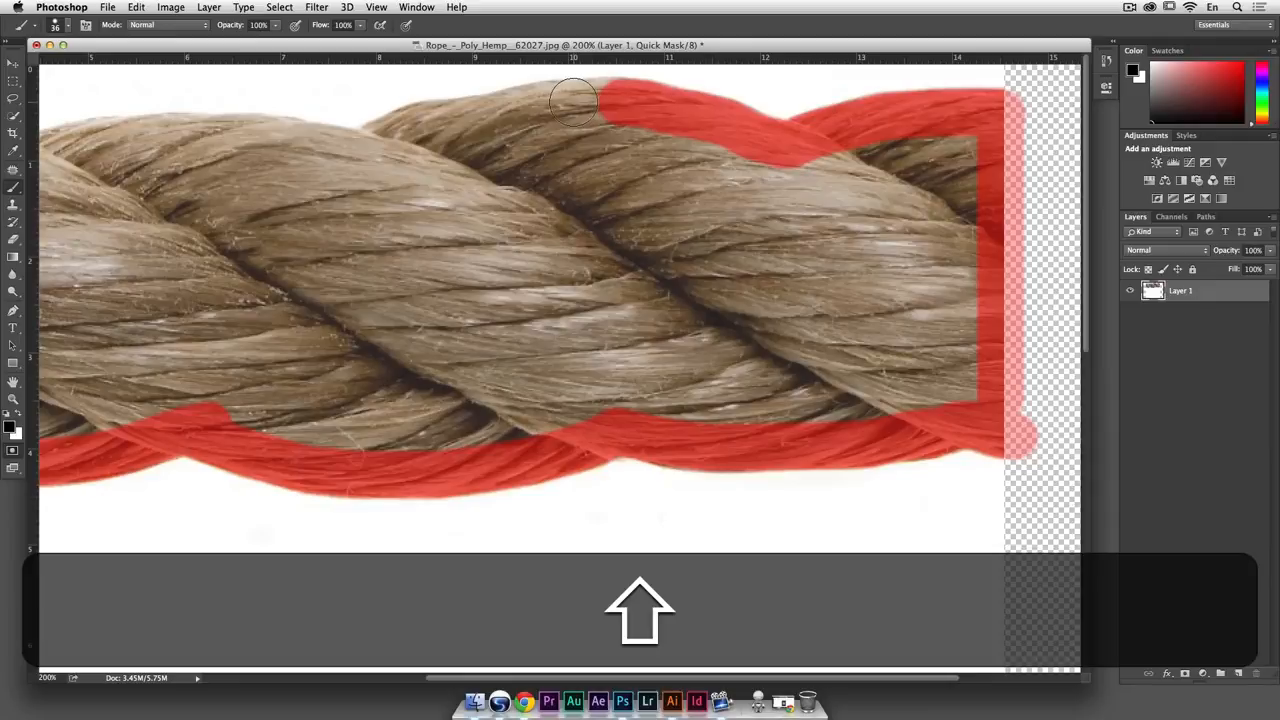
{"action": "left_click", "coordinate": [575, 101], "text": "shift"}
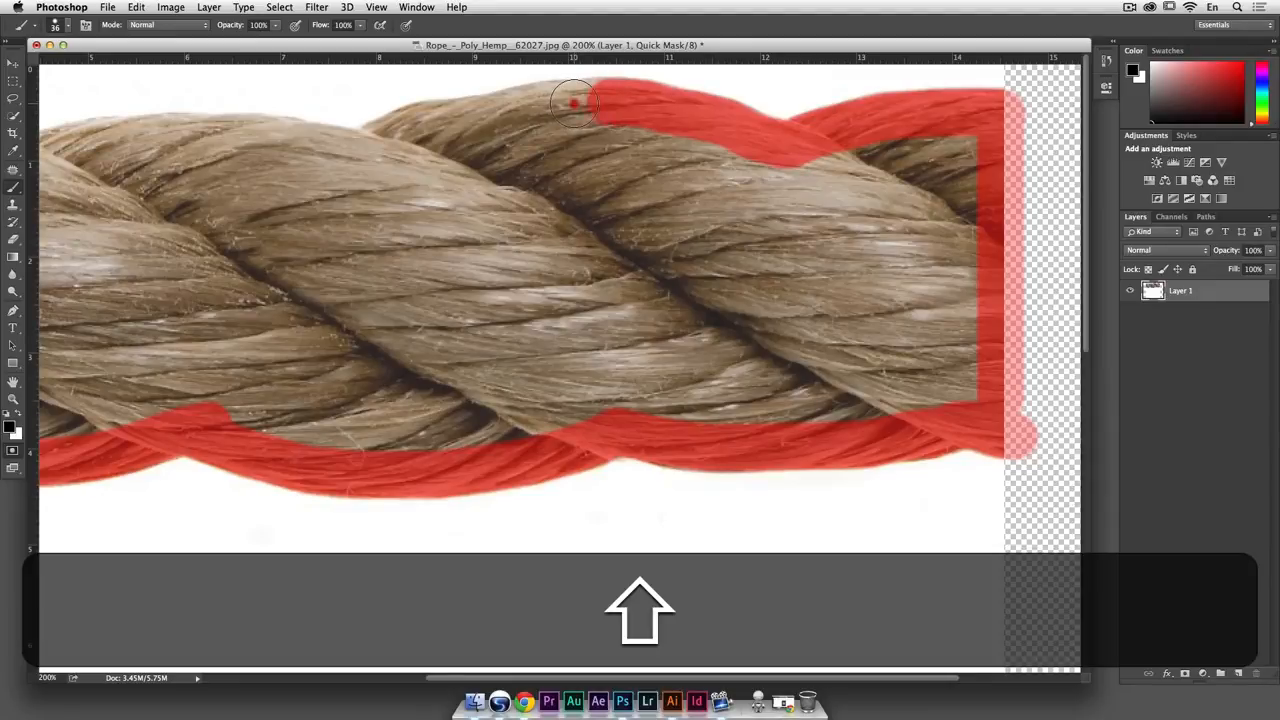
{"action": "left_click", "coordinate": [546, 103], "text": "shift"}
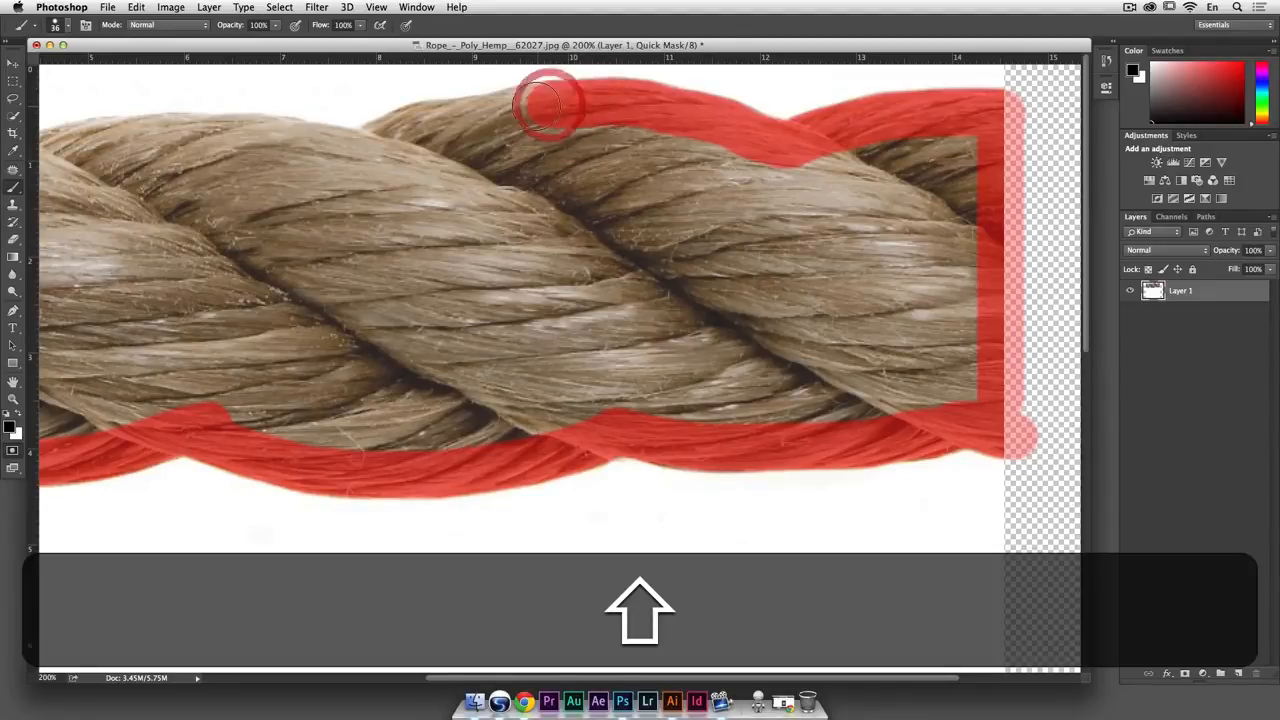
{"action": "left_click", "coordinate": [512, 112], "text": "shift"}
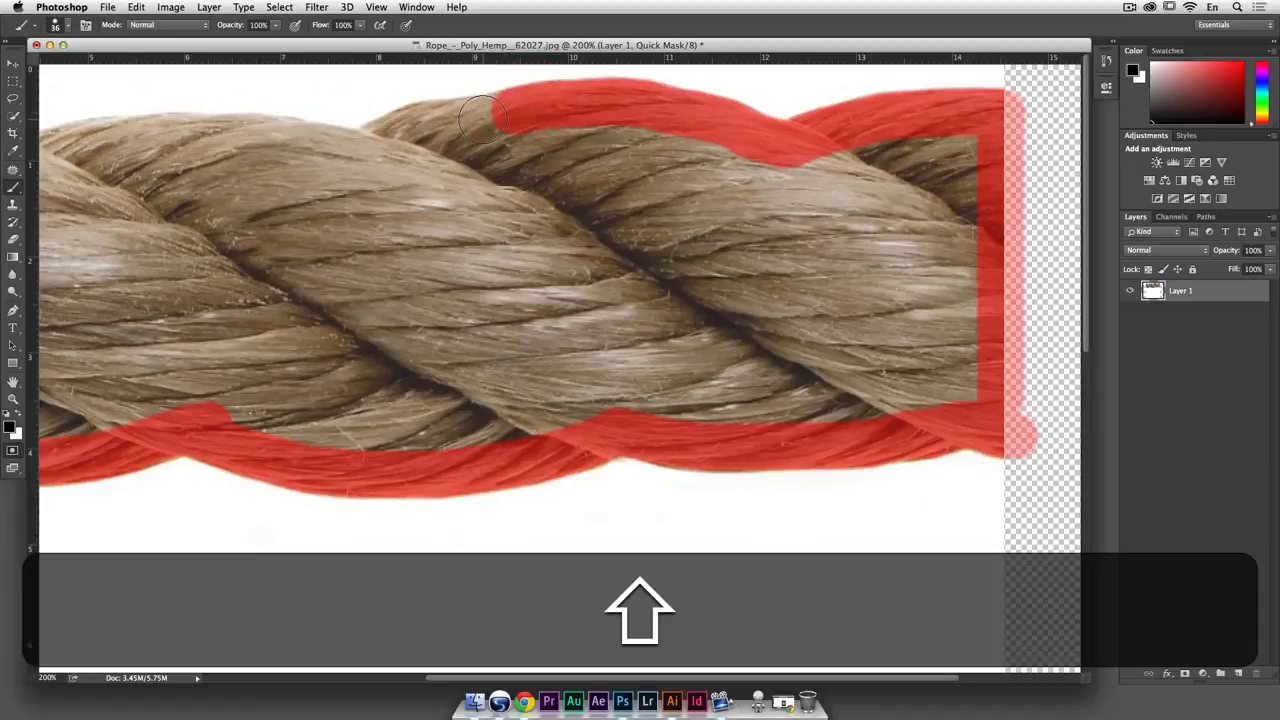
{"action": "left_click", "coordinate": [460, 120], "text": "shift"}
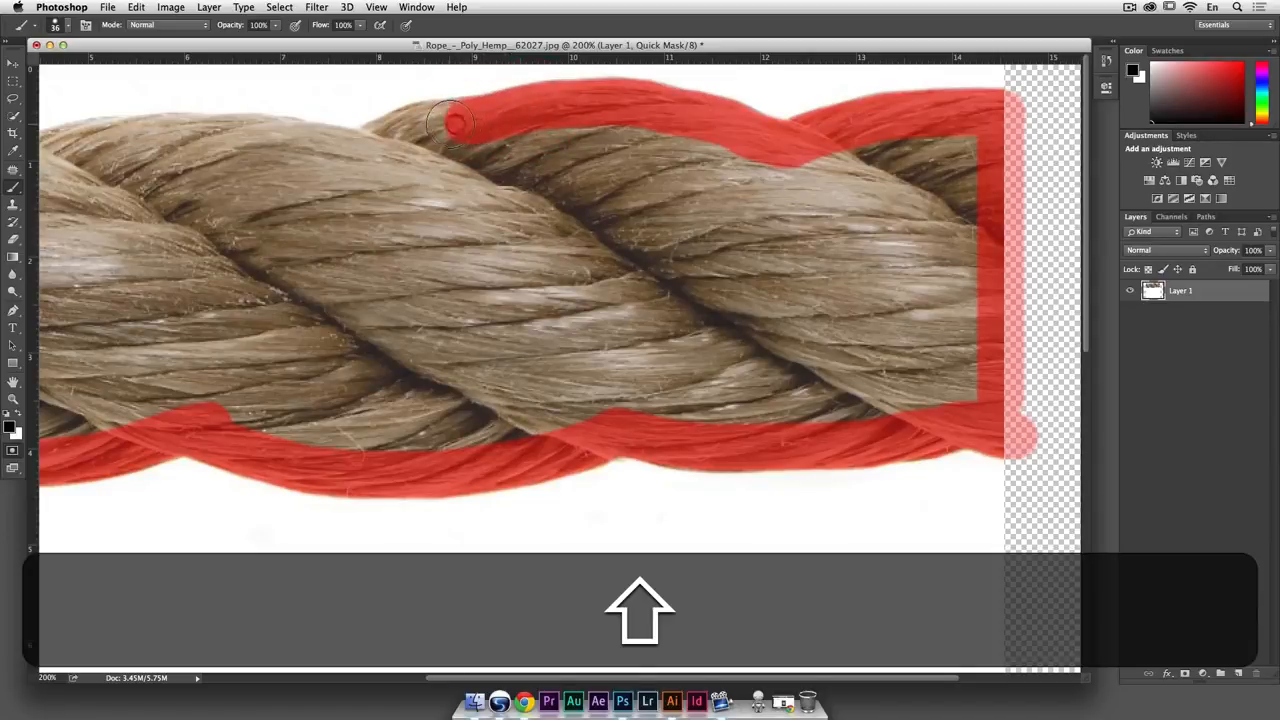
{"action": "left_click", "coordinate": [437, 122], "text": "shift"}
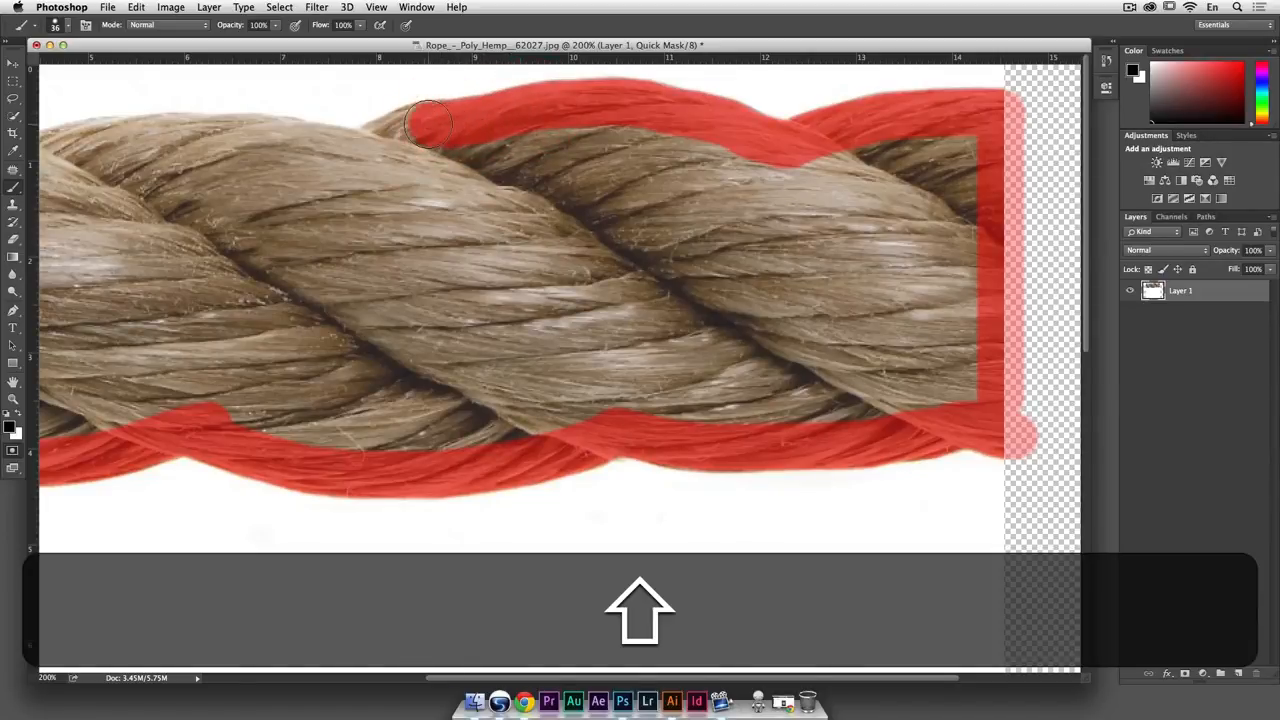
{"action": "left_click", "coordinate": [391, 137], "text": "shift"}
{"action": "left_click", "coordinate": [372, 148], "text": "shift"}
{"action": "left_click", "coordinate": [357, 157], "text": "shift"}
Extend the quick mask along the upper edge of the next strand bulge, up to the leftmost notch
{"action": "left_click_drag", "start_coordinate": [335, 162], "coordinate": [694, 165]}
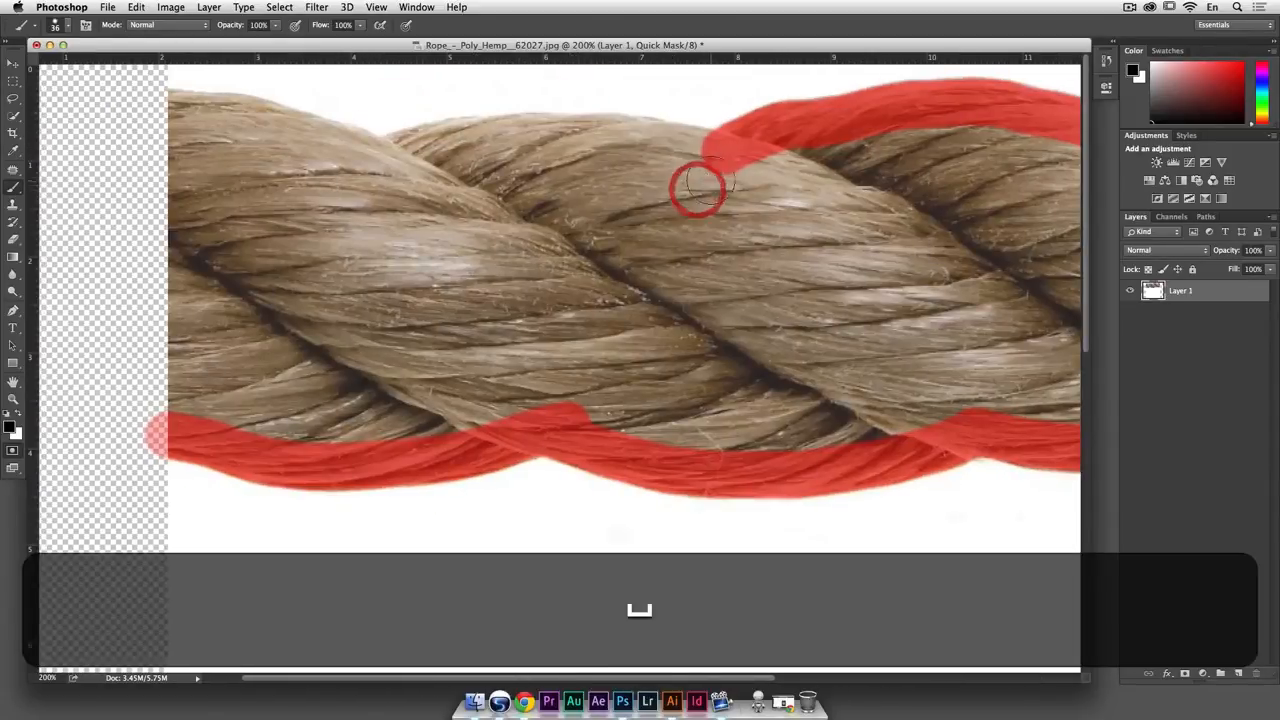
{"action": "left_click", "coordinate": [714, 152]}
{"action": "left_click", "coordinate": [679, 147], "text": "shift"}
{"action": "left_click", "coordinate": [649, 143], "text": "shift"}
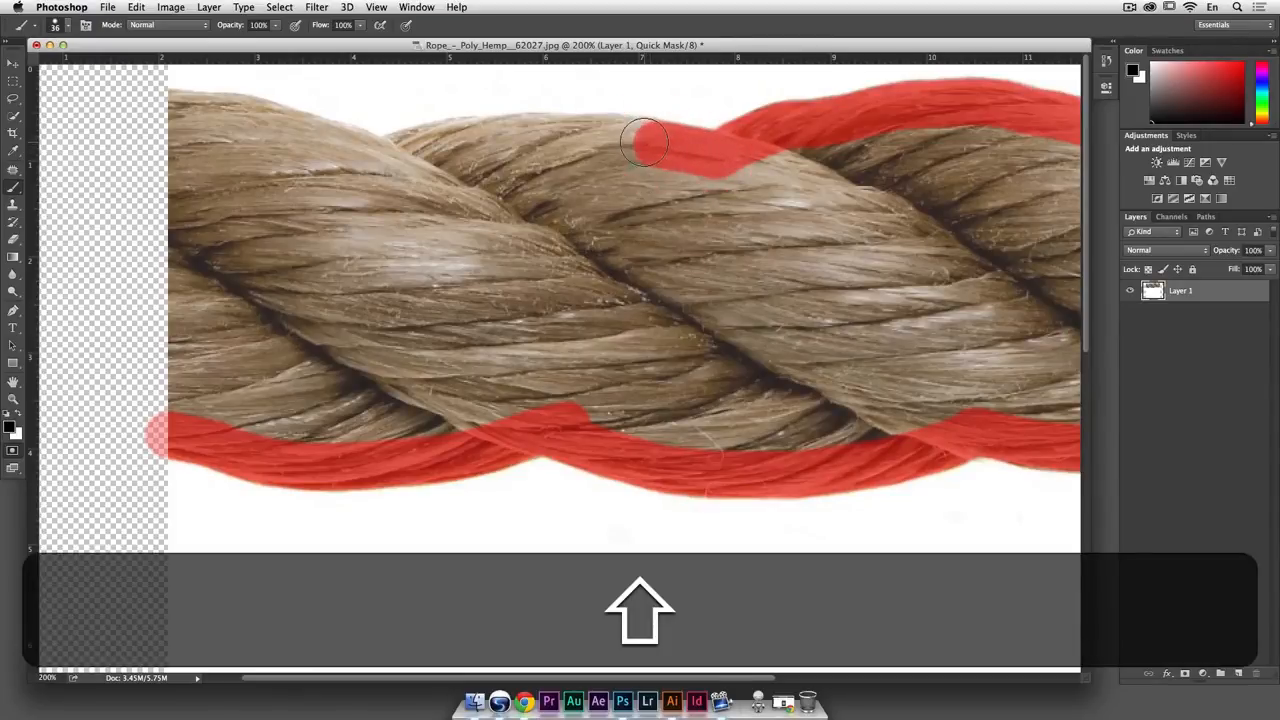
{"action": "left_click", "coordinate": [640, 140], "text": "shift"}
{"action": "left_click", "coordinate": [641, 140], "text": "shift"}
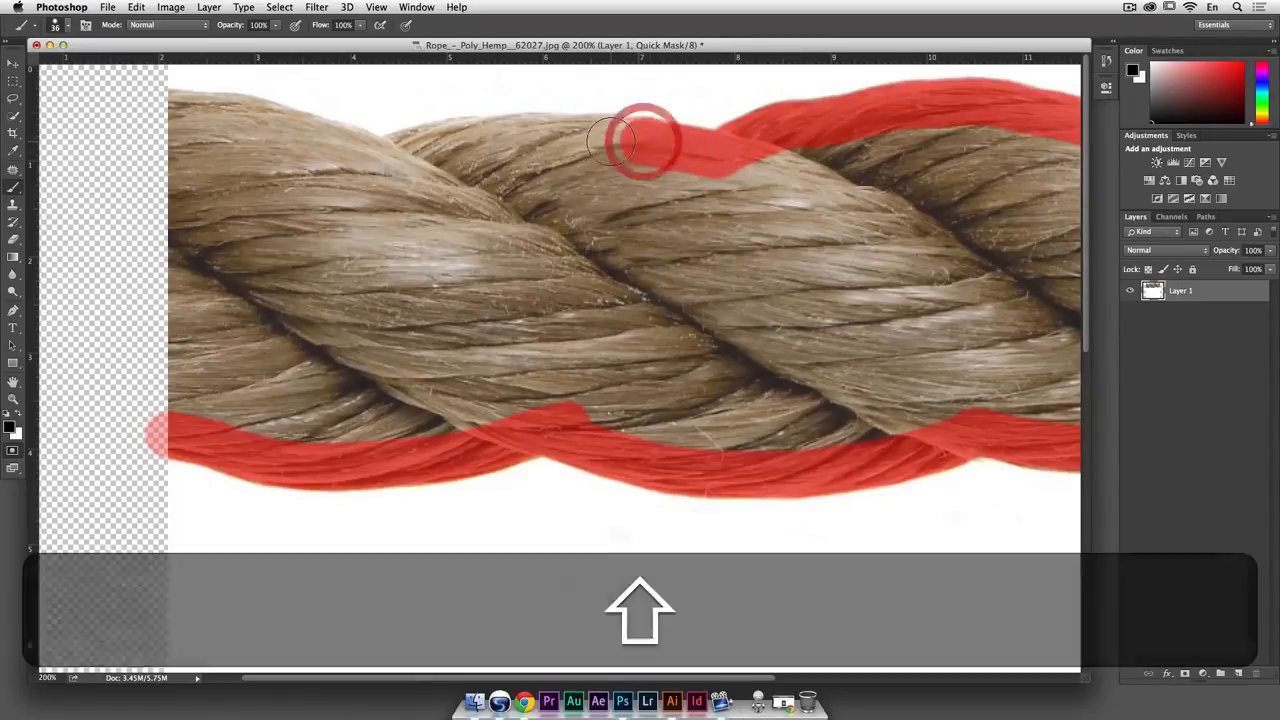
{"action": "left_click", "coordinate": [612, 140], "text": "shift"}
{"action": "left_click", "coordinate": [591, 137], "text": "shift"}
{"action": "left_click", "coordinate": [572, 138], "text": "shift"}
{"action": "left_click", "coordinate": [545, 136], "text": "shift"}
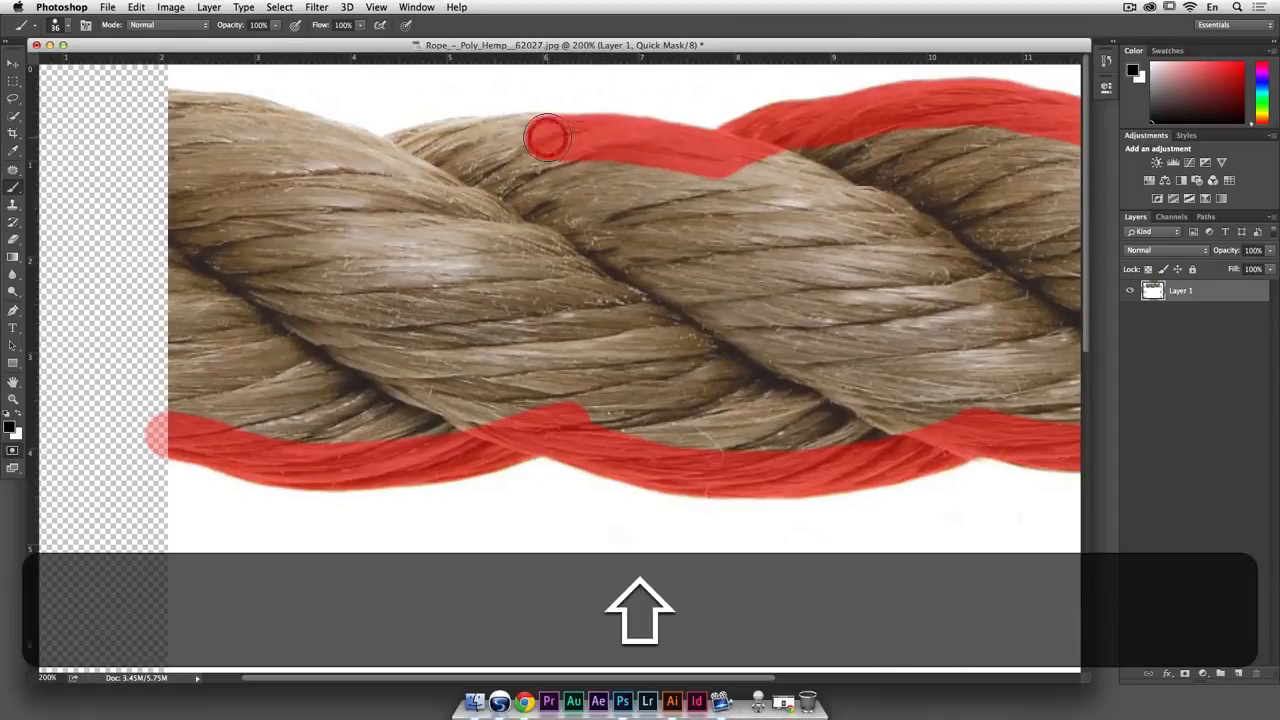
{"action": "left_click", "coordinate": [527, 136], "text": "shift"}
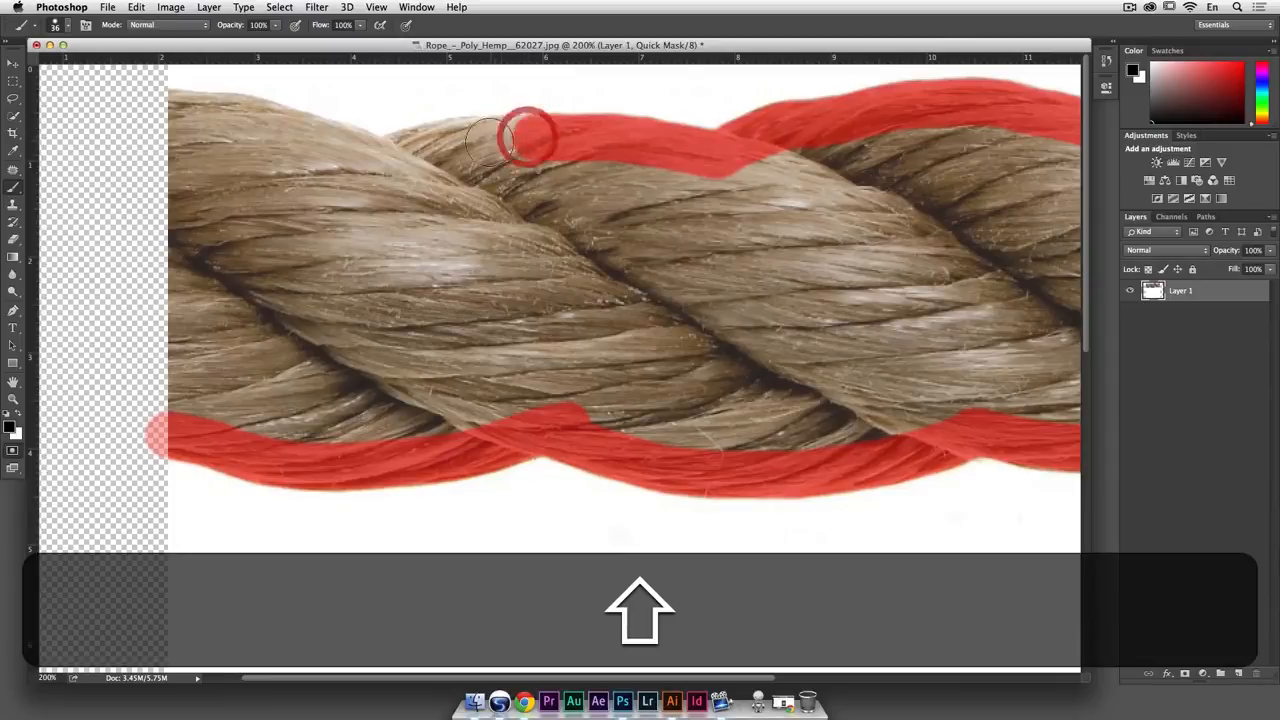
{"action": "left_click", "coordinate": [519, 138], "text": "shift"}
{"action": "left_click", "coordinate": [479, 139], "text": "shift"}
{"action": "left_click", "coordinate": [460, 141], "text": "shift"}
{"action": "left_click", "coordinate": [445, 143], "text": "shift"}
{"action": "left_click", "coordinate": [414, 150], "text": "shift"}
{"action": "left_click", "coordinate": [395, 156], "text": "shift"}
Mask the last stretch of upper edge and close the outline down the rope's left end to the lower edge
{"action": "left_click_drag", "start_coordinate": [362, 178], "coordinate": [436, 185]}
{"action": "left_click", "coordinate": [443, 158], "text": "shift"}
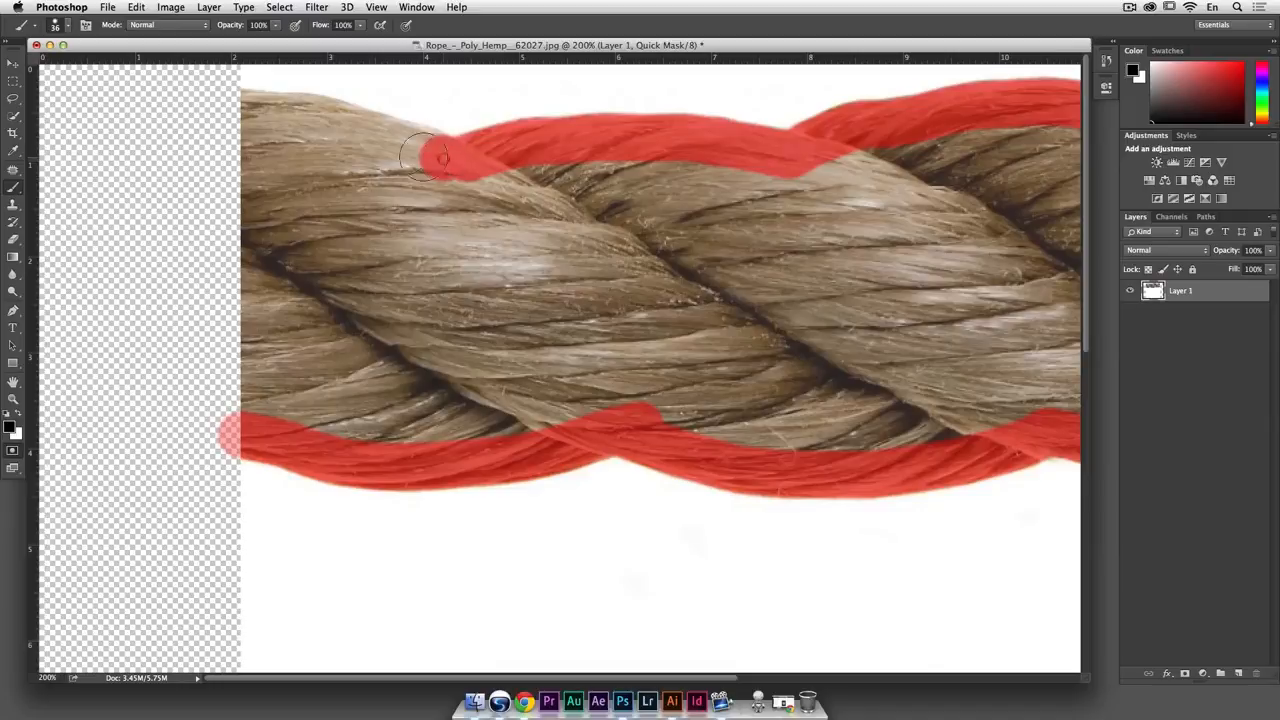
{"action": "left_click", "coordinate": [414, 151], "text": "shift"}
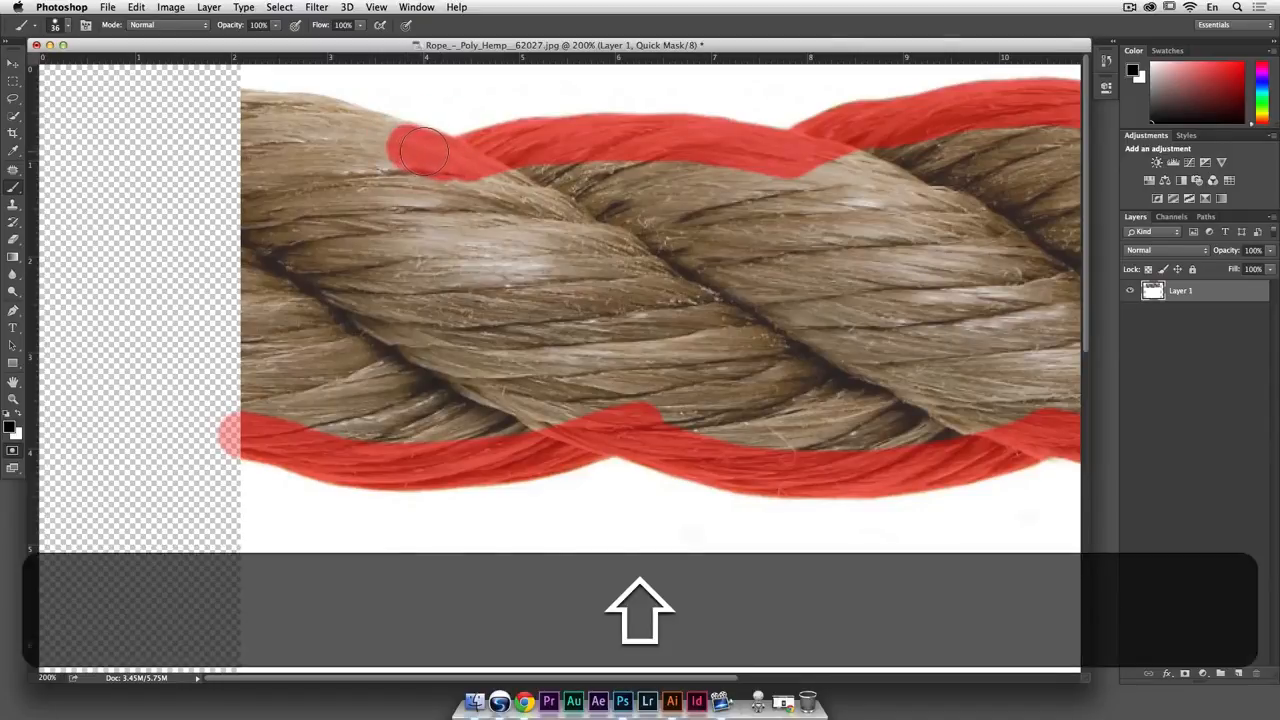
{"action": "left_click", "coordinate": [400, 146]}
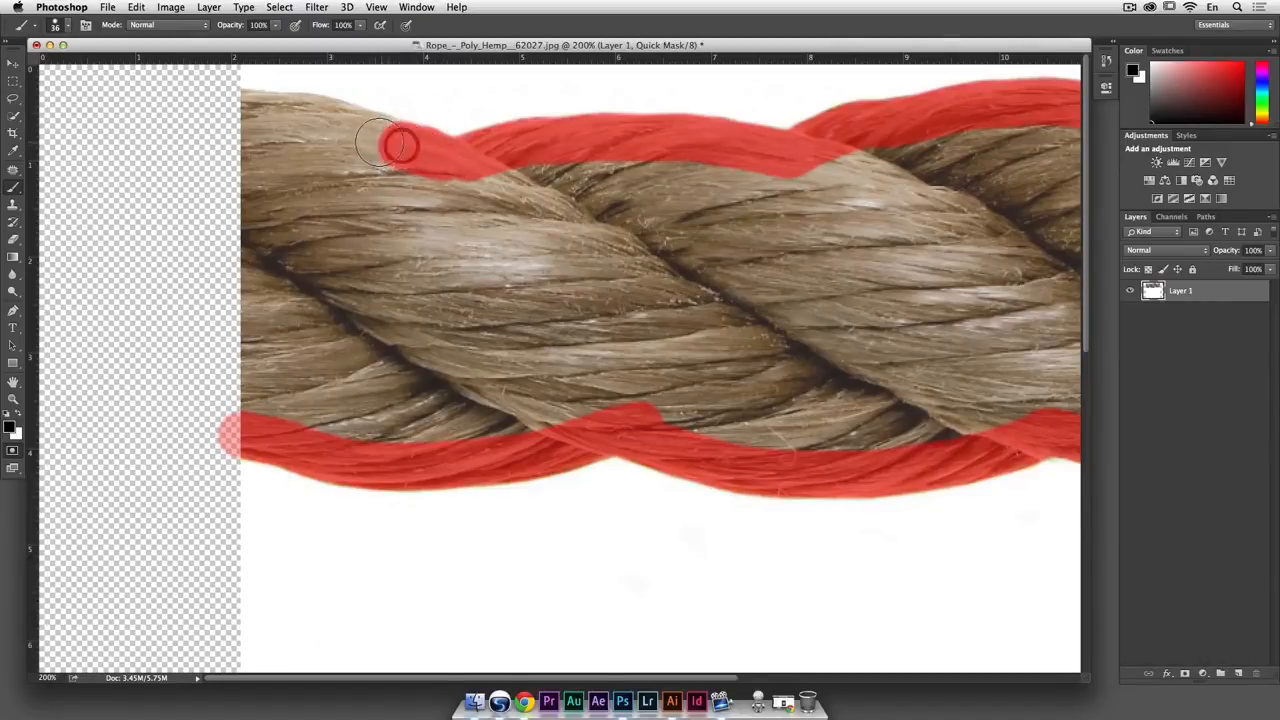
{"action": "left_click", "coordinate": [380, 134], "text": "shift"}
{"action": "left_click", "coordinate": [360, 131], "text": "shift"}
{"action": "left_click", "coordinate": [337, 124], "text": "shift"}
{"action": "left_click", "coordinate": [314, 120], "text": "shift"}
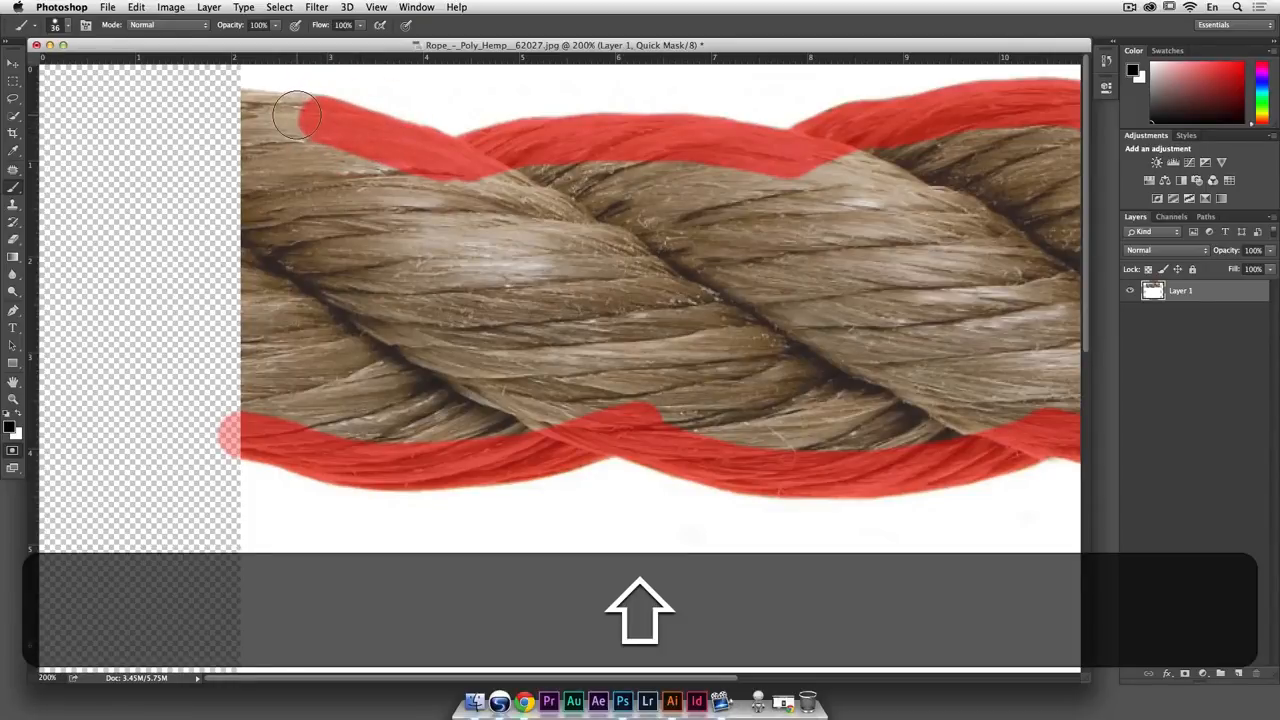
{"action": "left_click", "coordinate": [294, 116], "text": "shift"}
{"action": "left_click", "coordinate": [265, 115], "text": "shift"}
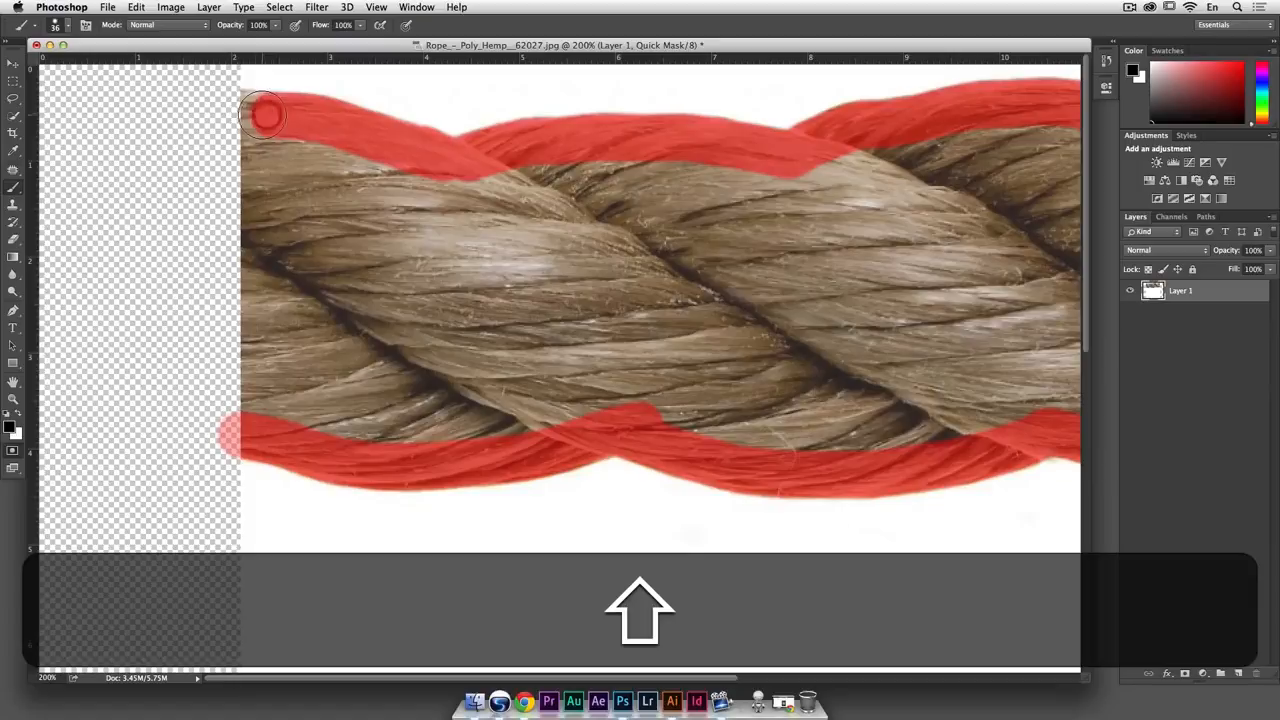
{"action": "left_click", "coordinate": [237, 114], "text": "shift"}
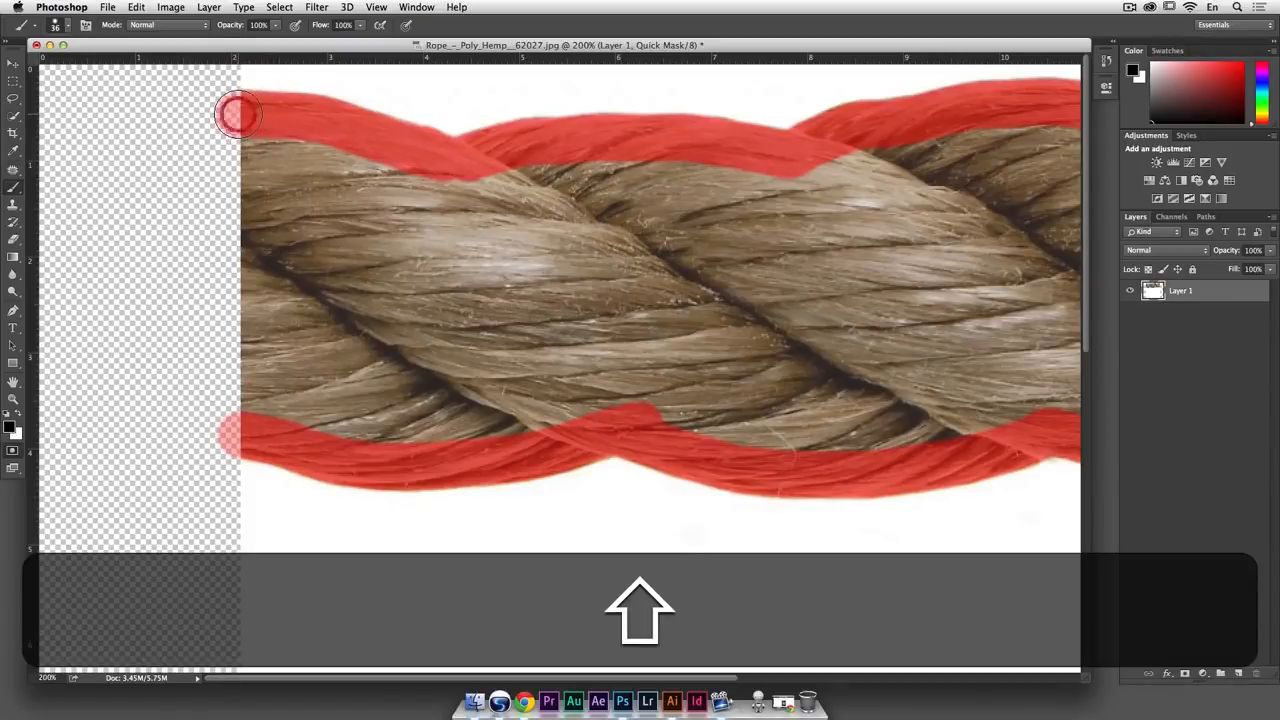
{"action": "left_click", "coordinate": [250, 410], "text": "shift"}
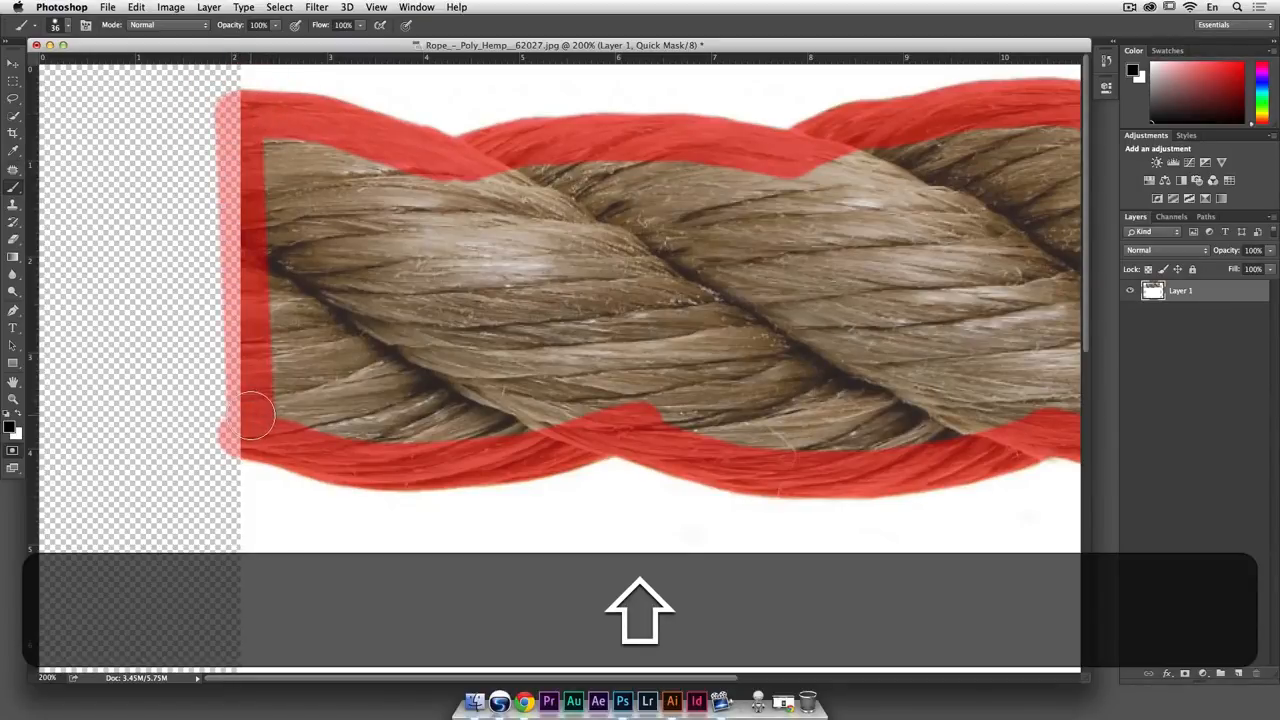
Select the unmasked interior of the rope with the Magic Wand tool
{"action": "left_click", "coordinate": [13, 115]}
{"action": "left_click_drag", "start_coordinate": [13, 115], "coordinate": [80, 125]}
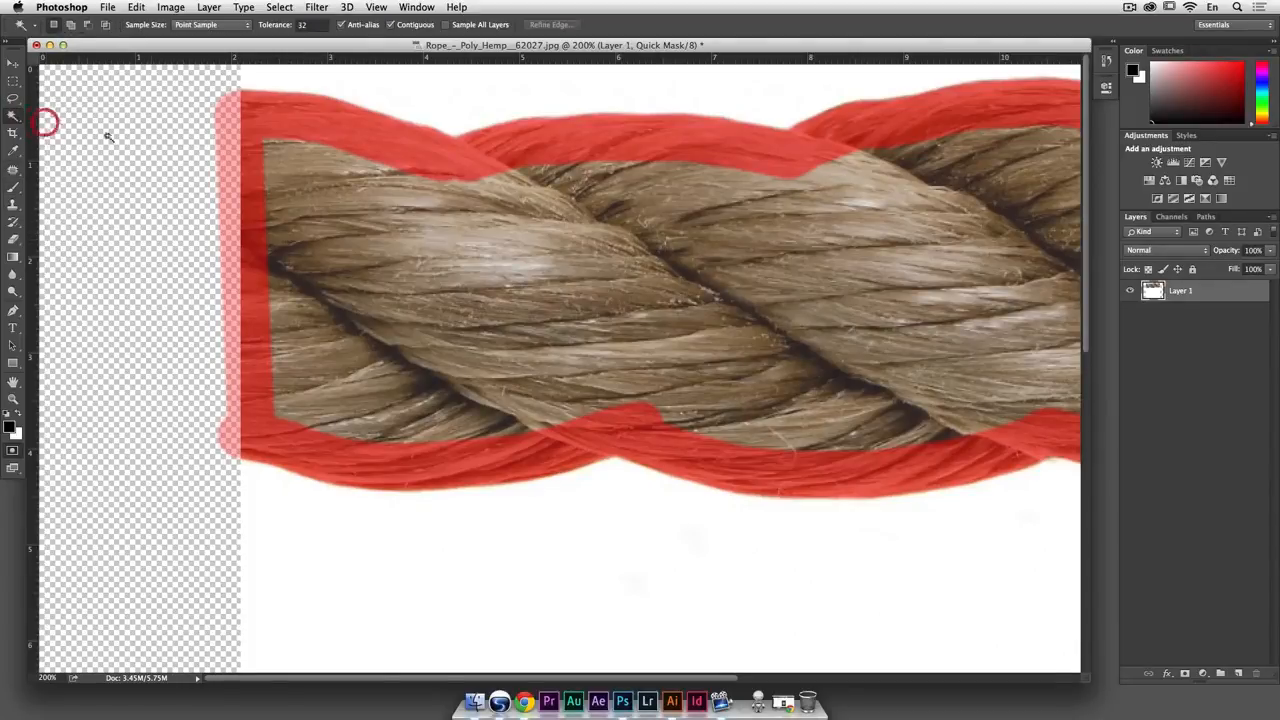
{"action": "left_click", "coordinate": [298, 187]}
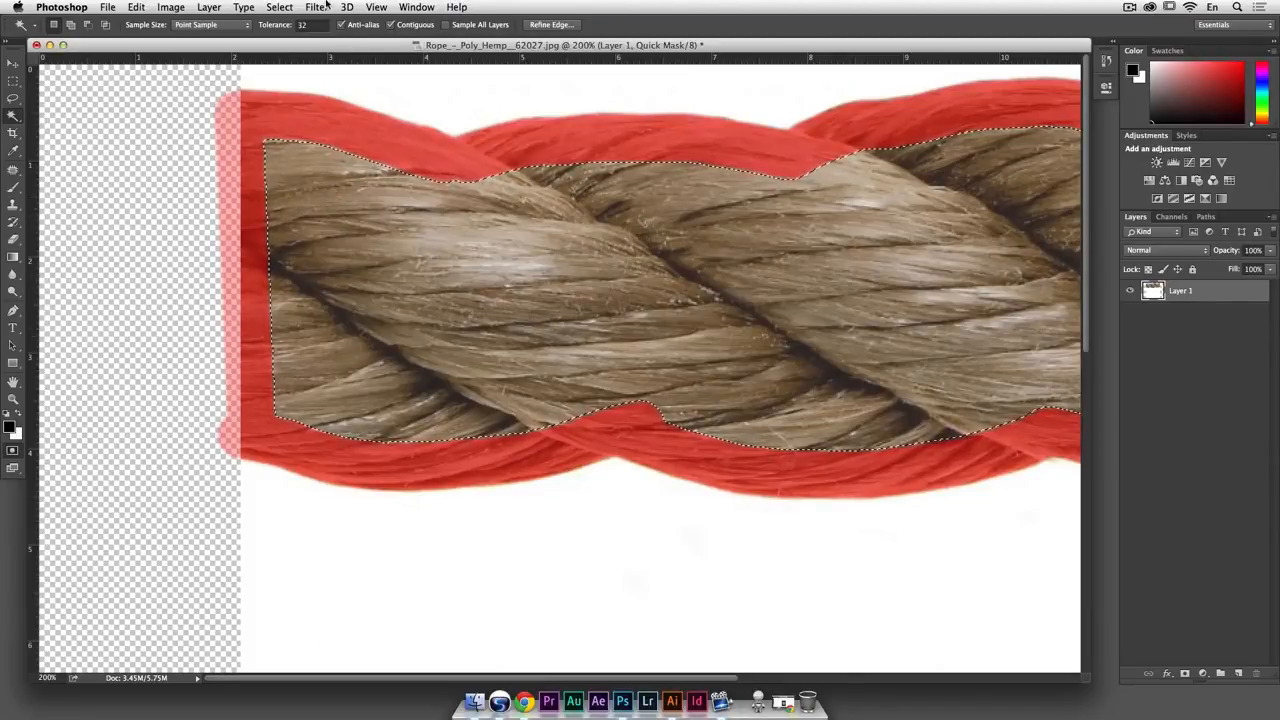
Expand the interior selection by 10 pixels so it overlaps the painted mask outline
{"action": "left_click", "coordinate": [279, 7]}
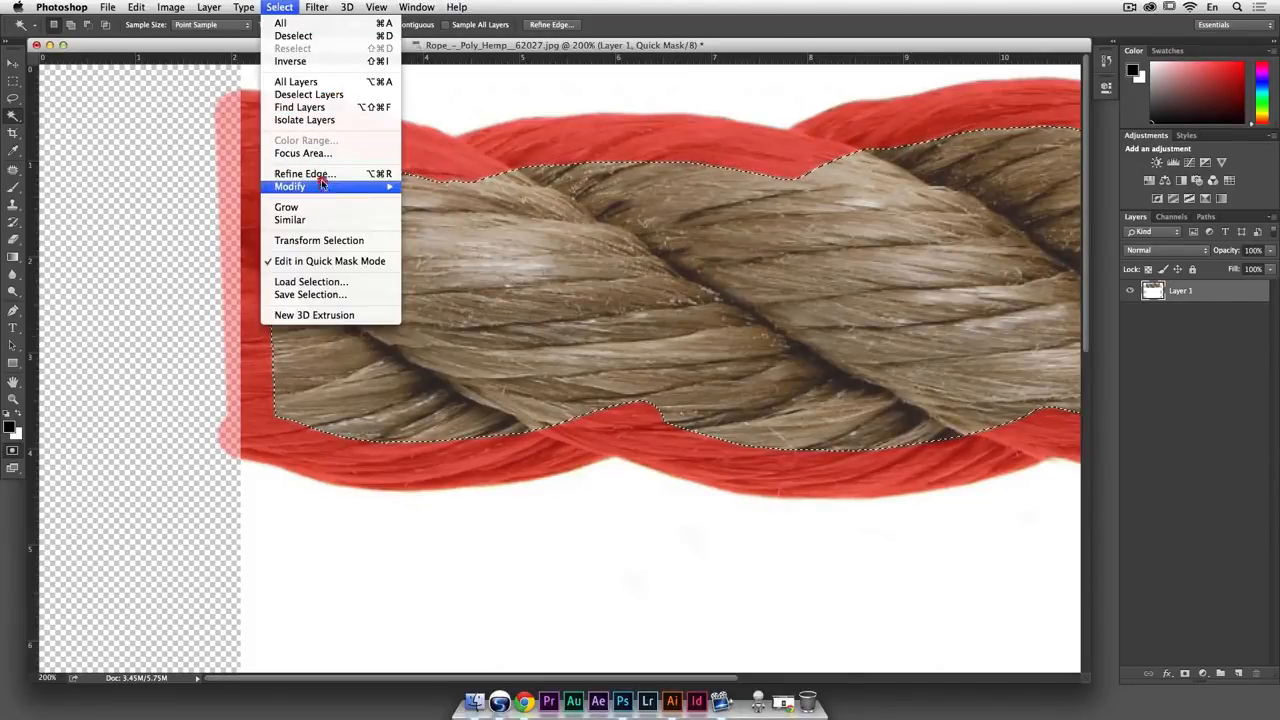
{"action": "mouse_move", "coordinate": [366, 190]}
{"action": "left_click", "coordinate": [428, 212]}
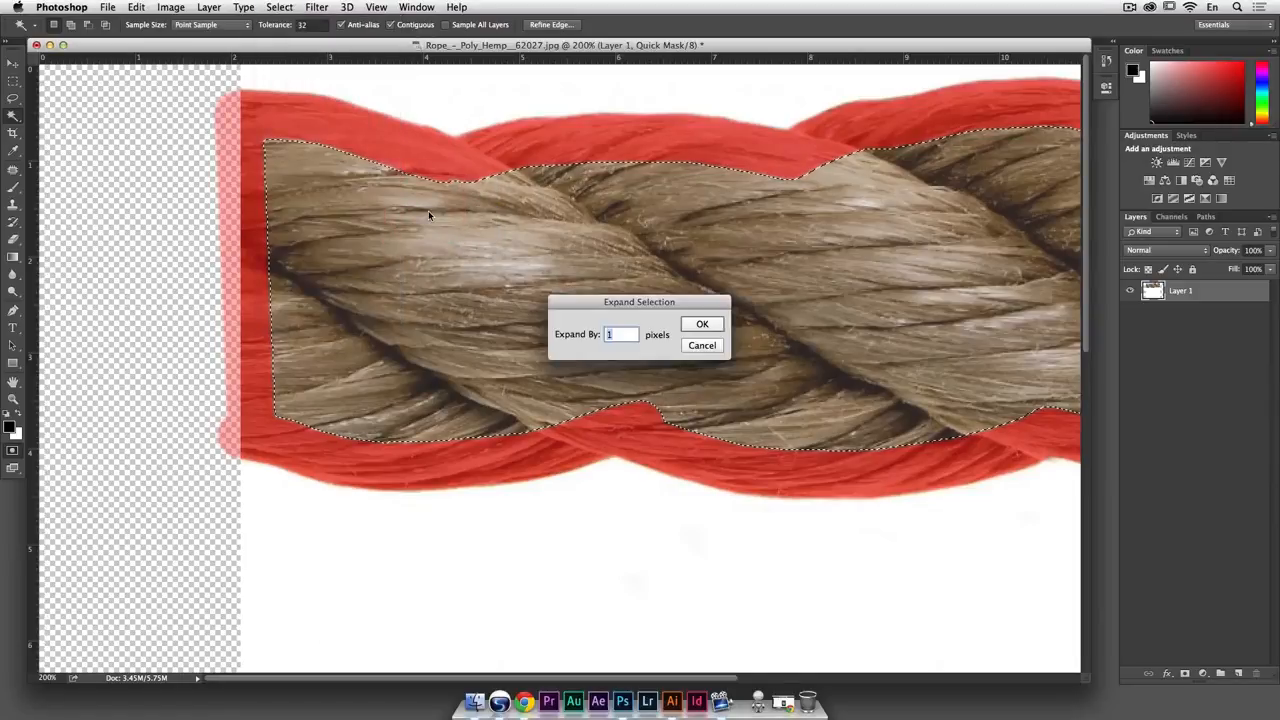
{"action": "type", "text": "10"}
{"action": "key", "text": "Return"}
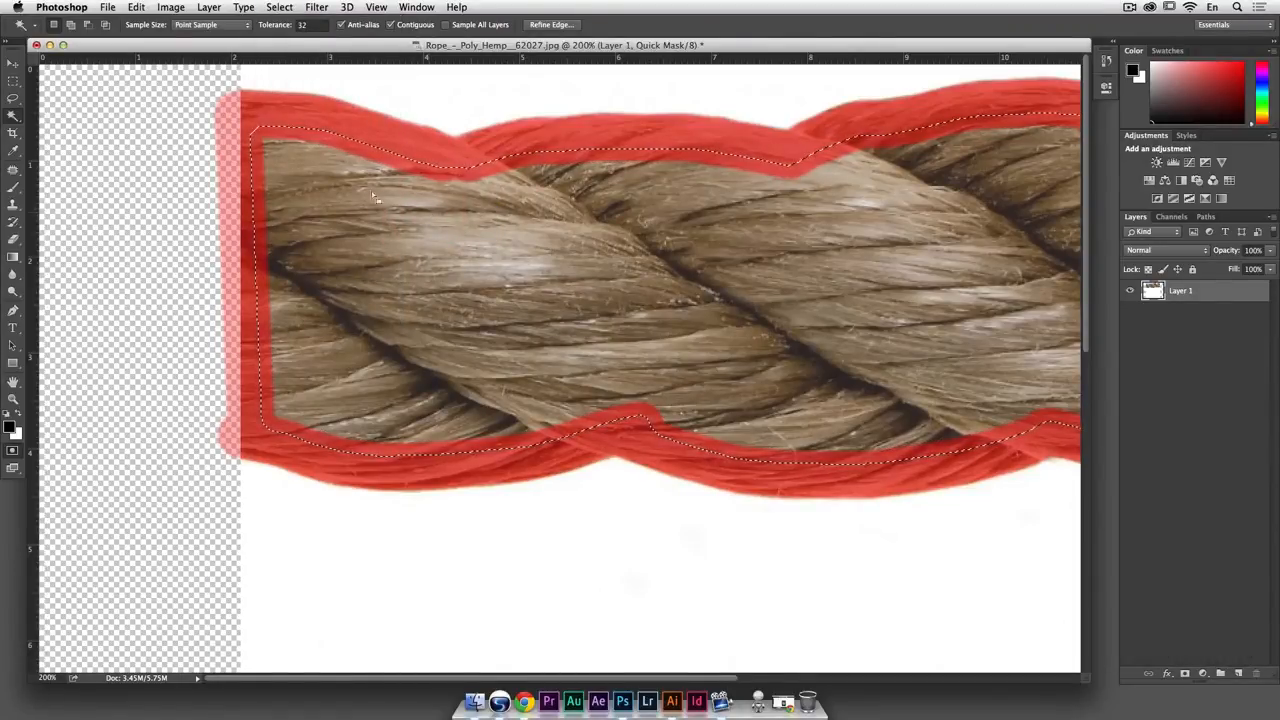
Fill the expanded selection with the mask colour to cover the rope's interior, and deselect it
{"action": "left_click", "coordinate": [171, 7]}
{"action": "mouse_move", "coordinate": [136, 7]}
{"action": "left_click", "coordinate": [145, 206]}
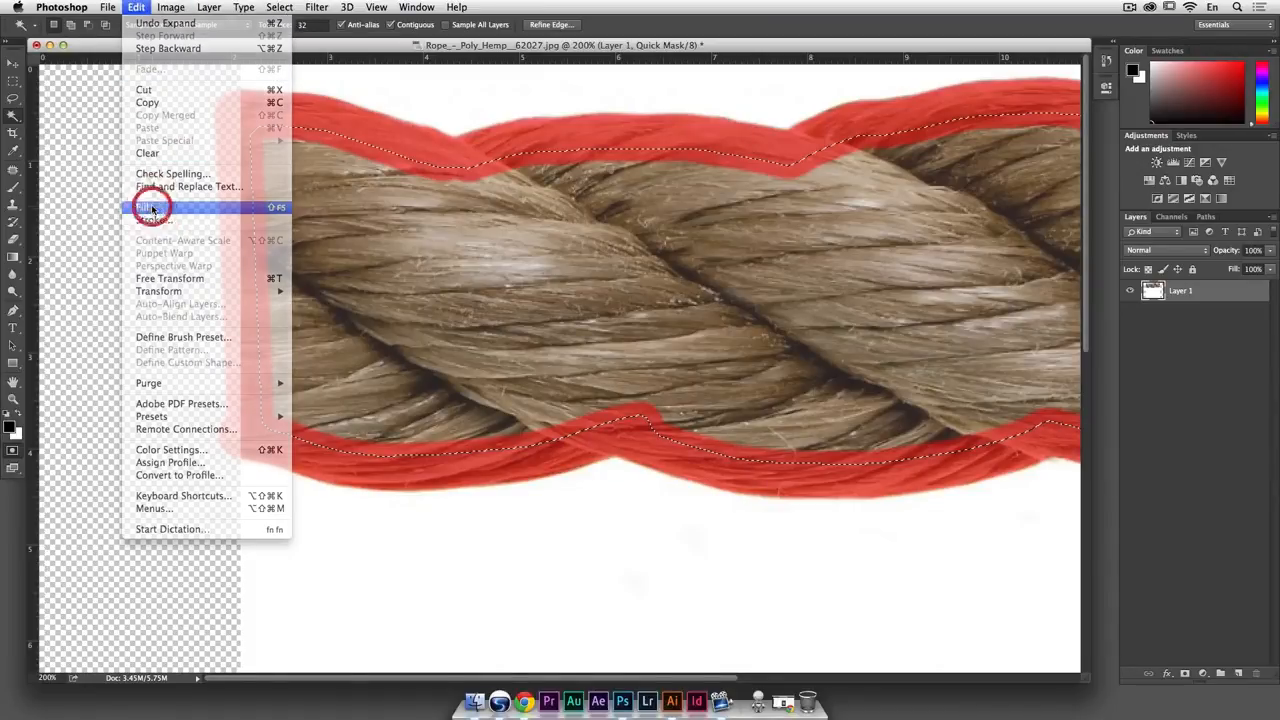
{"action": "left_click", "coordinate": [748, 260]}
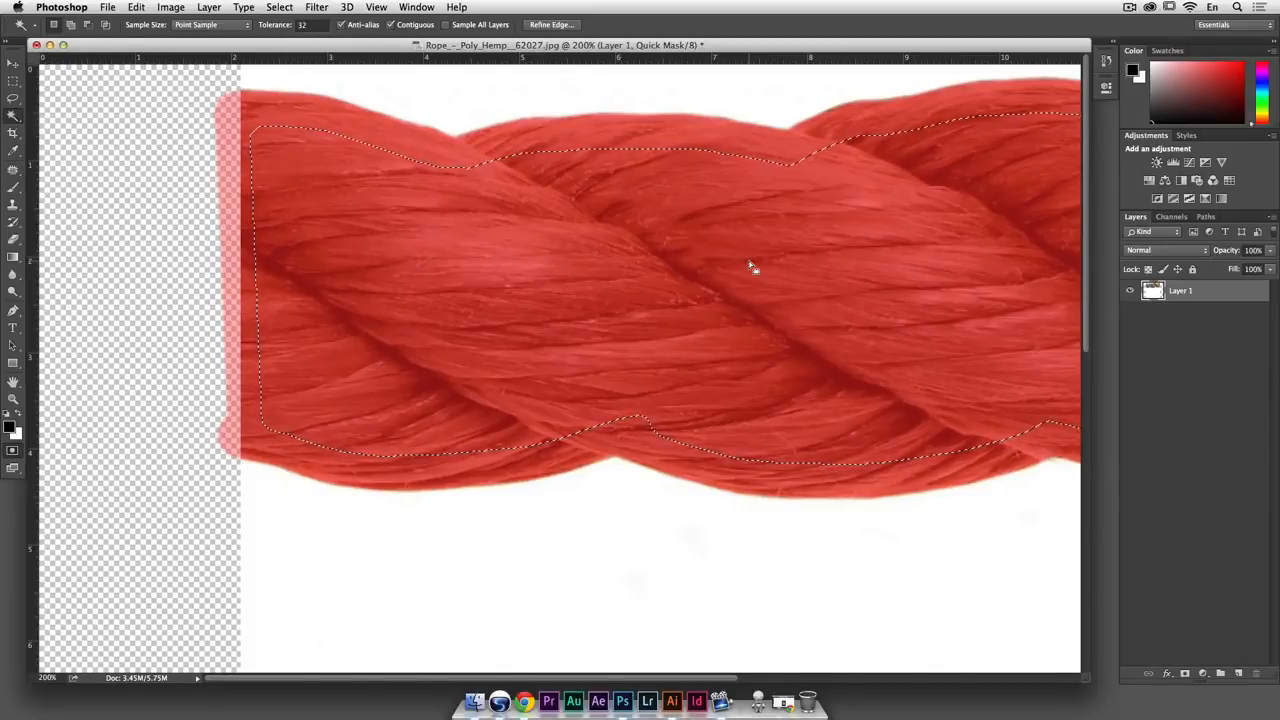
{"action": "key", "text": "super+d"}
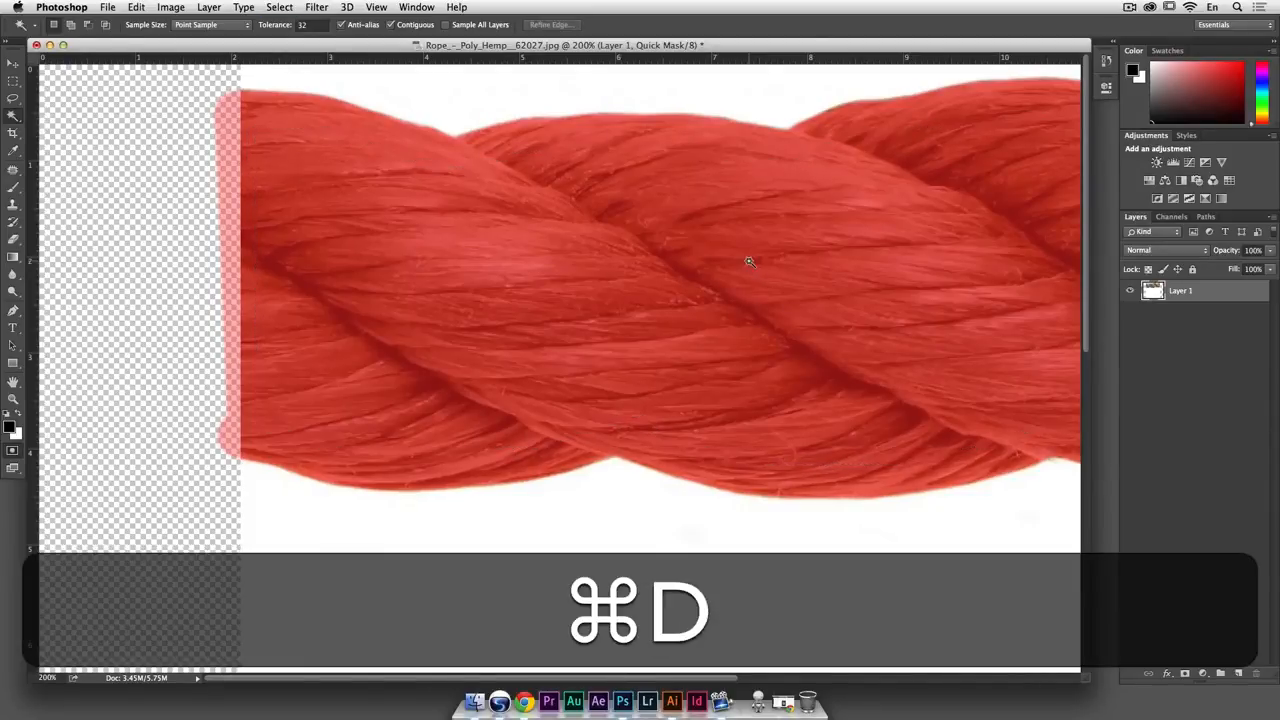
Convert the quick mask to a selection and intersect it with Layer 1's pixels to trim the overhang past the rope's ends
{"action": "left_click", "coordinate": [12, 452]}
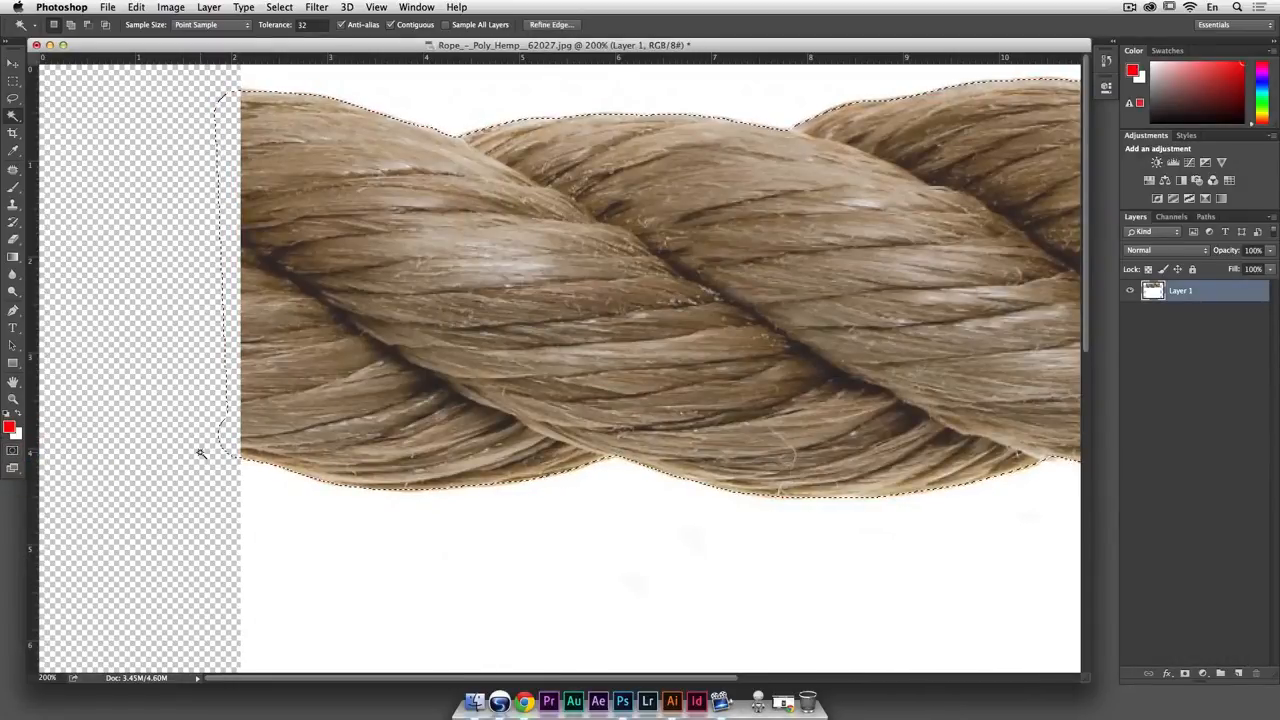
{"action": "key", "text": "alt+super+minus"}
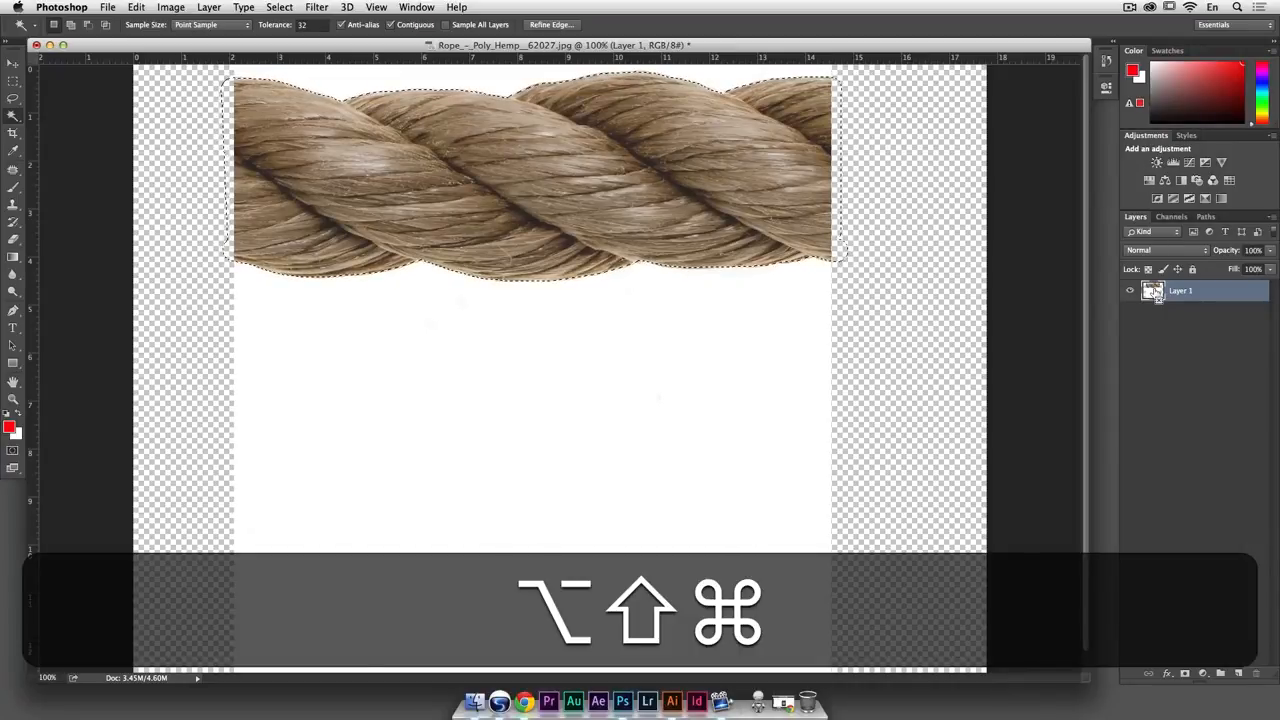
{"action": "left_click", "coordinate": [1155, 291], "text": "alt+shift+super"}
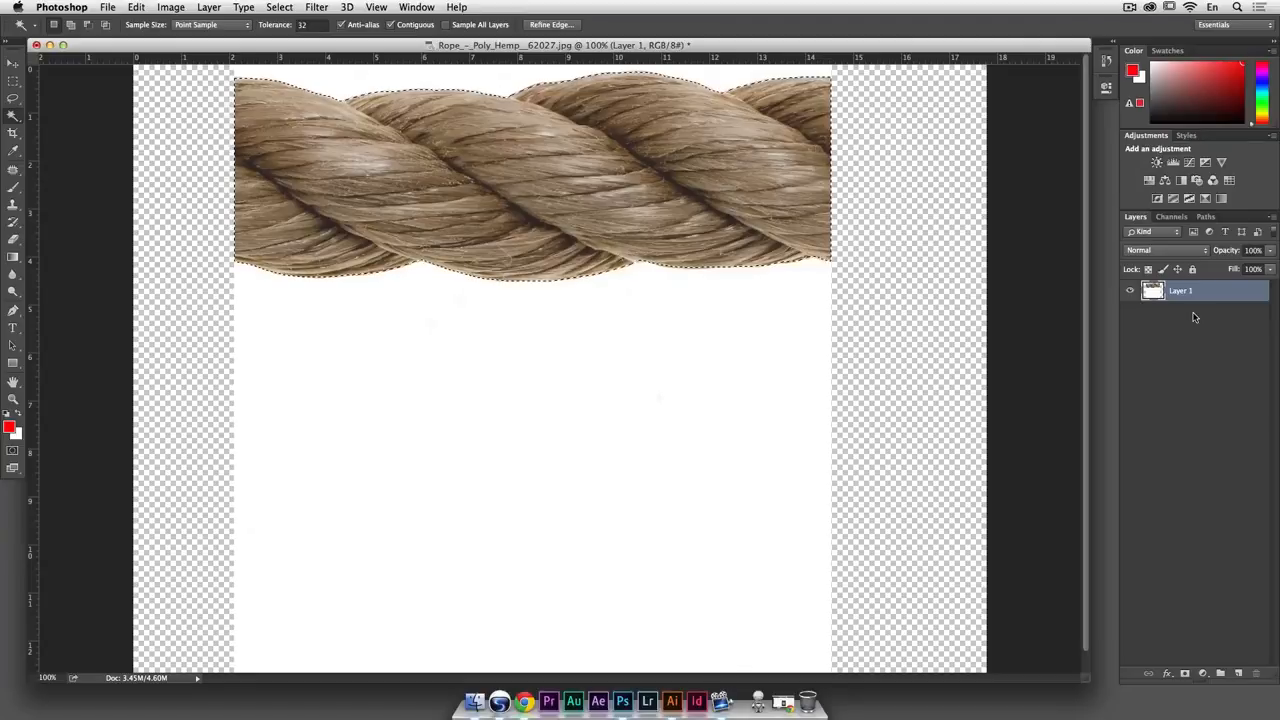
Mask Layer 1 with the rope selection and add a new red-filled layer beneath it
{"action": "left_click", "coordinate": [1184, 676]}
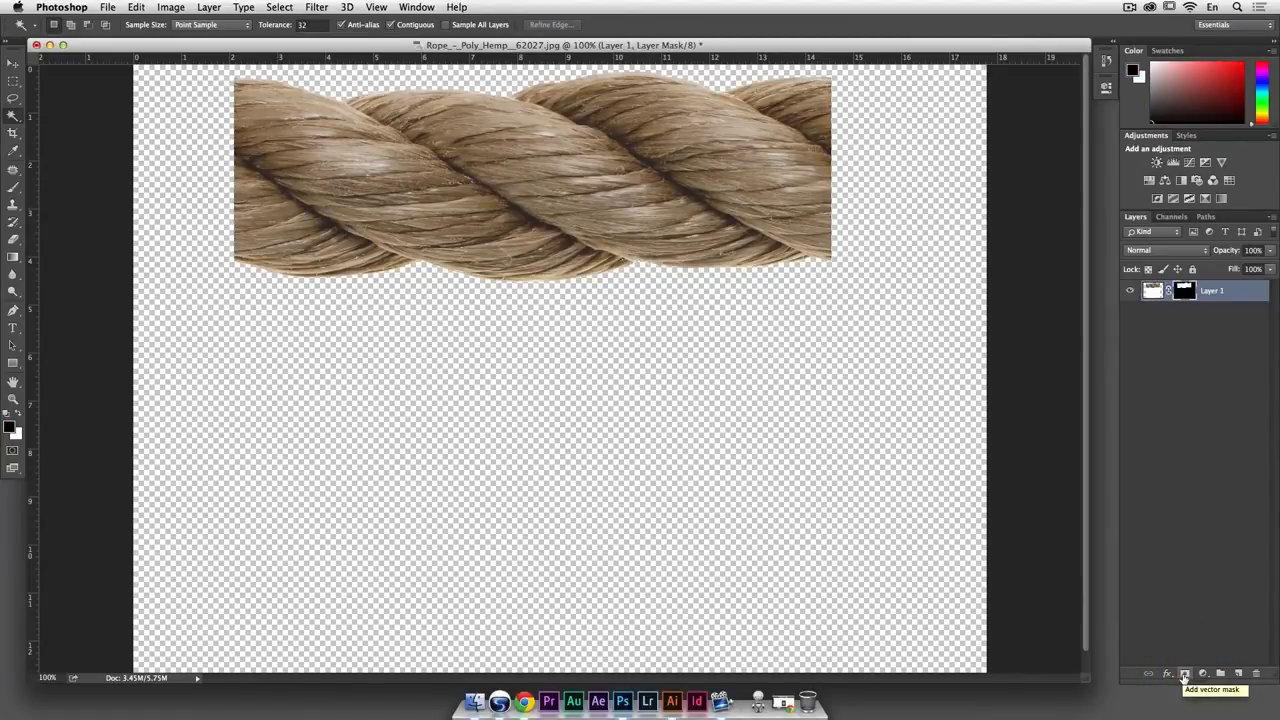
{"action": "left_click", "coordinate": [1238, 674]}
{"action": "left_click_drag", "start_coordinate": [1194, 292], "coordinate": [1186, 314]}
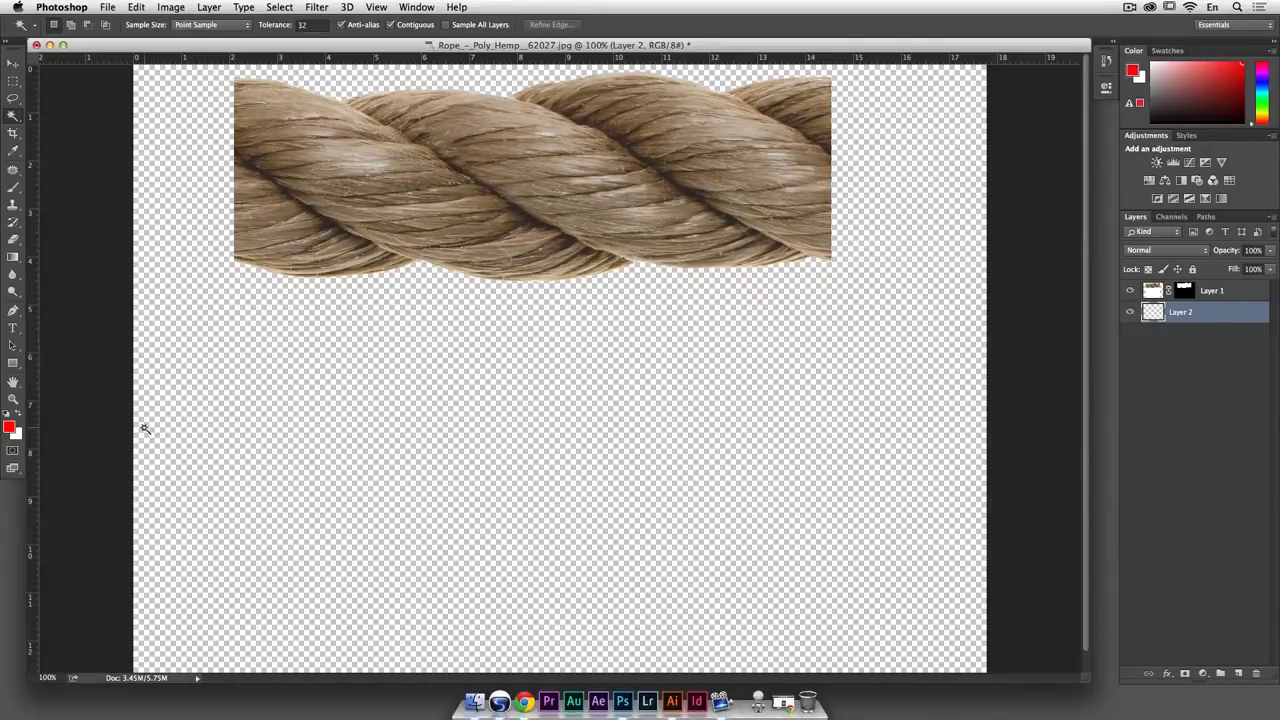
{"action": "key", "text": "alt+BackSpace"}
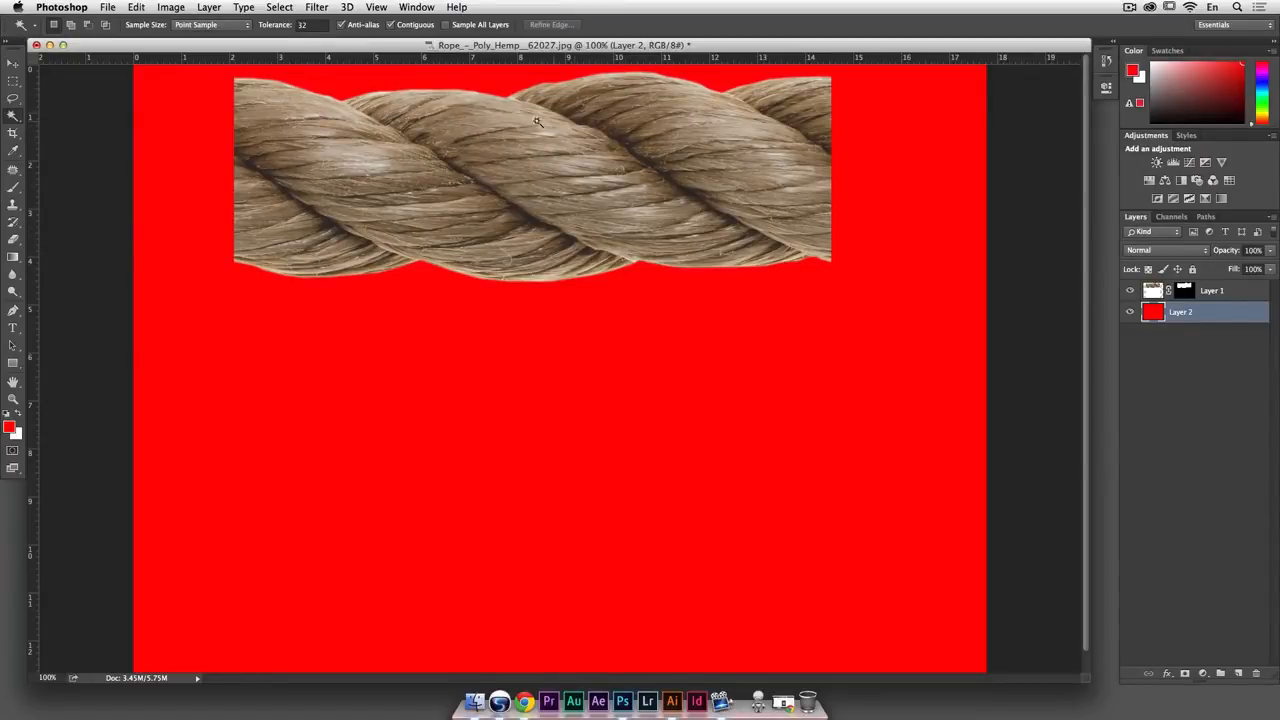
Set the foreground colour to bright green (26ff02) and refill the backdrop layer with it
{"action": "left_click", "coordinate": [9, 428]}
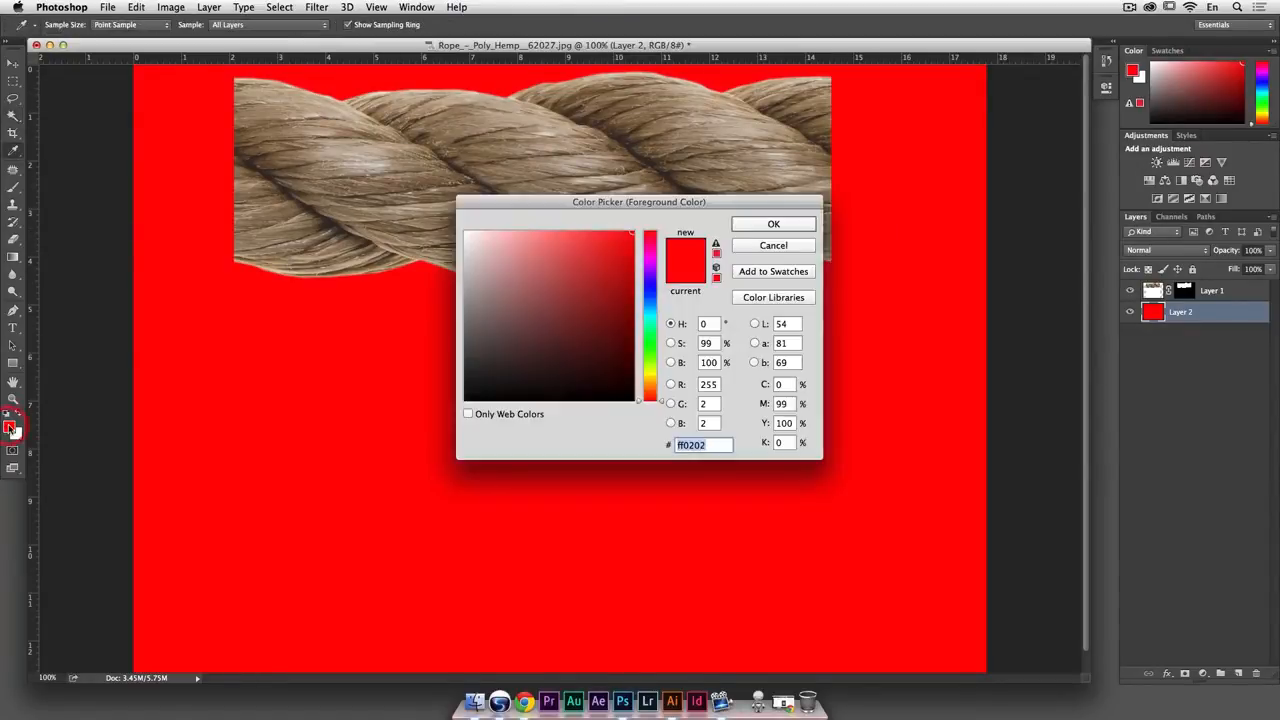
{"action": "left_click", "coordinate": [648, 345]}
{"action": "left_click_drag", "start_coordinate": [648, 348], "coordinate": [648, 349]}
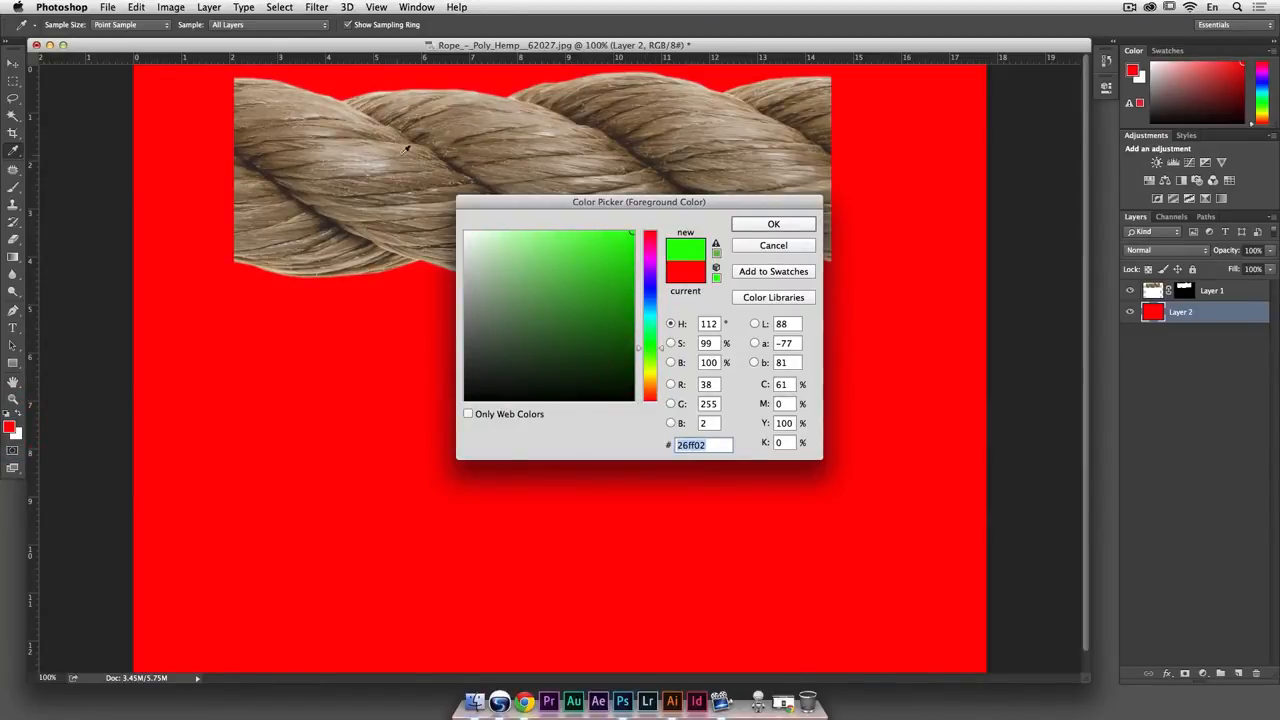
{"action": "left_click", "coordinate": [779, 232]}
{"action": "key", "text": "w"}
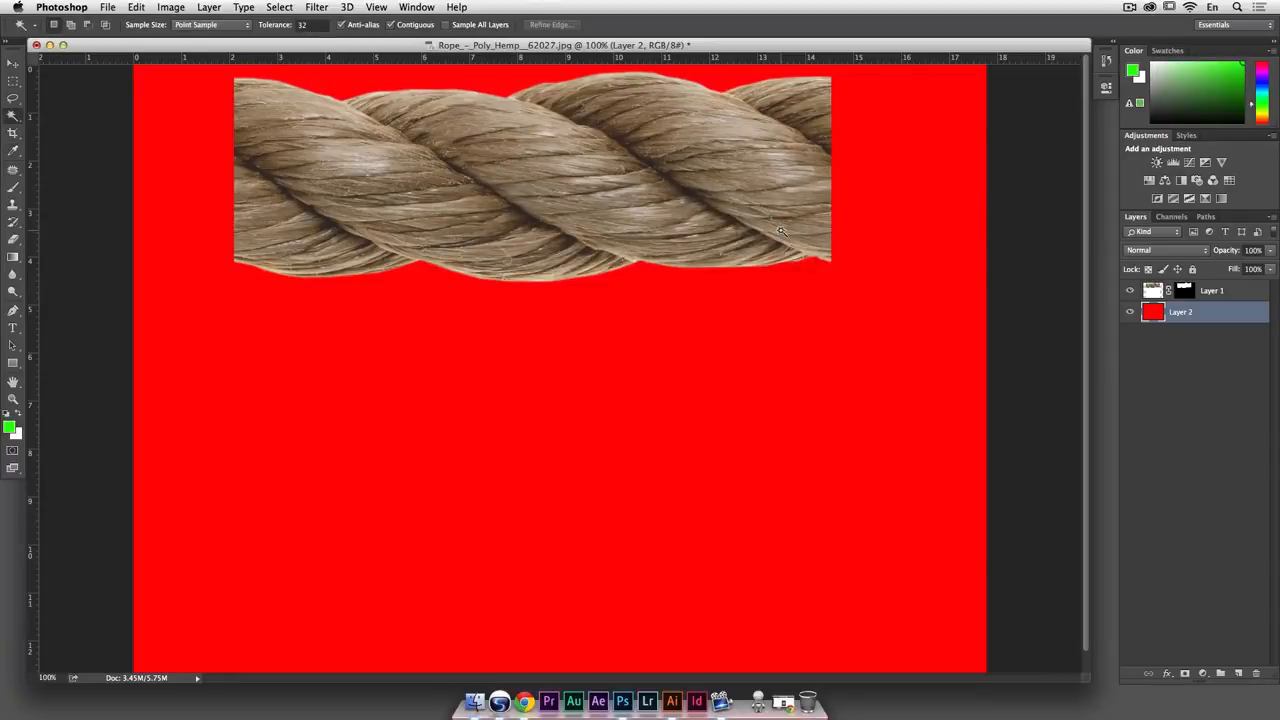
{"action": "key", "text": "alt+BackSpace"}
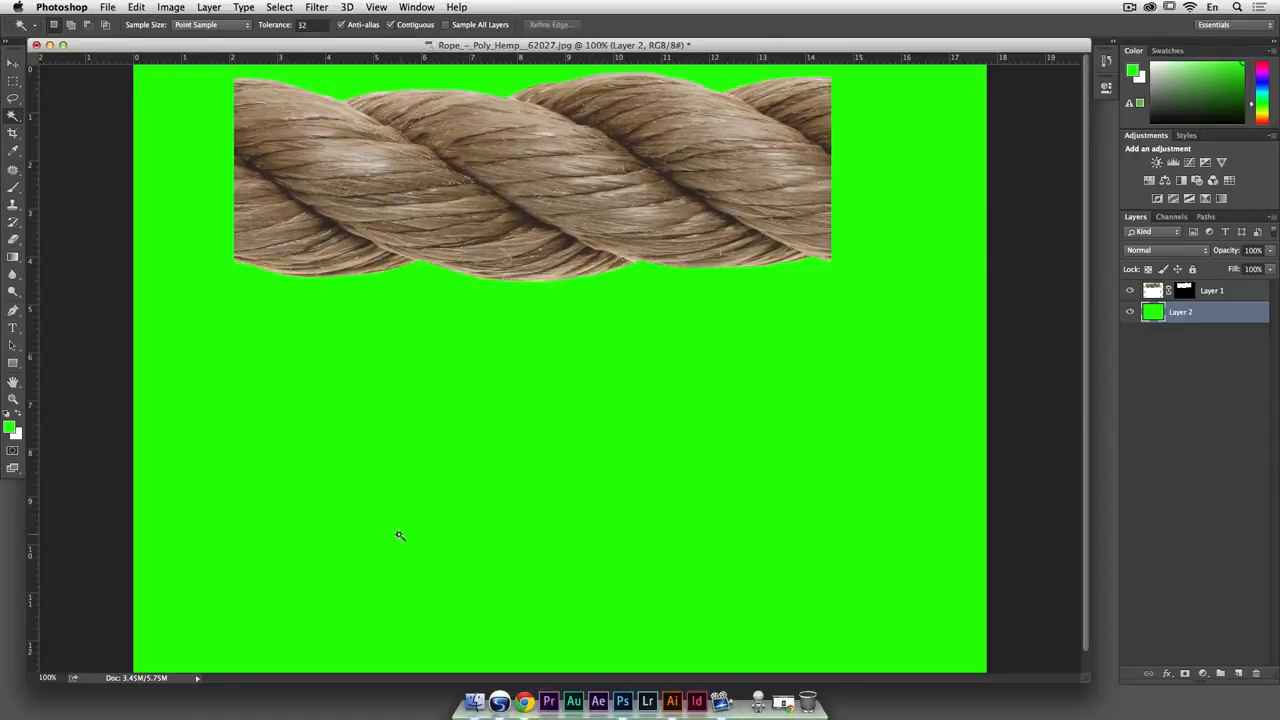
Add a new layer between the rope and the green backdrop and fill it with the default black
{"action": "left_click", "coordinate": [1236, 675]}
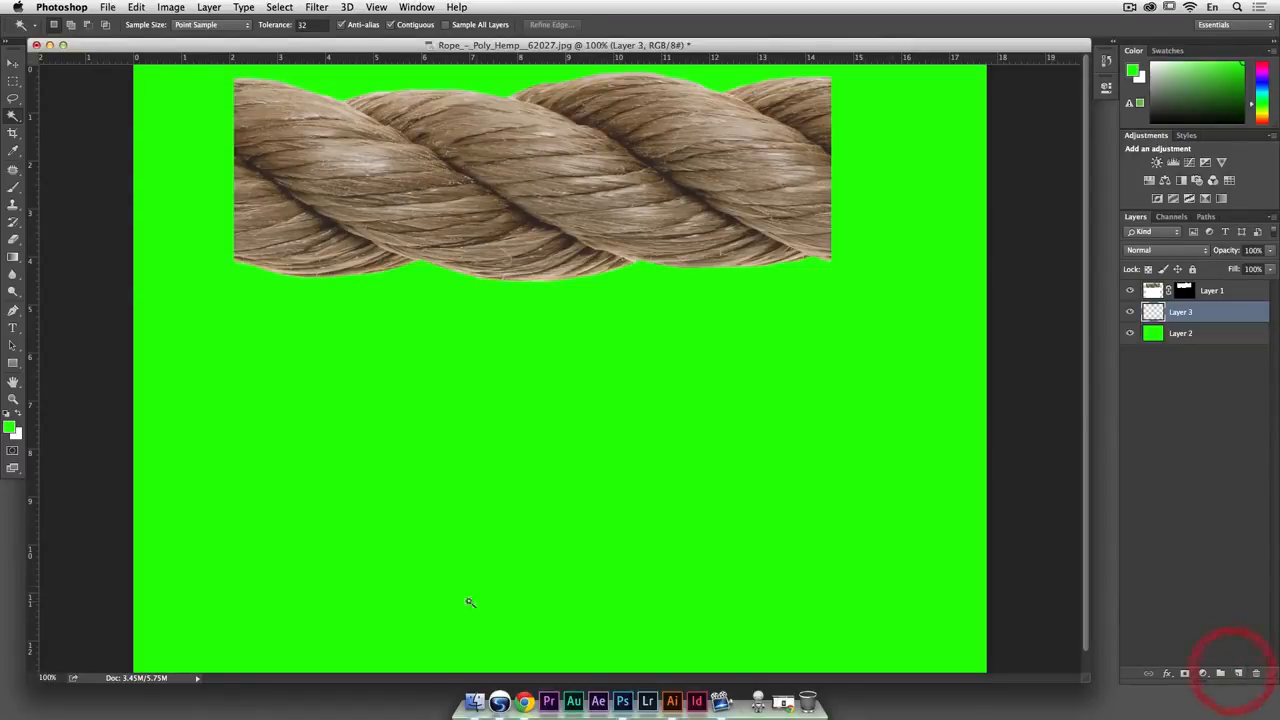
{"action": "left_click", "coordinate": [9, 415]}
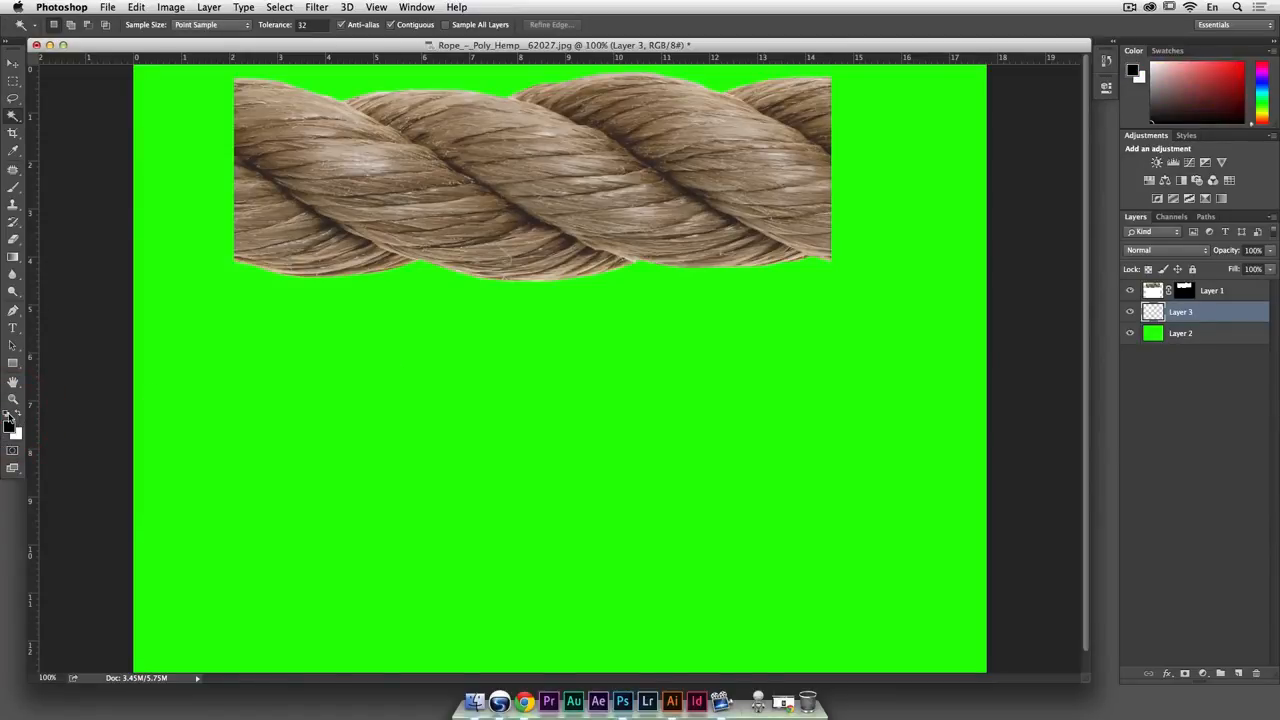
{"action": "key", "text": "alt+BackSpace"}
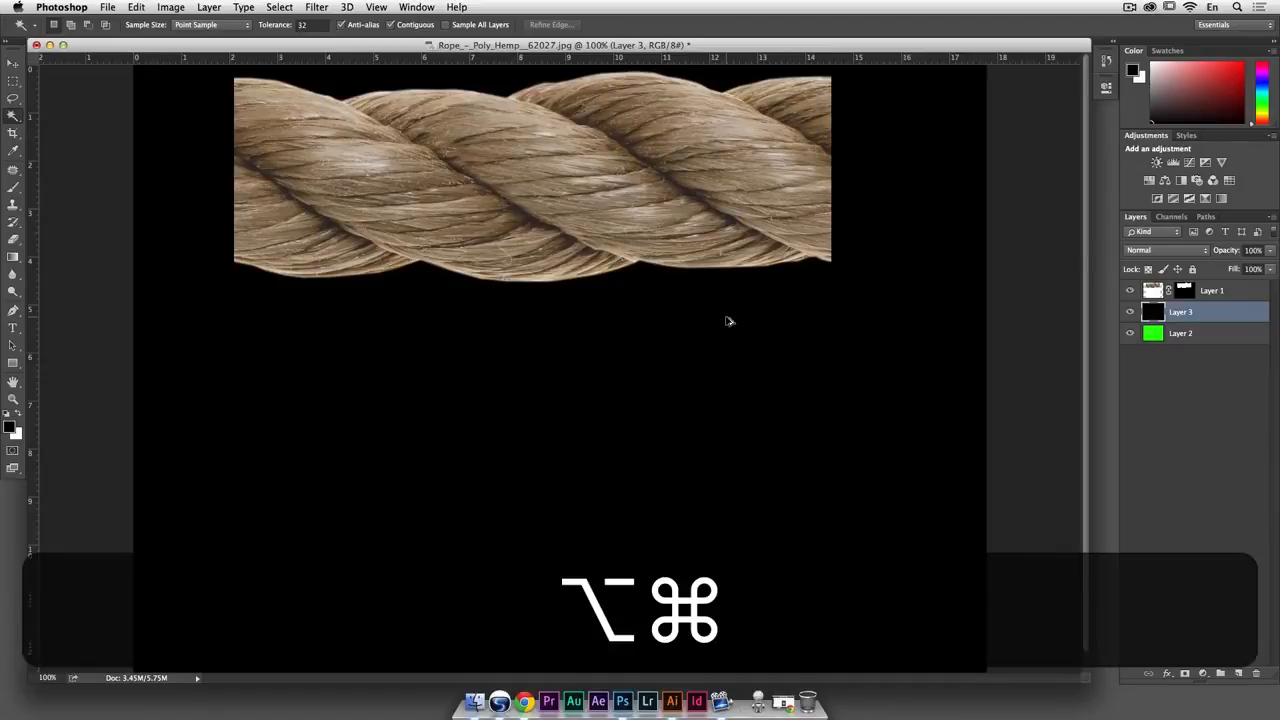
Start a Levels adjustment on Layer 1's mask and set the midtone input to 0.65
{"action": "key", "text": "alt+super+minus"}
{"action": "key", "text": "alt+super+equal"}
{"action": "key", "text": "alt+super+minus"}
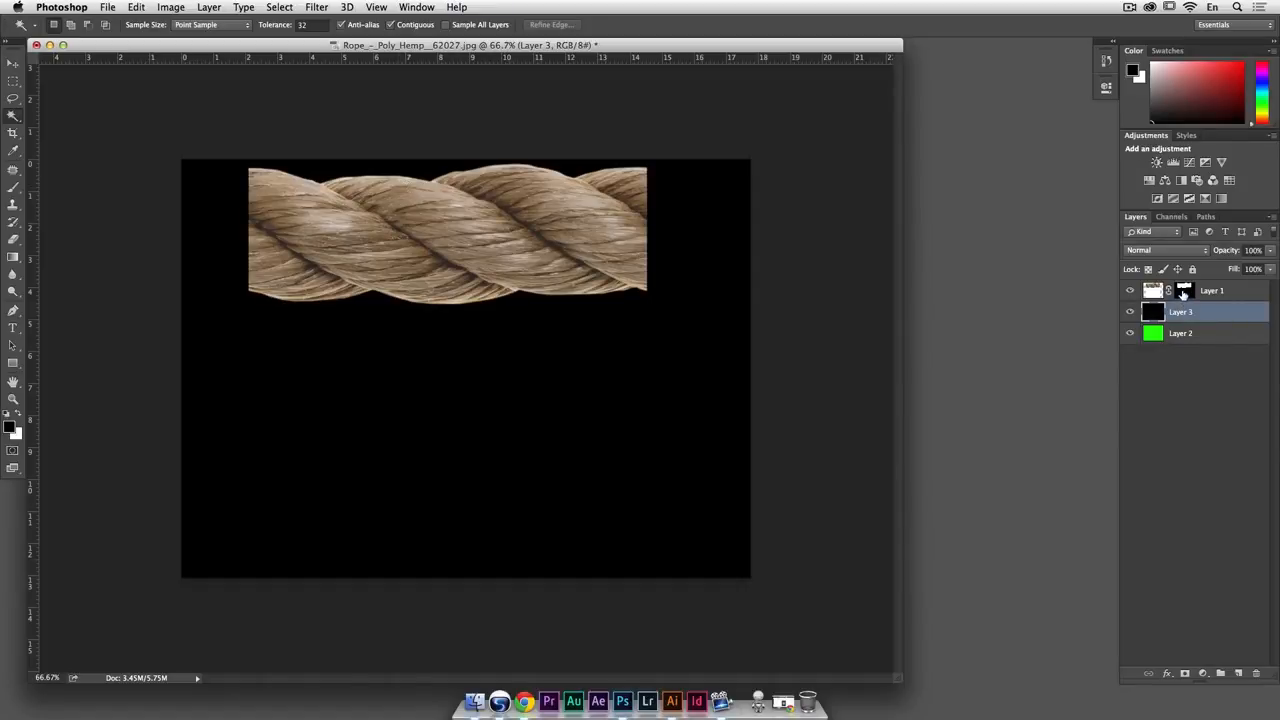
{"action": "left_click", "coordinate": [1183, 291]}
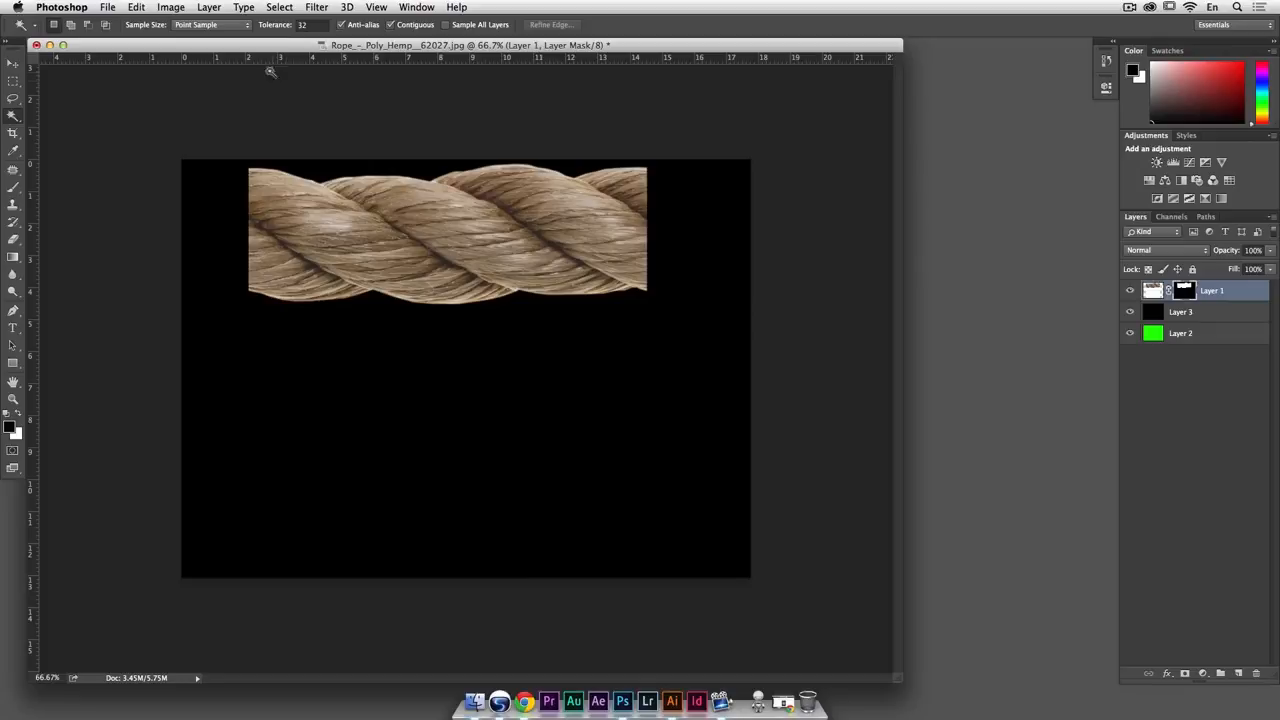
{"action": "left_click", "coordinate": [178, 8]}
{"action": "mouse_move", "coordinate": [200, 44]}
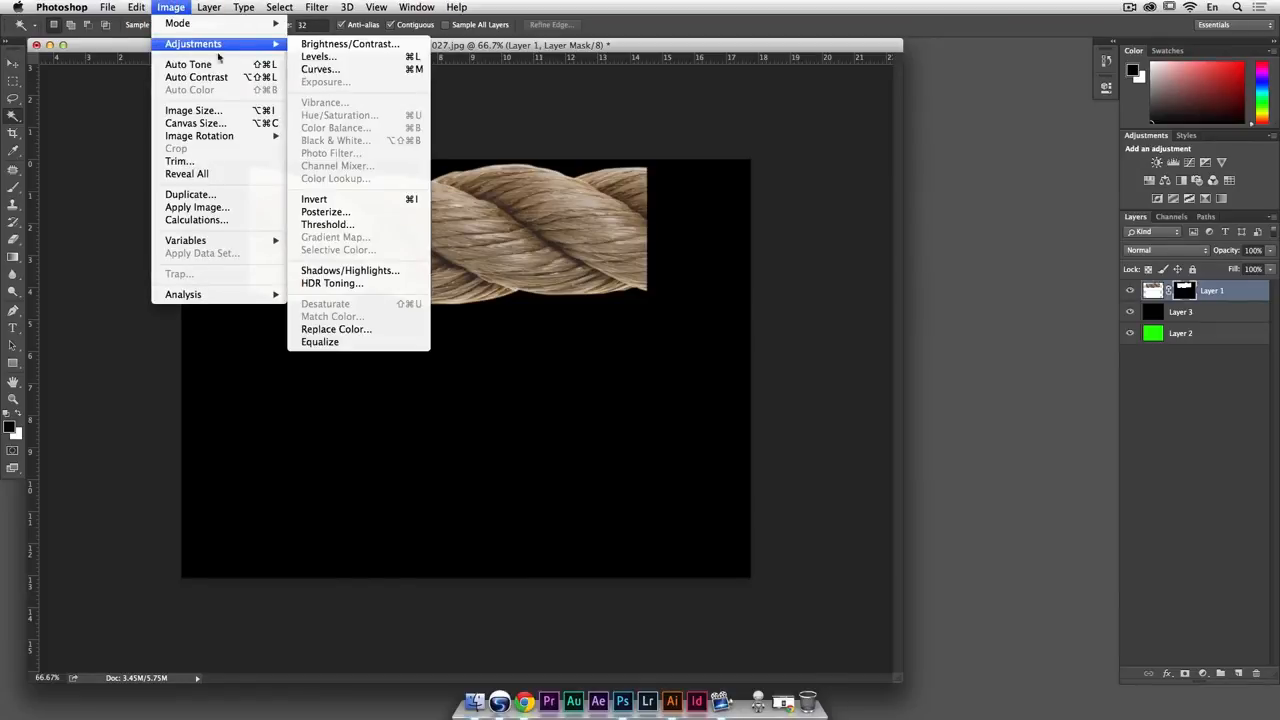
{"action": "left_click", "coordinate": [318, 57]}
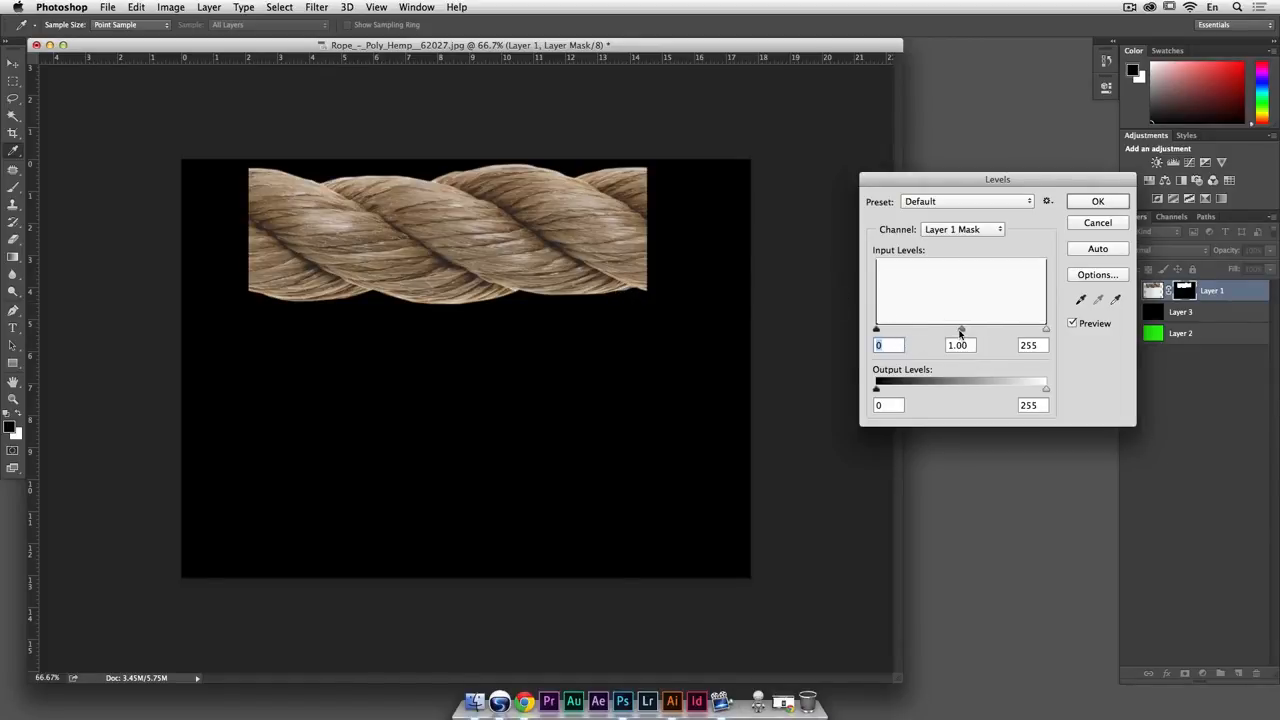
{"action": "mouse_move", "coordinate": [961, 331]}
{"action": "left_mouse_down"}
{"action": "mouse_move", "coordinate": [880, 331]}
{"action": "mouse_move", "coordinate": [1020, 334]}
{"action": "mouse_move", "coordinate": [897, 331]}
{"action": "mouse_move", "coordinate": [1005, 330]}
{"action": "mouse_move", "coordinate": [983, 330]}
{"action": "left_mouse_up"}
{"action": "left_click", "coordinate": [1095, 325]}
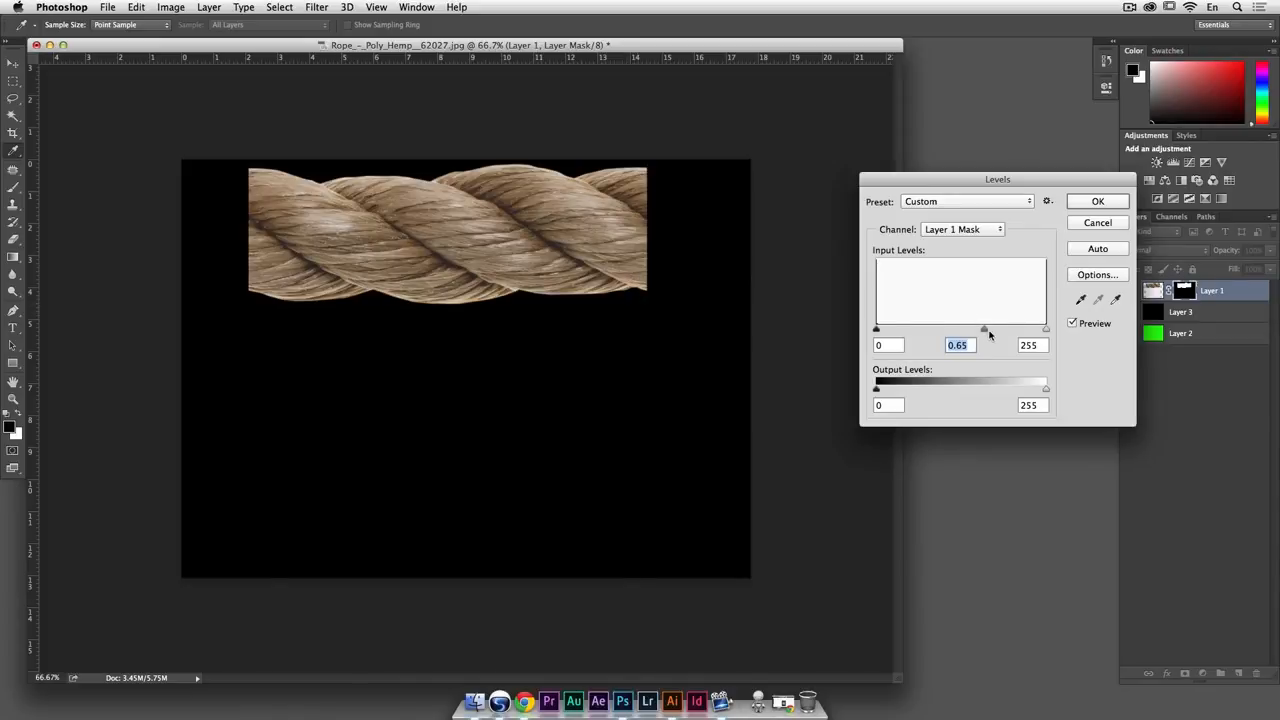
Set the mask's black input level to 5, compare the rope edges with and without preview, and apply the Levels
{"action": "left_click_drag", "start_coordinate": [876, 331], "coordinate": [880, 331]}
{"action": "left_click", "coordinate": [1073, 324]}
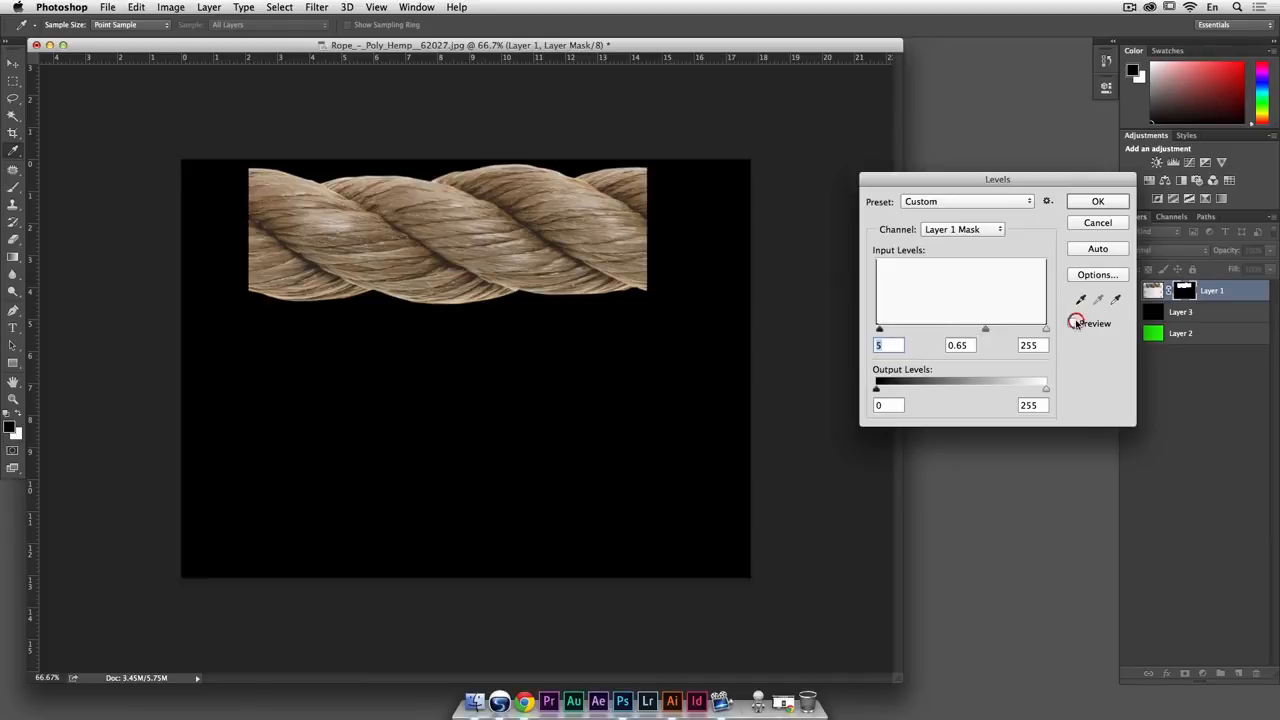
{"action": "left_click", "coordinate": [1075, 324]}
{"action": "left_click", "coordinate": [1075, 324]}
{"action": "left_click", "coordinate": [1075, 324]}
{"action": "left_click", "coordinate": [1075, 324]}
{"action": "left_click", "coordinate": [1075, 324]}
{"action": "left_click", "coordinate": [1098, 202]}
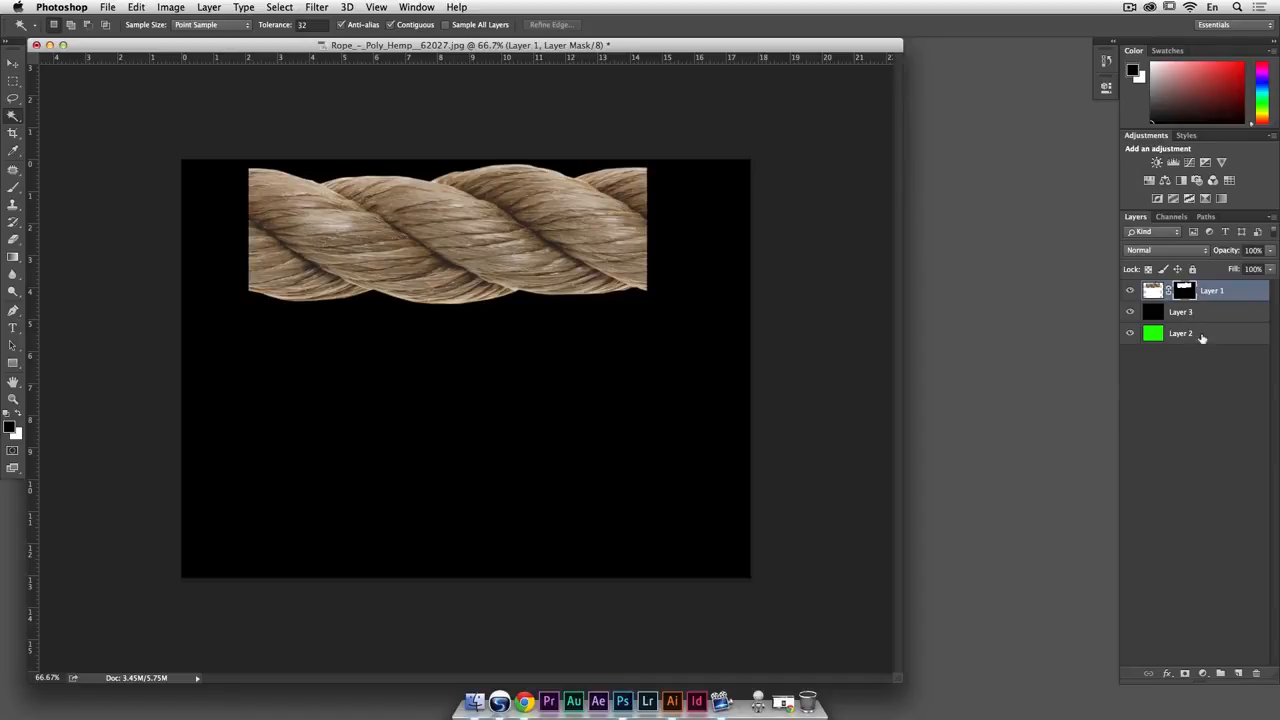
Add a Selective Color adjustment layer with Neutrals at Cyan -5, Magenta +5 and Yellow +8, and compare the rope with and without it
{"action": "left_click", "coordinate": [1203, 674]}
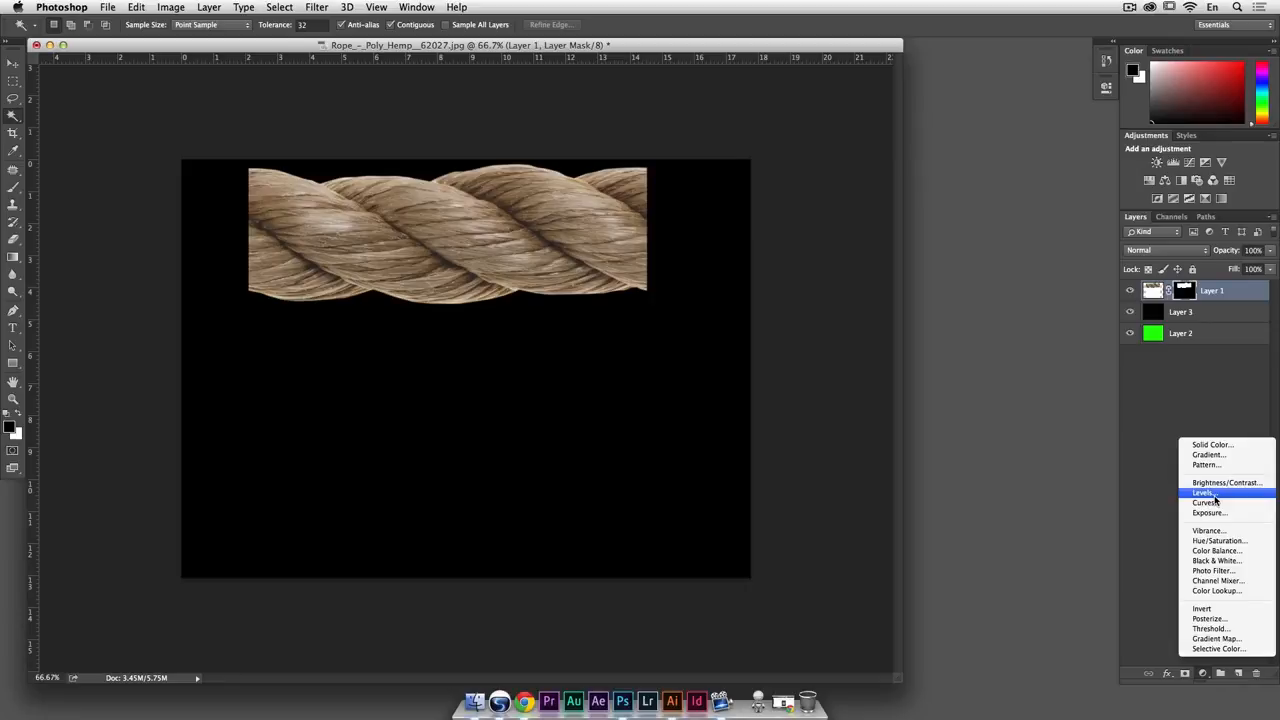
{"action": "left_click", "coordinate": [1222, 648]}
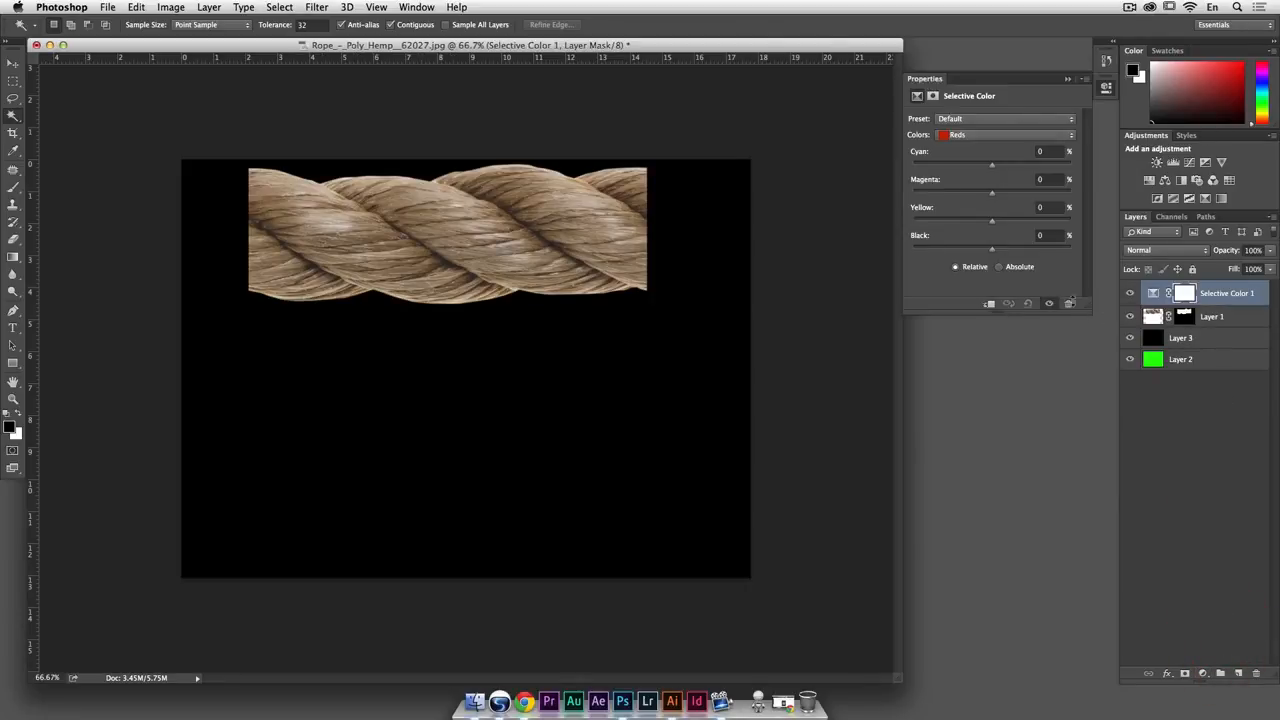
{"action": "left_click", "coordinate": [975, 136]}
{"action": "left_click", "coordinate": [990, 206]}
{"action": "left_click", "coordinate": [984, 166]}
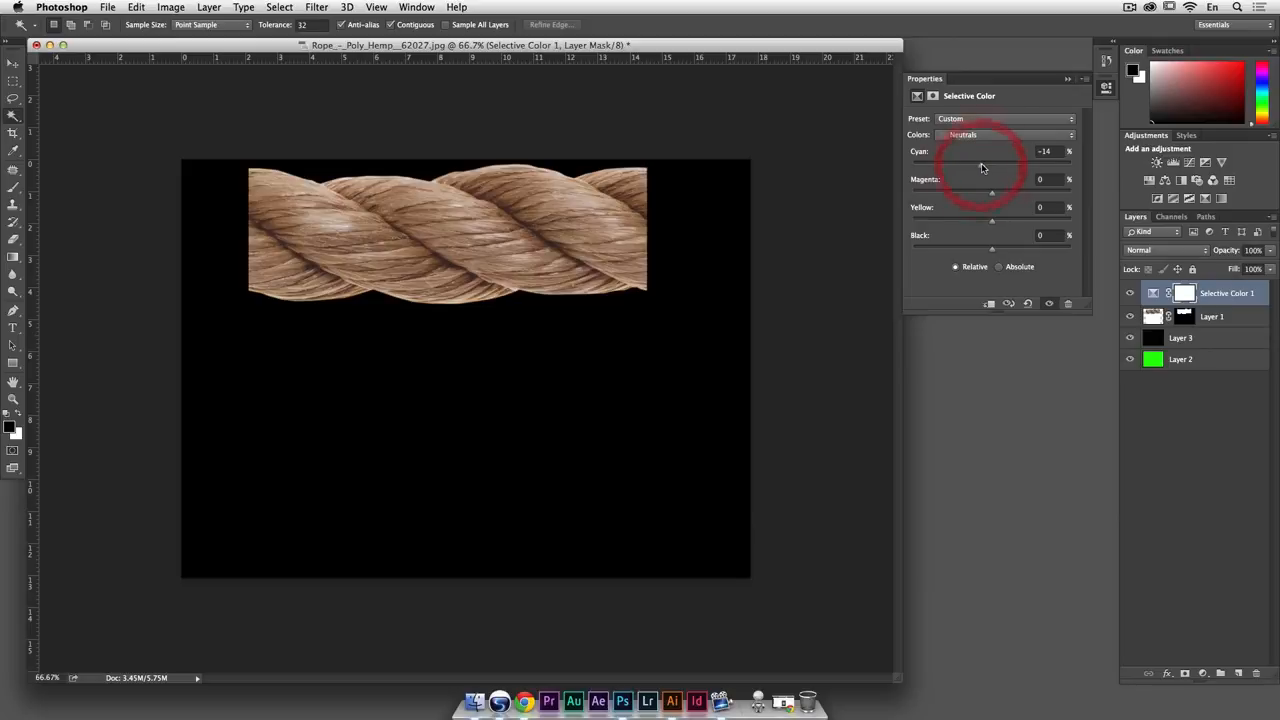
{"action": "left_click_drag", "start_coordinate": [984, 166], "coordinate": [989, 167]}
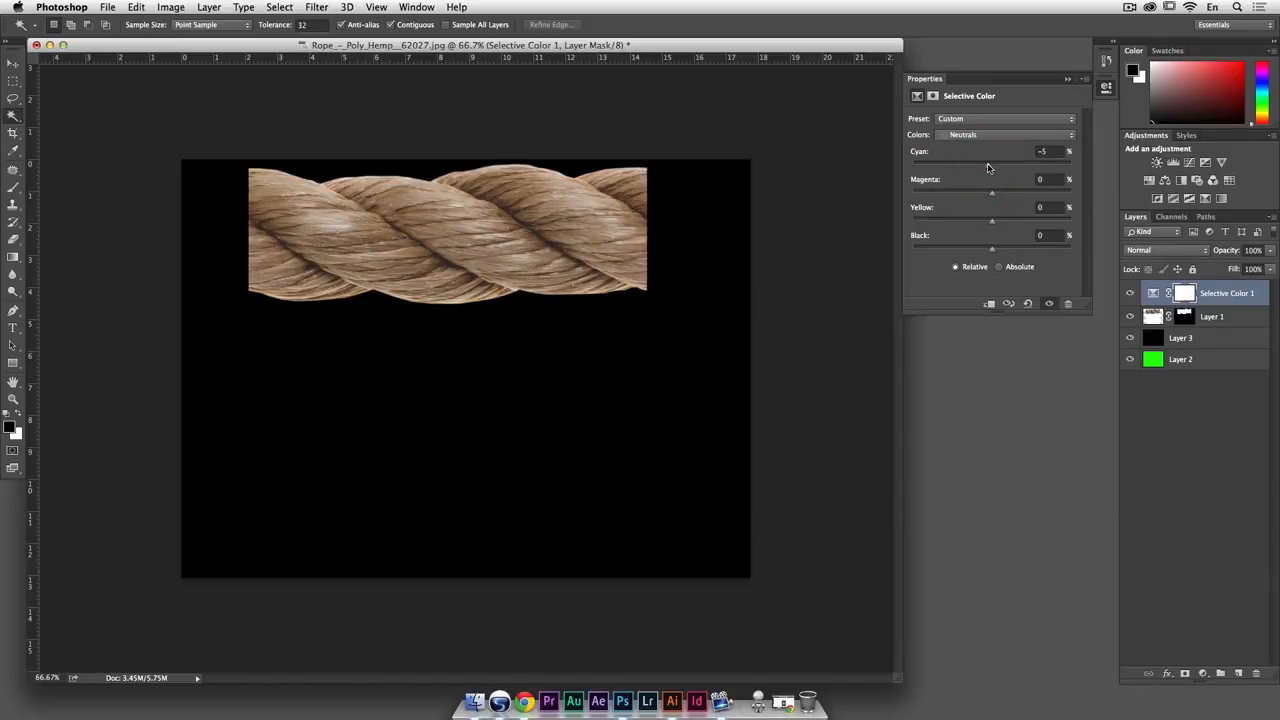
{"action": "left_click", "coordinate": [998, 222]}
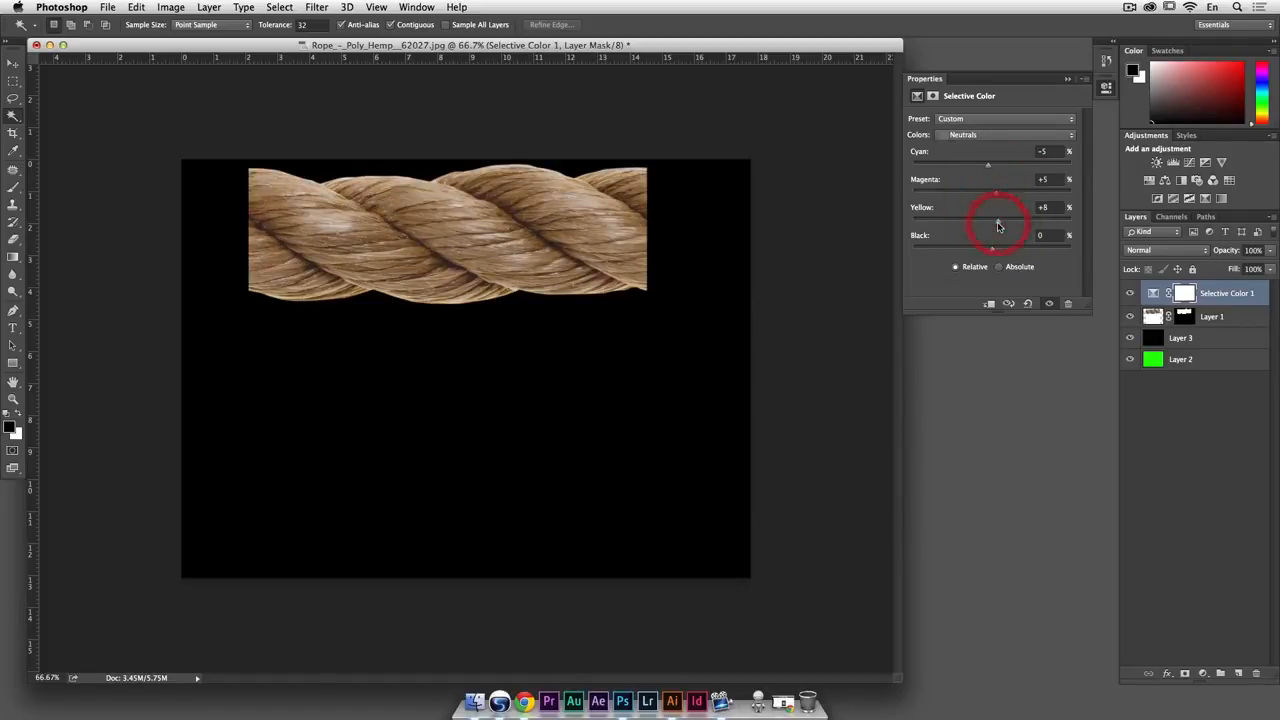
{"action": "left_click", "coordinate": [1048, 304]}
{"action": "left_click", "coordinate": [1048, 304]}
{"action": "left_click", "coordinate": [1048, 304]}
{"action": "left_click", "coordinate": [1048, 304]}
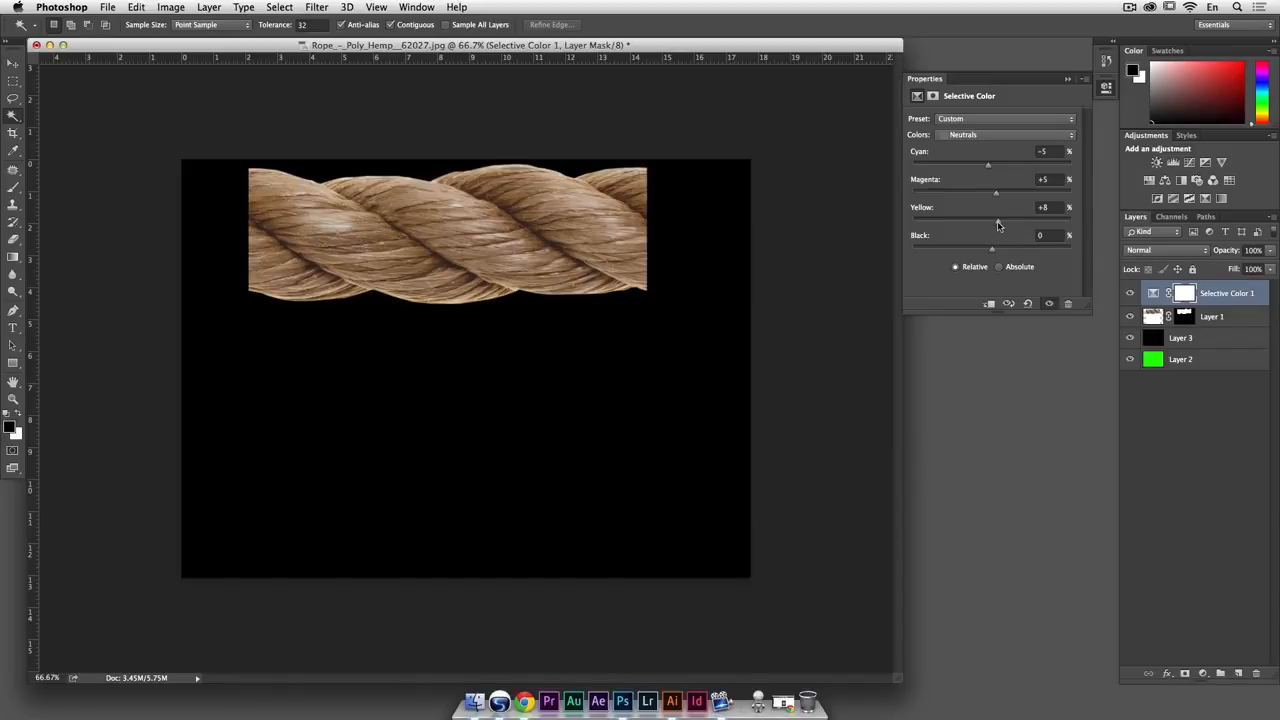
Add a Curves adjustment layer using the Medium Contrast (RGB) preset and compare the rope with and without it
{"action": "left_click", "coordinate": [1203, 674]}
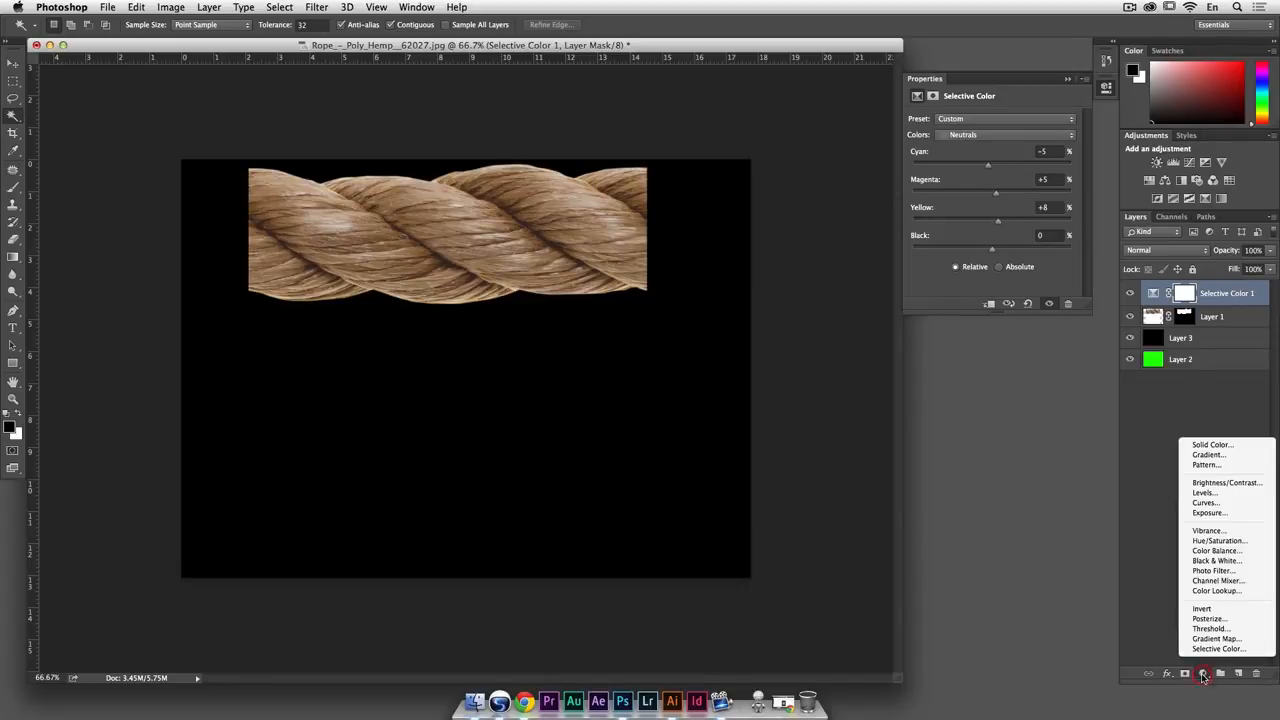
{"action": "left_click", "coordinate": [1222, 504]}
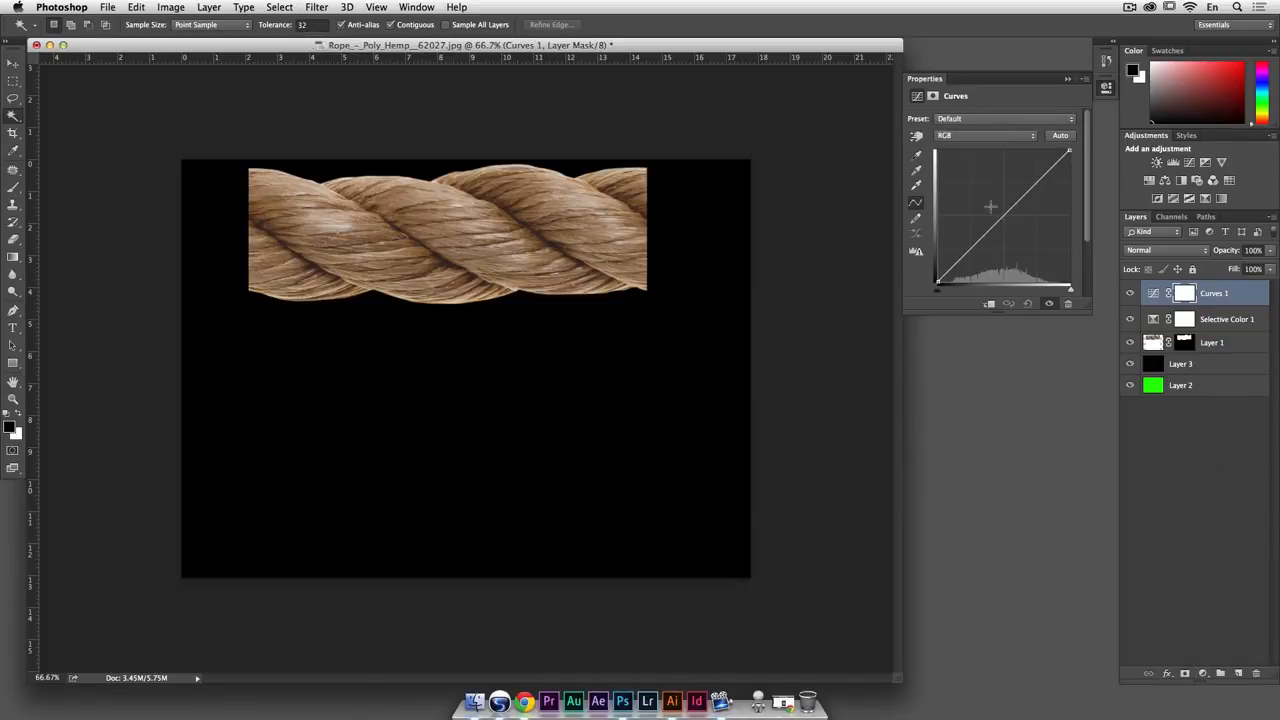
{"action": "left_click", "coordinate": [985, 122]}
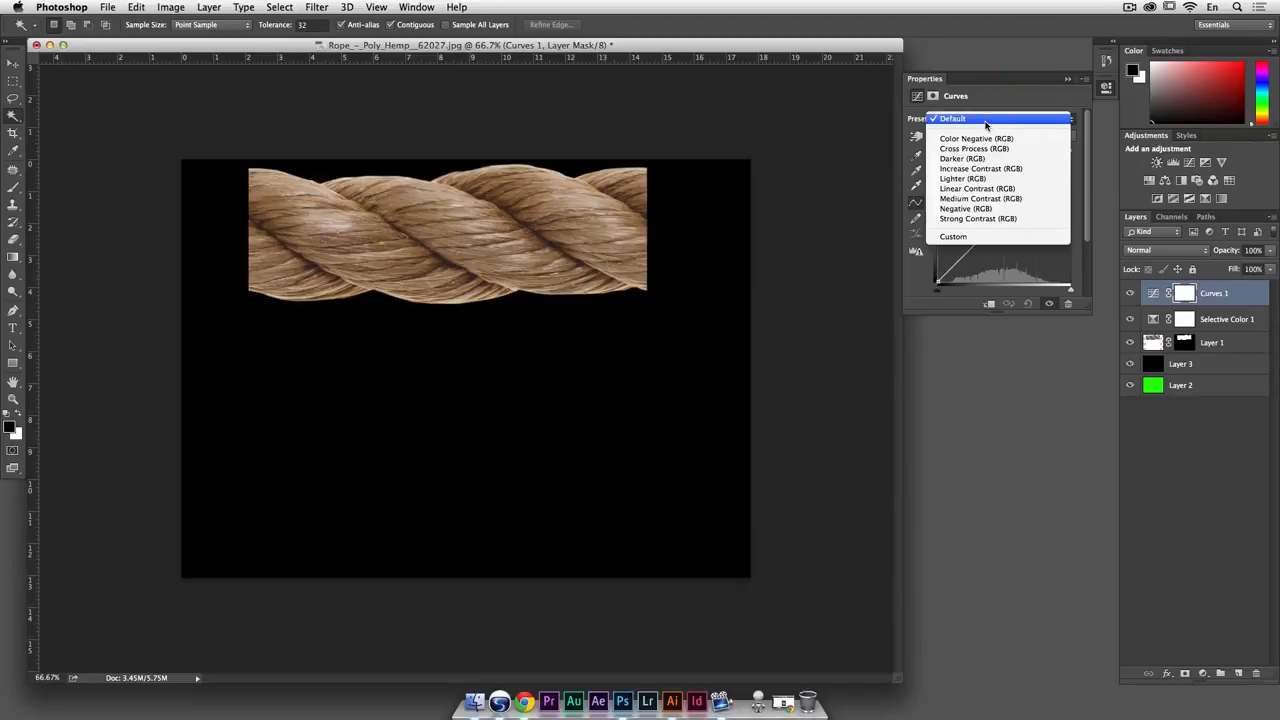
{"action": "left_click", "coordinate": [999, 199]}
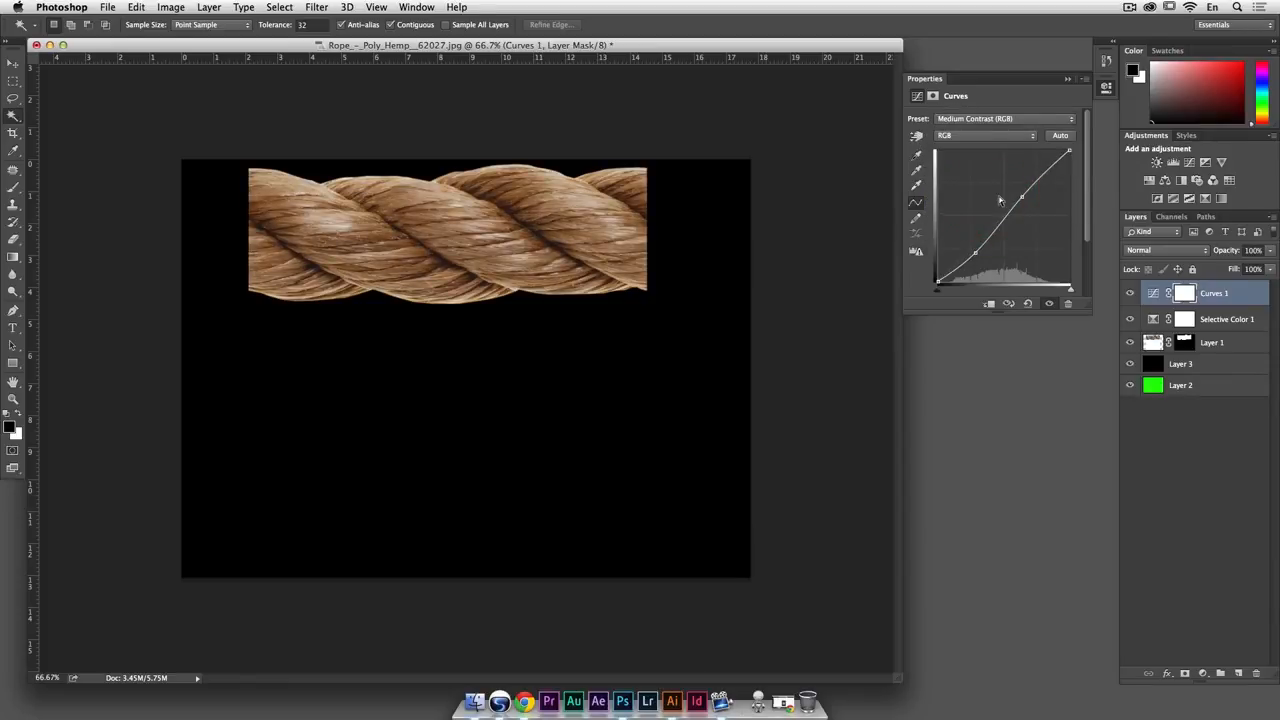
{"action": "left_click", "coordinate": [1047, 305]}
{"action": "left_click", "coordinate": [1047, 305]}
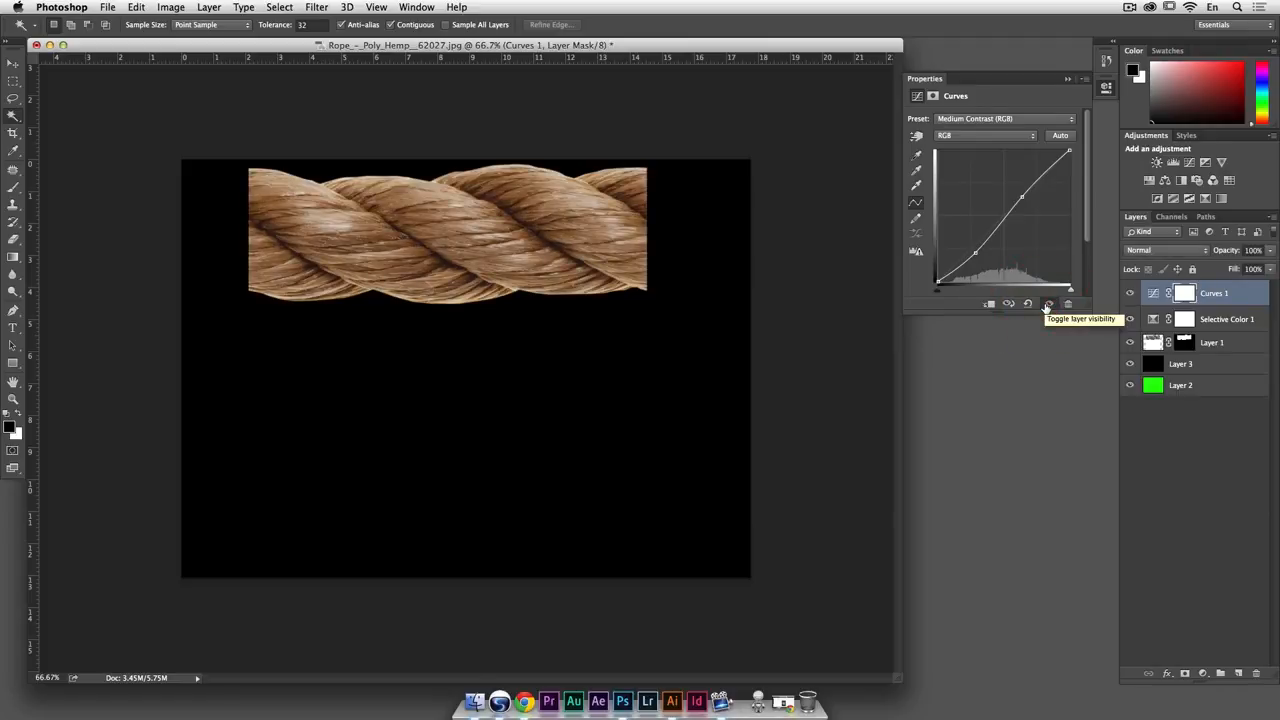
{"action": "left_click", "coordinate": [1047, 305]}
{"action": "left_click", "coordinate": [1047, 305]}
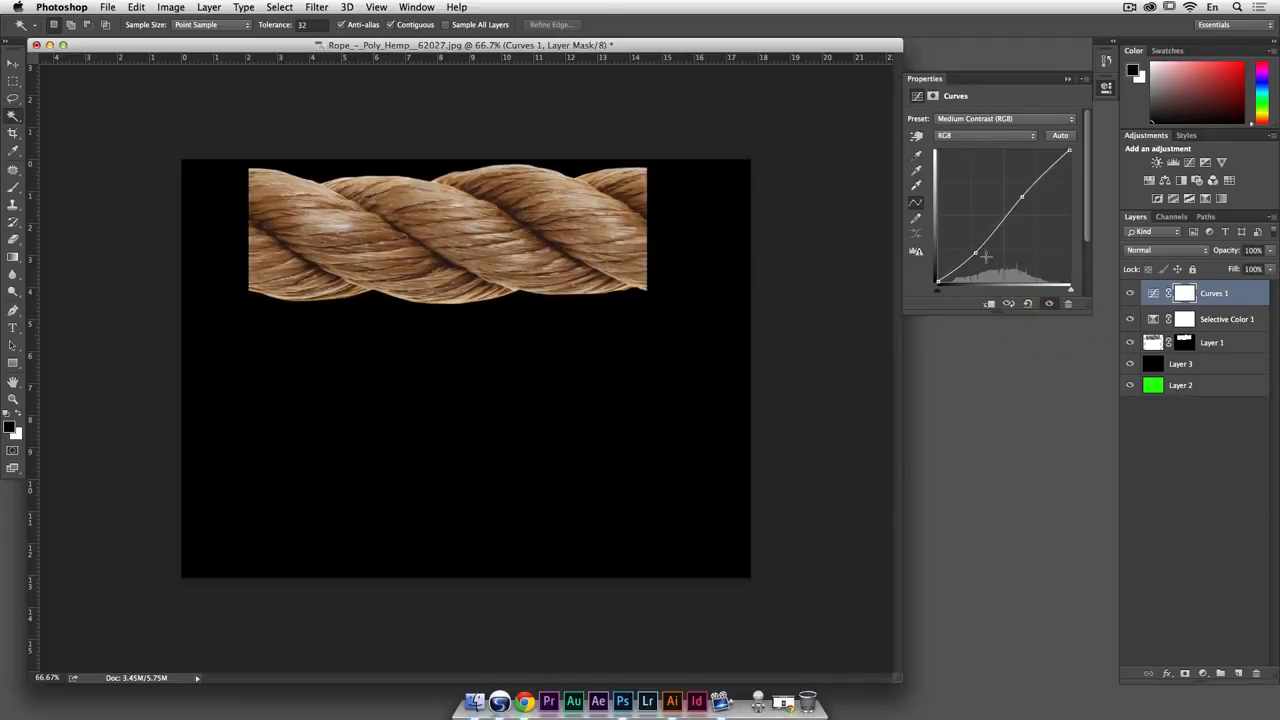
Raise the lower point of the curve slightly to lighten the rope's shadows, and compare before and after
{"action": "left_click_drag", "start_coordinate": [975, 253], "coordinate": [973, 248]}
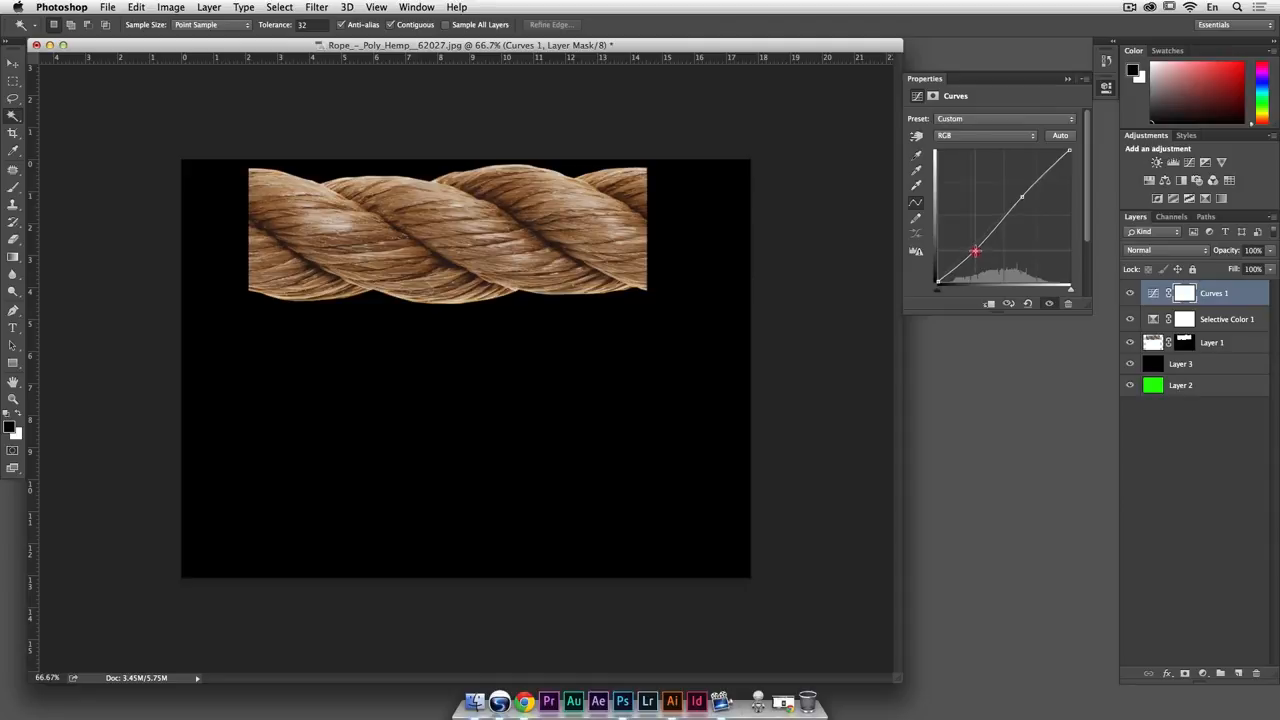
{"action": "left_click", "coordinate": [1047, 305]}
{"action": "left_click", "coordinate": [1047, 305]}
{"action": "left_click", "coordinate": [1047, 305]}
{"action": "left_click", "coordinate": [1047, 305]}
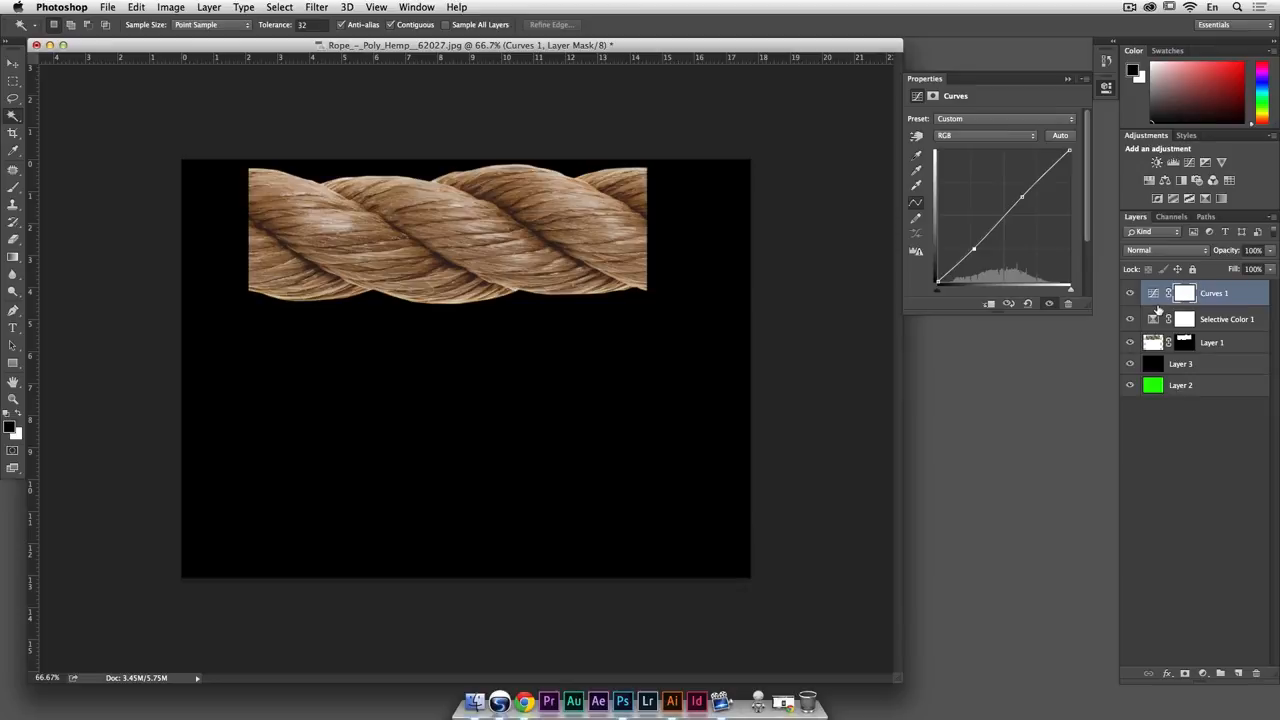
Clip the Curves and Selective Color adjustments to Layer 1 and hide the black and green backdrop layers
{"action": "left_click", "coordinate": [1157, 308], "text": "alt"}
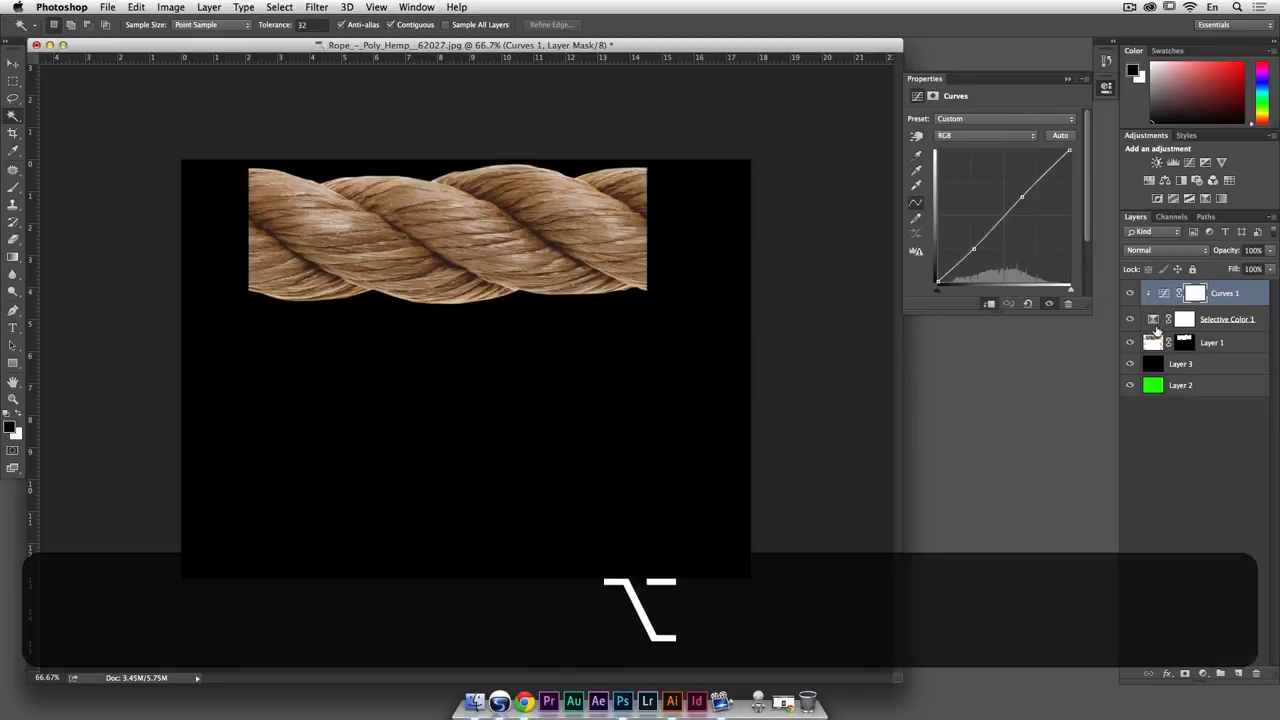
{"action": "left_click", "coordinate": [1157, 333], "text": "alt"}
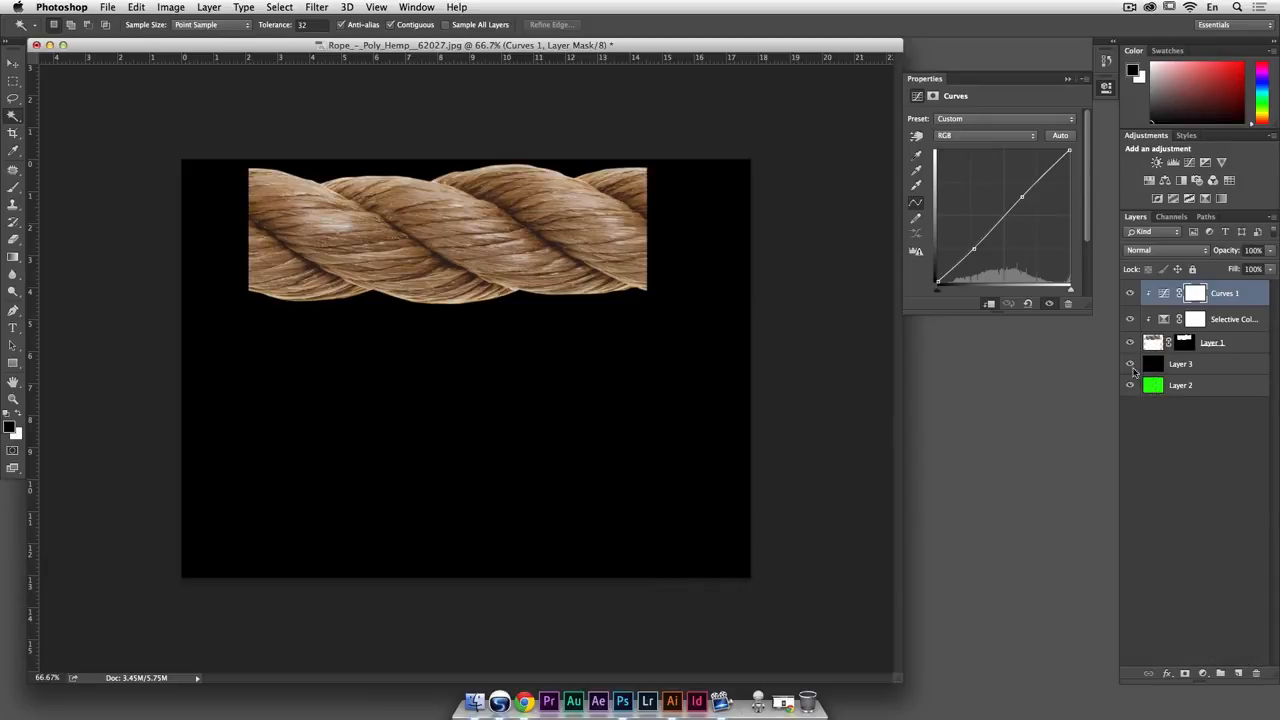
{"action": "left_click", "coordinate": [1130, 366]}
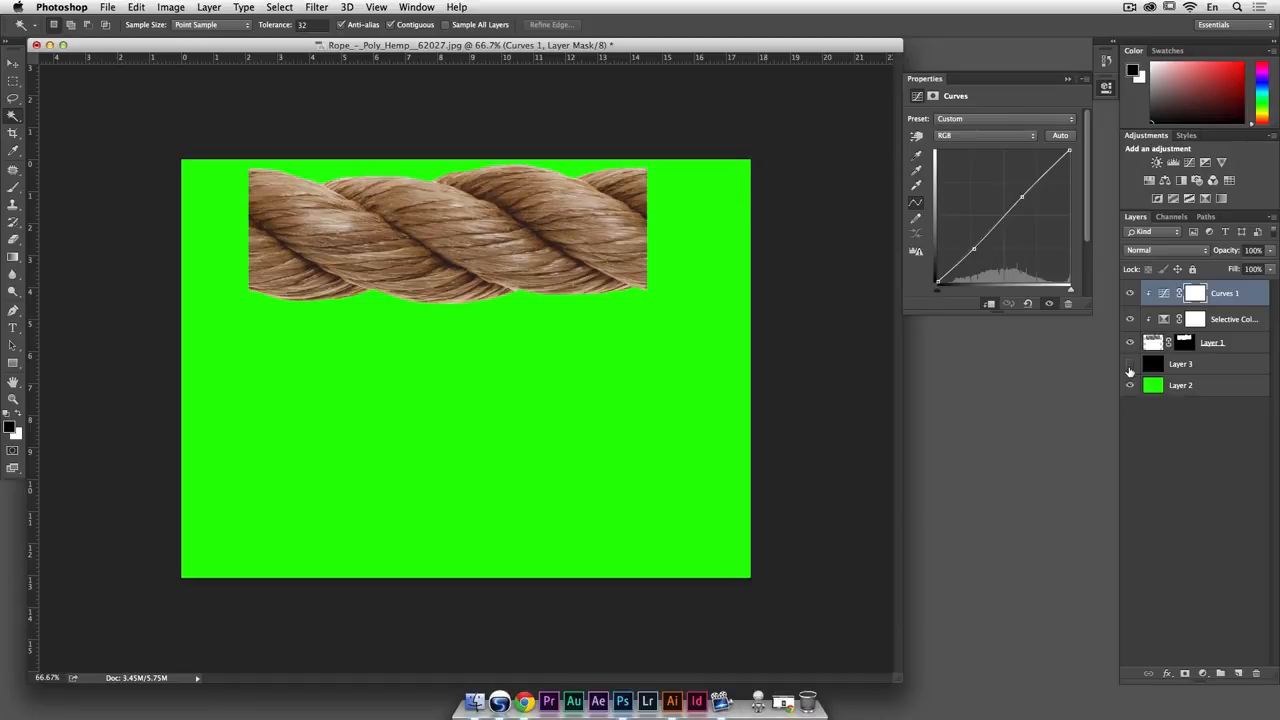
{"action": "left_click", "coordinate": [1130, 385]}
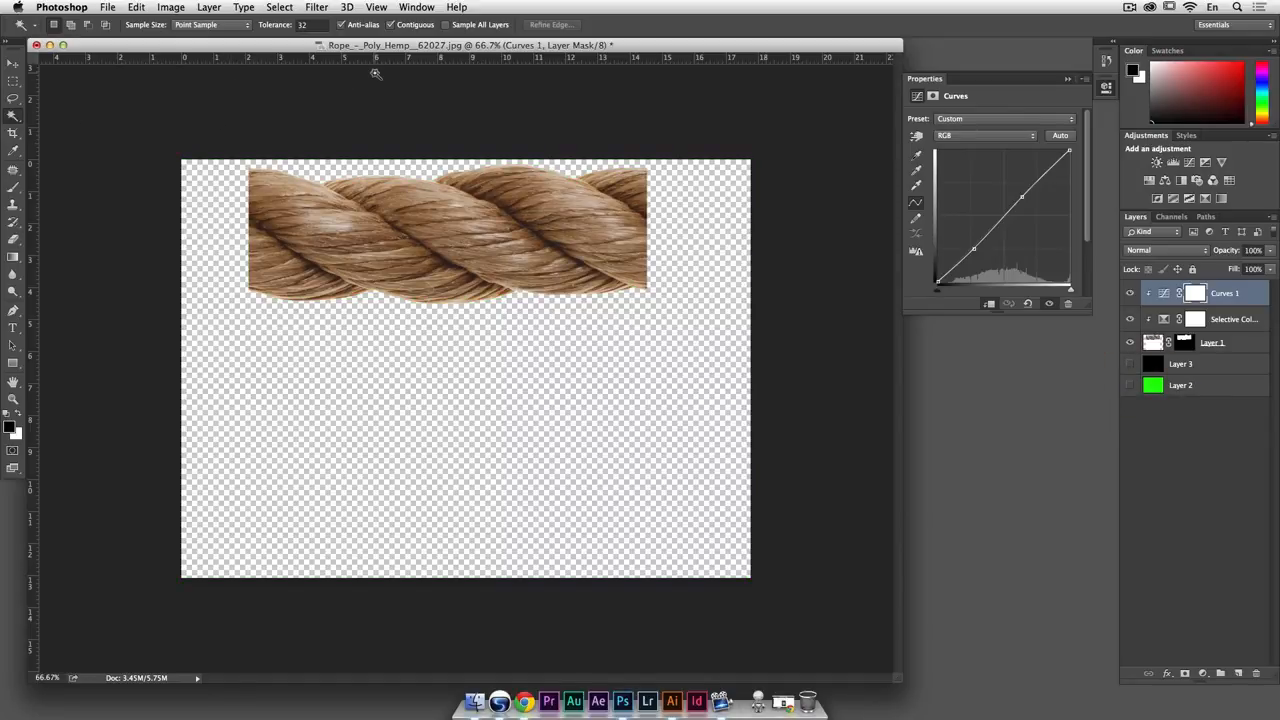
Crop the canvas flush with the rope's two ends, about 896 × 341 px, with deletion of cropped pixels turned off
{"action": "key", "text": "c"}
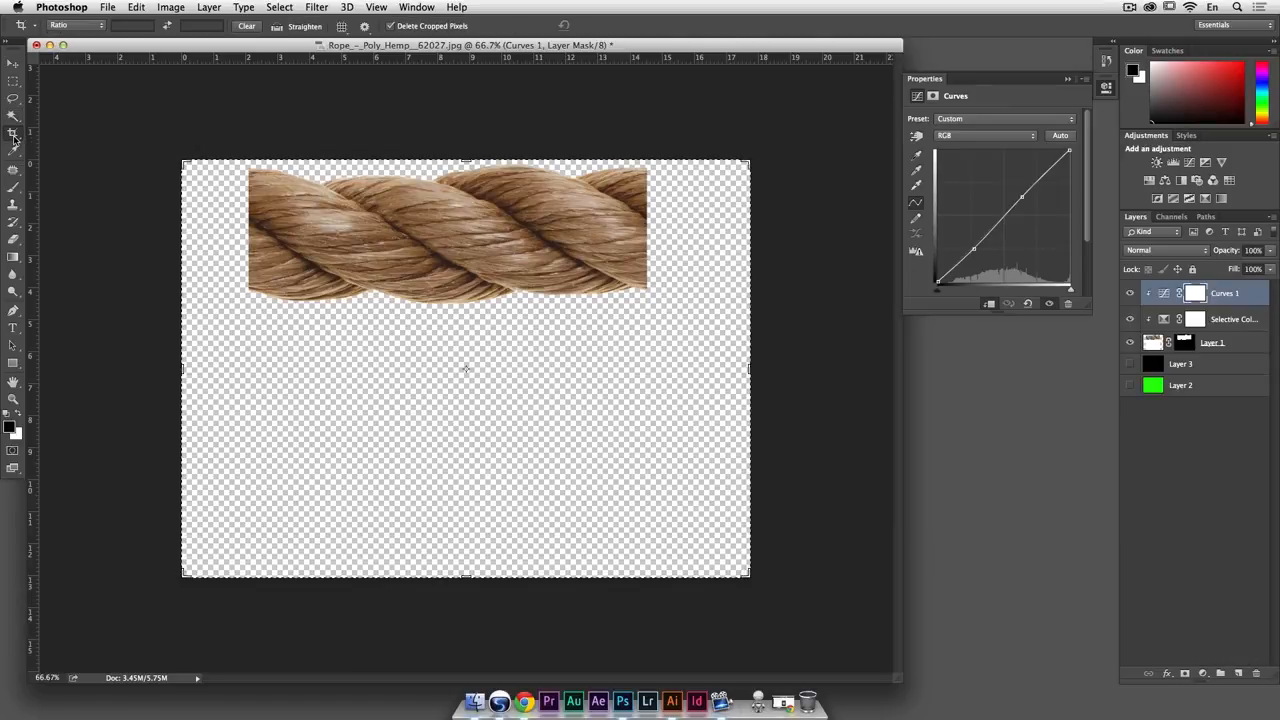
{"action": "left_click", "coordinate": [391, 26]}
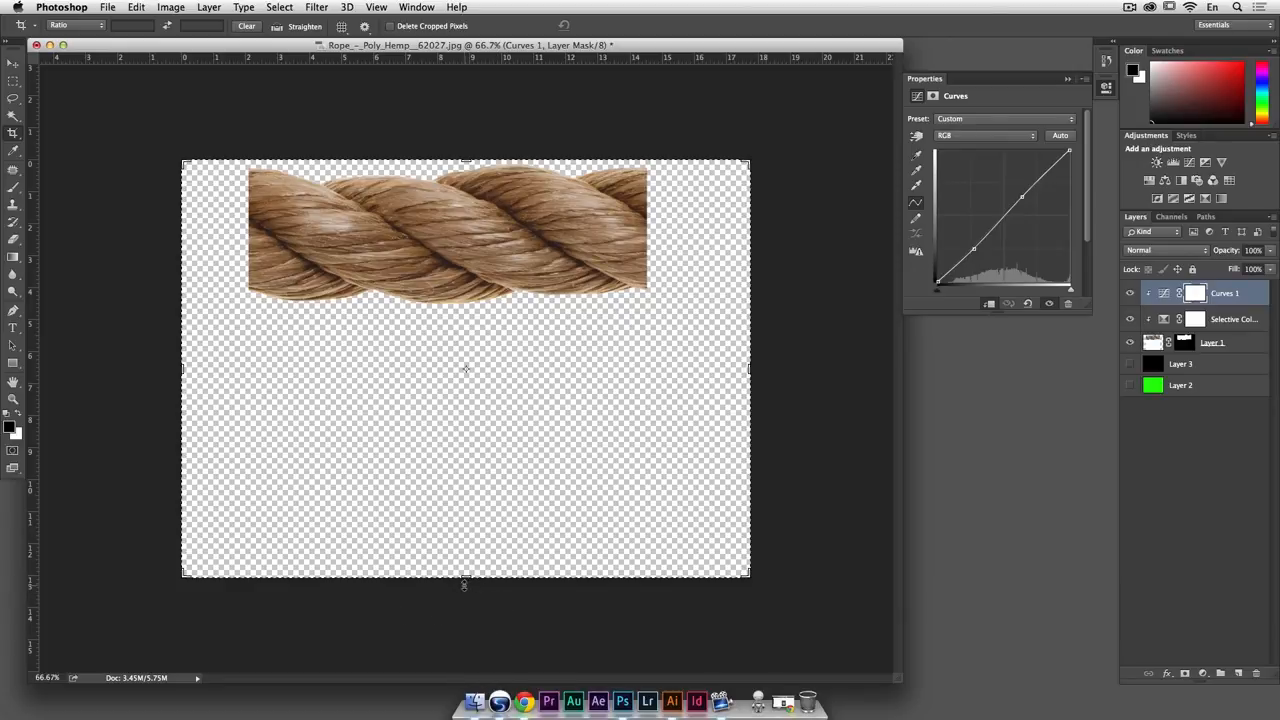
{"action": "left_click_drag", "start_coordinate": [466, 578], "coordinate": [473, 446]}
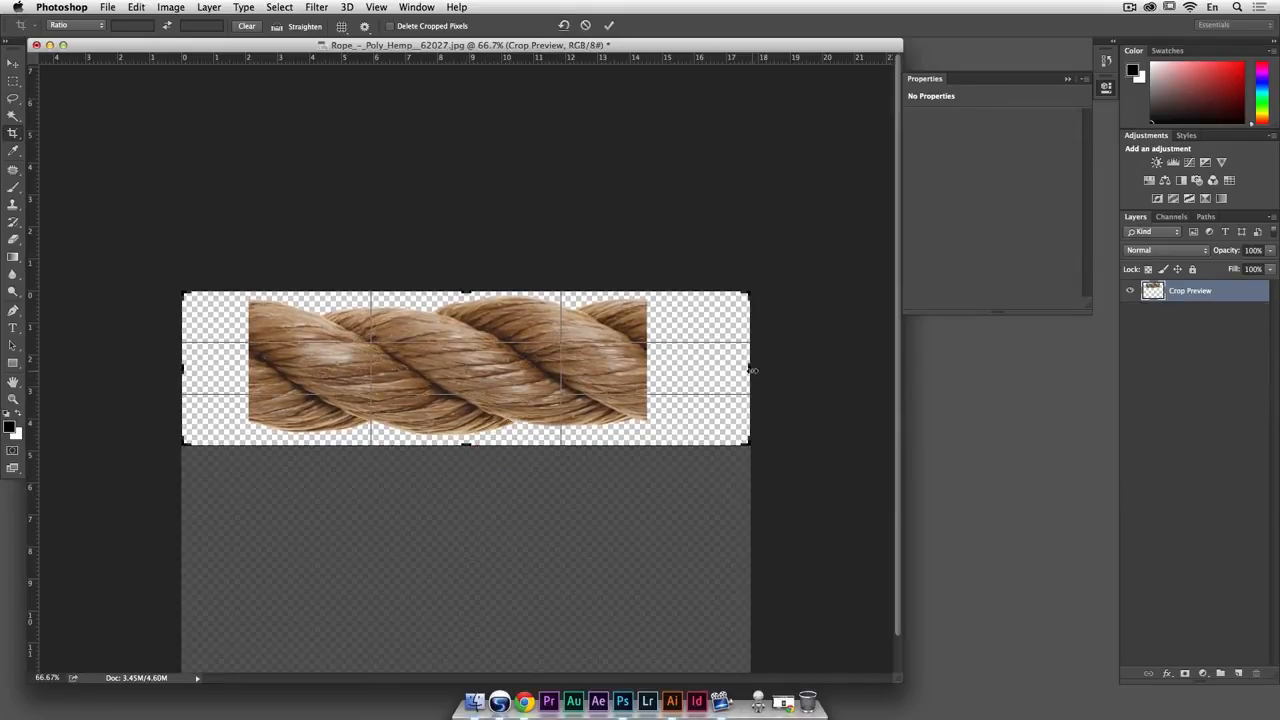
{"action": "left_click_drag", "start_coordinate": [752, 370], "coordinate": [708, 365]}
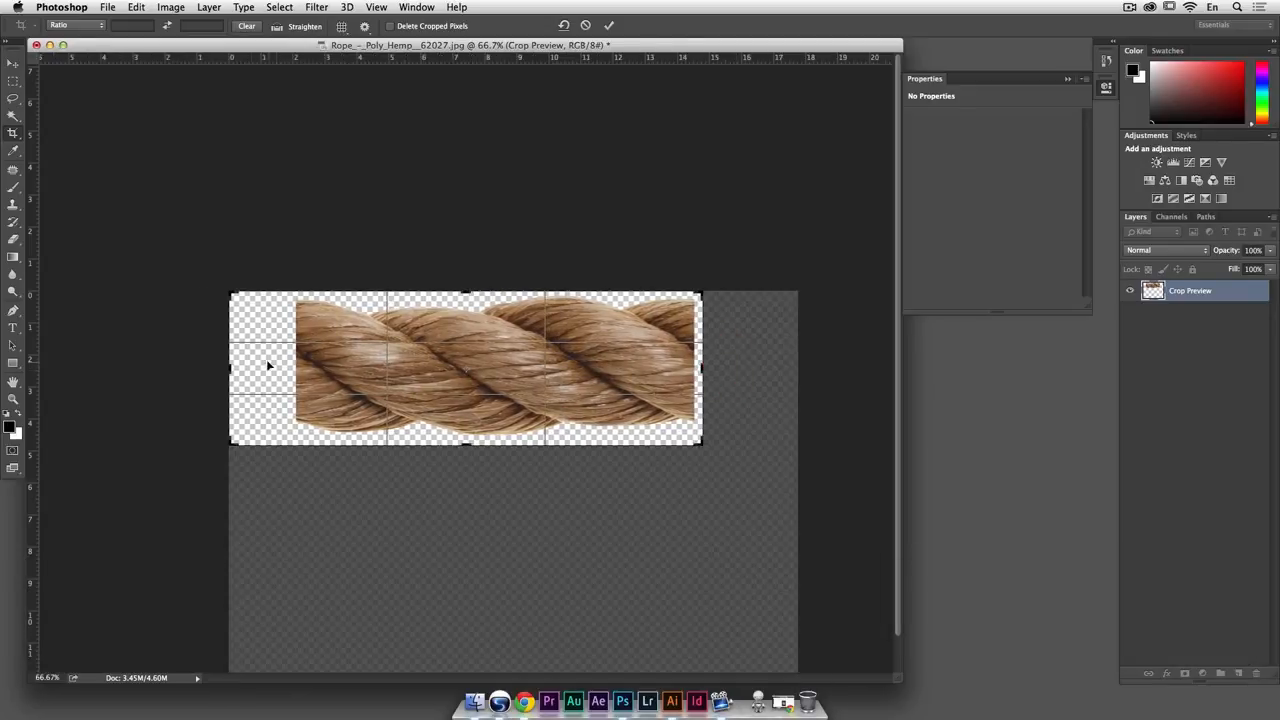
{"action": "left_click_drag", "start_coordinate": [231, 366], "coordinate": [260, 362]}
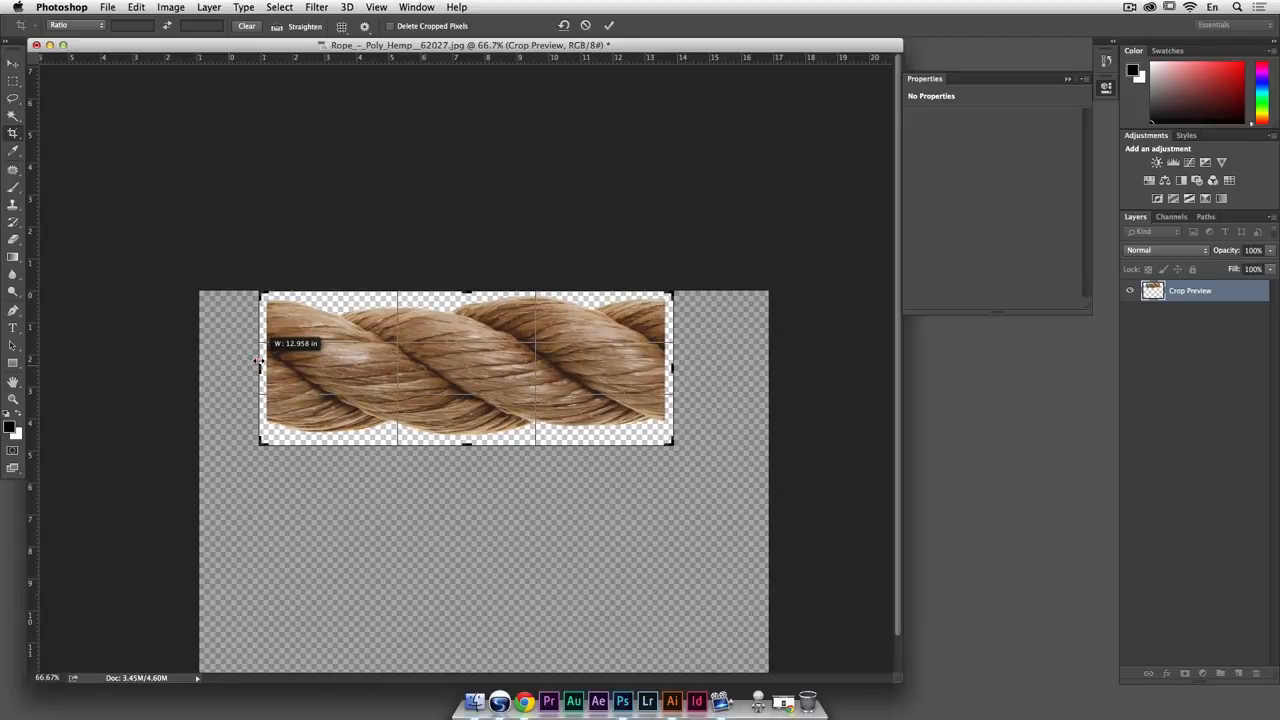
{"action": "left_click_drag", "start_coordinate": [258, 362], "coordinate": [260, 363]}
{"action": "left_click_drag", "start_coordinate": [668, 368], "coordinate": [665, 368]}
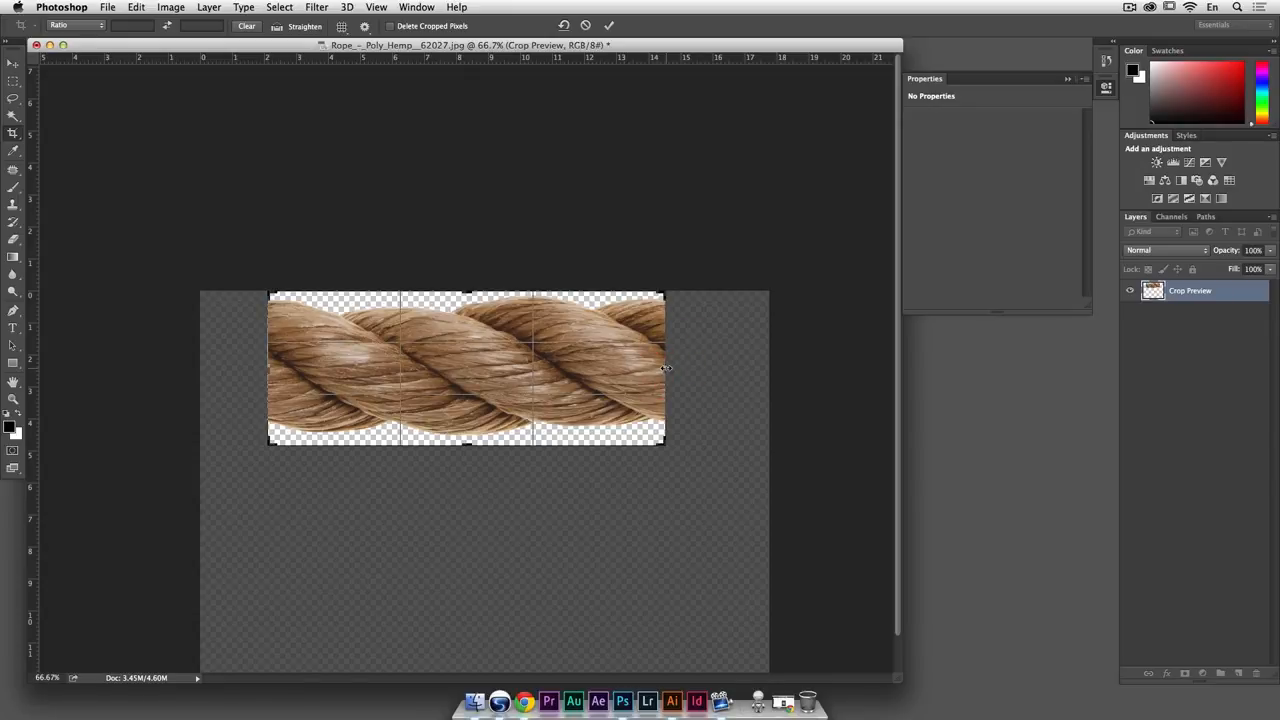
{"action": "left_click_drag", "start_coordinate": [467, 443], "coordinate": [467, 443]}
{"action": "key", "text": "Return"}
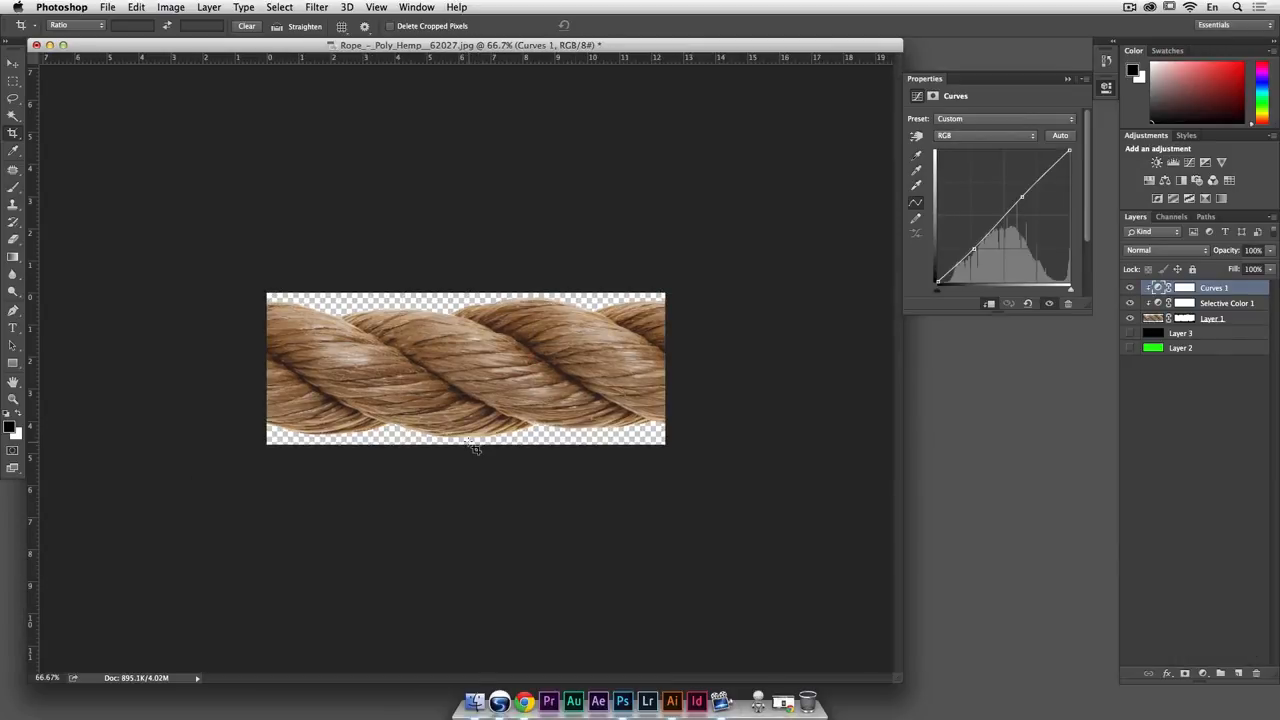
Save the layered document as Rope.psd in Photoshop format inside the Desktop's Episode-009-Source-Files folder
{"action": "key", "text": "shift+super+s"}
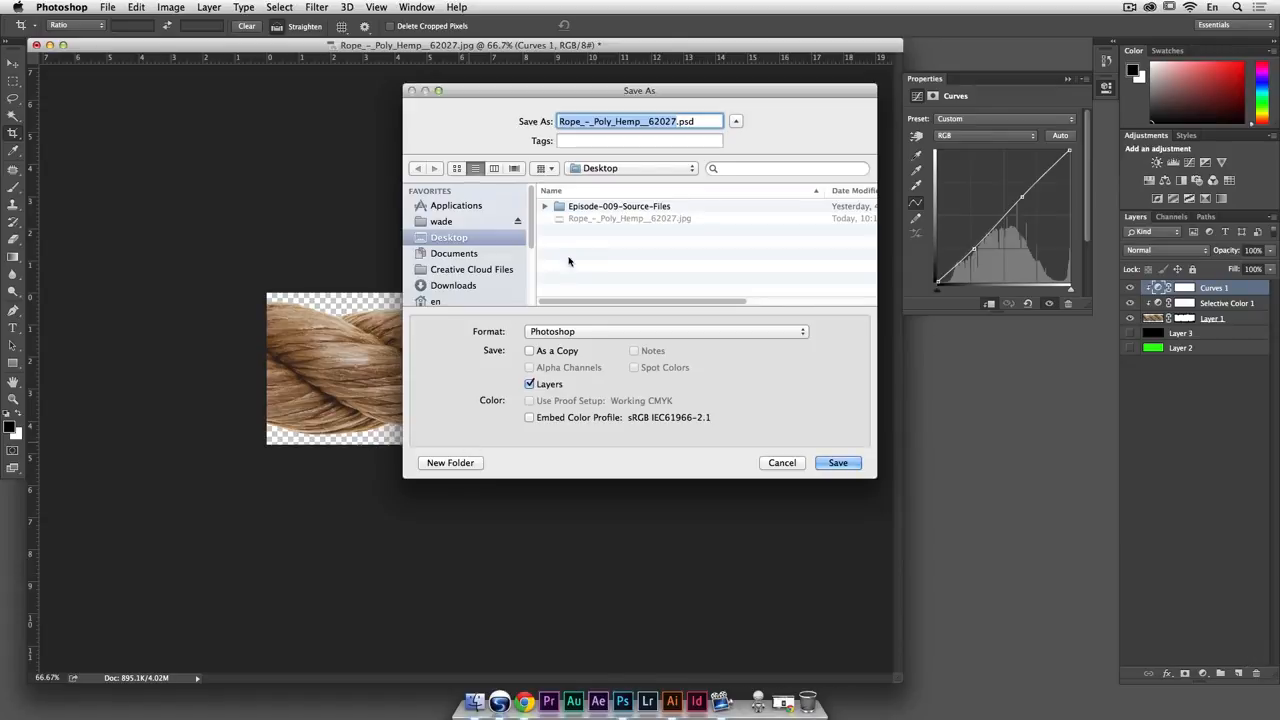
{"action": "double_click", "coordinate": [640, 212]}
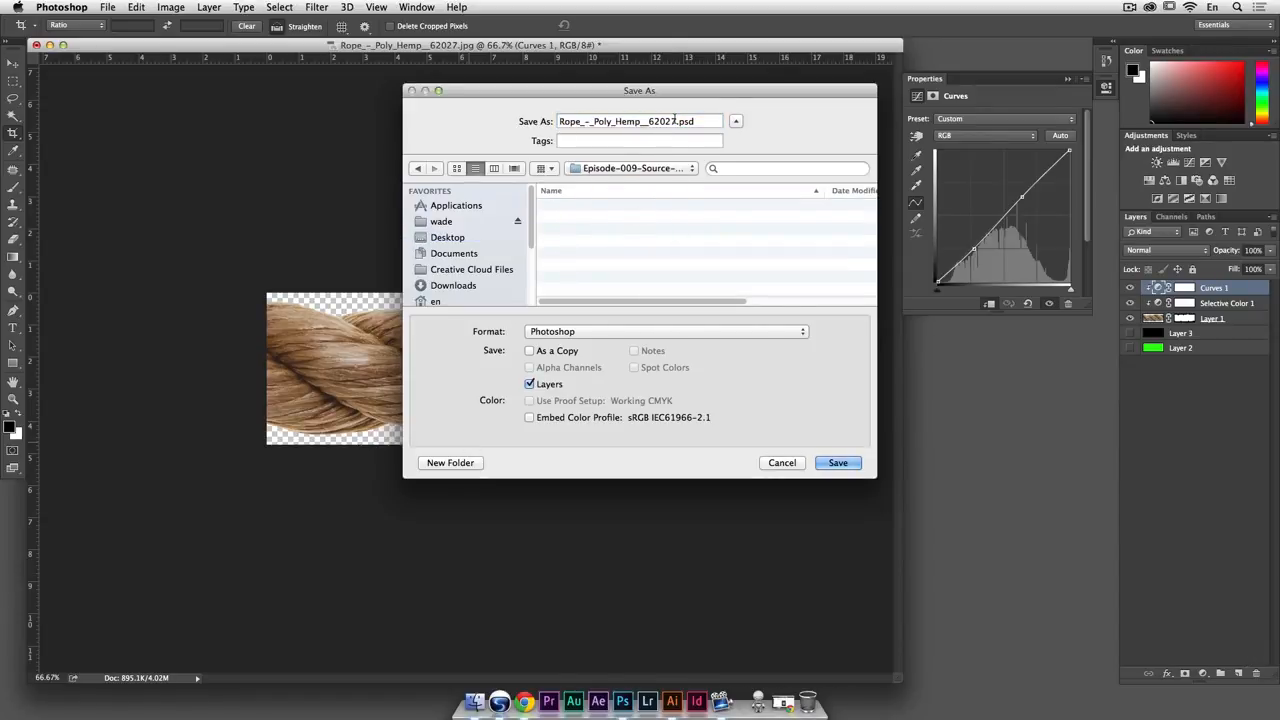
{"action": "left_click", "coordinate": [668, 120]}
{"action": "type", "text": "Rope"}
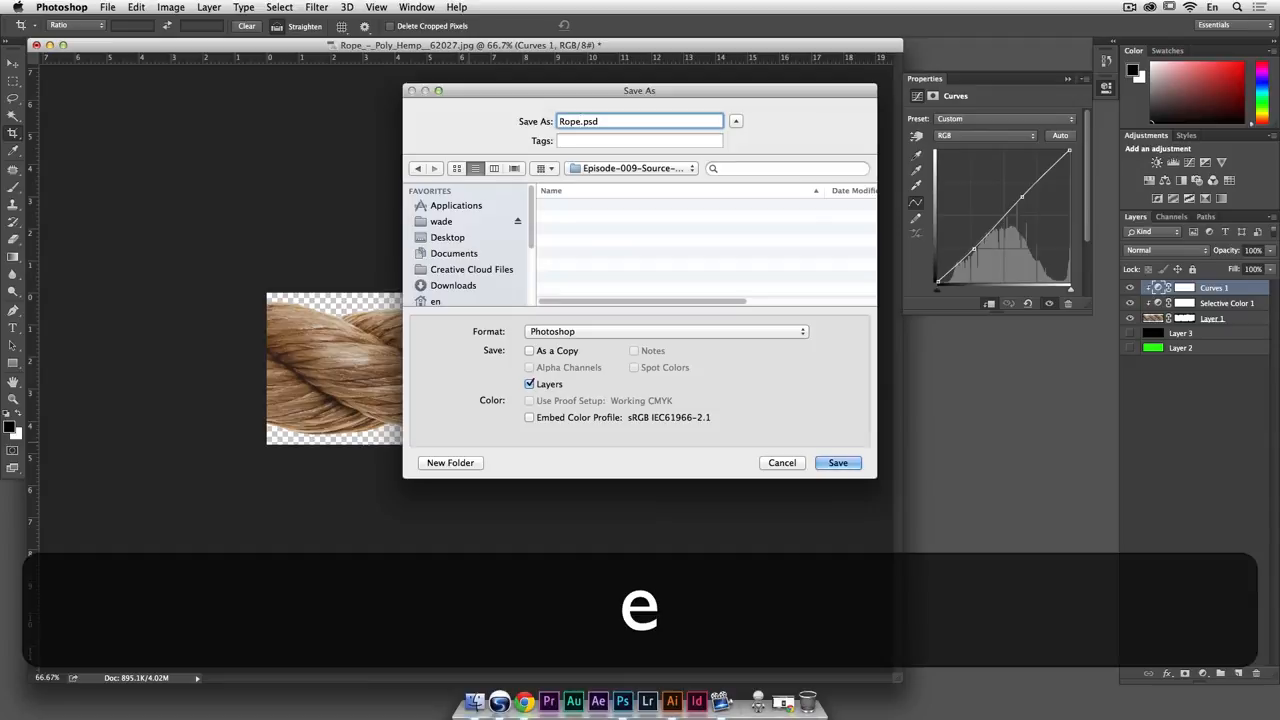
{"action": "left_click", "coordinate": [829, 460]}
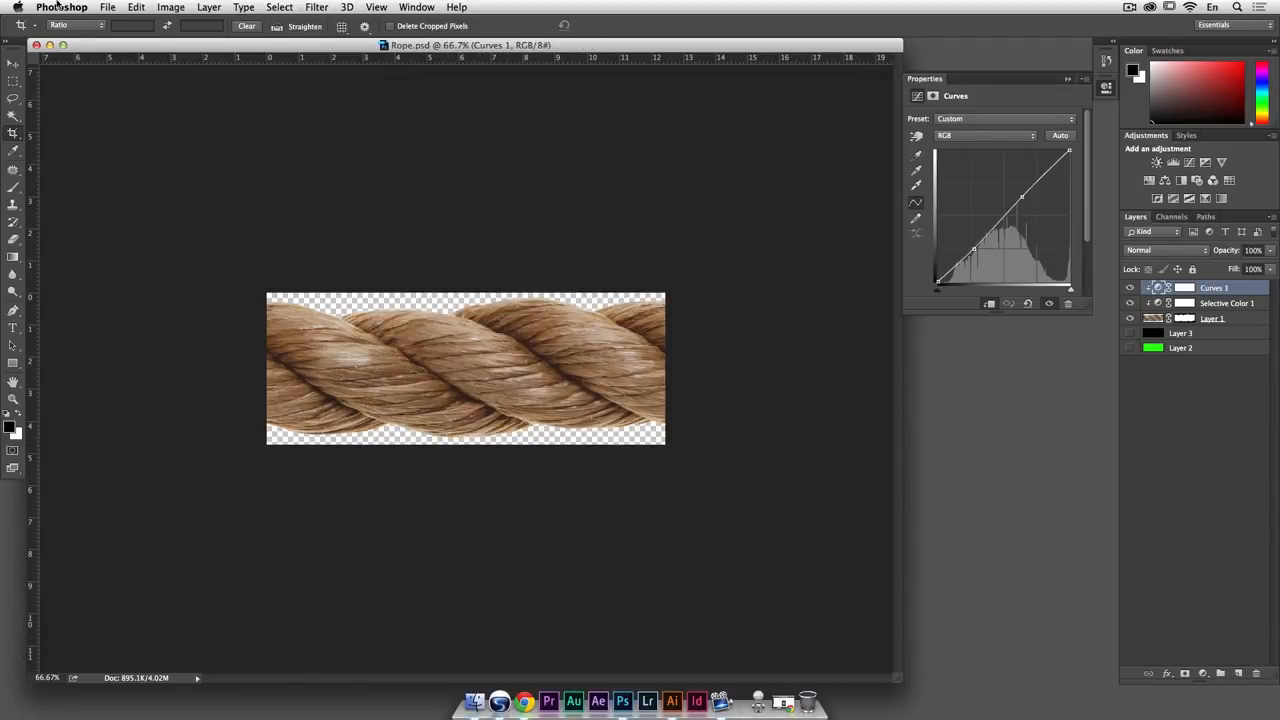
Check the rope document's pixel dimensions and resolution without changing them, and switch to the Move tool
{"action": "left_click", "coordinate": [167, 6]}
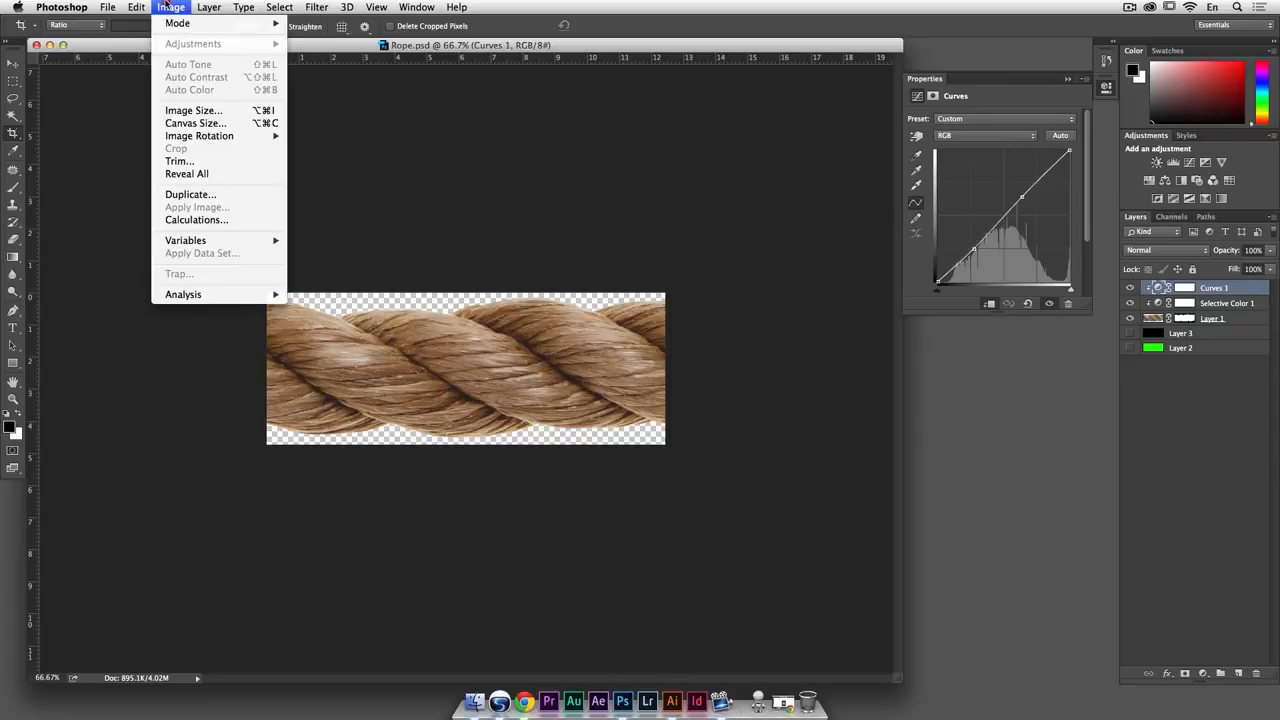
{"action": "left_click", "coordinate": [190, 110]}
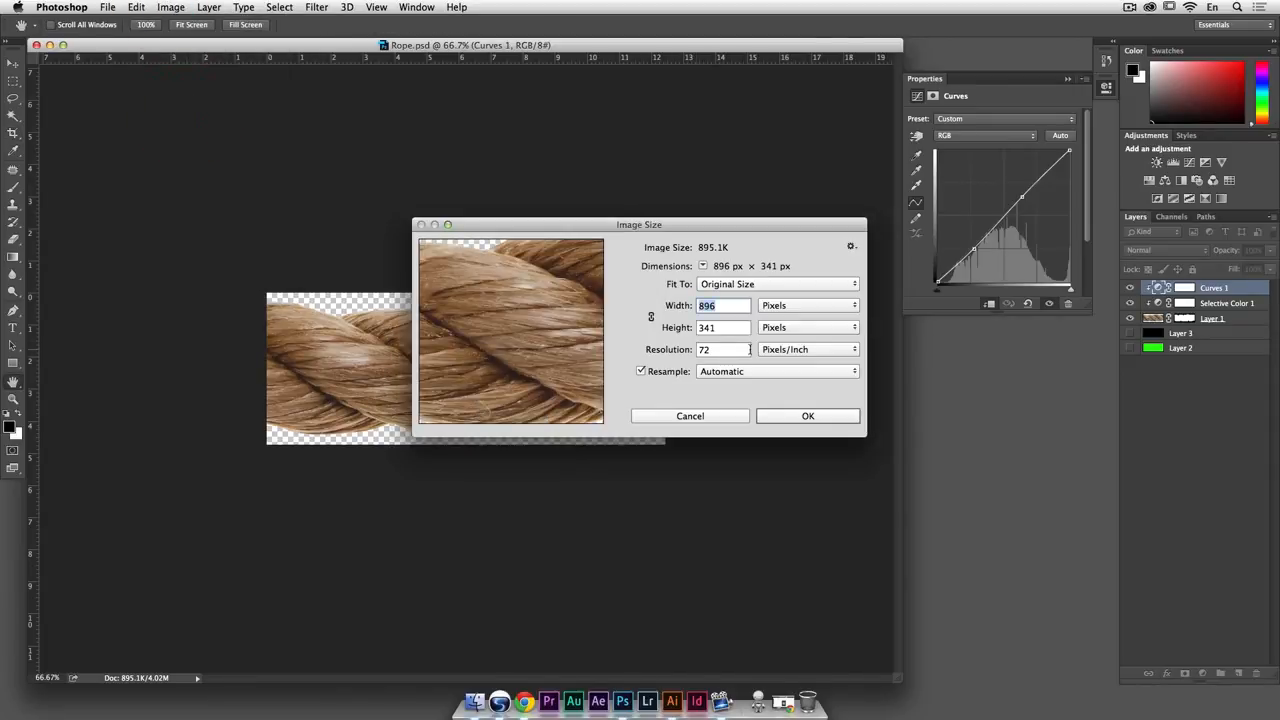
{"action": "left_click", "coordinate": [720, 417]}
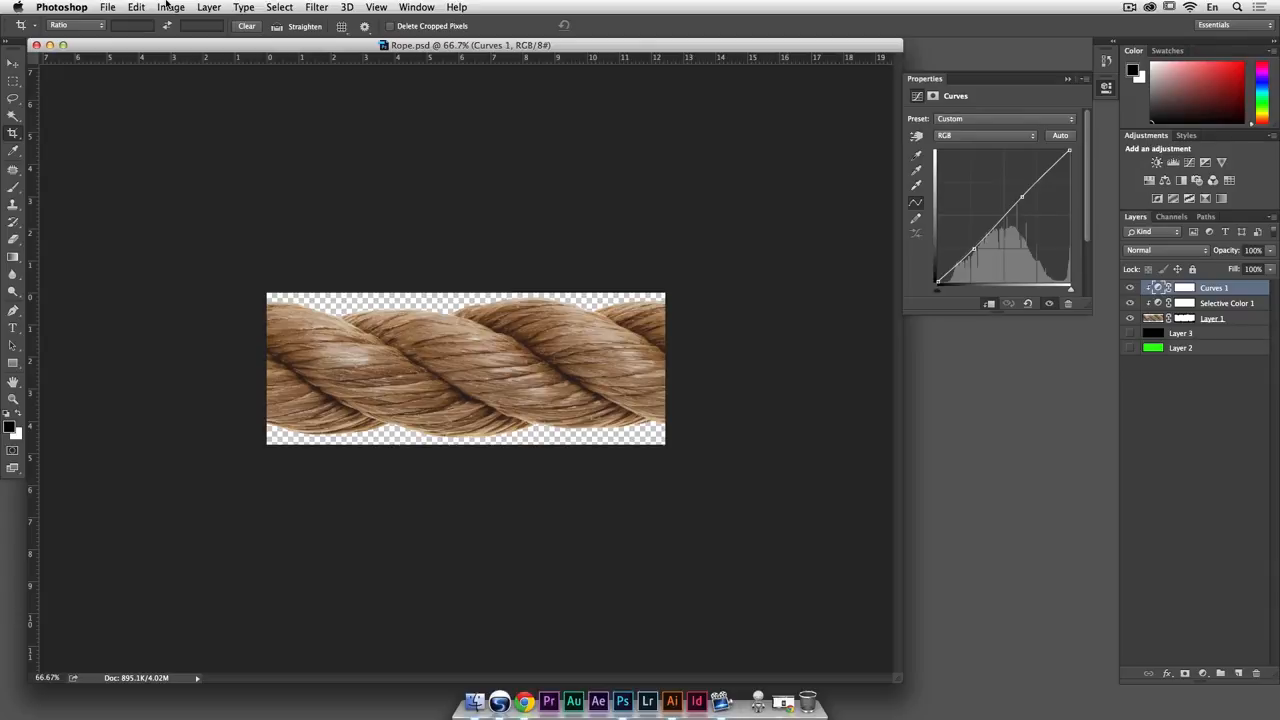
{"action": "left_click", "coordinate": [12, 64]}
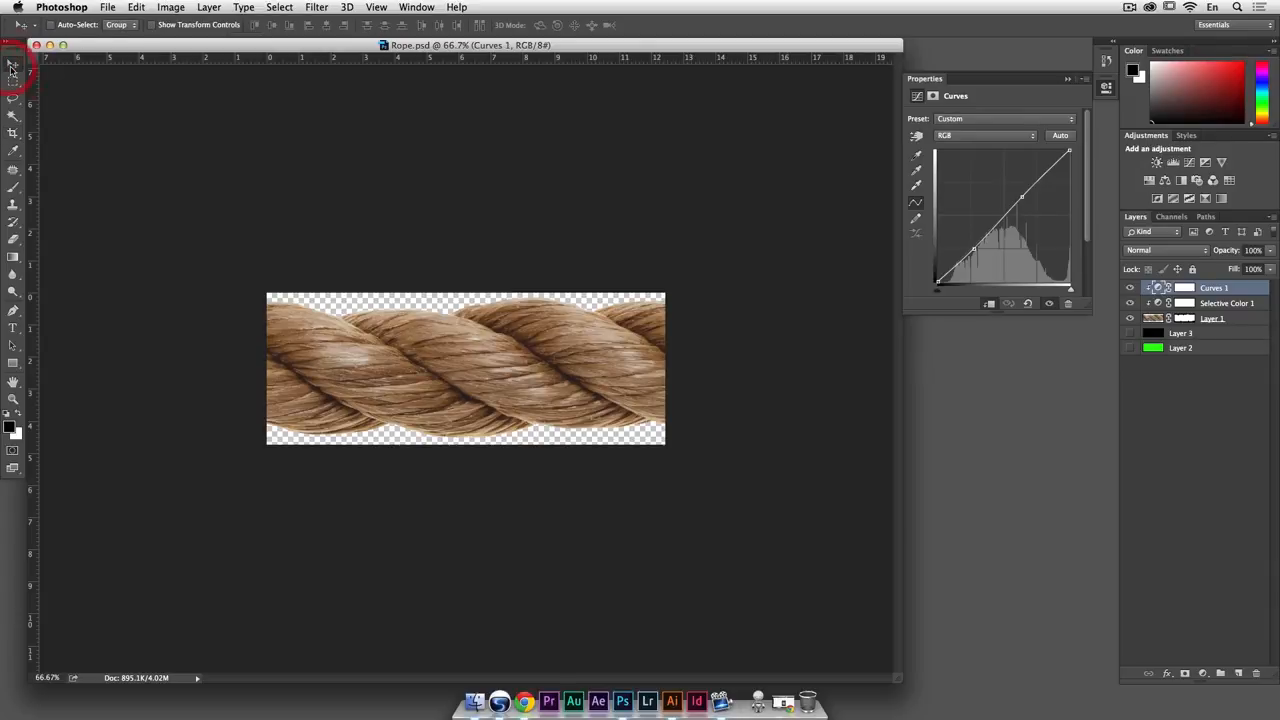
Switch to Illustrator and create a new document using the Web profile at 1024 x 768 pixels
{"action": "left_click", "coordinate": [673, 704]}
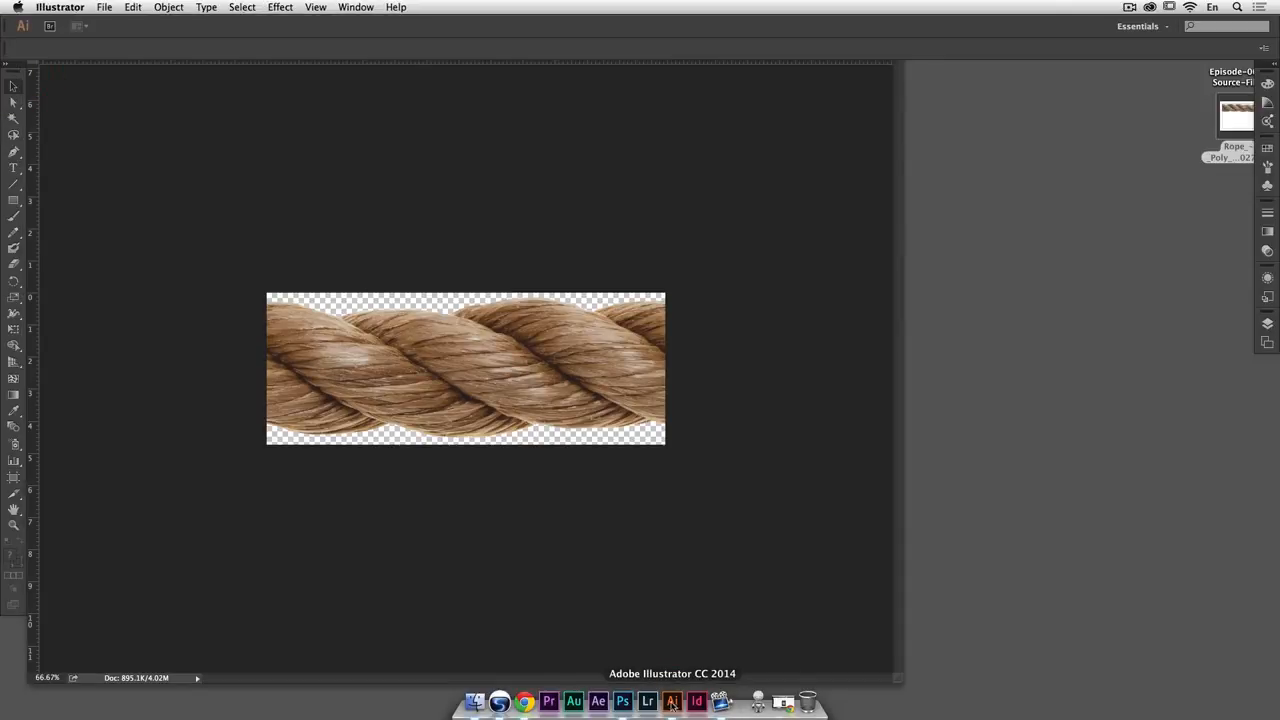
{"action": "left_click", "coordinate": [104, 7]}
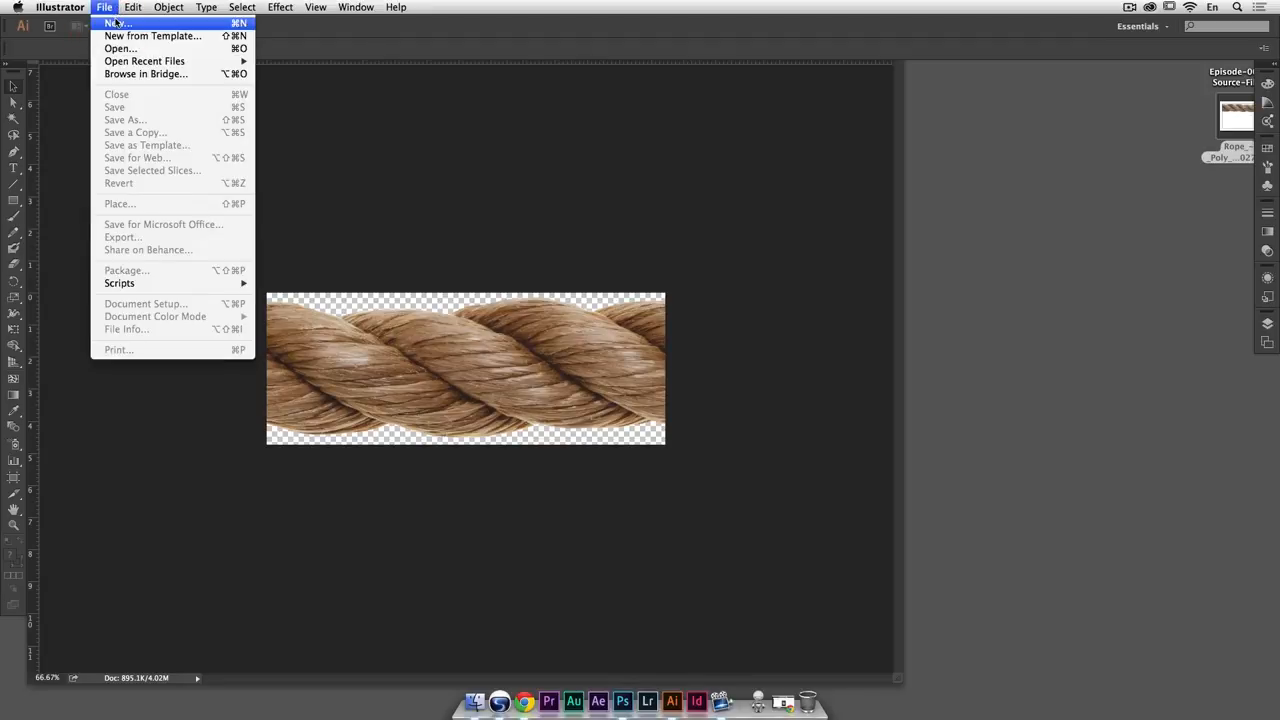
{"action": "left_click", "coordinate": [115, 24]}
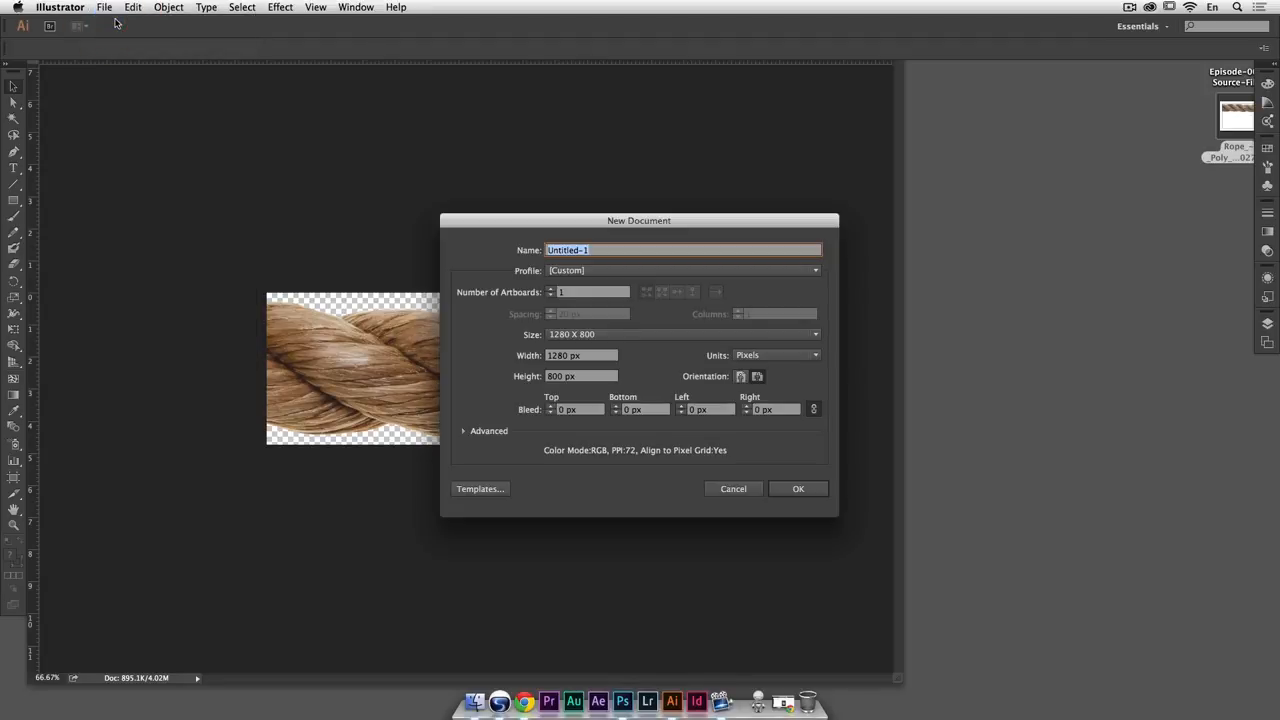
{"action": "left_click", "coordinate": [634, 270]}
{"action": "left_click", "coordinate": [630, 316]}
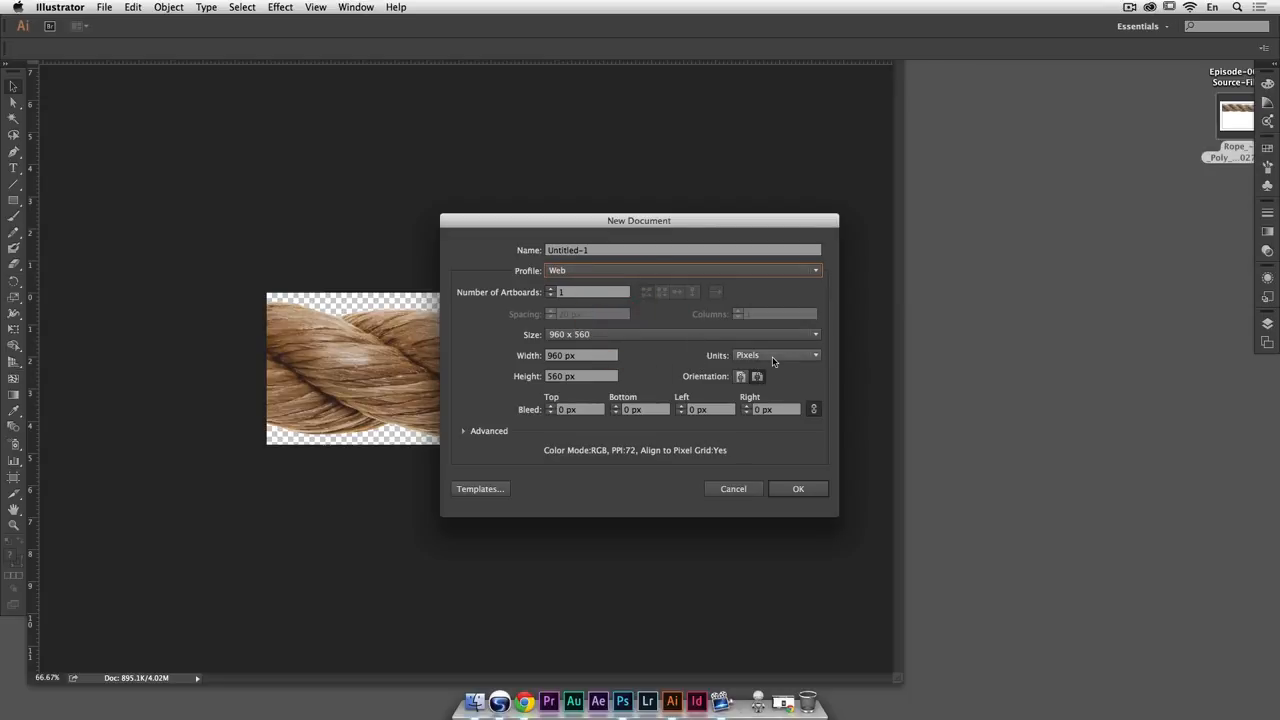
{"action": "left_click", "coordinate": [651, 336]}
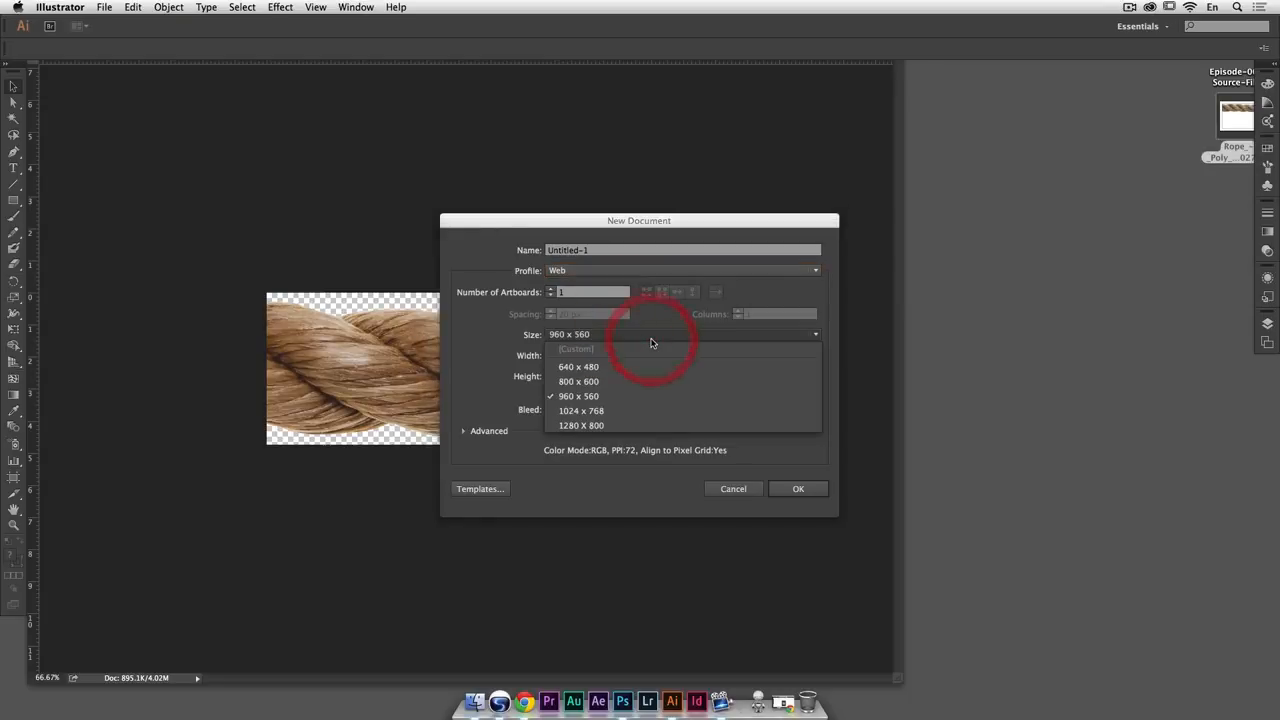
{"action": "left_click", "coordinate": [645, 410]}
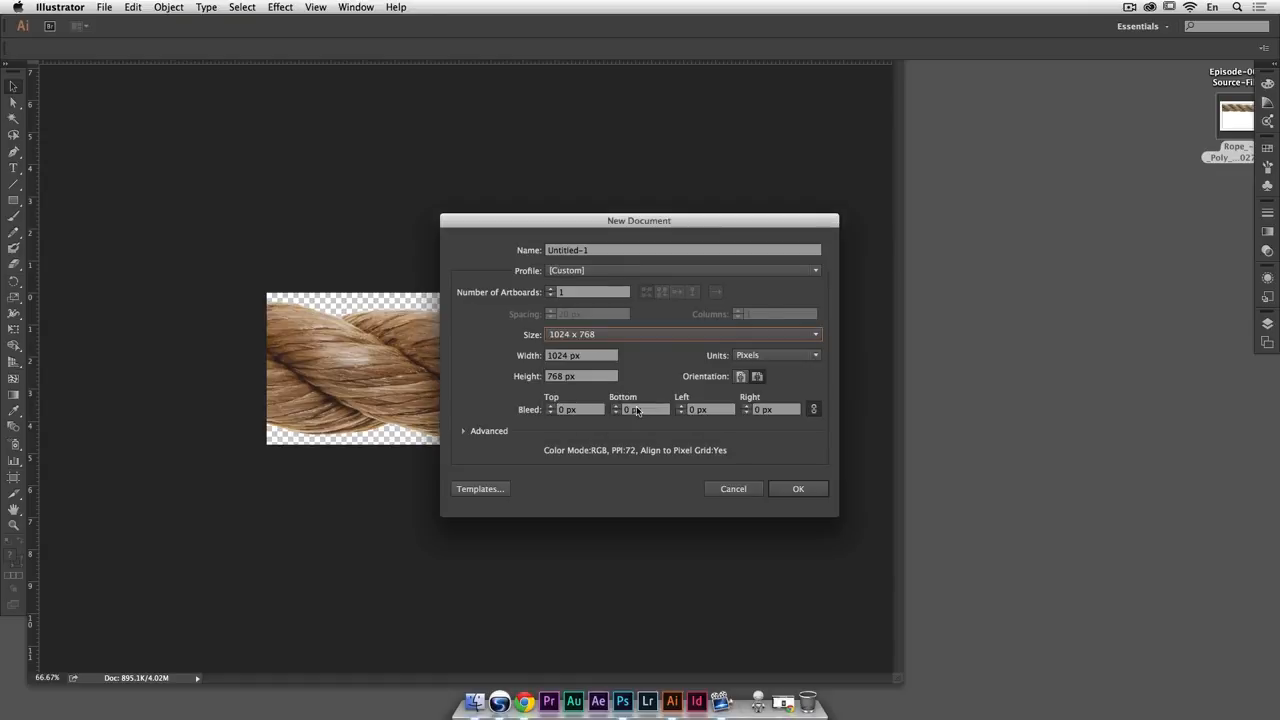
{"action": "left_click", "coordinate": [785, 490]}
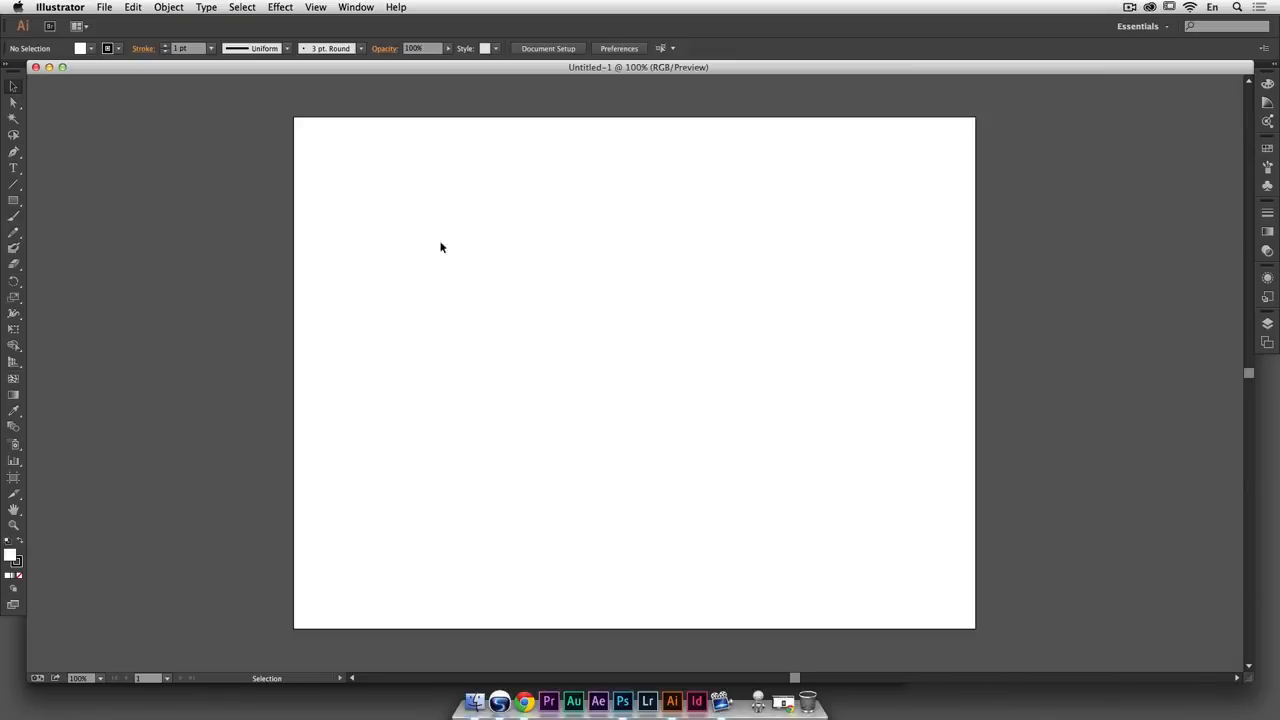
Place Rope.psd from the Episode-009-Source-Files folder as an embedded, unlinked image and position it near the artboard's upper edge
{"action": "left_click", "coordinate": [107, 7]}
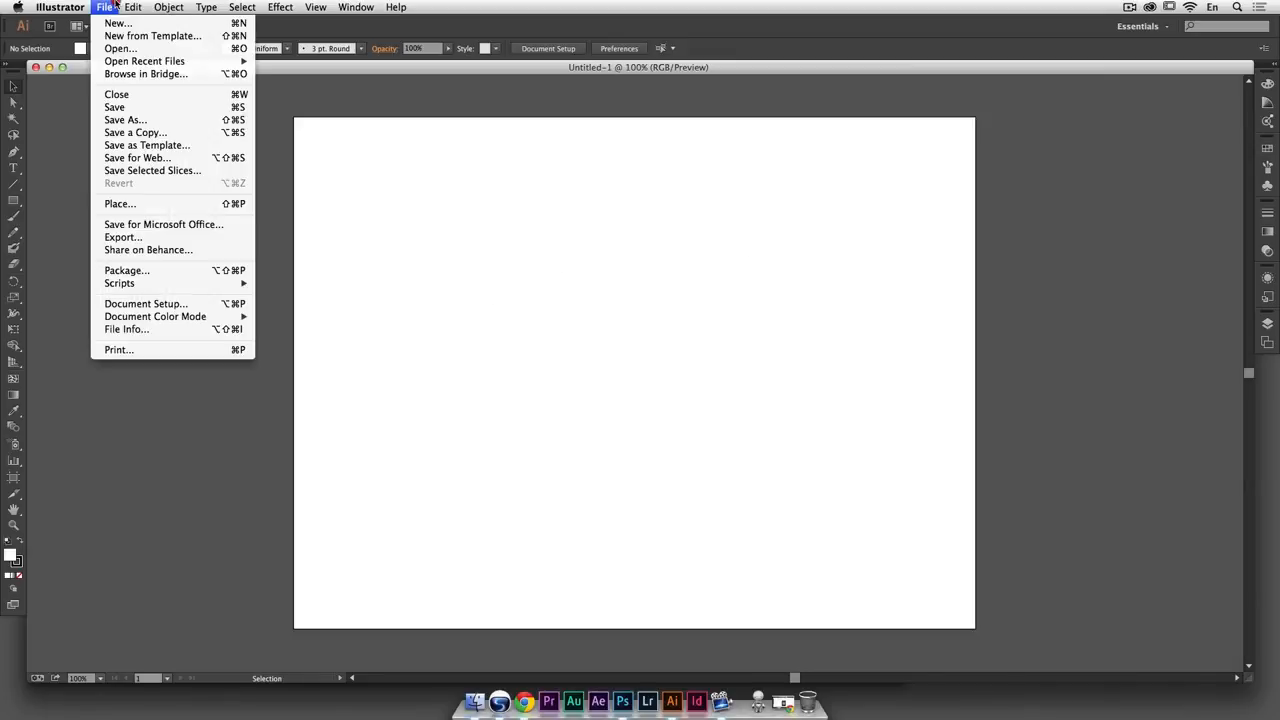
{"action": "left_click", "coordinate": [131, 205]}
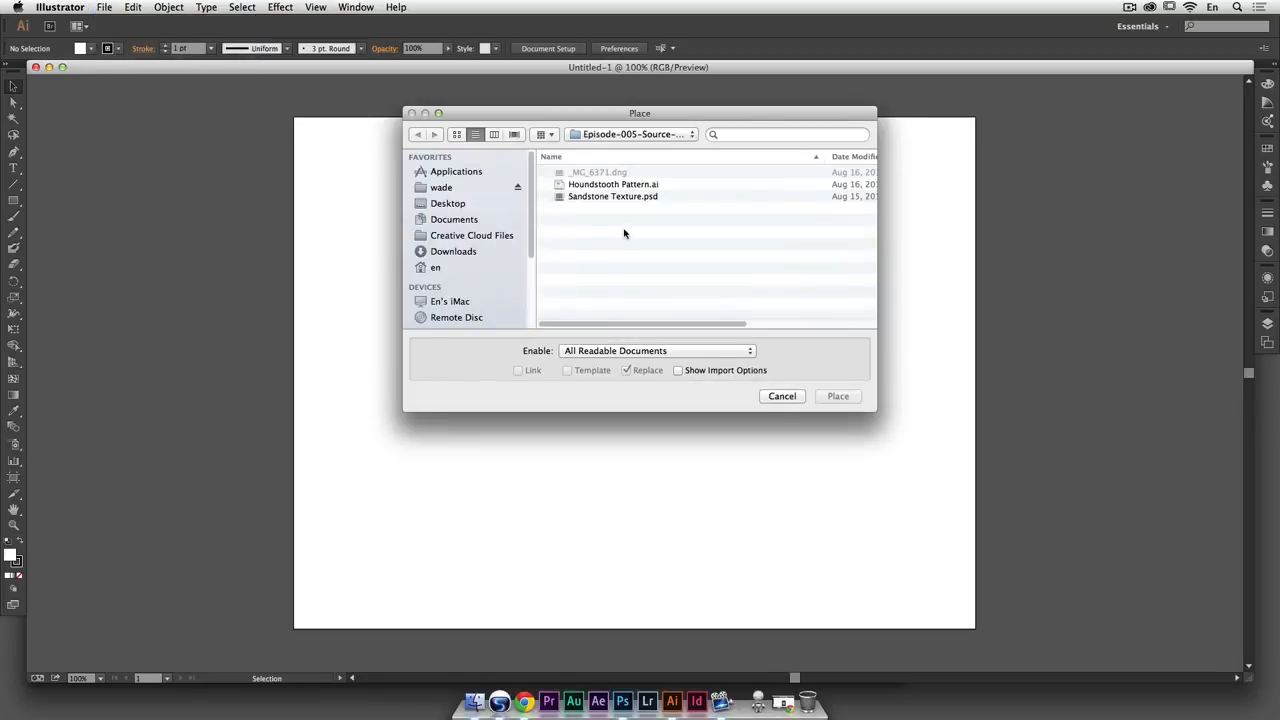
{"action": "key", "text": "super+d"}
{"action": "double_click", "coordinate": [610, 174]}
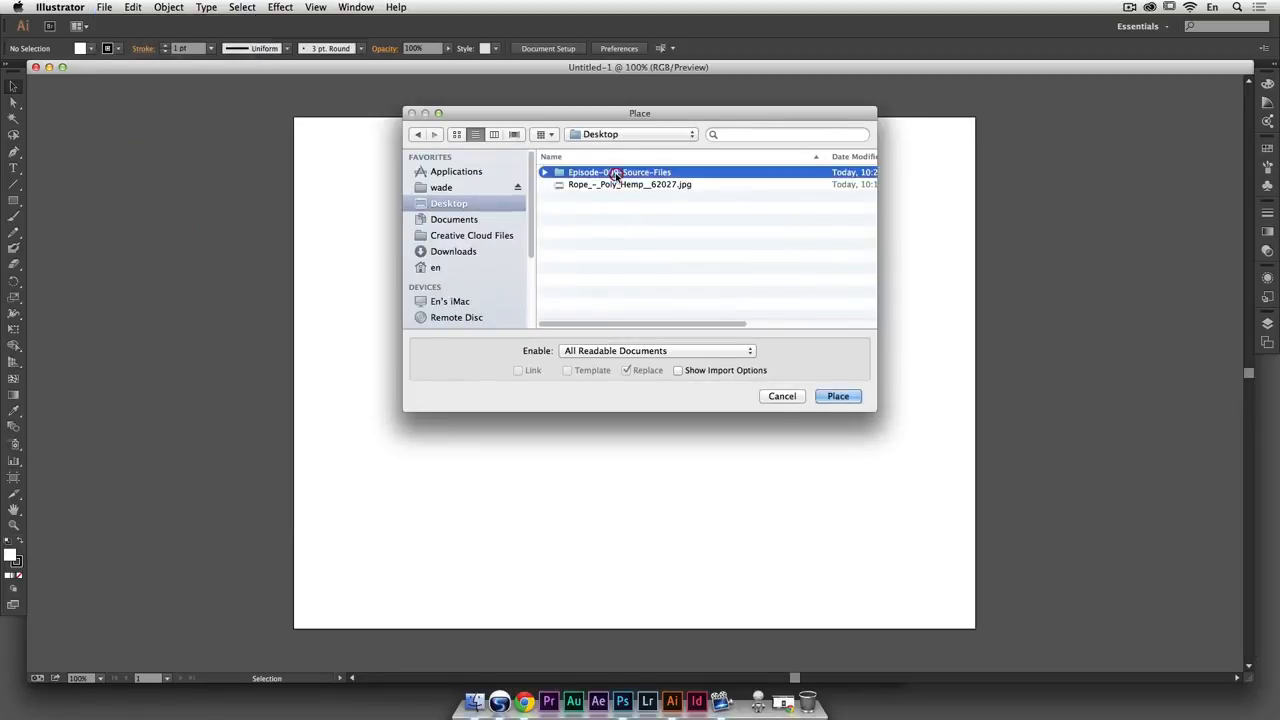
{"action": "left_click", "coordinate": [610, 175]}
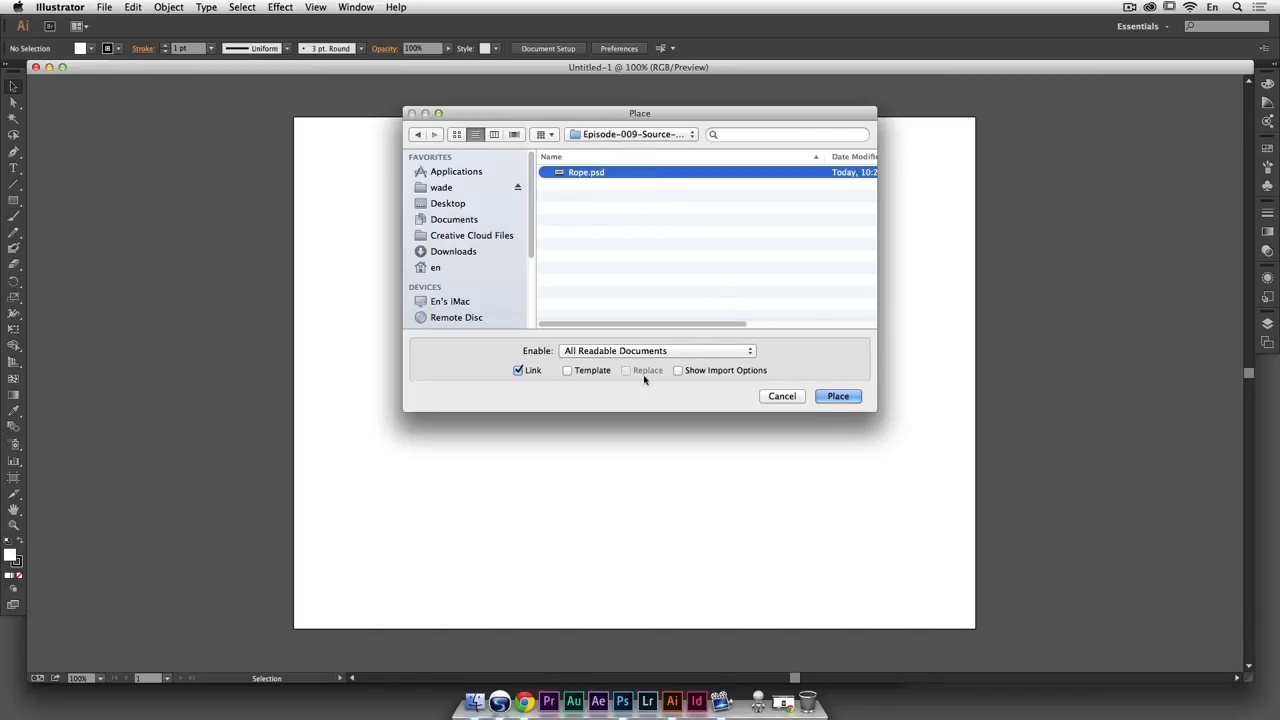
{"action": "left_click", "coordinate": [534, 371]}
{"action": "left_click", "coordinate": [837, 397]}
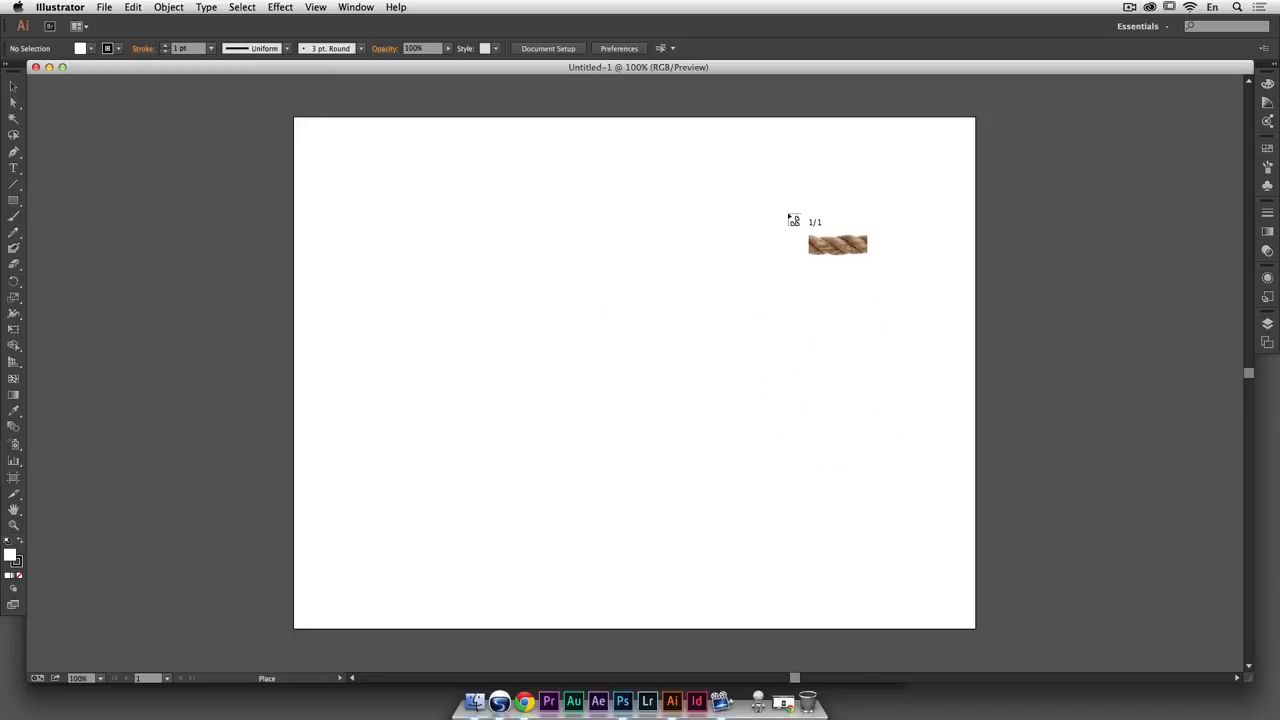
{"action": "left_click", "coordinate": [787, 213]}
{"action": "left_click_drag", "start_coordinate": [901, 300], "coordinate": [560, 251]}
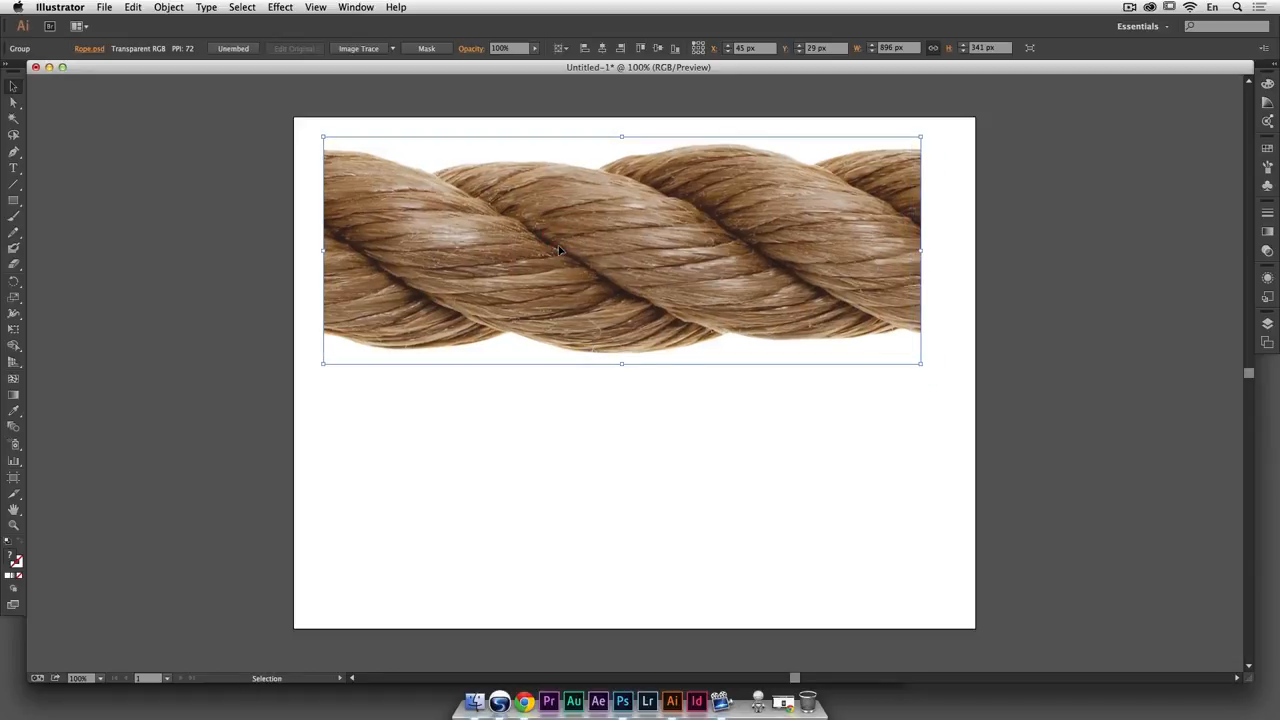
Show the brushes, enlarge their list, and start a new Pattern Brush from the selected rope image
{"action": "left_click", "coordinate": [356, 7]}
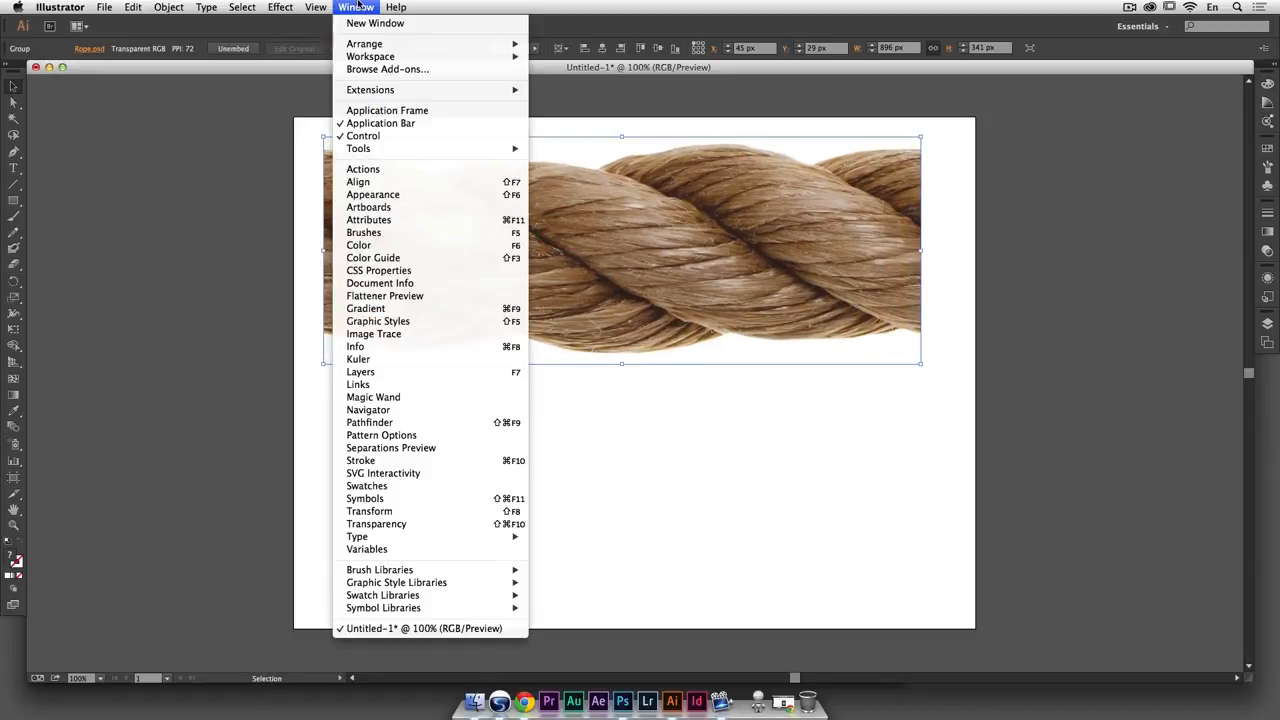
{"action": "left_click", "coordinate": [409, 232]}
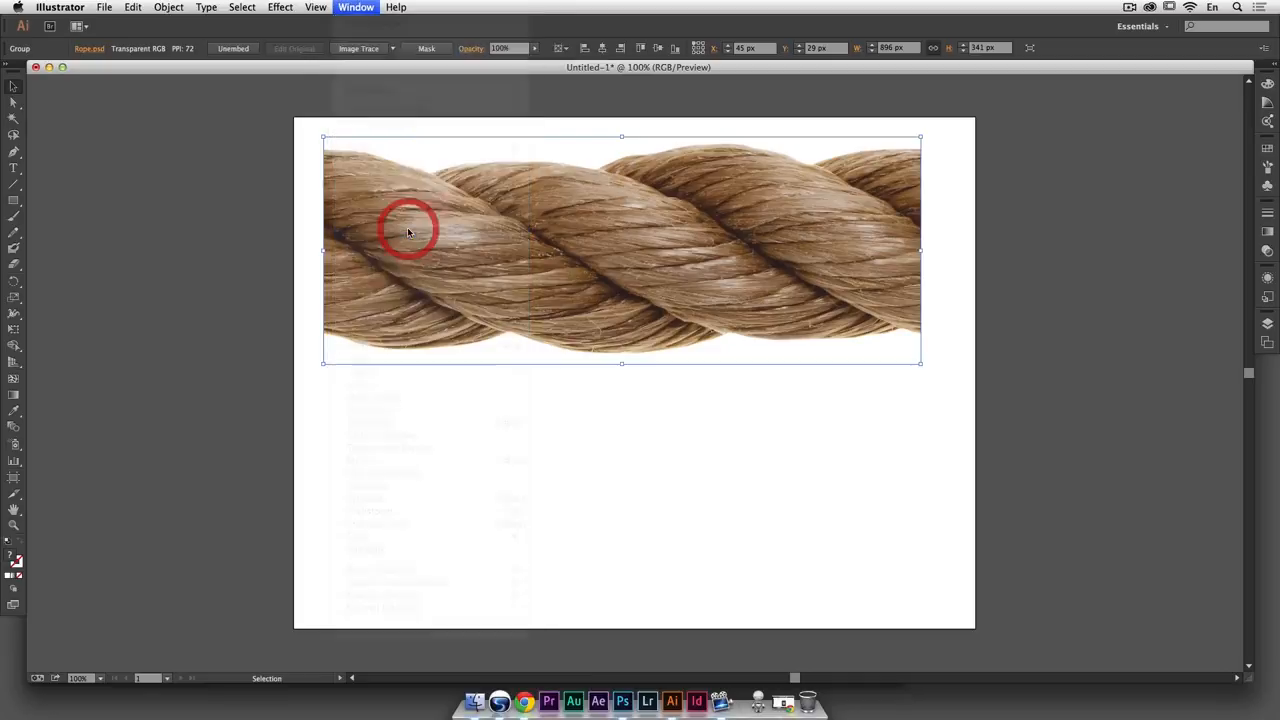
{"action": "left_click_drag", "start_coordinate": [1247, 216], "coordinate": [1240, 422]}
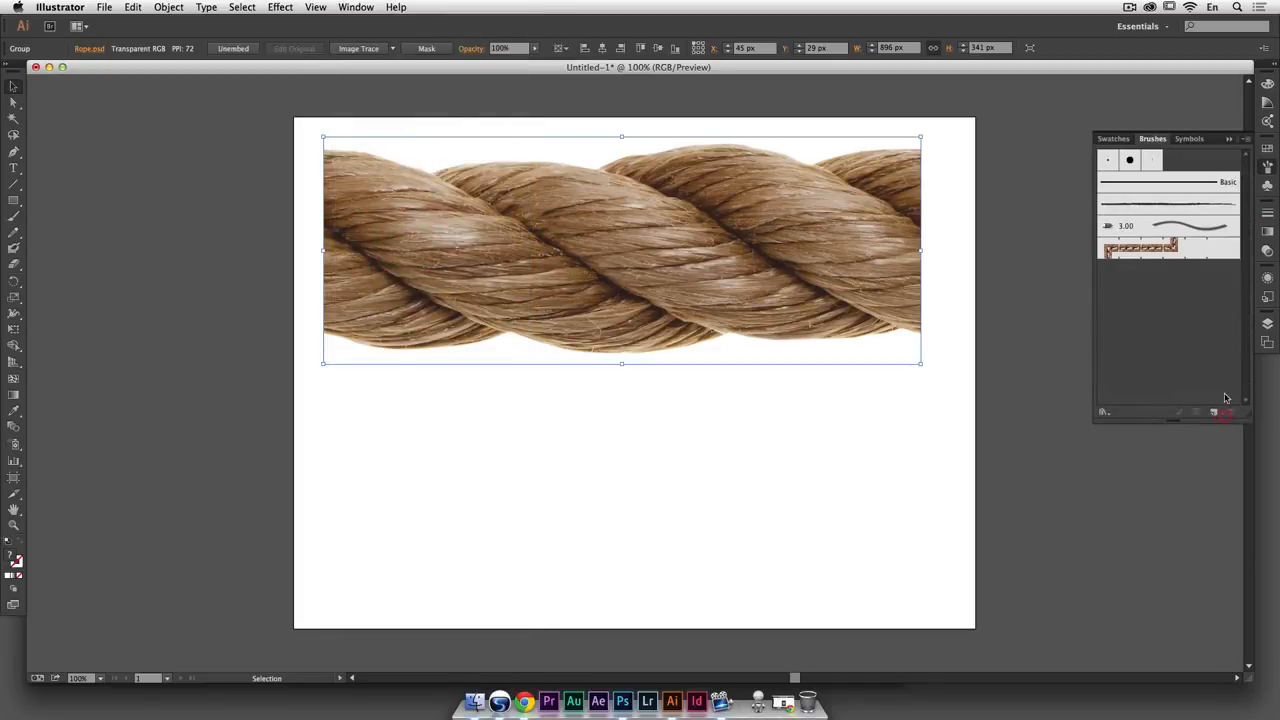
{"action": "left_click", "coordinate": [1245, 141]}
{"action": "left_click", "coordinate": [1245, 145]}
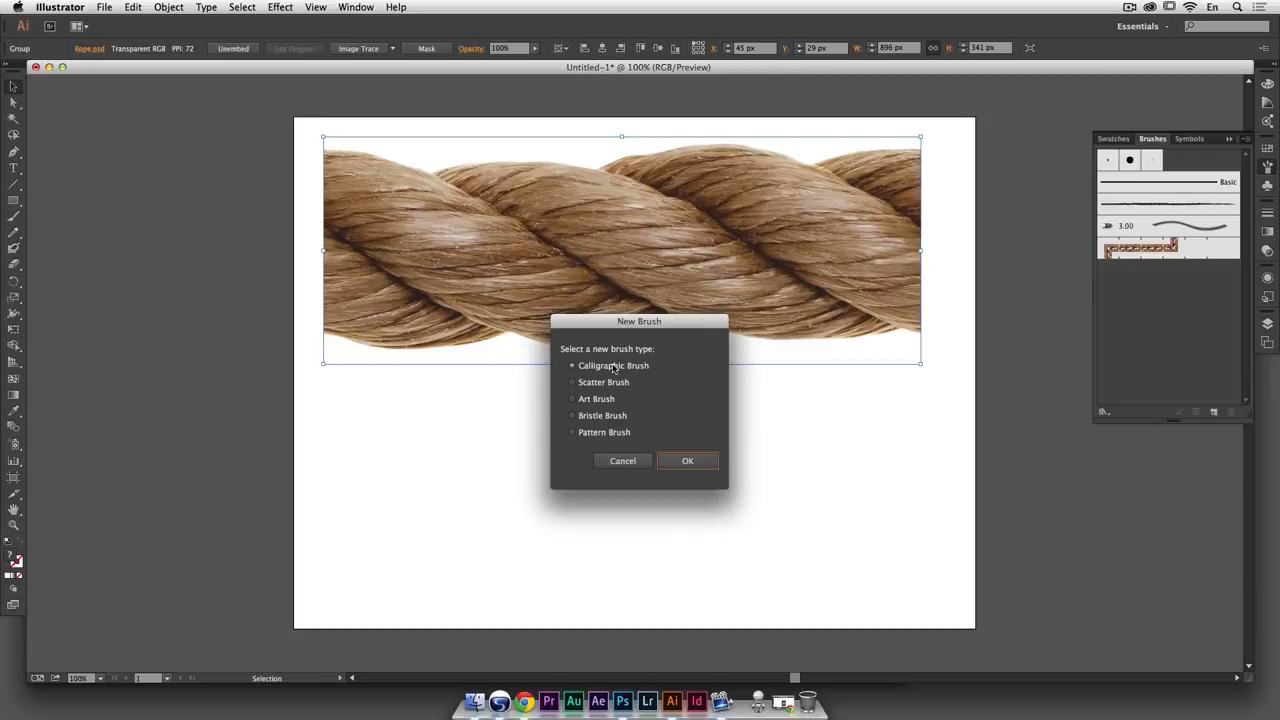
{"action": "left_click", "coordinate": [621, 437]}
{"action": "left_click", "coordinate": [702, 464]}
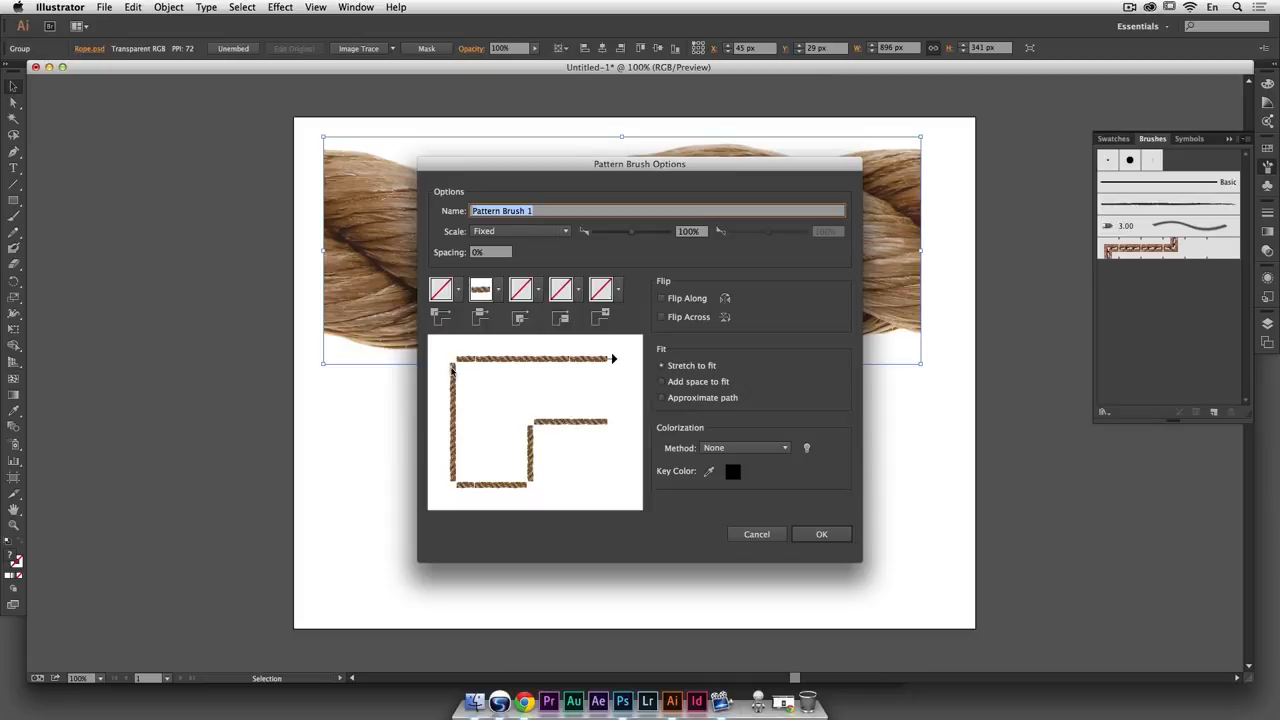
Try the Auto-Sliced tile for the pattern brush's outer corner
{"action": "left_click", "coordinate": [458, 292]}
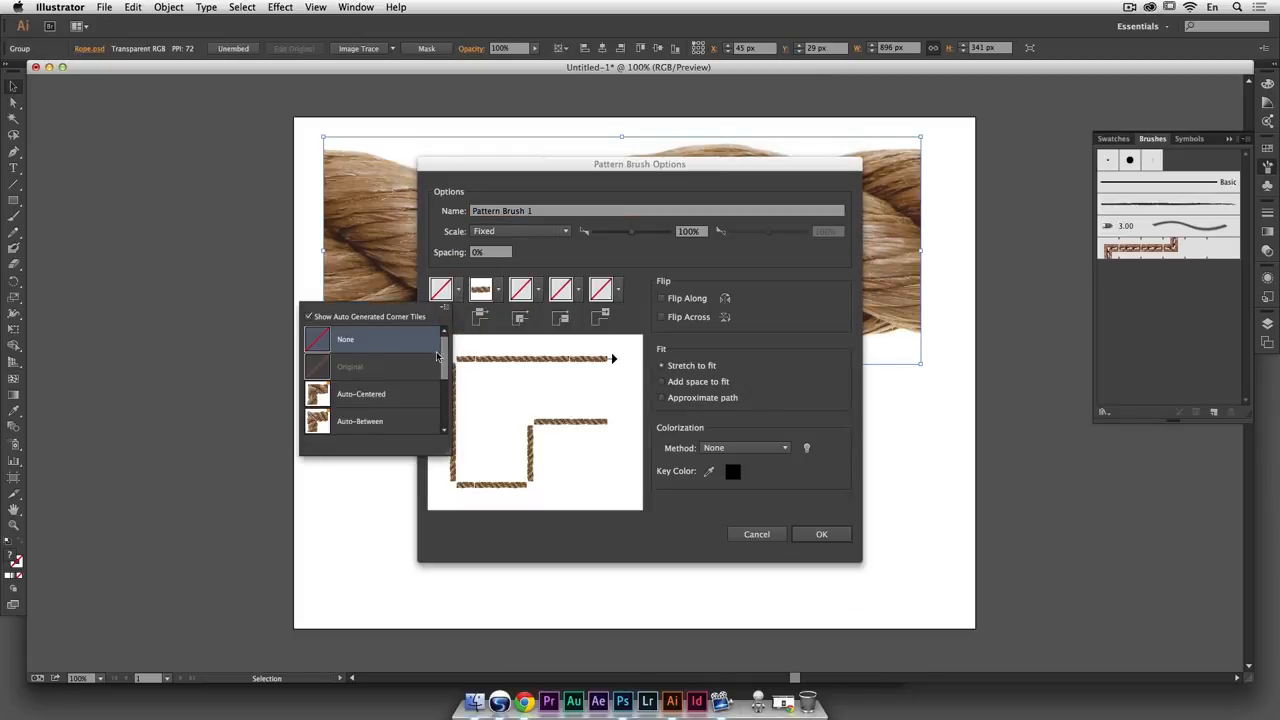
{"action": "left_click", "coordinate": [446, 432]}
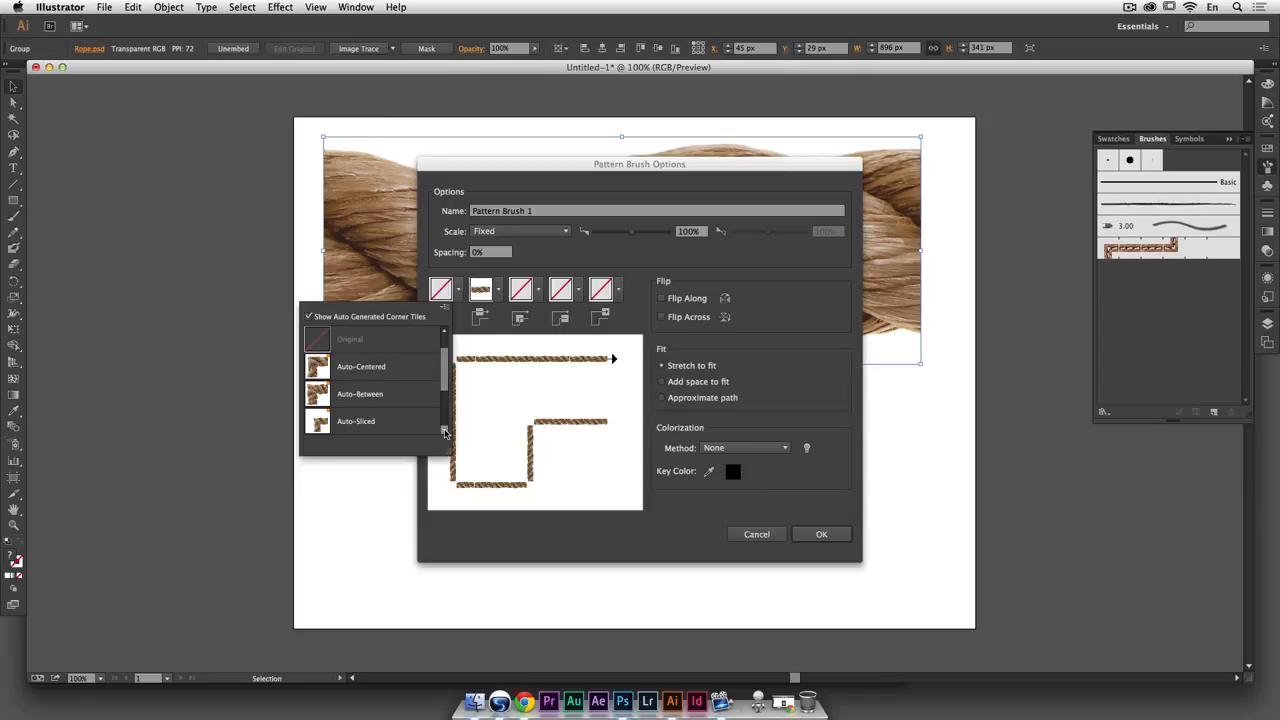
{"action": "left_click", "coordinate": [419, 427]}
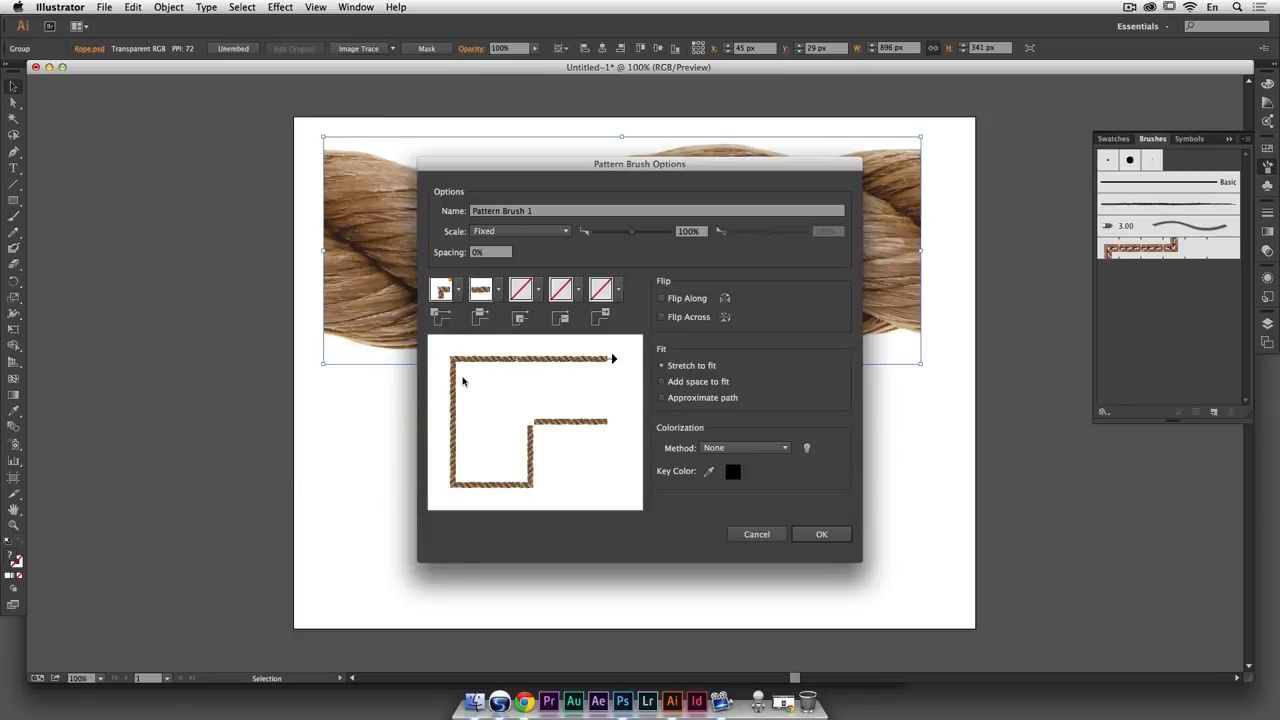
Set both the outer corner tile and the inner corner tile of the pattern brush to Auto-Centered
{"action": "left_click", "coordinate": [449, 317]}
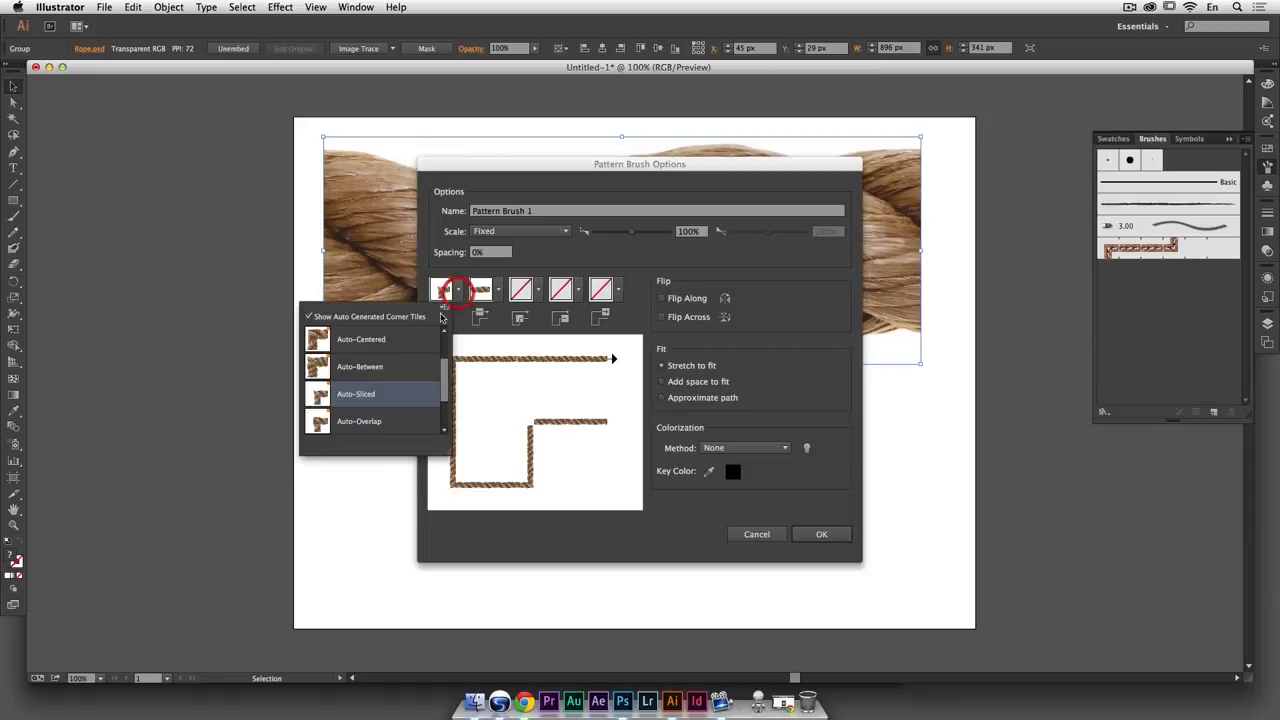
{"action": "left_click", "coordinate": [415, 343]}
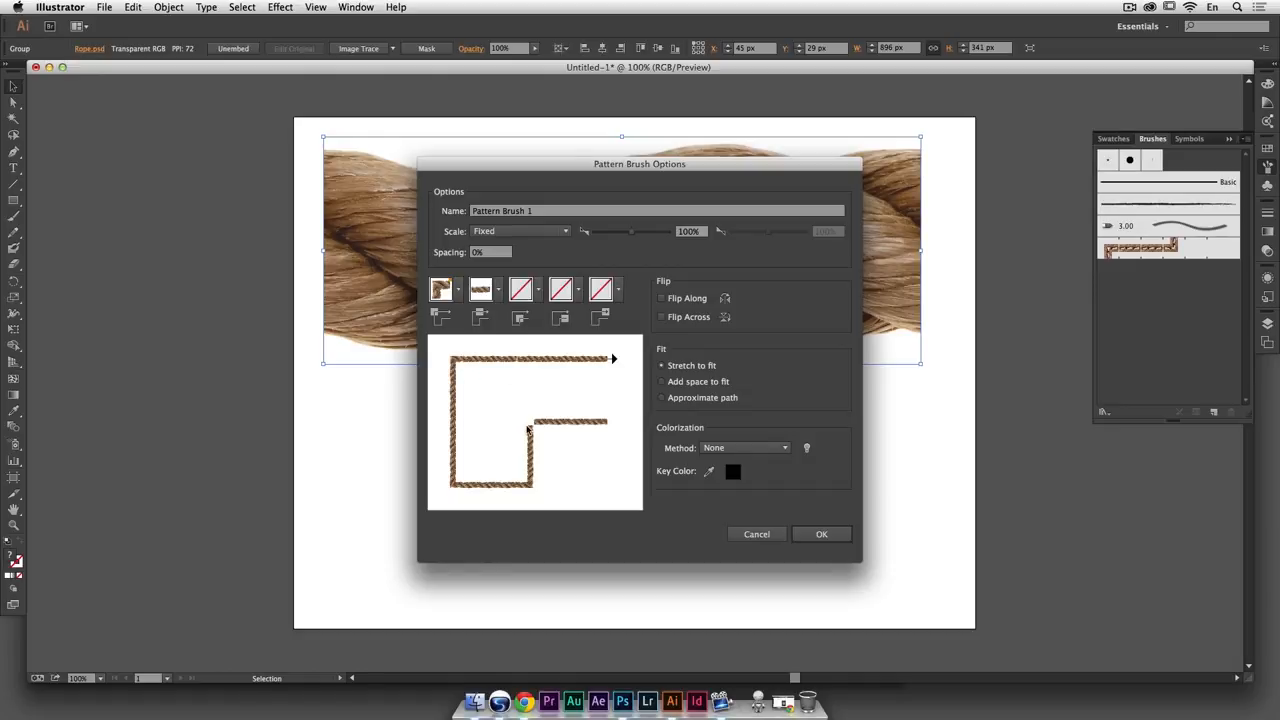
{"action": "left_click", "coordinate": [524, 294]}
{"action": "left_click", "coordinate": [491, 395]}
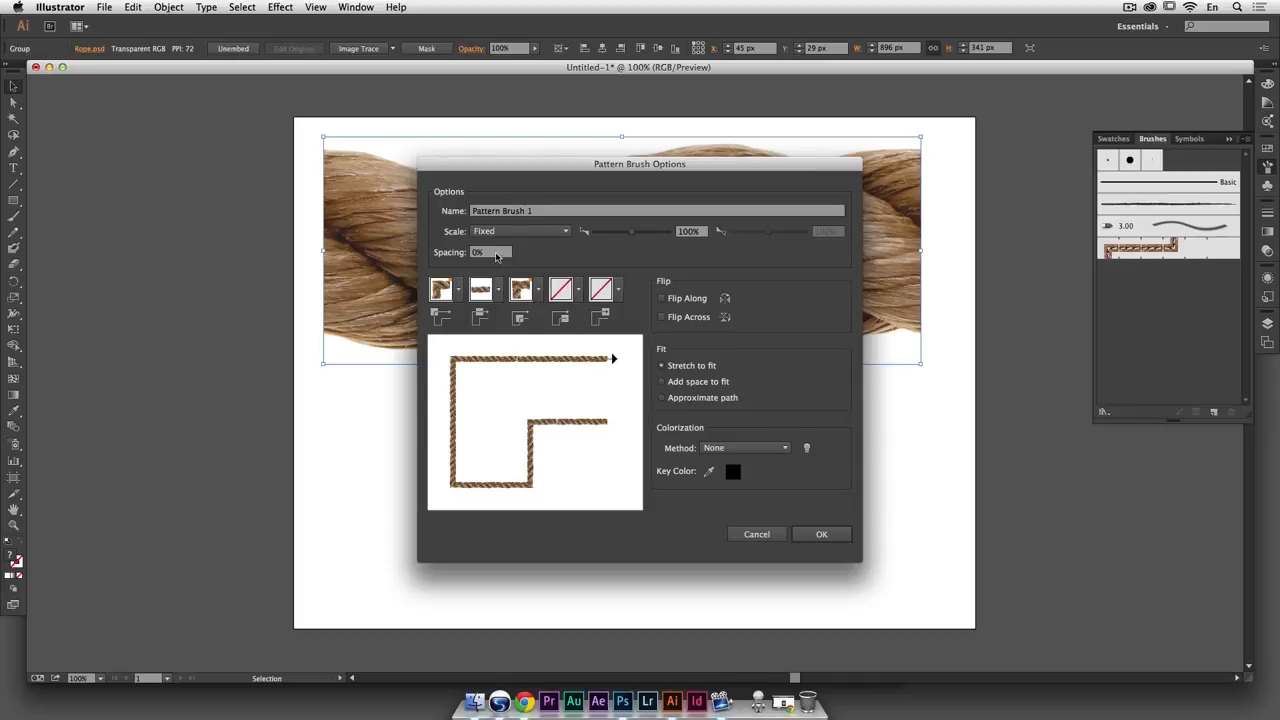
Name the pattern brush Rope, create it, and move the rope image off the artboard to its right side
{"action": "triple_click", "coordinate": [537, 212]}
{"action": "type", "text": "Rope"}
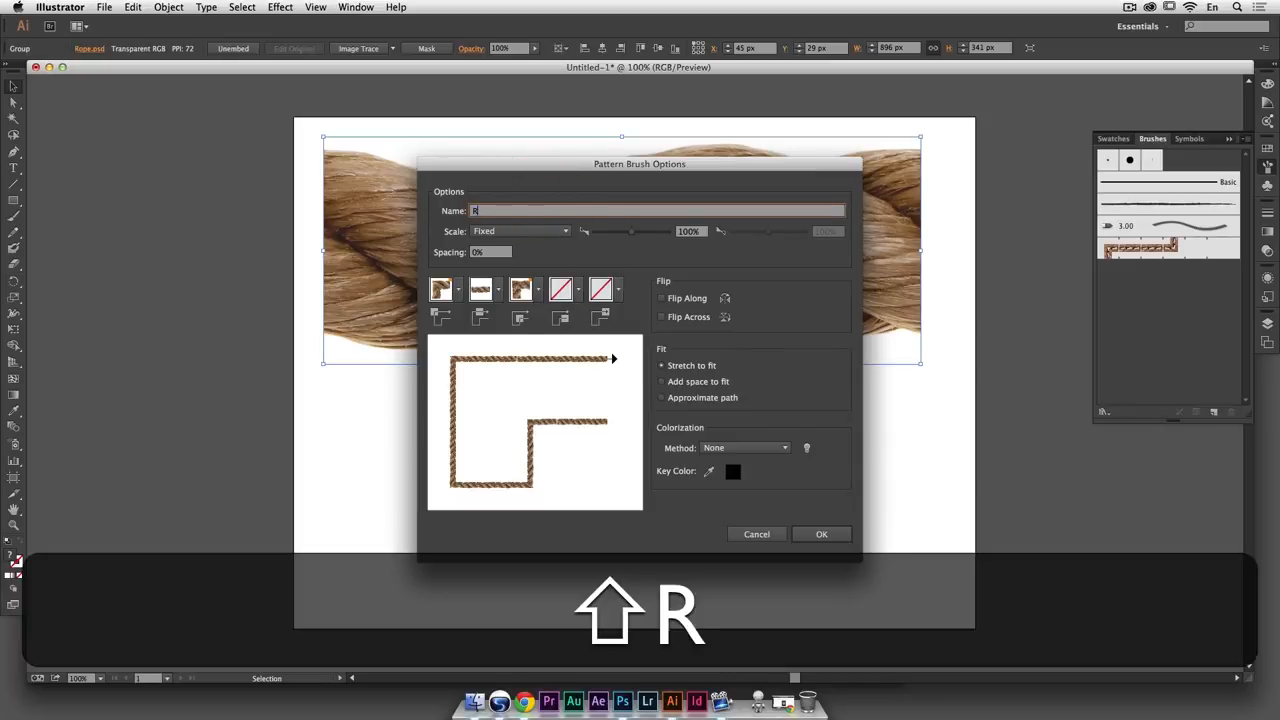
{"action": "left_click", "coordinate": [821, 534]}
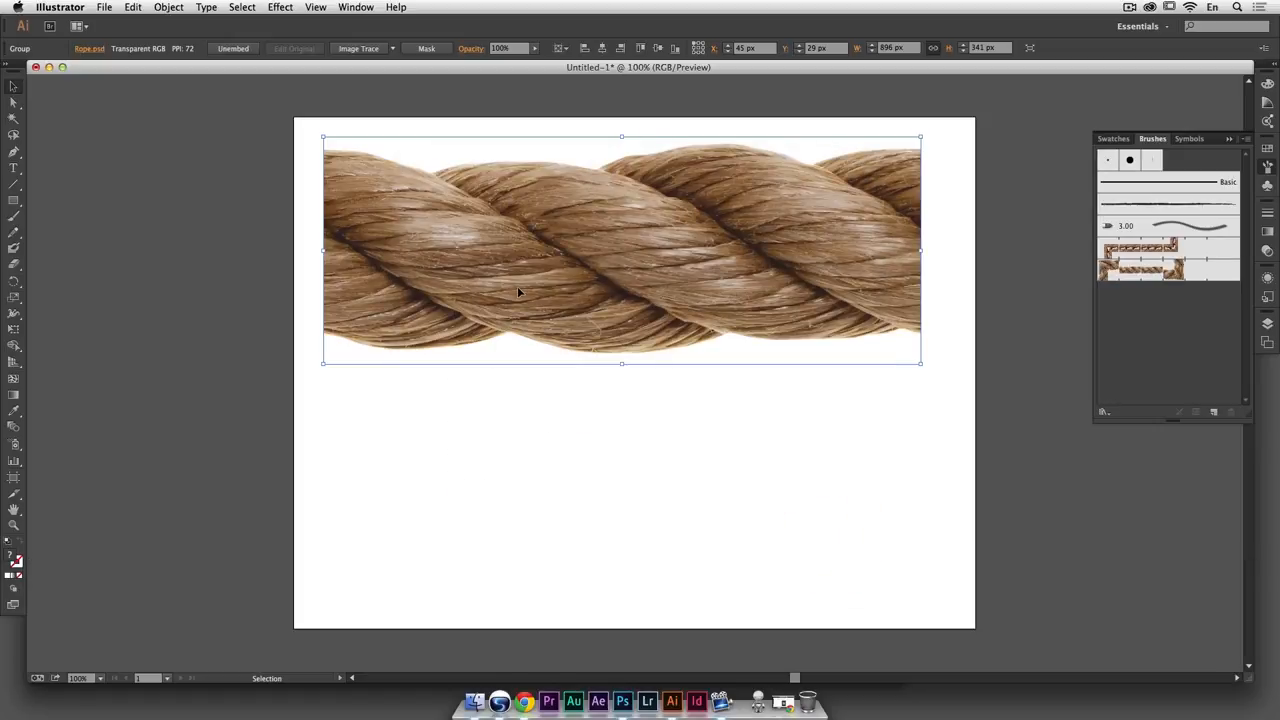
{"action": "mouse_move", "coordinate": [362, 322]}
{"action": "left_mouse_down"}
{"action": "mouse_move", "coordinate": [929, 308]}
{"action": "mouse_move", "coordinate": [1036, 287]}
{"action": "left_mouse_up"}
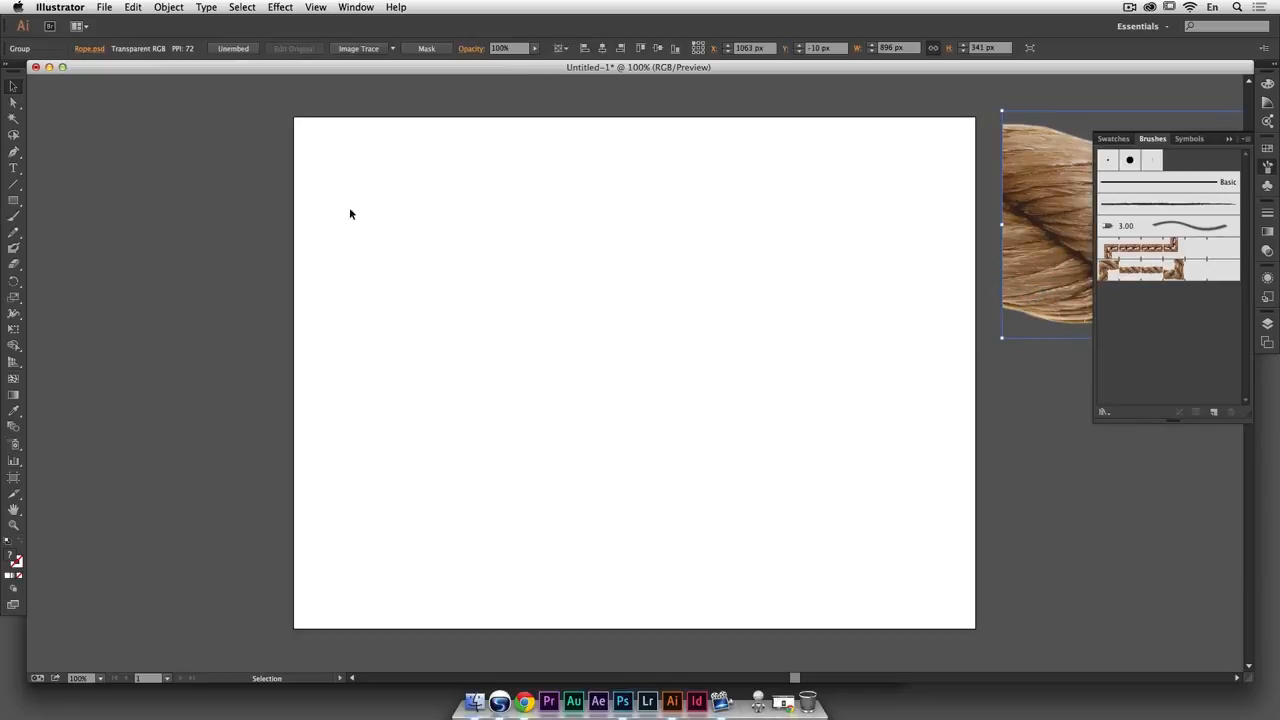
Draw an open wave-shaped path about 718 px wide and 262 px high with the Pen tool and apply the Rope brush to it
{"action": "left_click", "coordinate": [14, 153]}
{"action": "left_click_drag", "start_coordinate": [337, 398], "coordinate": [357, 320]}
{"action": "left_click_drag", "start_coordinate": [567, 256], "coordinate": [634, 297]}
{"action": "left_click_drag", "start_coordinate": [815, 405], "coordinate": [905, 333]}
{"action": "left_click", "coordinate": [14, 86]}
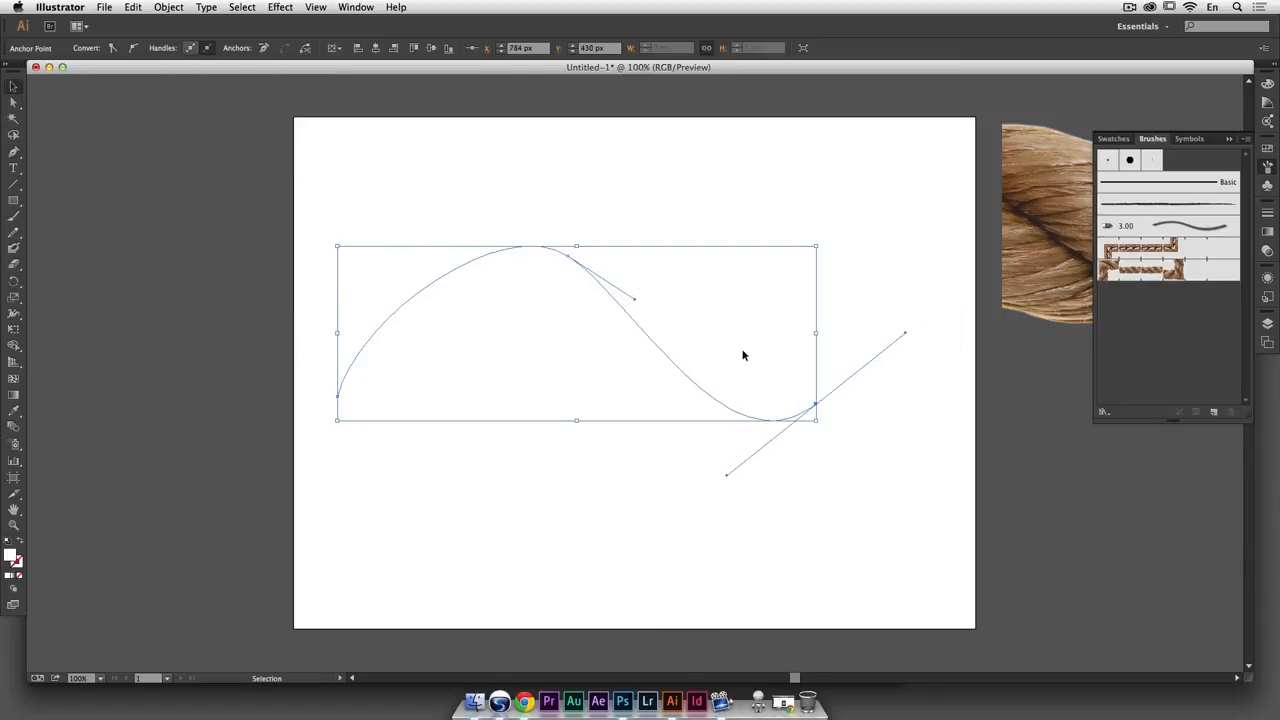
{"action": "left_click", "coordinate": [1160, 271]}
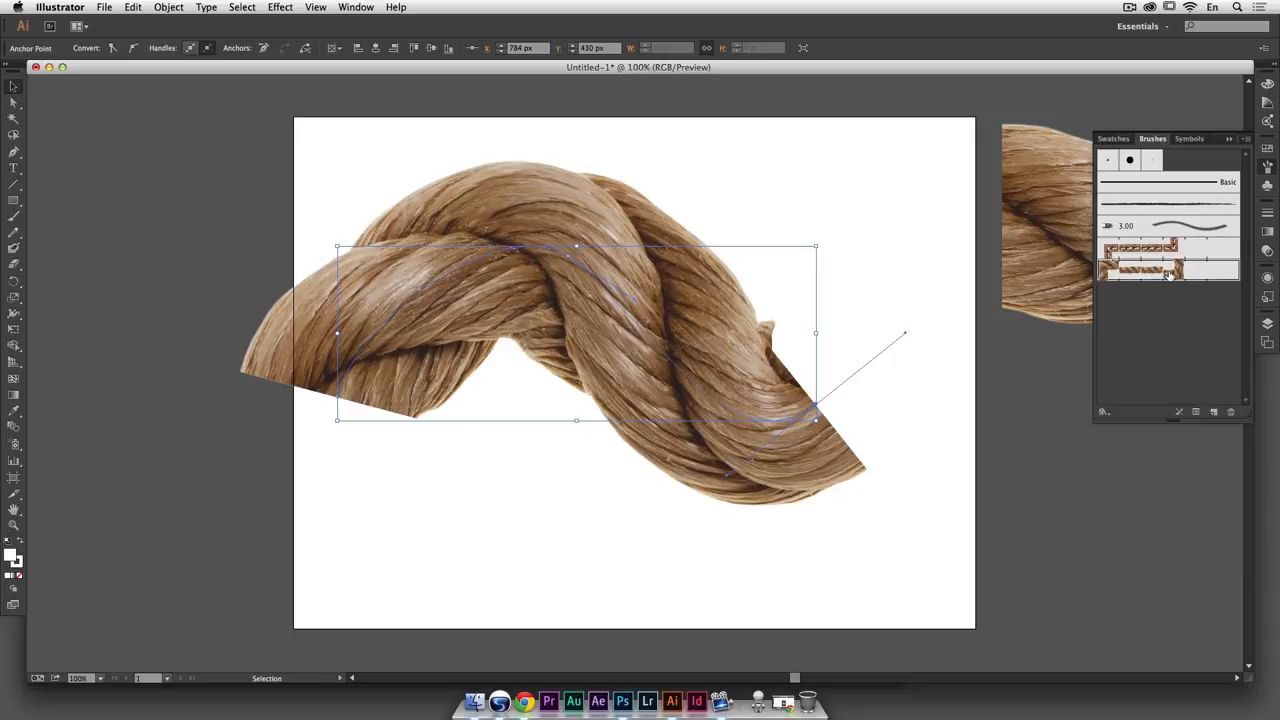
Try a 0.25 pt stroke weight on the rope path, and return the weight to 1 pt
{"action": "left_click", "coordinate": [1267, 212]}
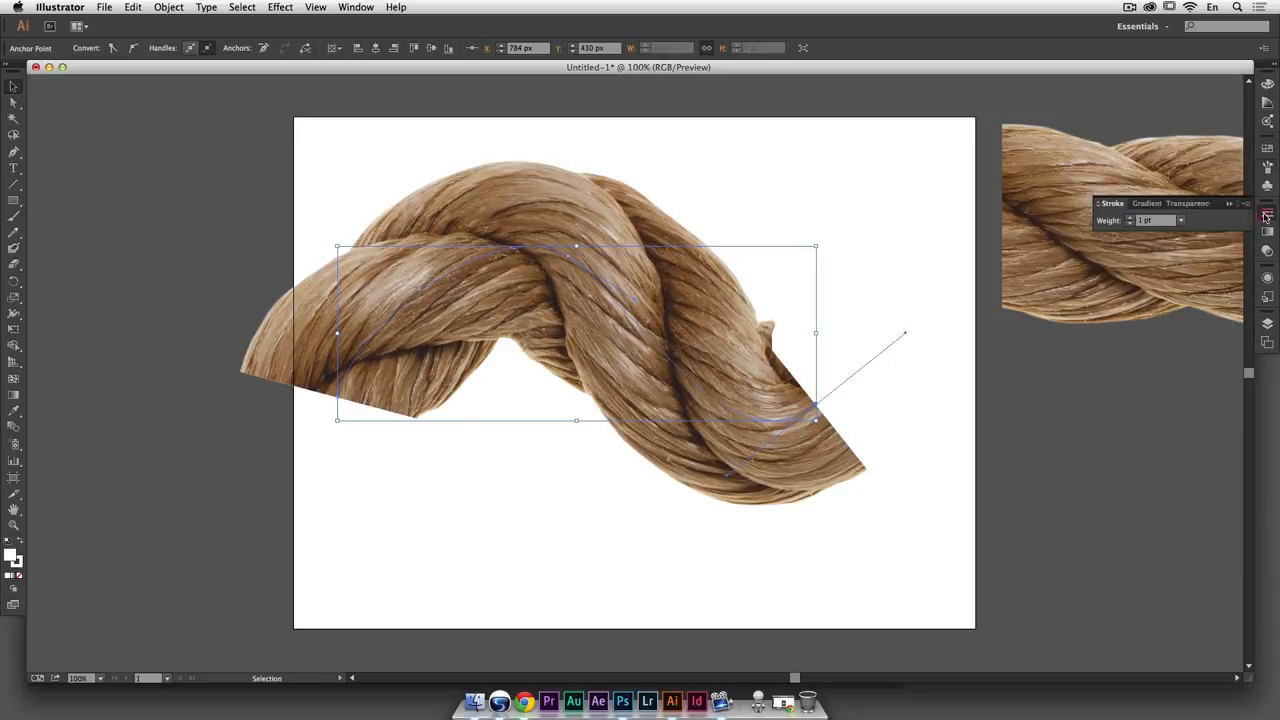
{"action": "left_click", "coordinate": [1182, 221]}
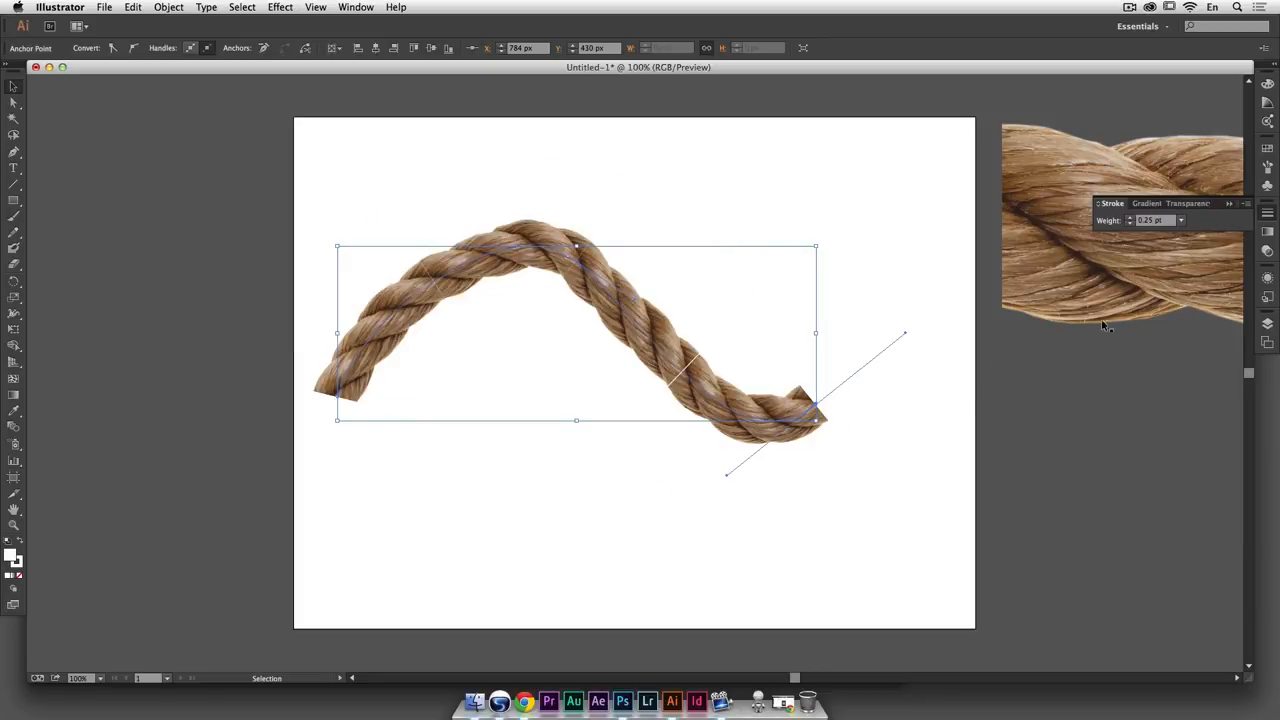
{"action": "left_click", "coordinate": [1181, 220]}
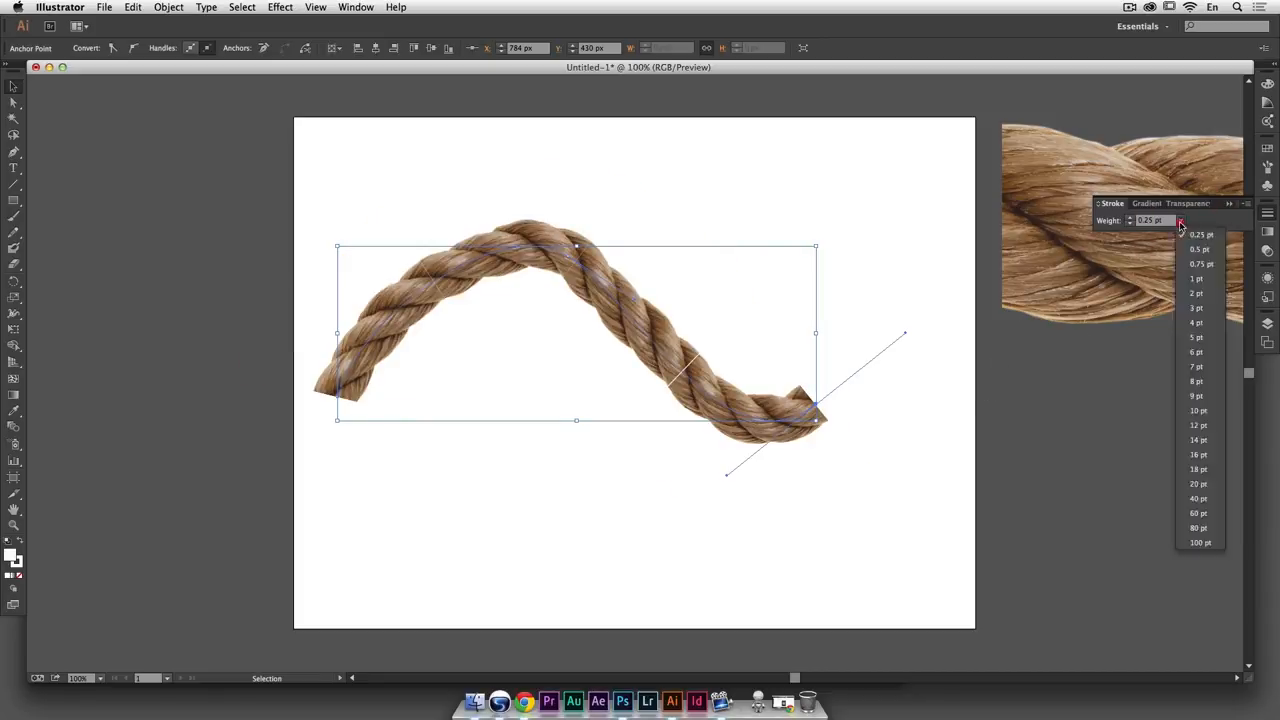
{"action": "left_click", "coordinate": [1195, 279]}
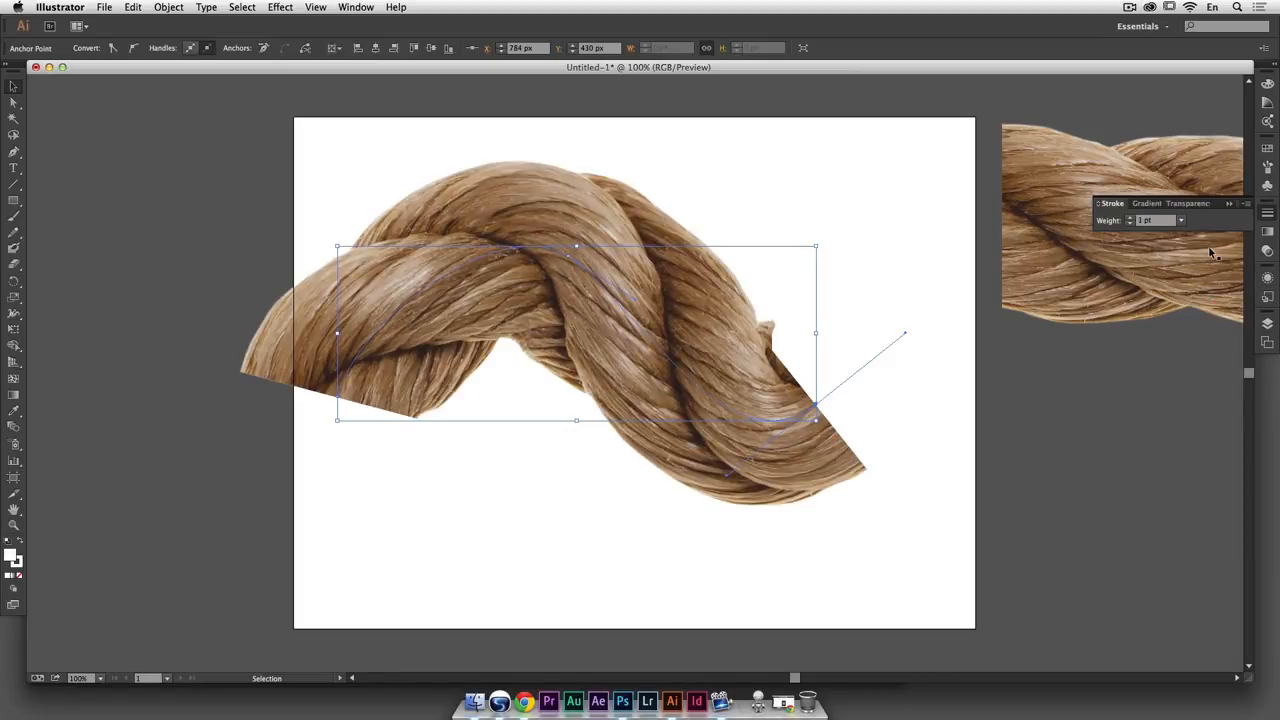
Show the brushes again and open the Rope brush's options with preview on, keeping the dialog clear of the path
{"action": "left_click", "coordinate": [368, 7]}
{"action": "left_click", "coordinate": [370, 7]}
{"action": "left_click", "coordinate": [370, 7]}
{"action": "left_click", "coordinate": [381, 233]}
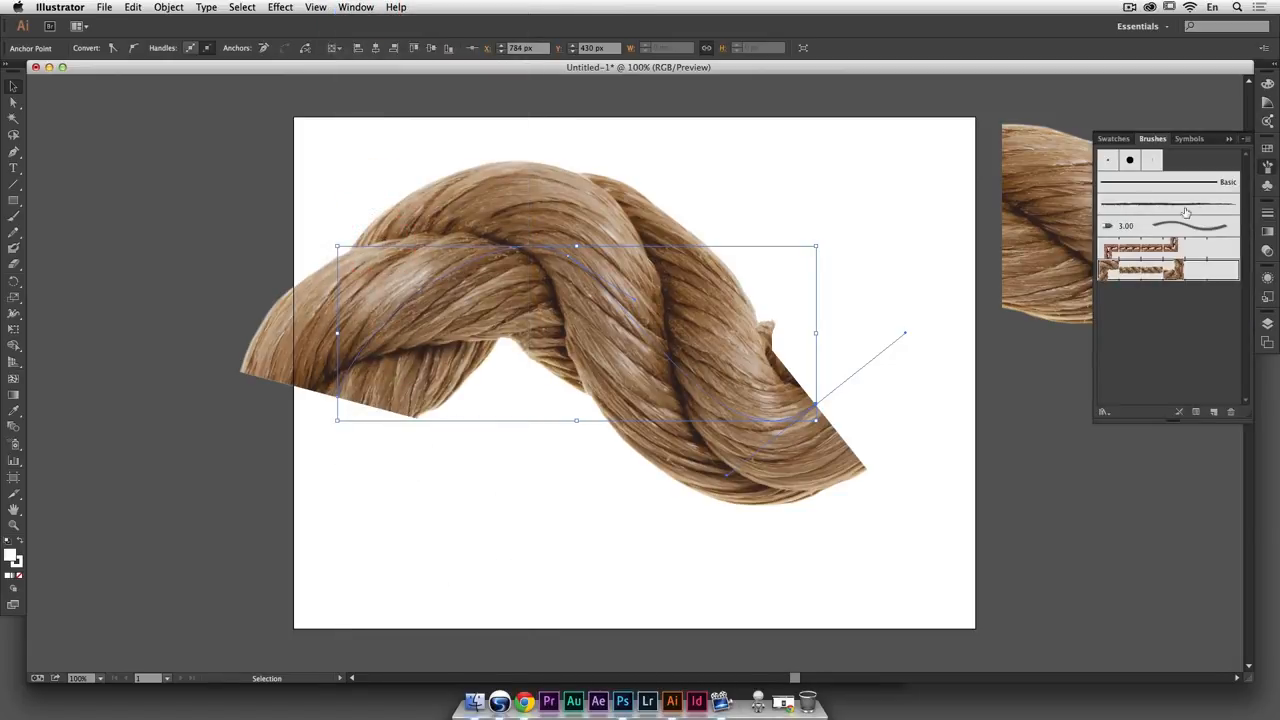
{"action": "double_click", "coordinate": [1183, 268]}
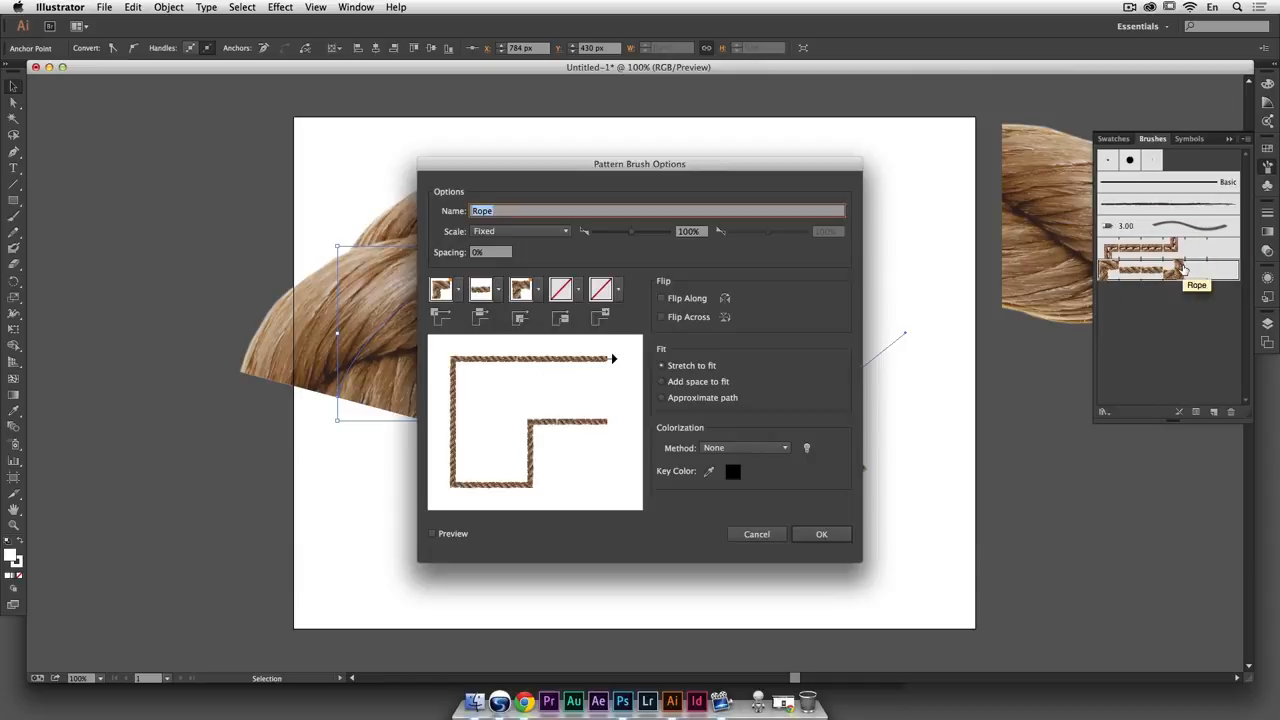
{"action": "left_click", "coordinate": [433, 533]}
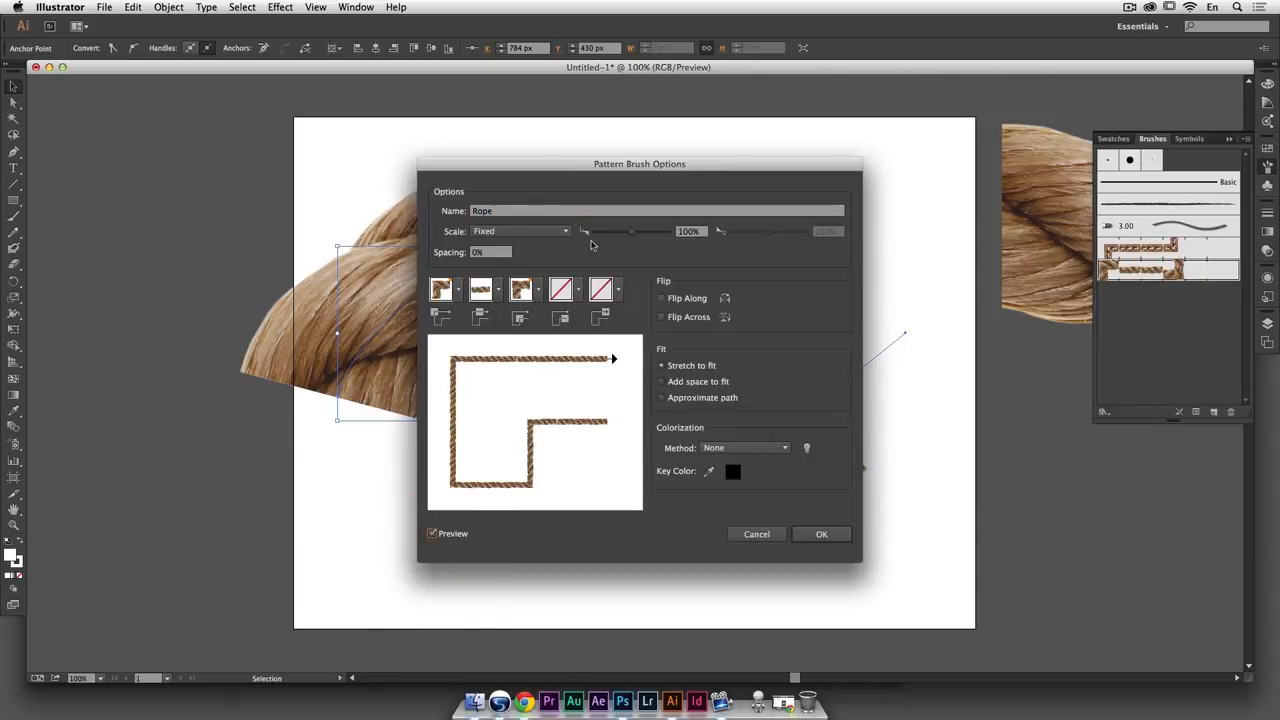
{"action": "left_click_drag", "start_coordinate": [567, 167], "coordinate": [750, 187]}
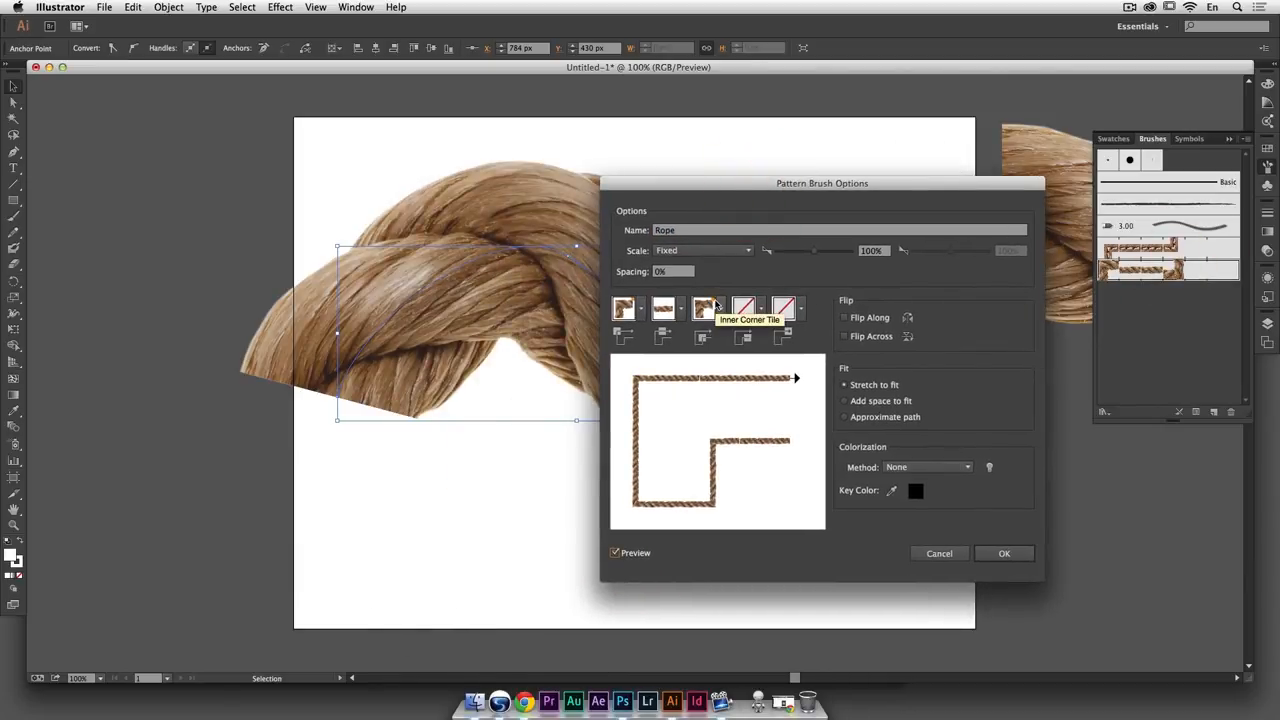
Reduce the Rope brush's fixed scale to 20%, 10% and finally 4% while previewing it on the whole path
{"action": "left_click_drag", "start_coordinate": [815, 258], "coordinate": [785, 257]}
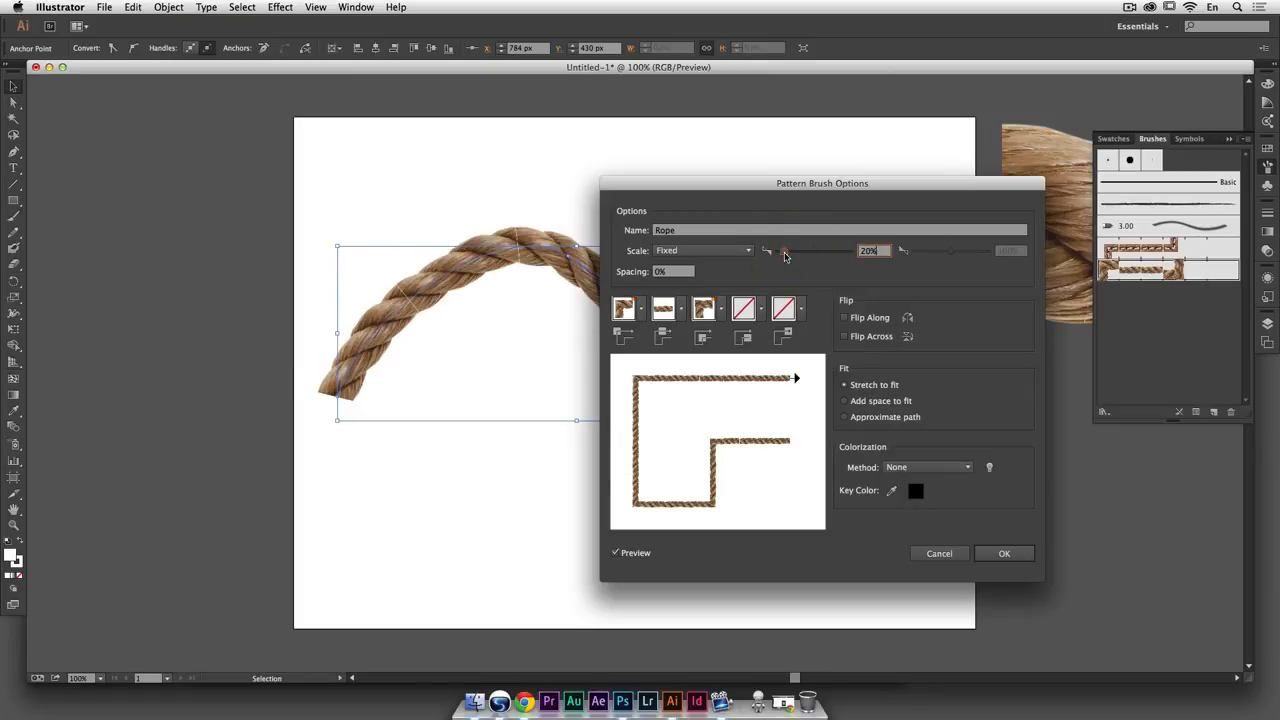
{"action": "left_click_drag", "start_coordinate": [783, 255], "coordinate": [783, 255]}
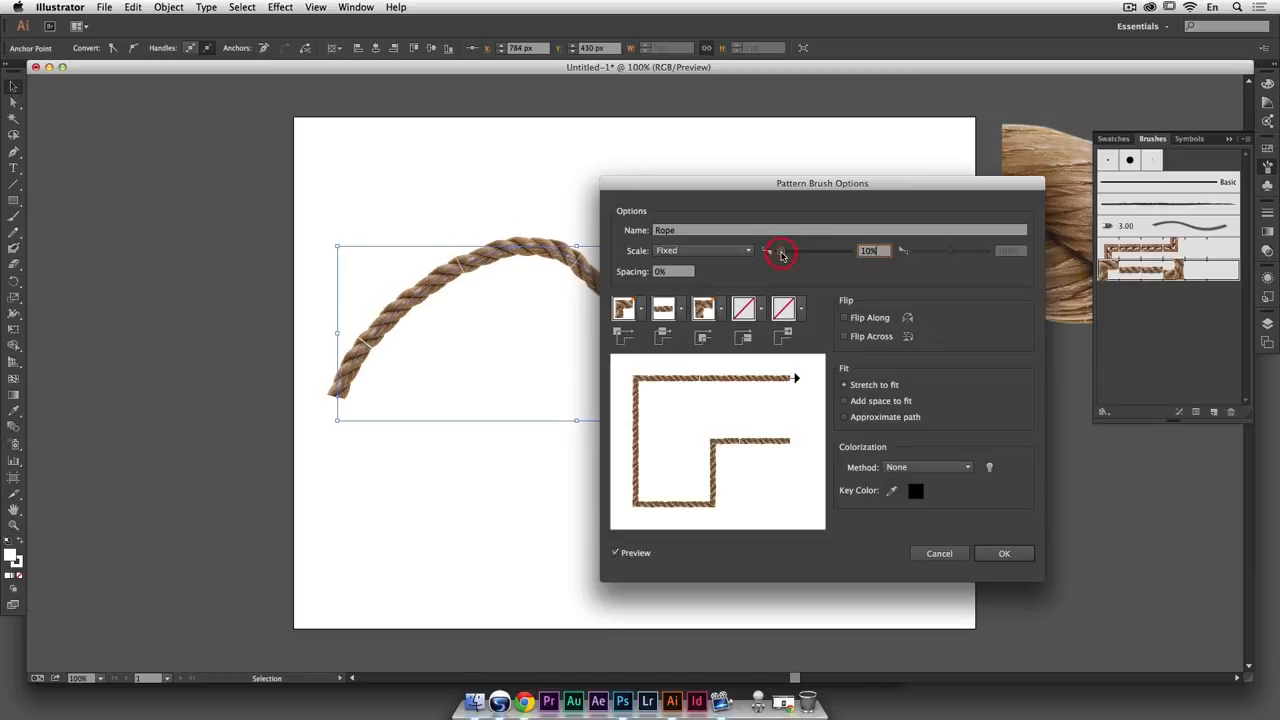
{"action": "mouse_move", "coordinate": [744, 186]}
{"action": "left_mouse_down"}
{"action": "mouse_move", "coordinate": [981, 215]}
{"action": "mouse_move", "coordinate": [909, 158]}
{"action": "left_mouse_up"}
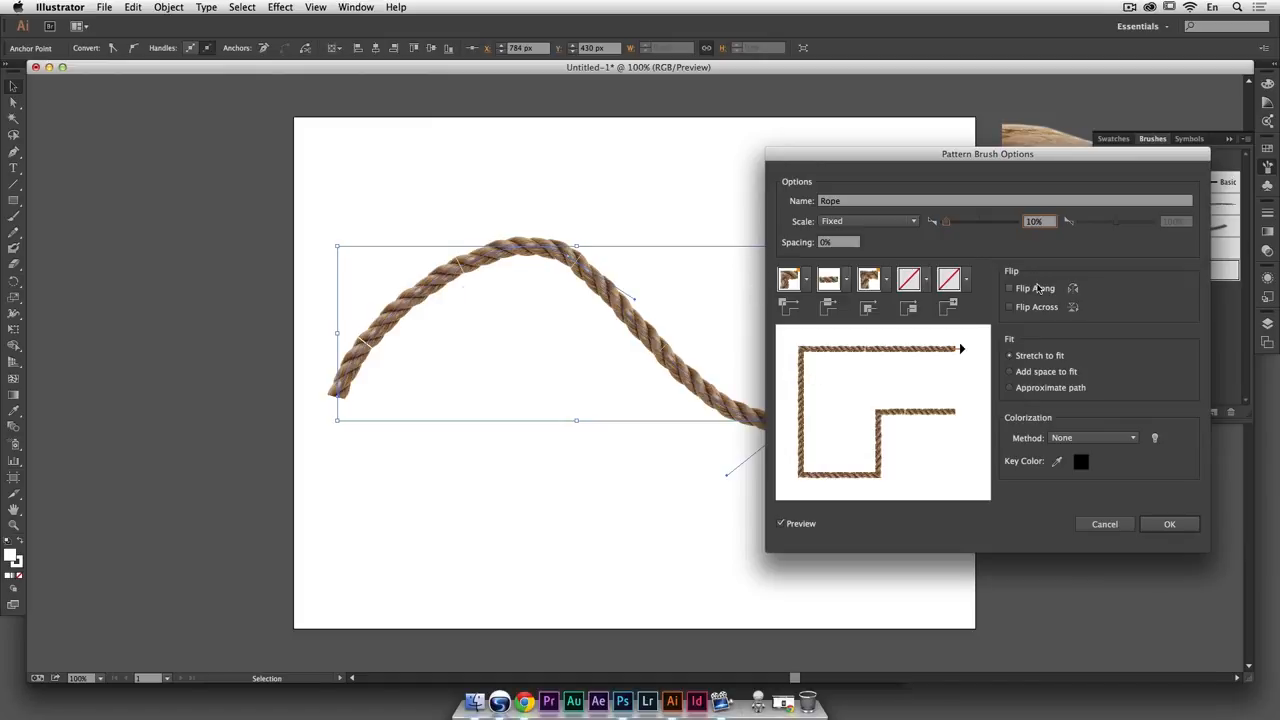
{"action": "mouse_move", "coordinate": [1005, 160]}
{"action": "left_mouse_down"}
{"action": "mouse_move", "coordinate": [1104, 153]}
{"action": "mouse_move", "coordinate": [985, 122]}
{"action": "mouse_move", "coordinate": [910, 120]}
{"action": "mouse_move", "coordinate": [962, 128]}
{"action": "left_mouse_up"}
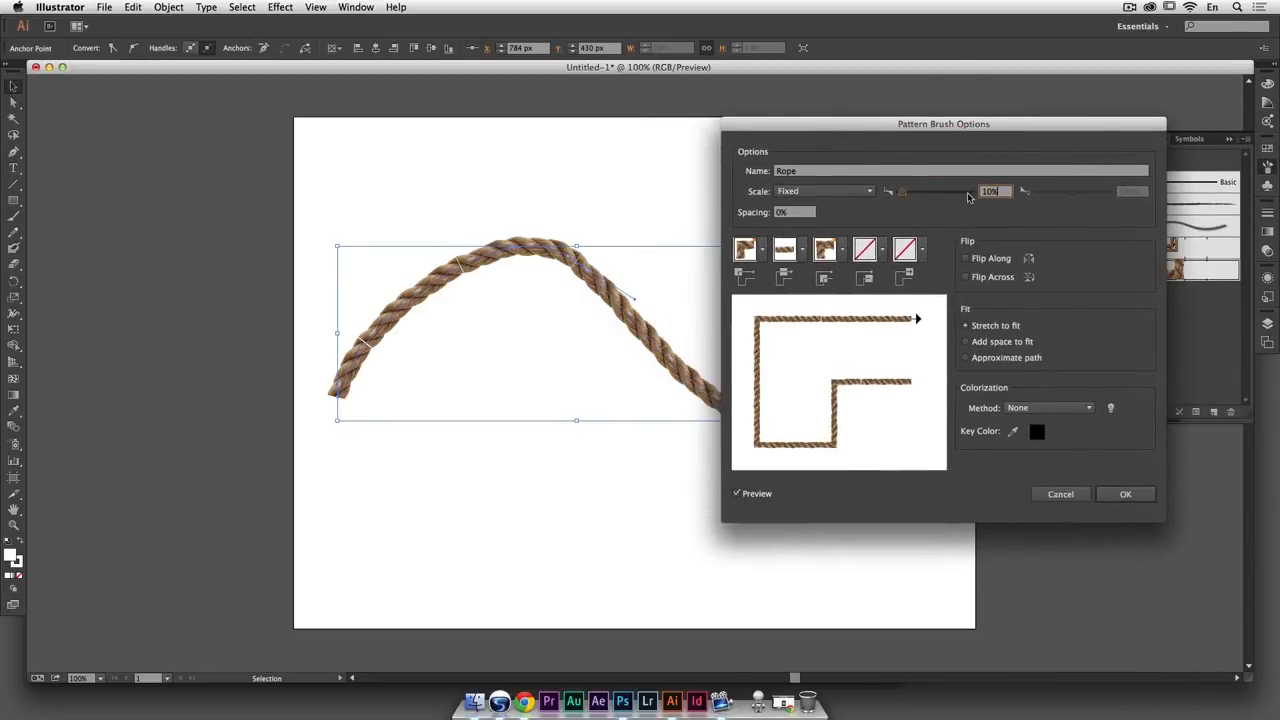
{"action": "left_click_drag", "start_coordinate": [901, 195], "coordinate": [899, 195]}
{"action": "left_click", "coordinate": [899, 195]}
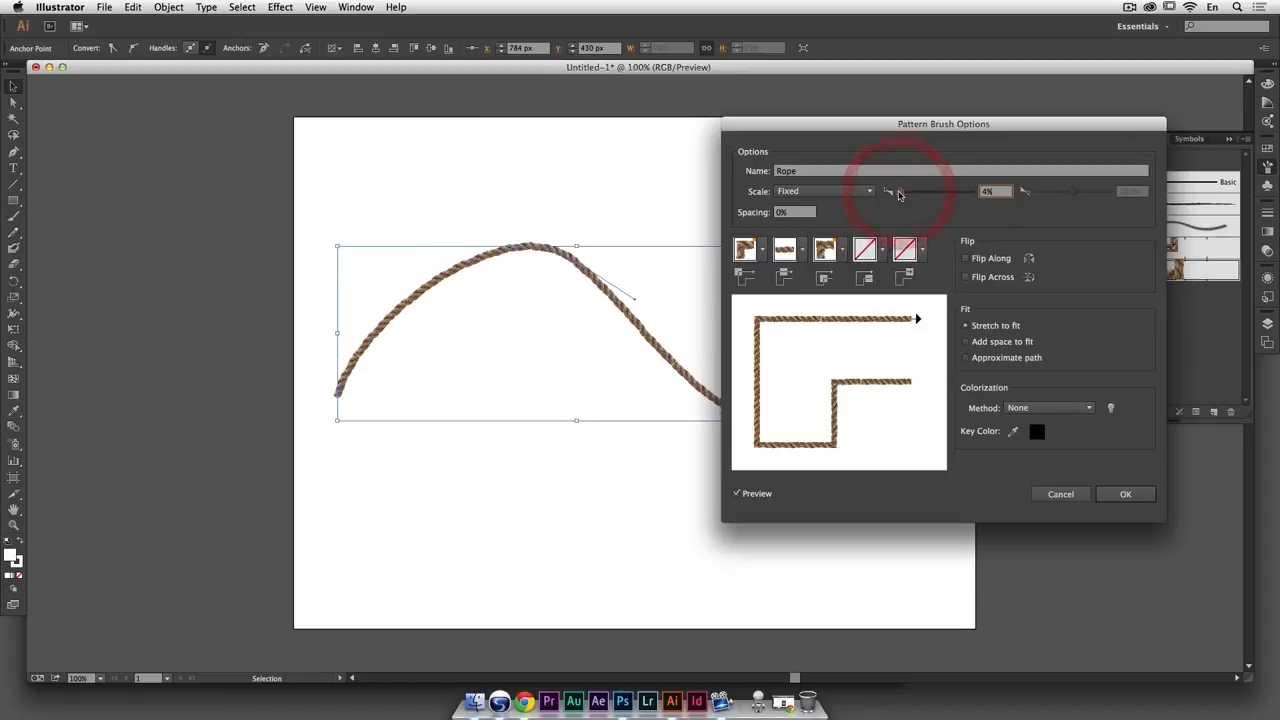
Try a scale of 5% for the Rope brush
{"action": "left_click", "coordinate": [993, 191]}
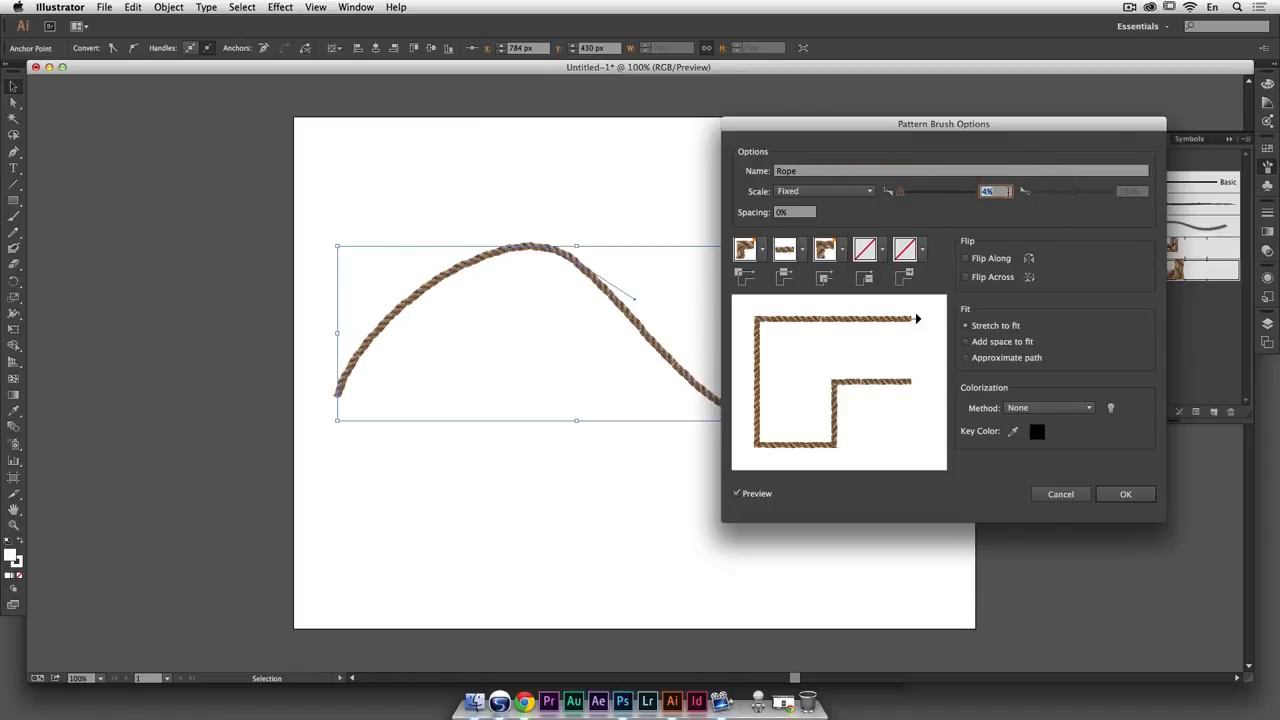
{"action": "type", "text": "5"}
{"action": "key", "text": "Tab"}
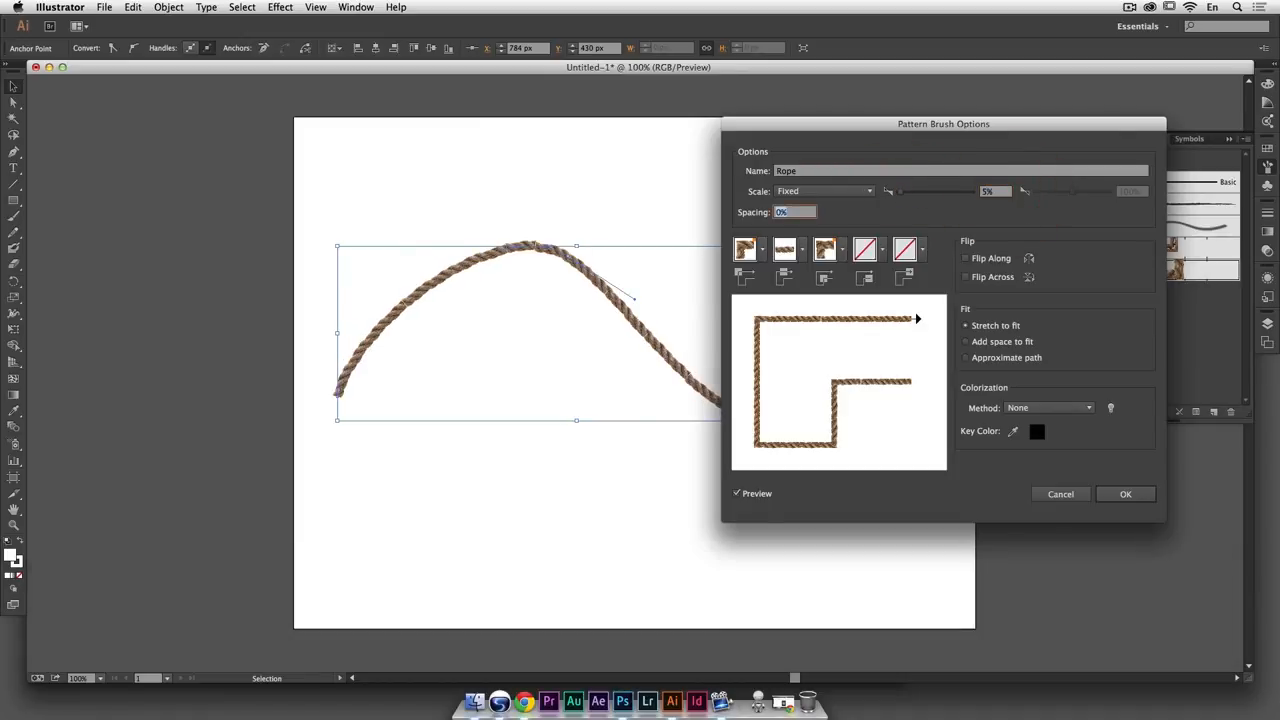
Set the Rope brush's scale to 4% and apply the changed options to the existing strokes
{"action": "left_click", "coordinate": [985, 191]}
{"action": "type", "text": "4"}
{"action": "key", "text": "Tab"}
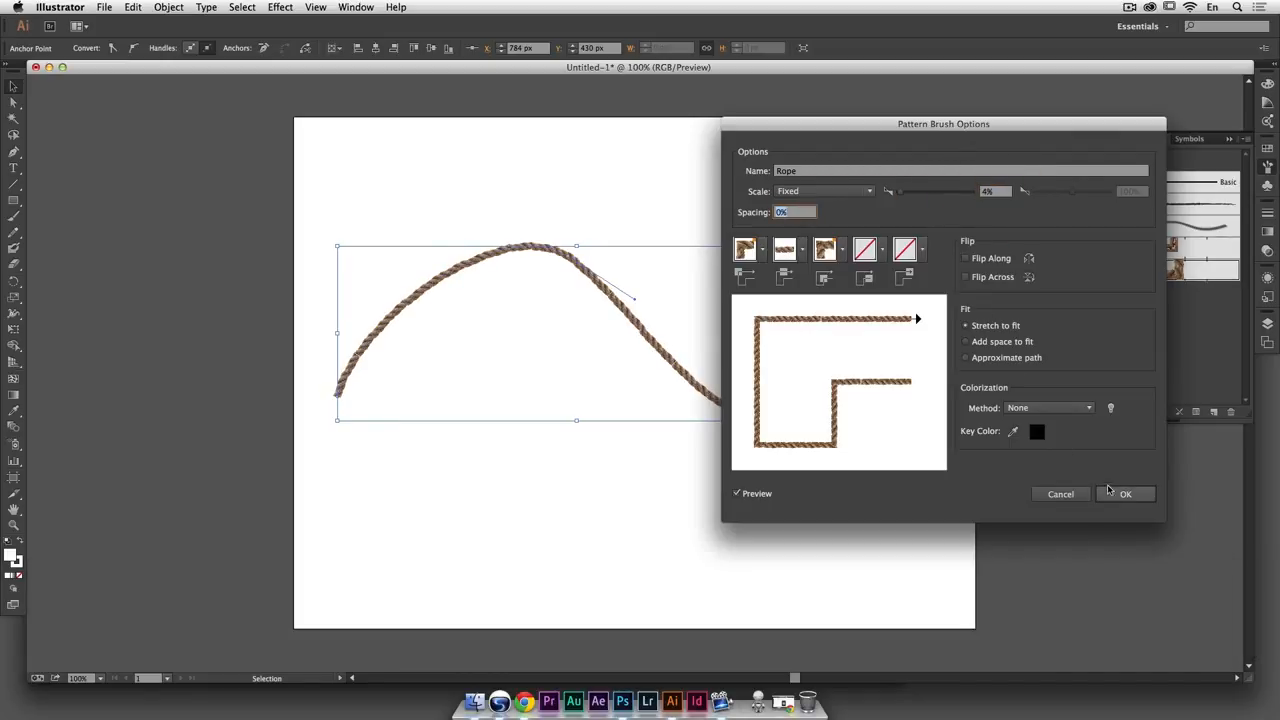
{"action": "left_click", "coordinate": [1112, 492]}
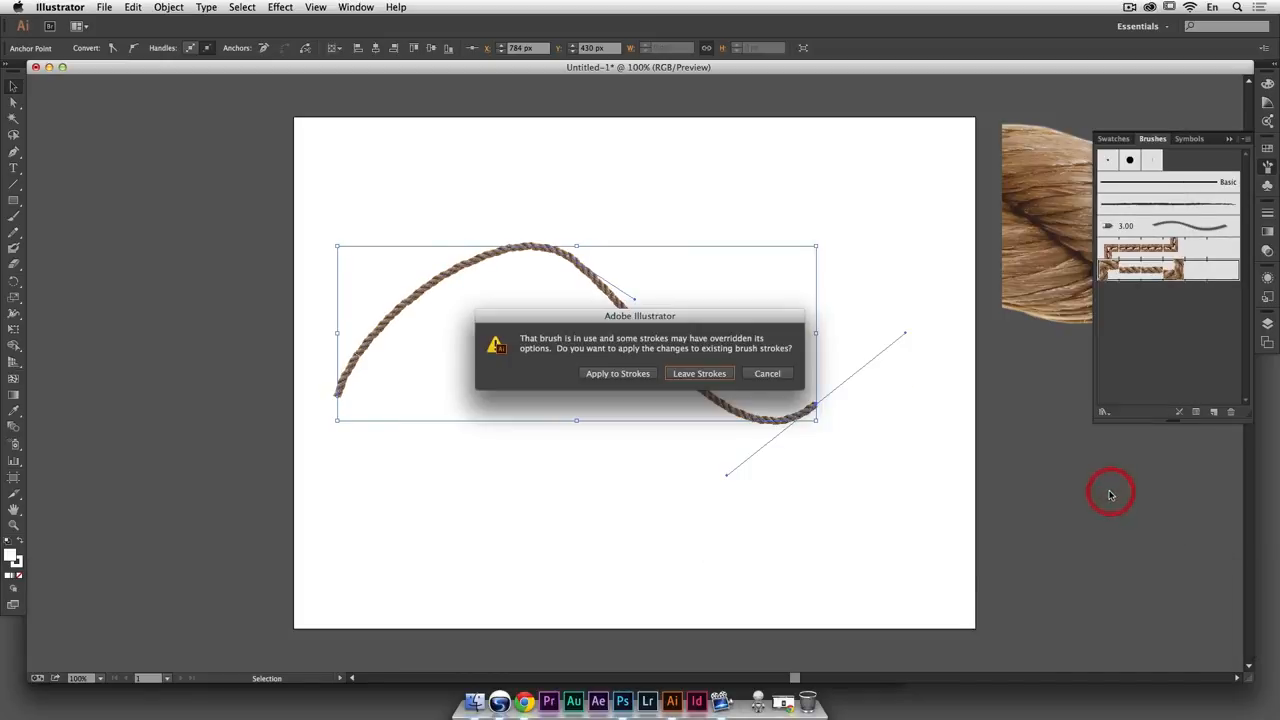
{"action": "left_click", "coordinate": [641, 378]}
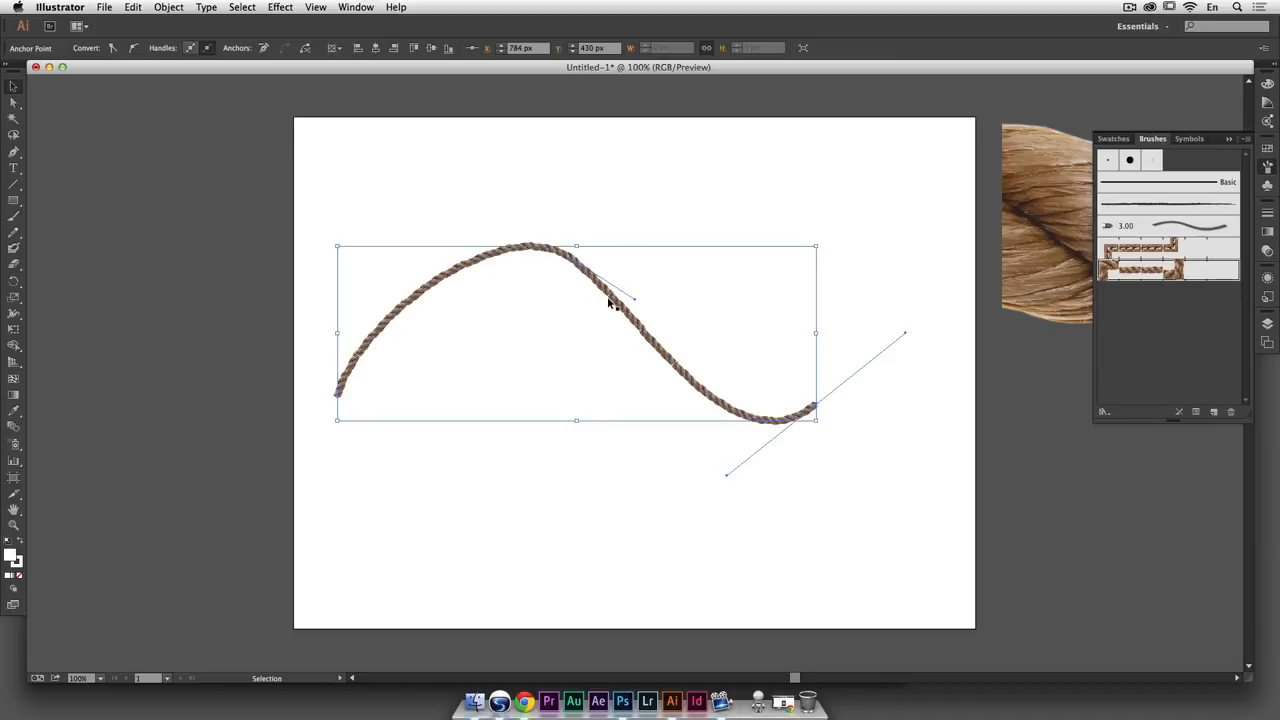
Move the rope path down and to the right, into the lower part of the artboard
{"action": "left_click_drag", "start_coordinate": [613, 300], "coordinate": [650, 419]}
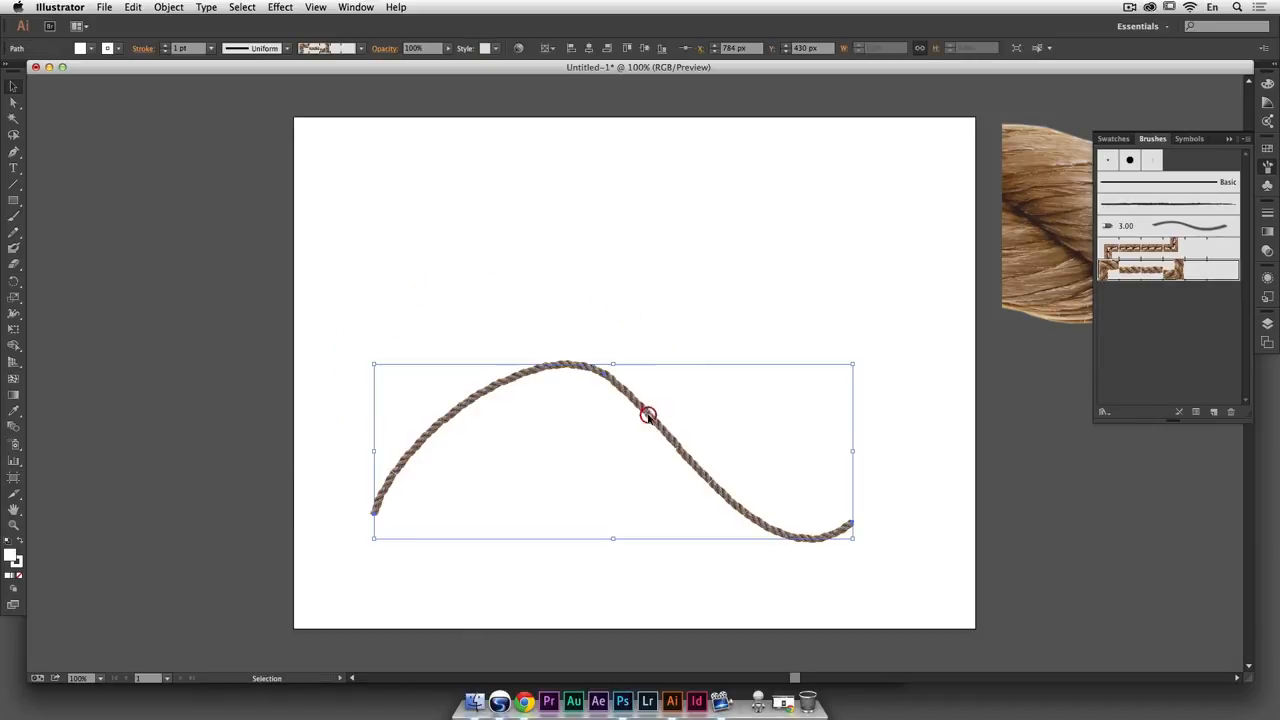
{"action": "left_click", "coordinate": [1017, 502]}
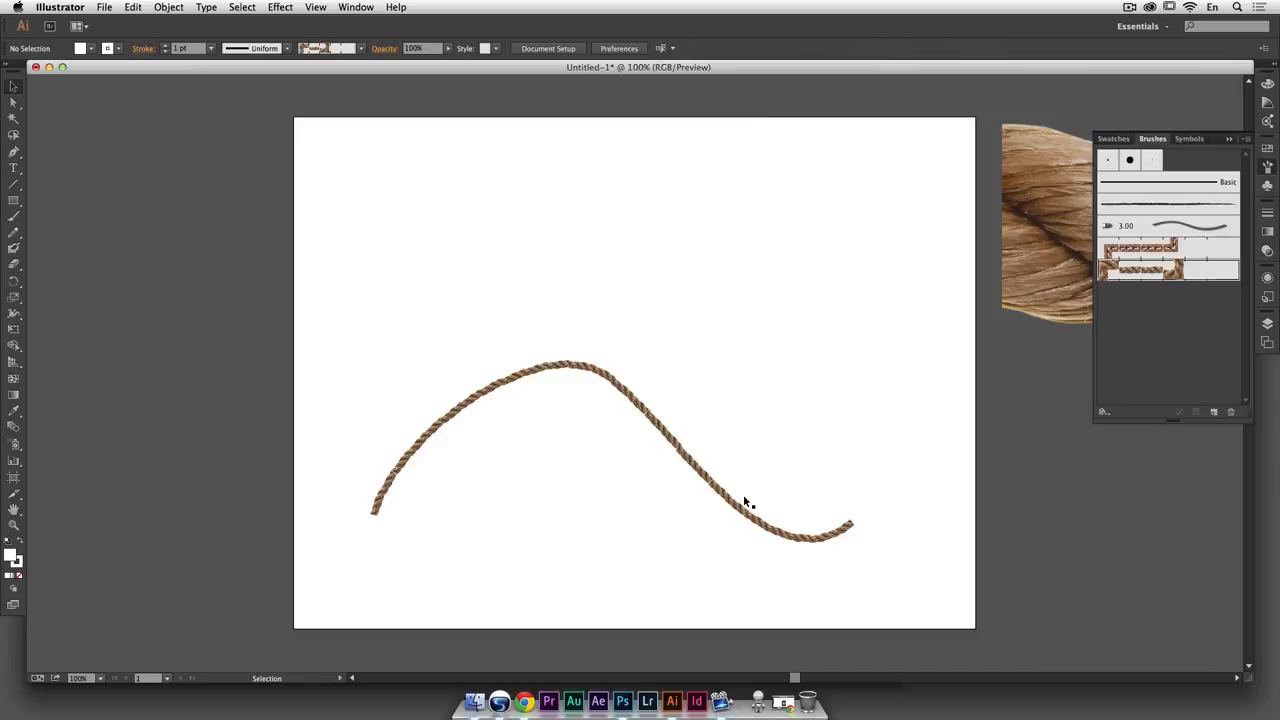
{"action": "left_click_drag", "start_coordinate": [724, 497], "coordinate": [779, 546]}
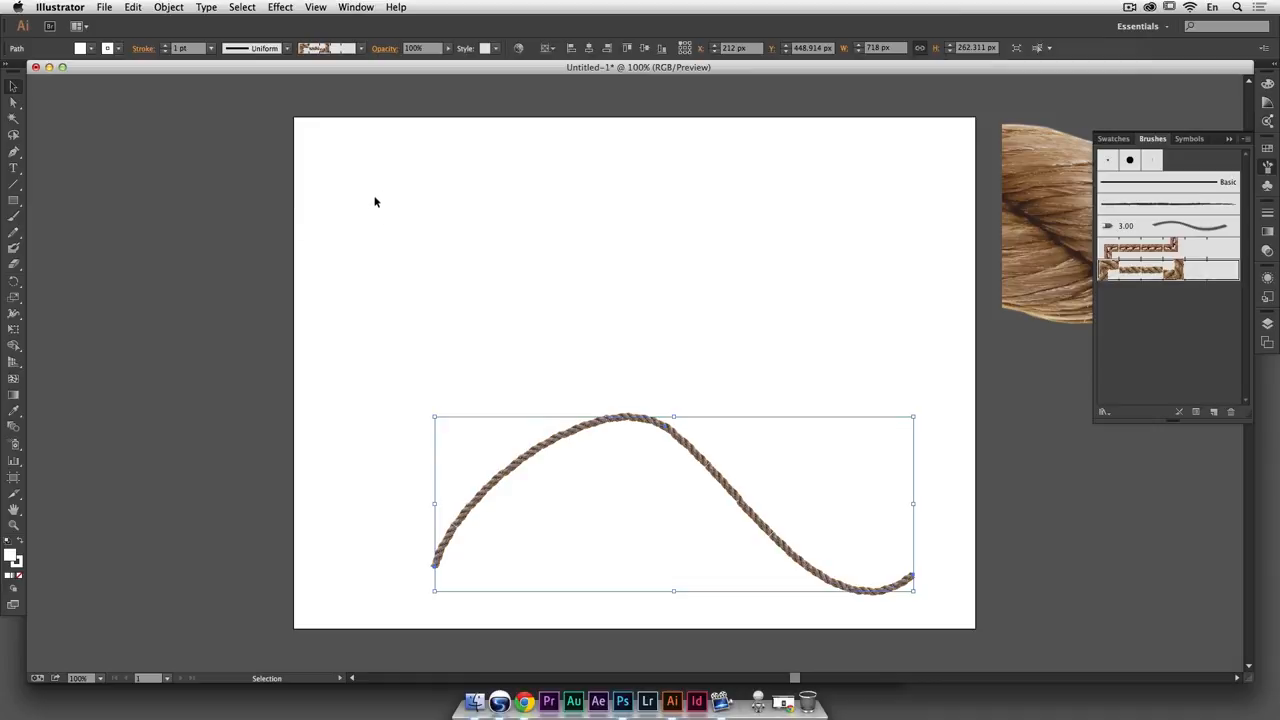
{"action": "left_click", "coordinate": [14, 234]}
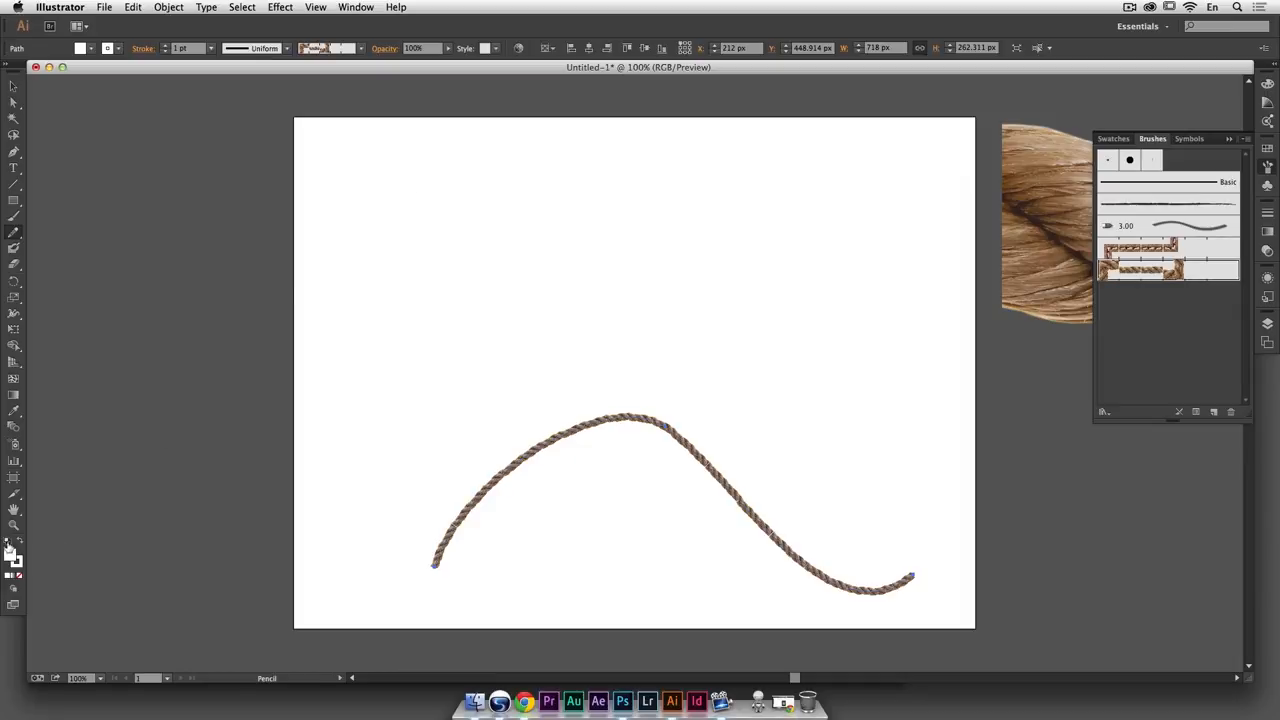
{"action": "left_click", "coordinate": [8, 545]}
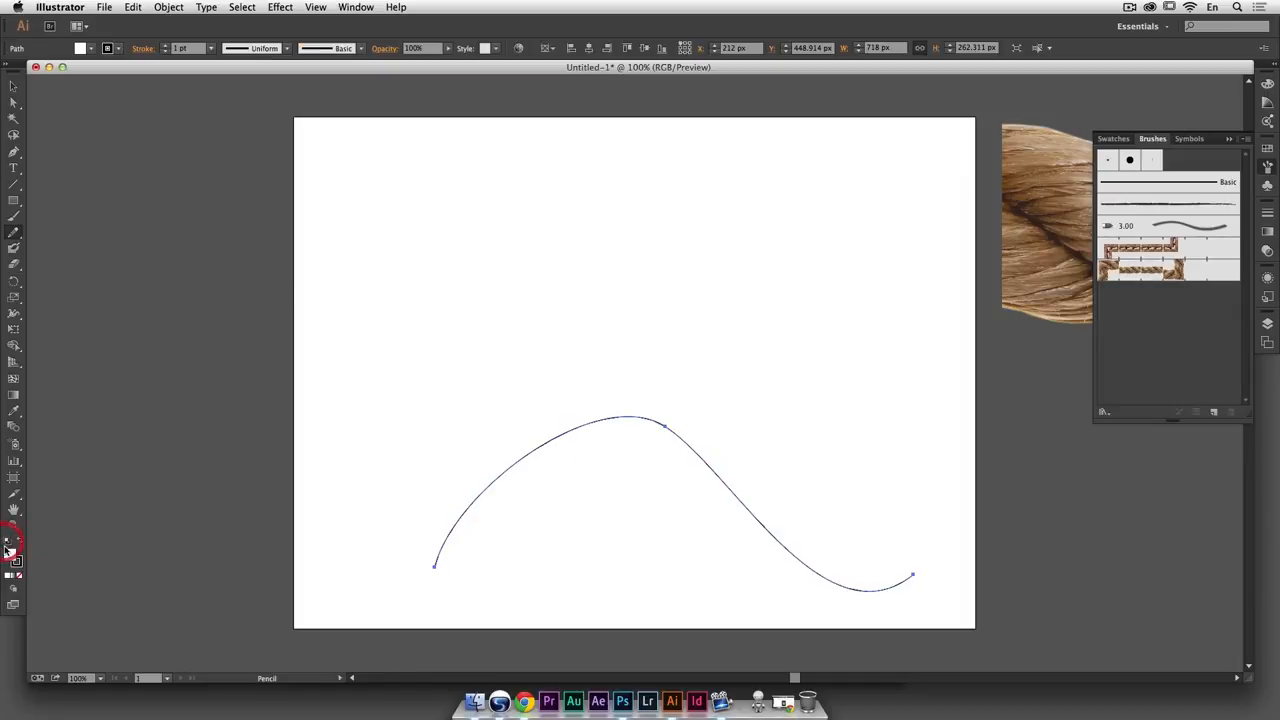
{"action": "left_click", "coordinate": [20, 574]}
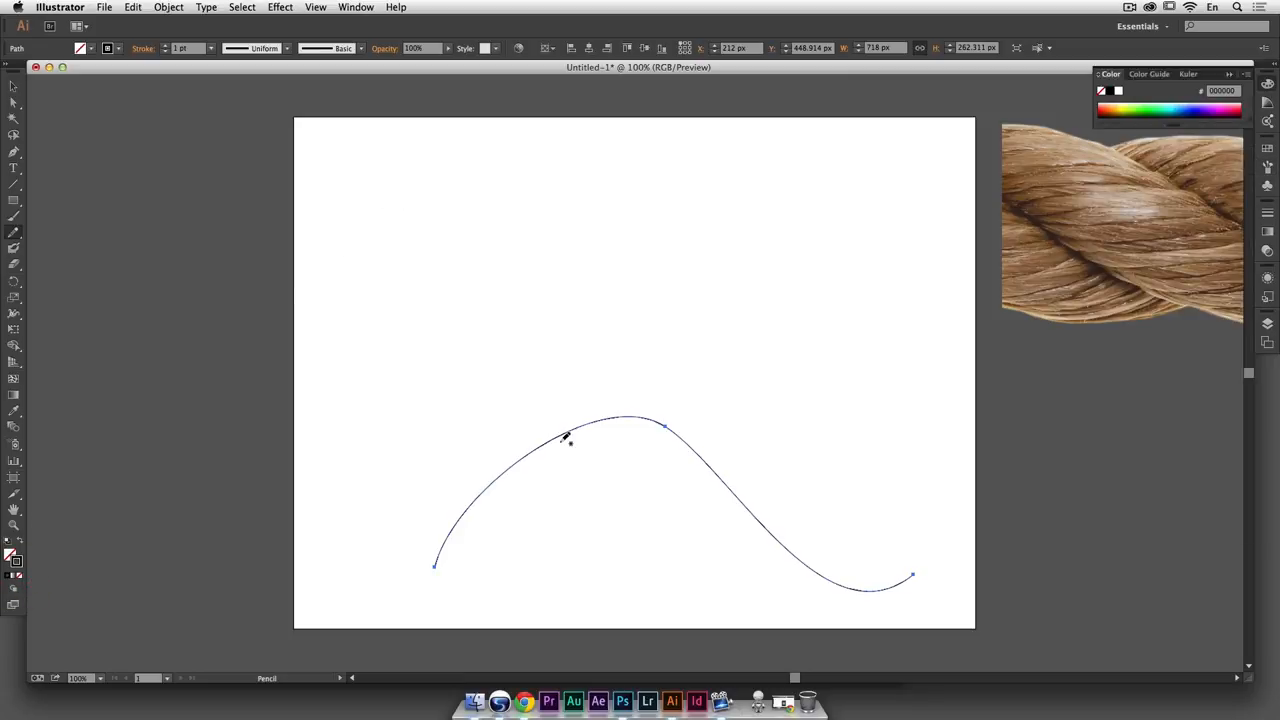
{"action": "key", "text": "super+z"}
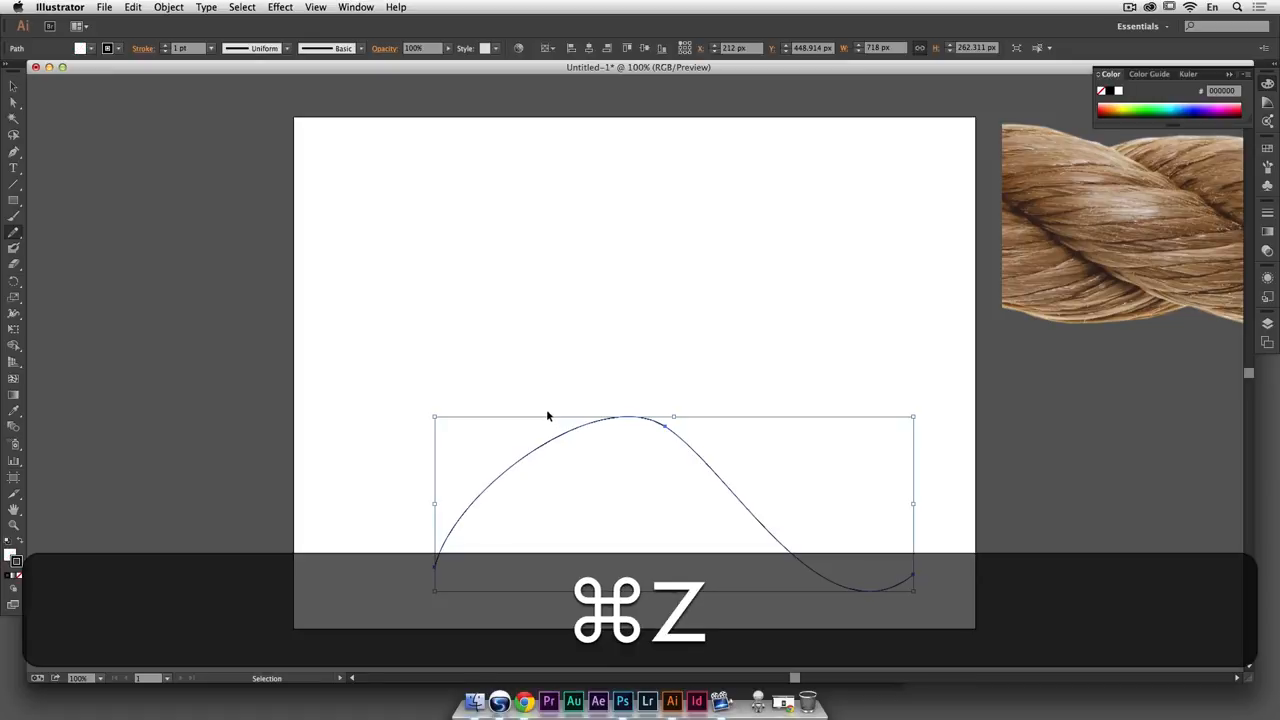
{"action": "key", "text": "super+z"}
Deselect the rope path and set the drawing colours to no fill with a black stroke
{"action": "left_click", "coordinate": [404, 354], "text": "super"}
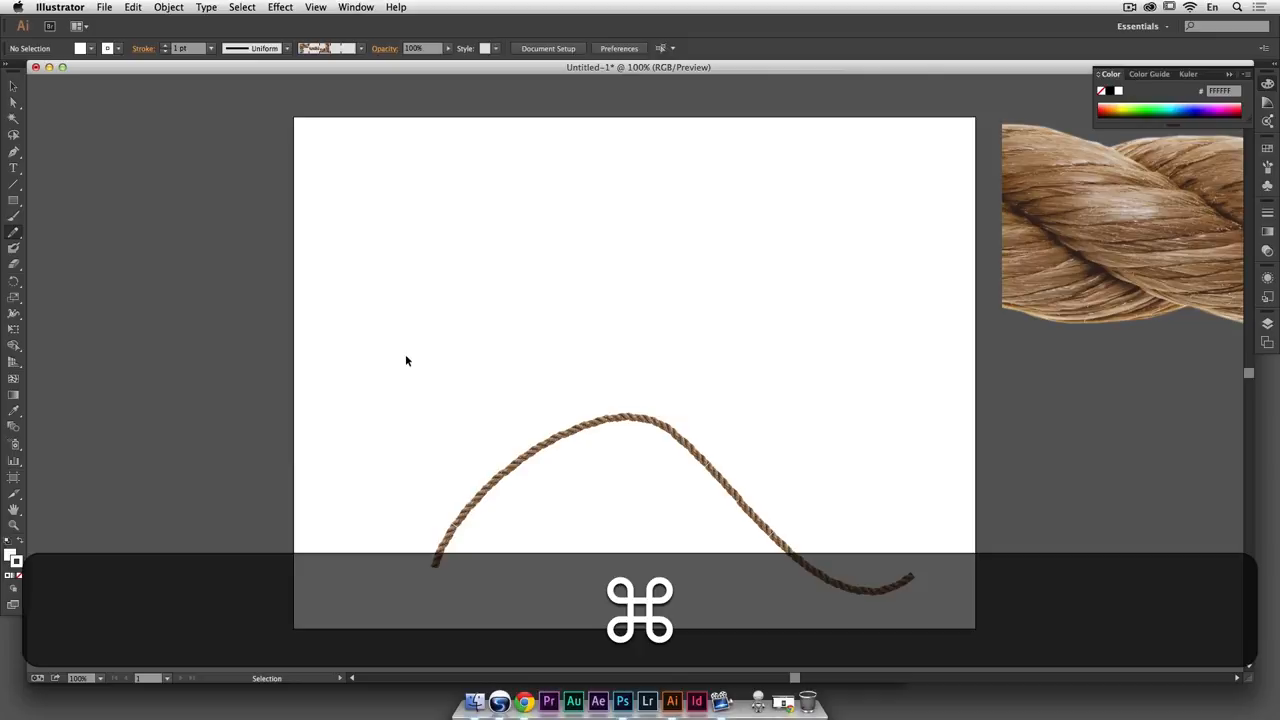
{"action": "left_click", "coordinate": [10, 550]}
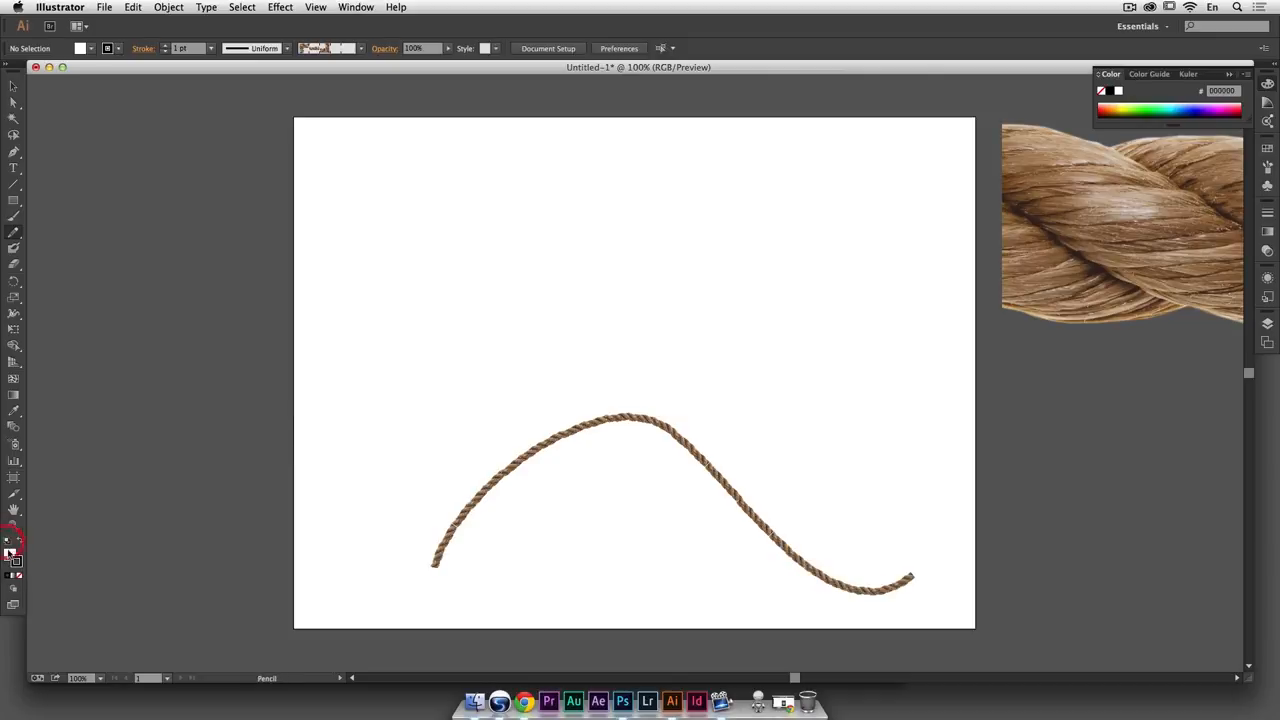
{"action": "left_click", "coordinate": [9, 553]}
{"action": "left_click", "coordinate": [18, 576]}
{"action": "left_click", "coordinate": [363, 208], "text": "super"}
Handwrite a cursive first name with two Pencil strokes above the rope curve, about 469 px wide overall
{"action": "mouse_move", "coordinate": [378, 163]}
{"action": "left_mouse_down"}
{"action": "mouse_move", "coordinate": [449, 155]}
{"action": "mouse_move", "coordinate": [348, 250]}
{"action": "mouse_move", "coordinate": [375, 239]}
{"action": "left_mouse_up"}
{"action": "mouse_move", "coordinate": [492, 164]}
{"action": "left_mouse_down"}
{"action": "mouse_move", "coordinate": [409, 225]}
{"action": "mouse_move", "coordinate": [427, 267]}
{"action": "mouse_move", "coordinate": [512, 190]}
{"action": "mouse_move", "coordinate": [475, 265]}
{"action": "mouse_move", "coordinate": [528, 233]}
{"action": "mouse_move", "coordinate": [654, 256]}
{"action": "left_mouse_up"}
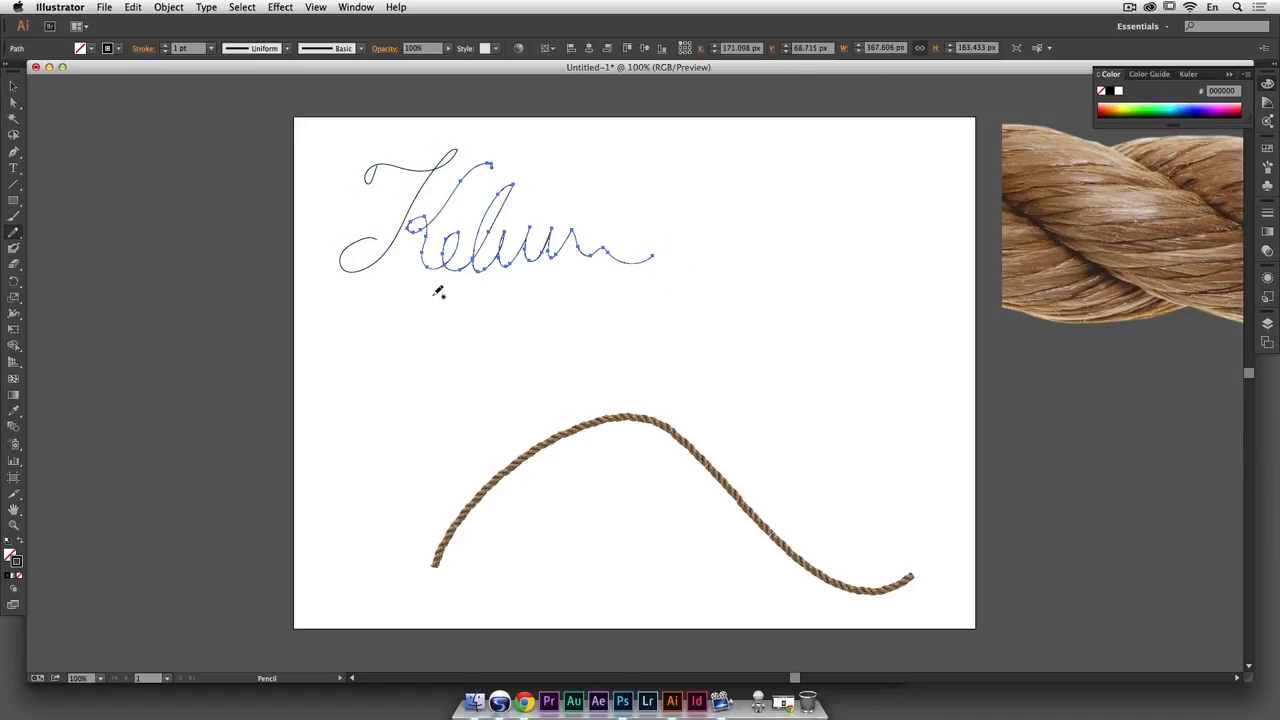
Apply the Rope brush to both strokes of the handwritten name and deselect them
{"action": "left_click_drag", "start_coordinate": [567, 303], "coordinate": [409, 210]}
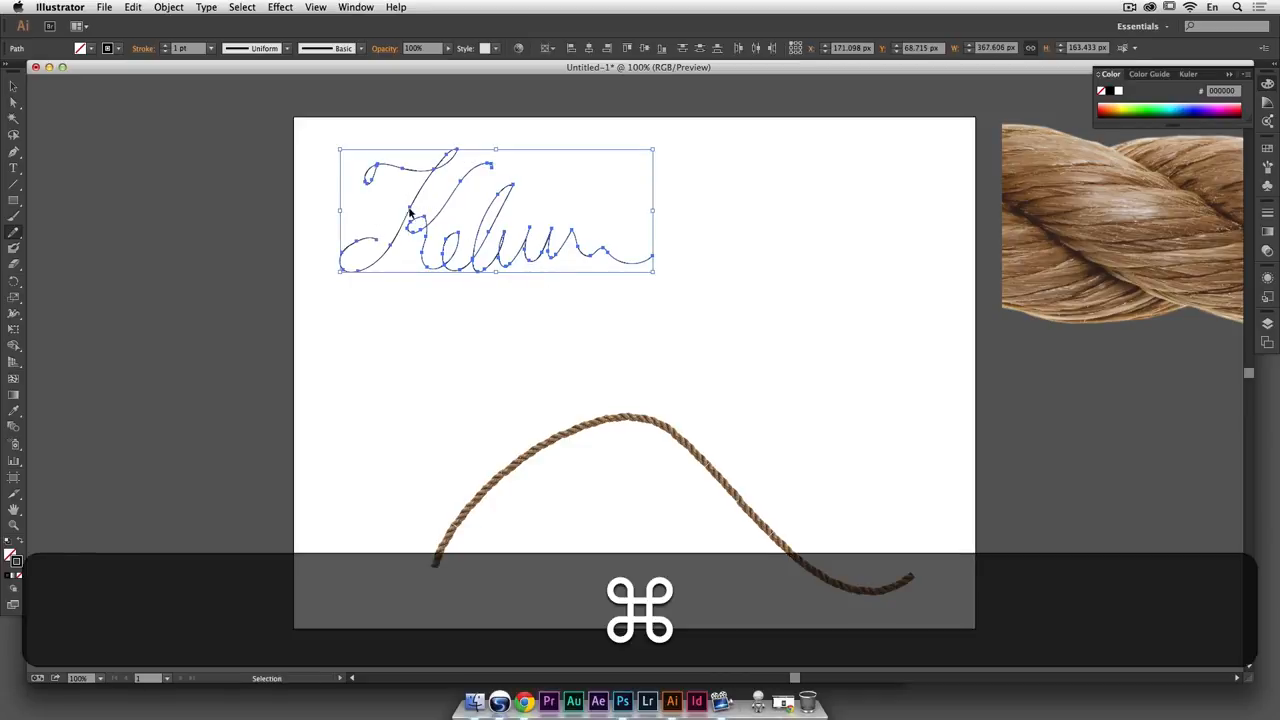
{"action": "left_click", "coordinate": [1268, 166]}
{"action": "left_click", "coordinate": [1154, 269]}
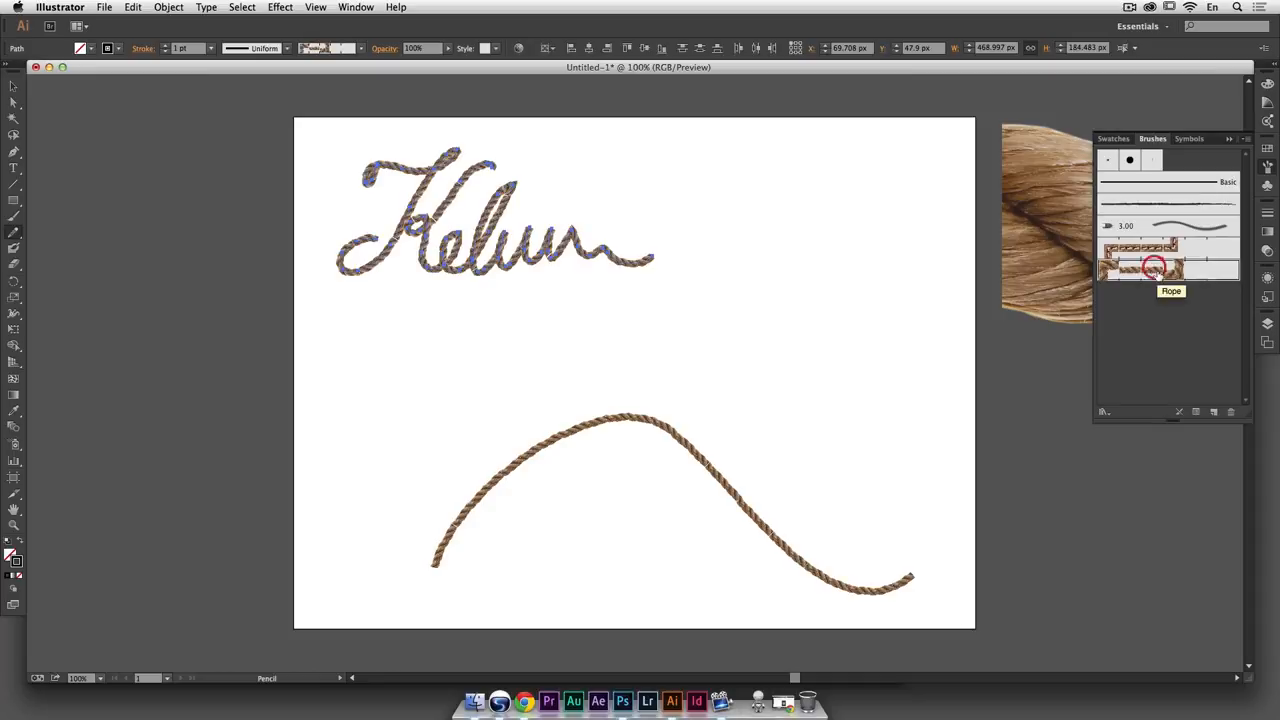
{"action": "left_click", "coordinate": [873, 241], "text": "super"}
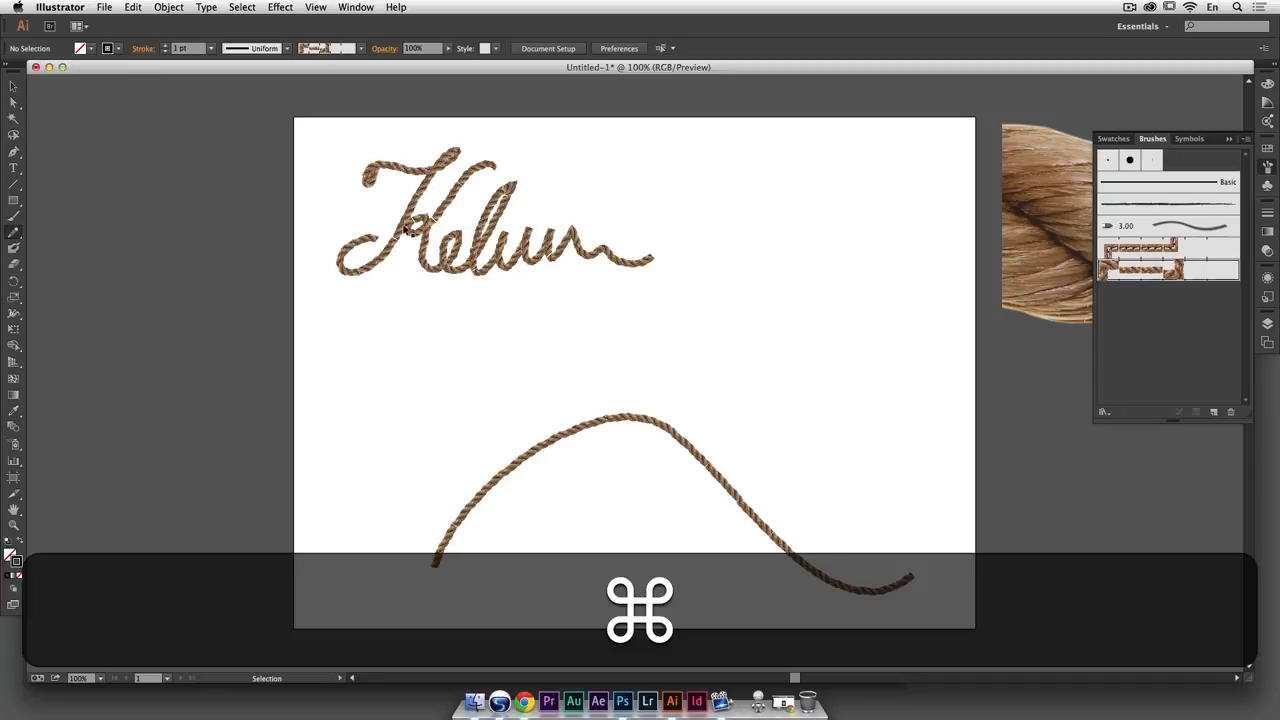
Move the capital letter's first stroke about 15 px right and 5 px down, closer to the rest of the name
{"action": "left_click", "coordinate": [369, 270]}
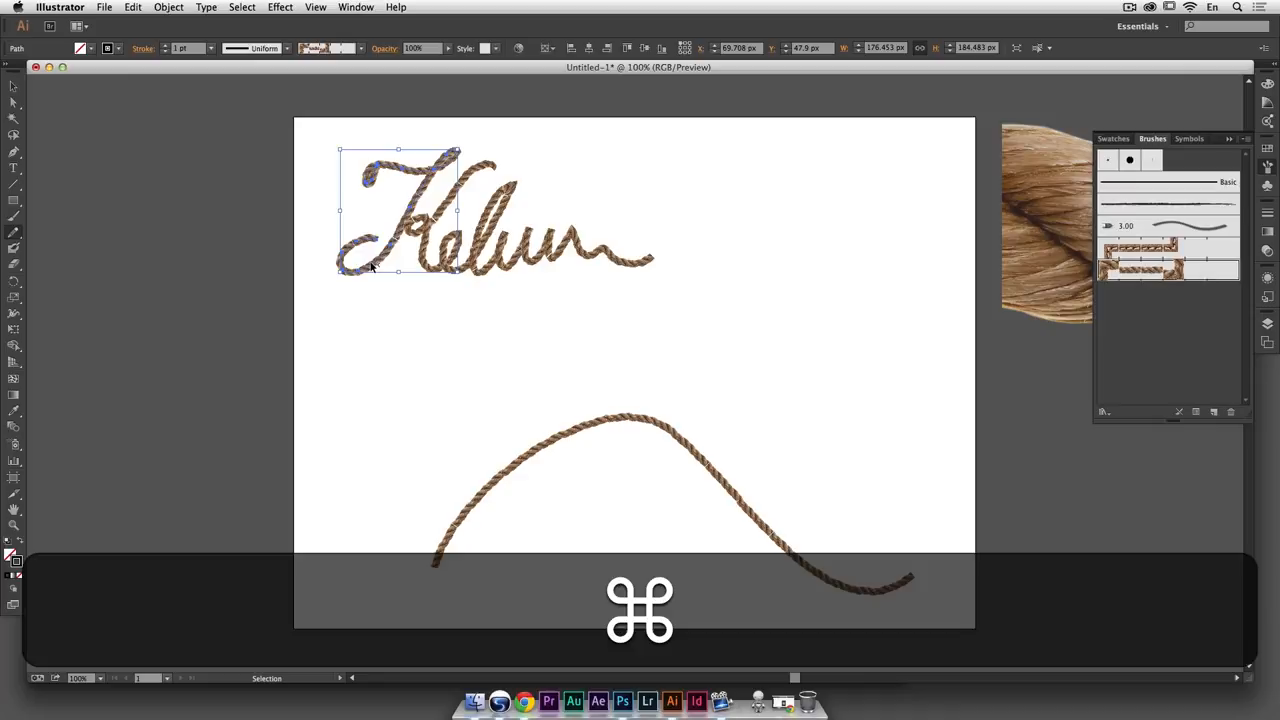
{"action": "left_click_drag", "start_coordinate": [371, 267], "coordinate": [381, 271]}
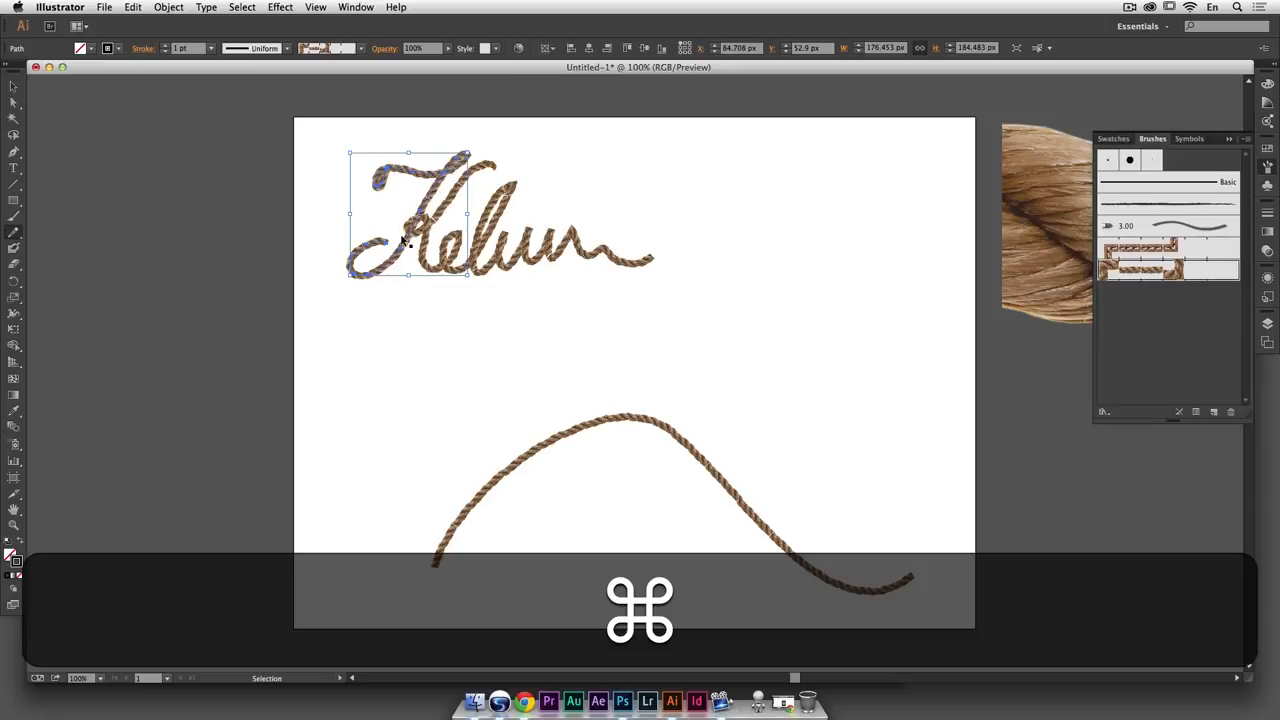
{"action": "left_click", "coordinate": [392, 288], "text": "super"}
Redraw the capital letter's middle loop so it wraps wider around the first stroke, and reshape the tall middle letter's upper loop
{"action": "left_click", "coordinate": [428, 230], "text": "super"}
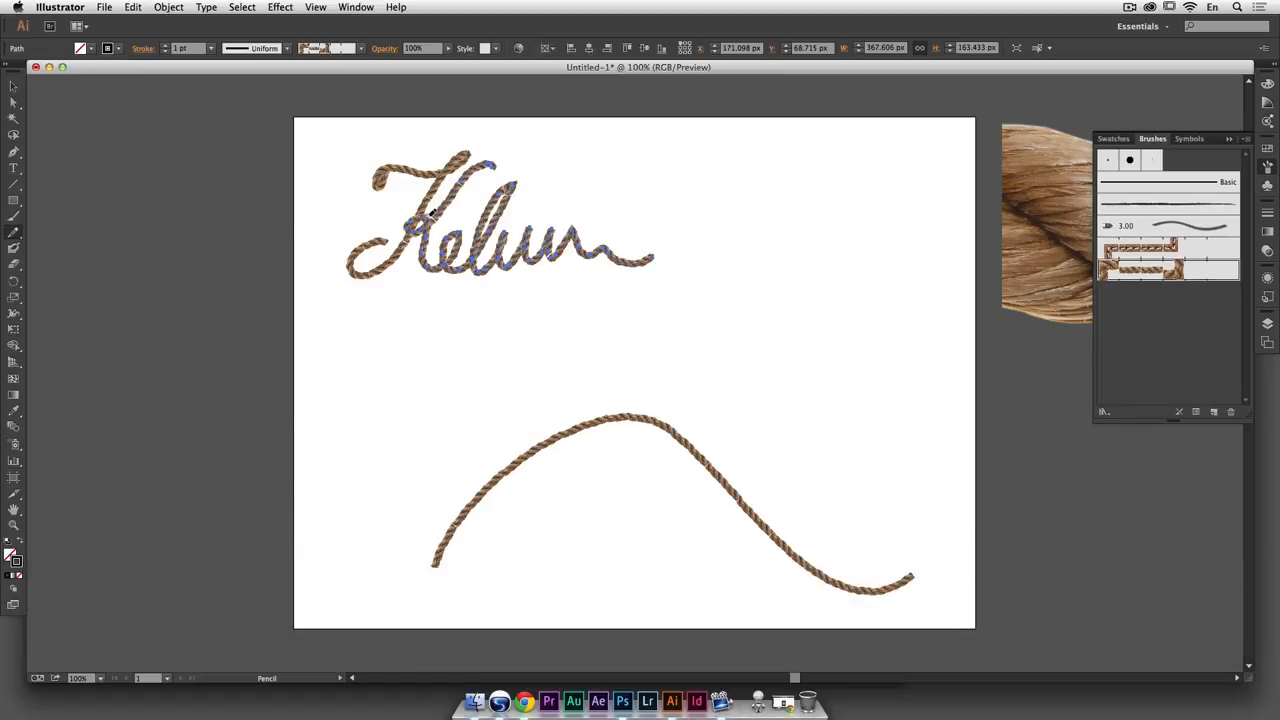
{"action": "mouse_move", "coordinate": [430, 213]}
{"action": "left_mouse_down"}
{"action": "mouse_move", "coordinate": [410, 214]}
{"action": "mouse_move", "coordinate": [408, 234]}
{"action": "left_mouse_up"}
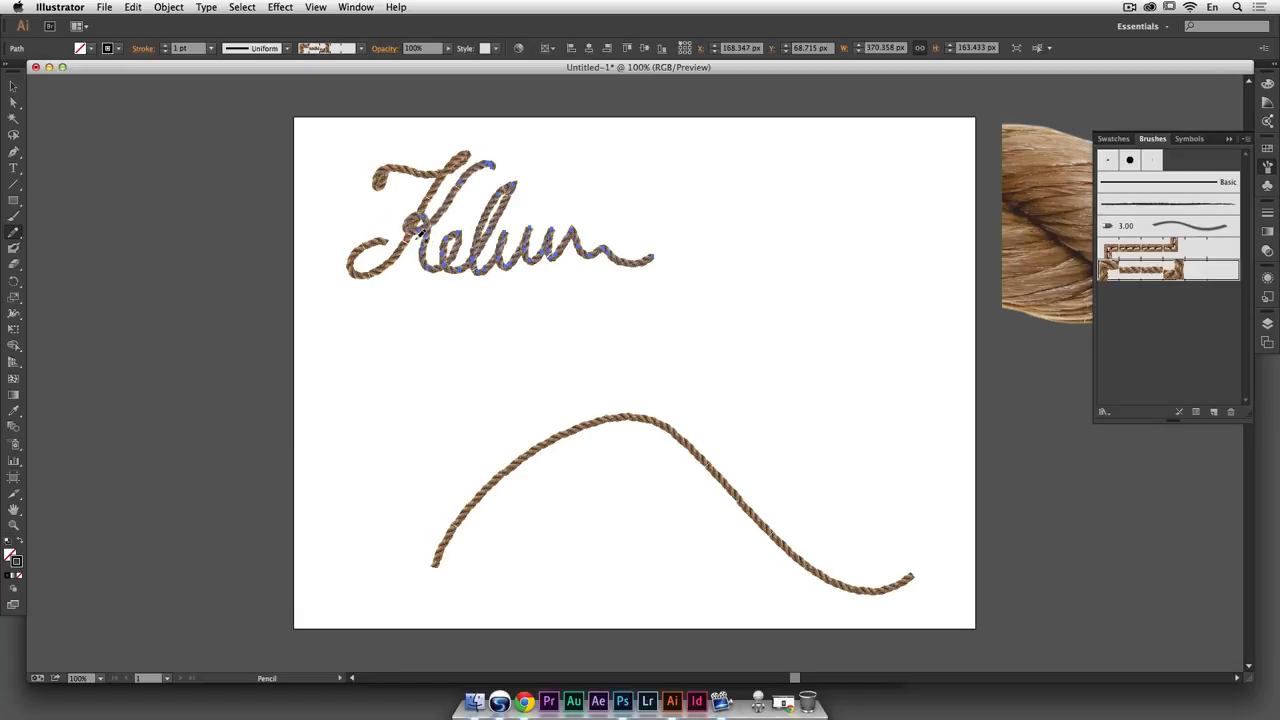
{"action": "left_click", "coordinate": [391, 293], "text": "super"}
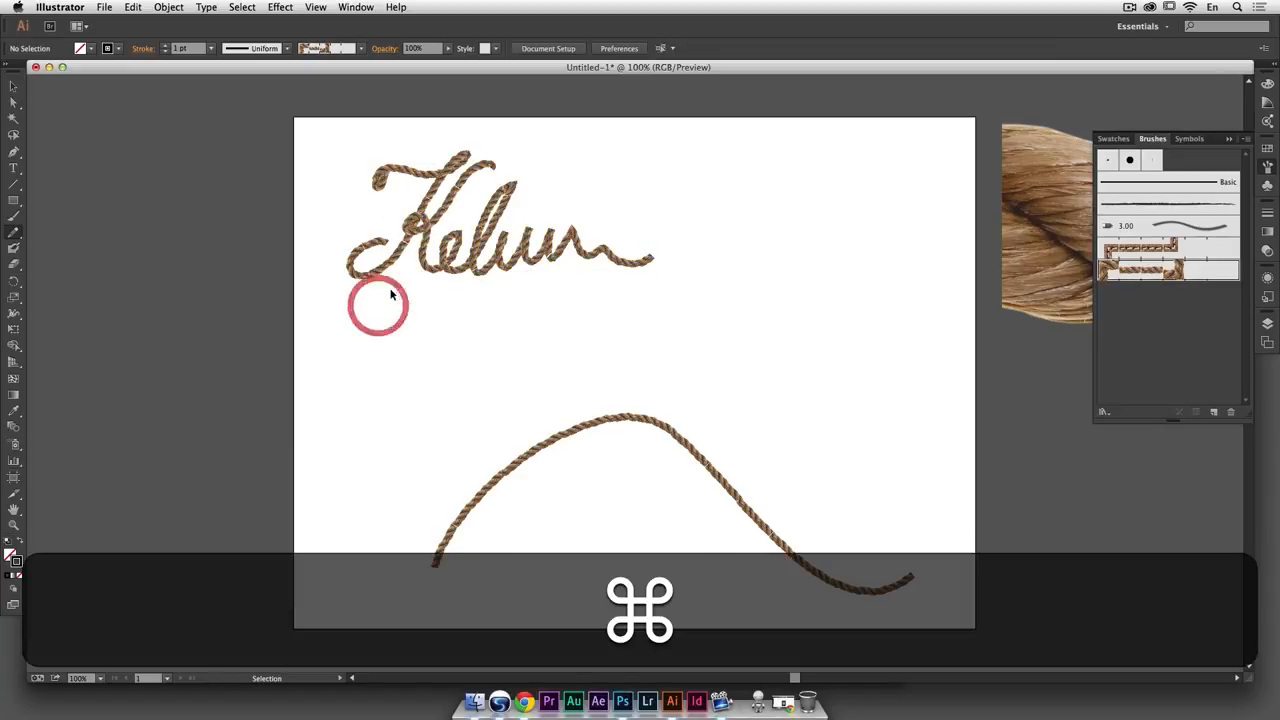
{"action": "left_click", "coordinate": [427, 230], "text": "super"}
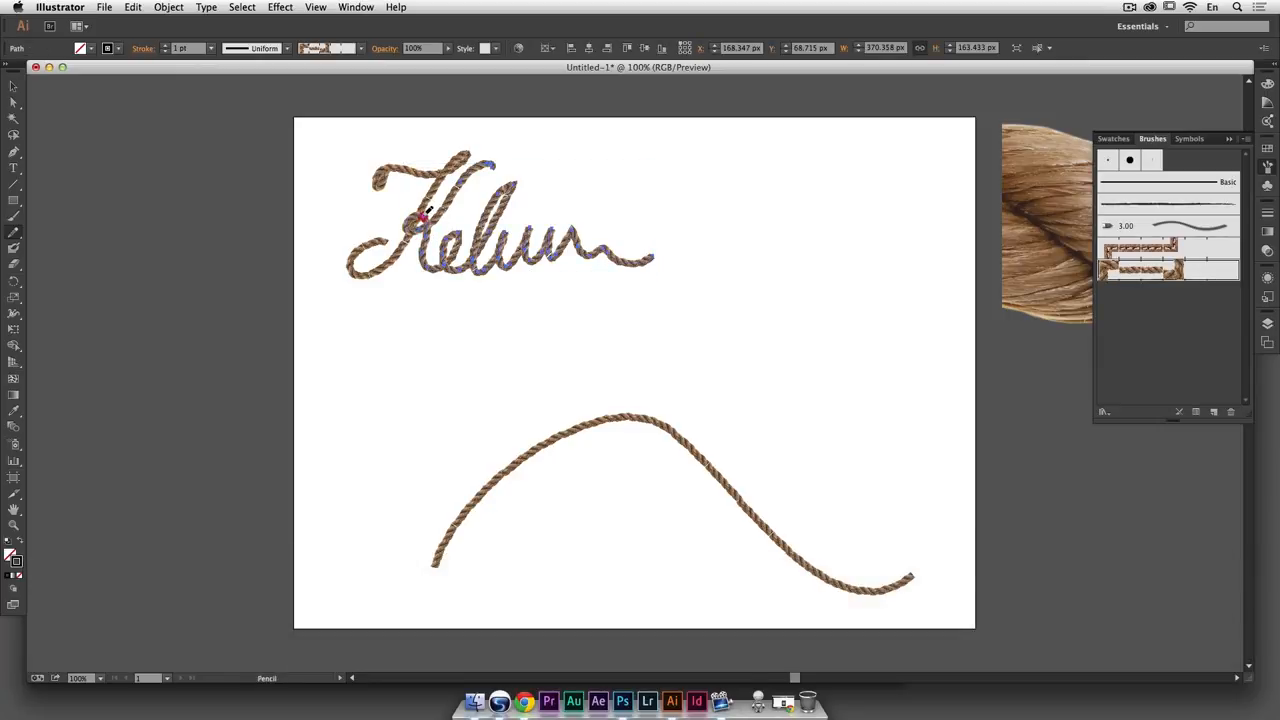
{"action": "mouse_move", "coordinate": [413, 213]}
{"action": "left_mouse_down"}
{"action": "mouse_move", "coordinate": [401, 227]}
{"action": "mouse_move", "coordinate": [416, 243]}
{"action": "left_mouse_up"}
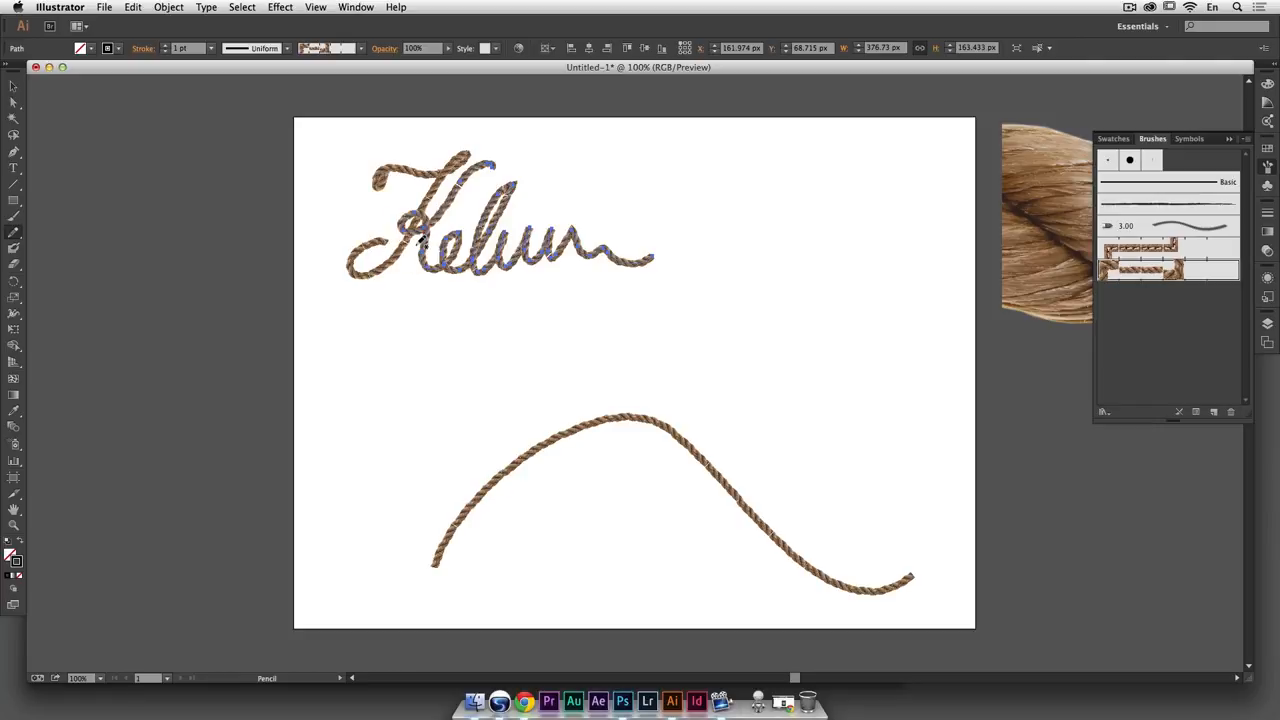
{"action": "key", "text": "super"}
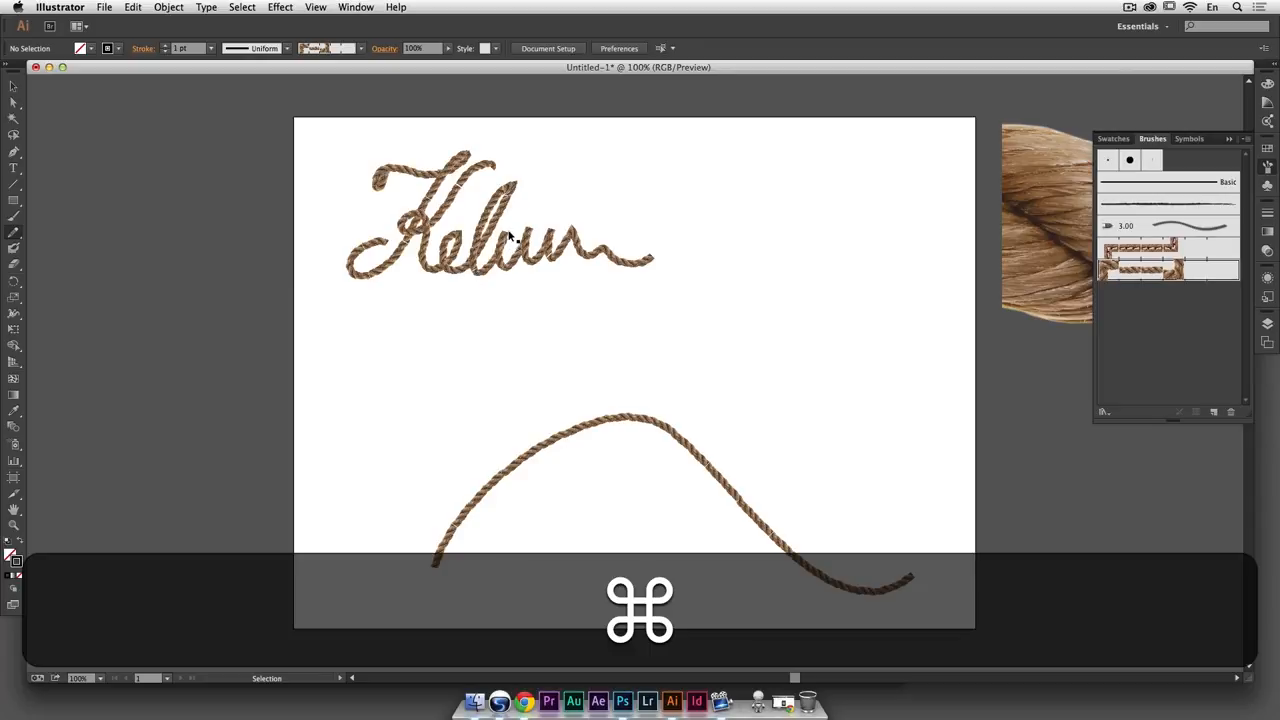
{"action": "left_click", "coordinate": [455, 250], "text": "super"}
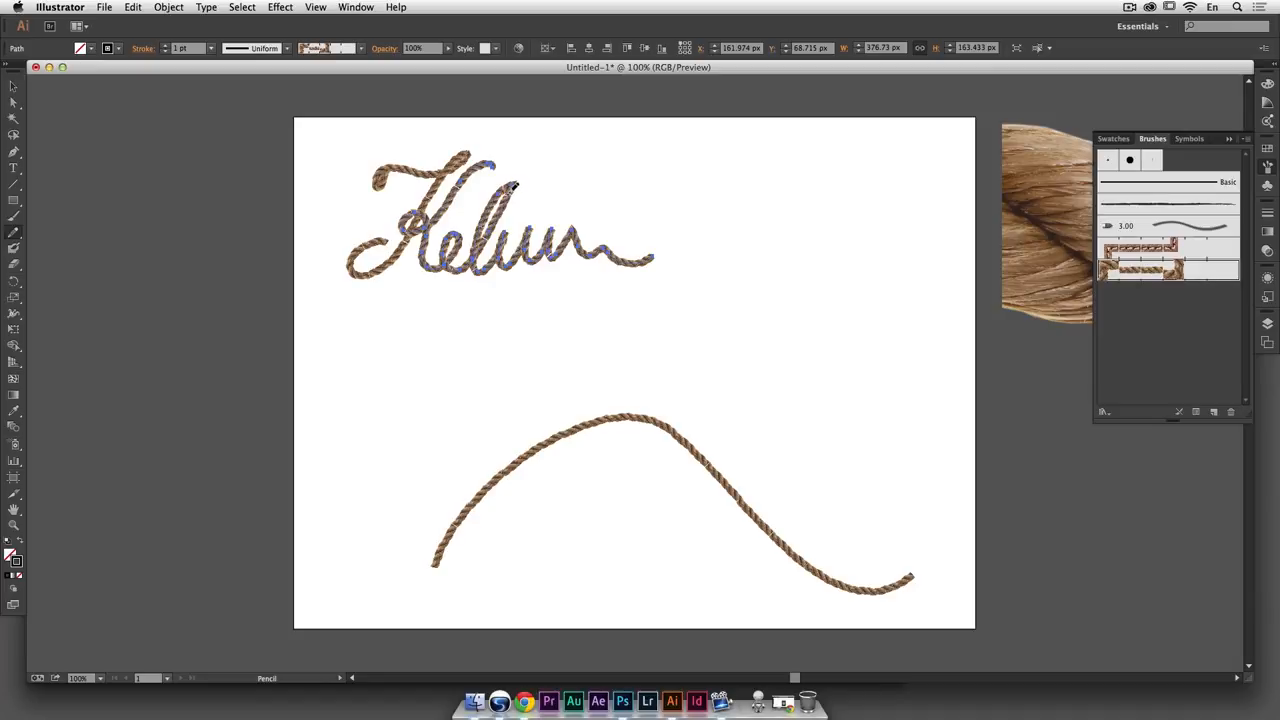
{"action": "mouse_move", "coordinate": [504, 196]}
{"action": "left_mouse_down"}
{"action": "mouse_move", "coordinate": [513, 180]}
{"action": "mouse_move", "coordinate": [495, 205]}
{"action": "left_mouse_up"}
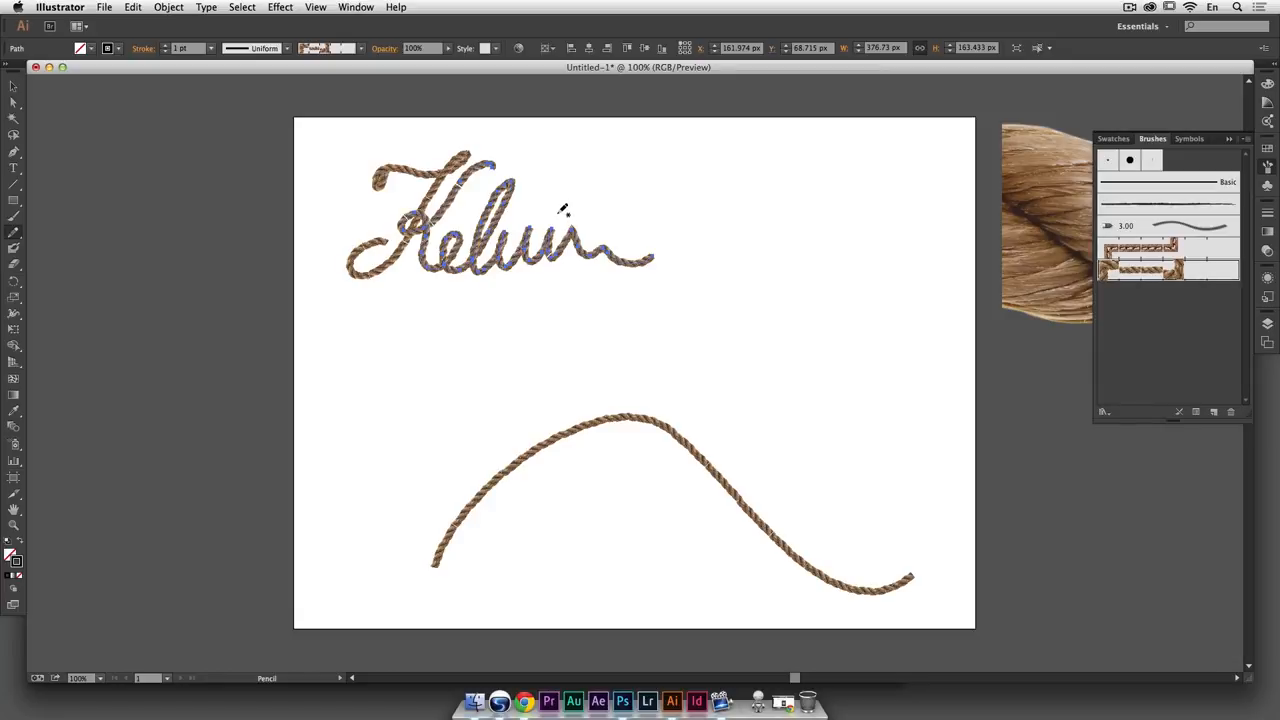
Draw a dot about 8 px wide over the i and apply the Rope brush to it
{"action": "left_click_drag", "start_coordinate": [549, 213], "coordinate": [557, 213]}
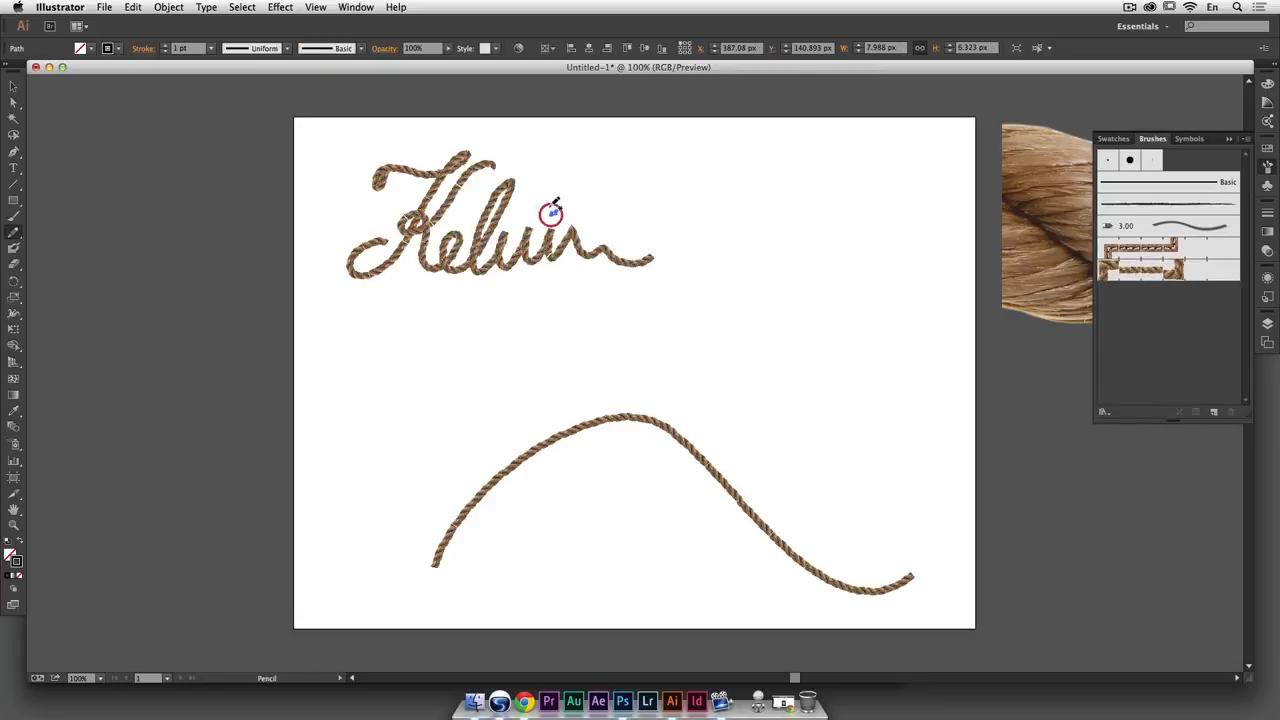
{"action": "left_click", "coordinate": [1133, 269]}
{"action": "left_click", "coordinate": [737, 237], "text": "super"}
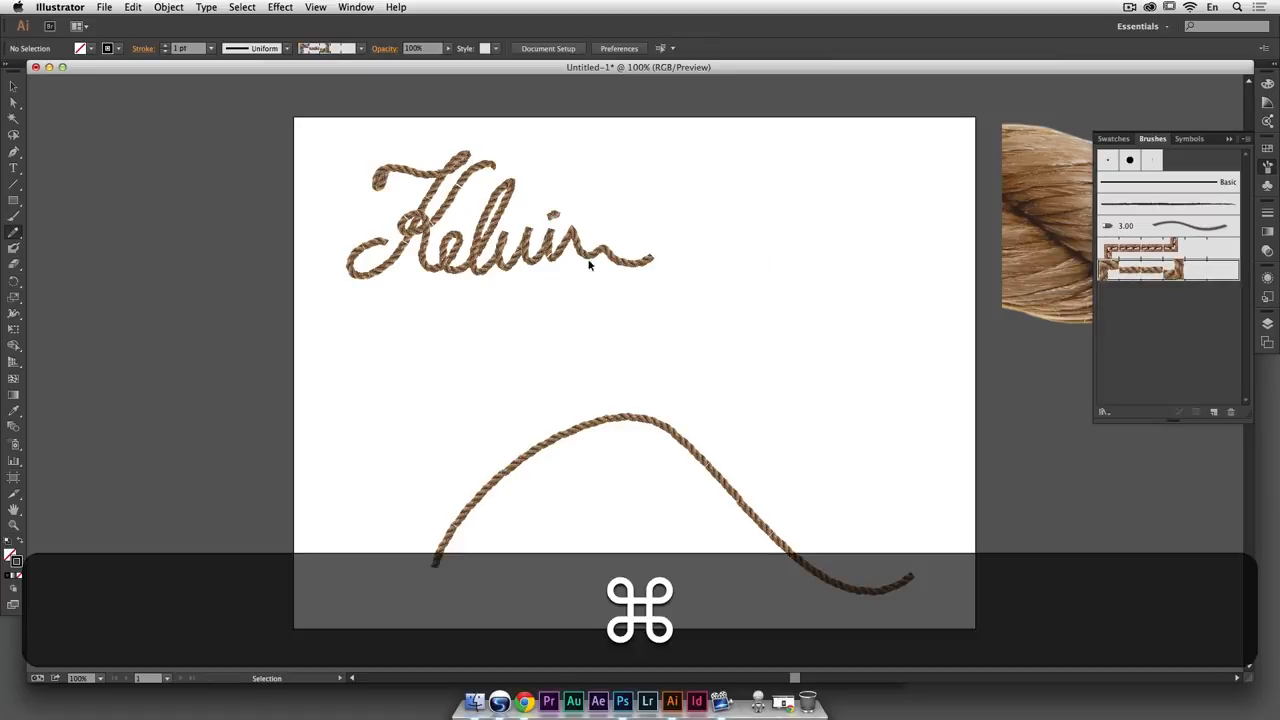
Rework the rope dot over the i into a larger rounded loop, undoing the stray stroke beside it
{"action": "left_click", "coordinate": [554, 215], "text": "super"}
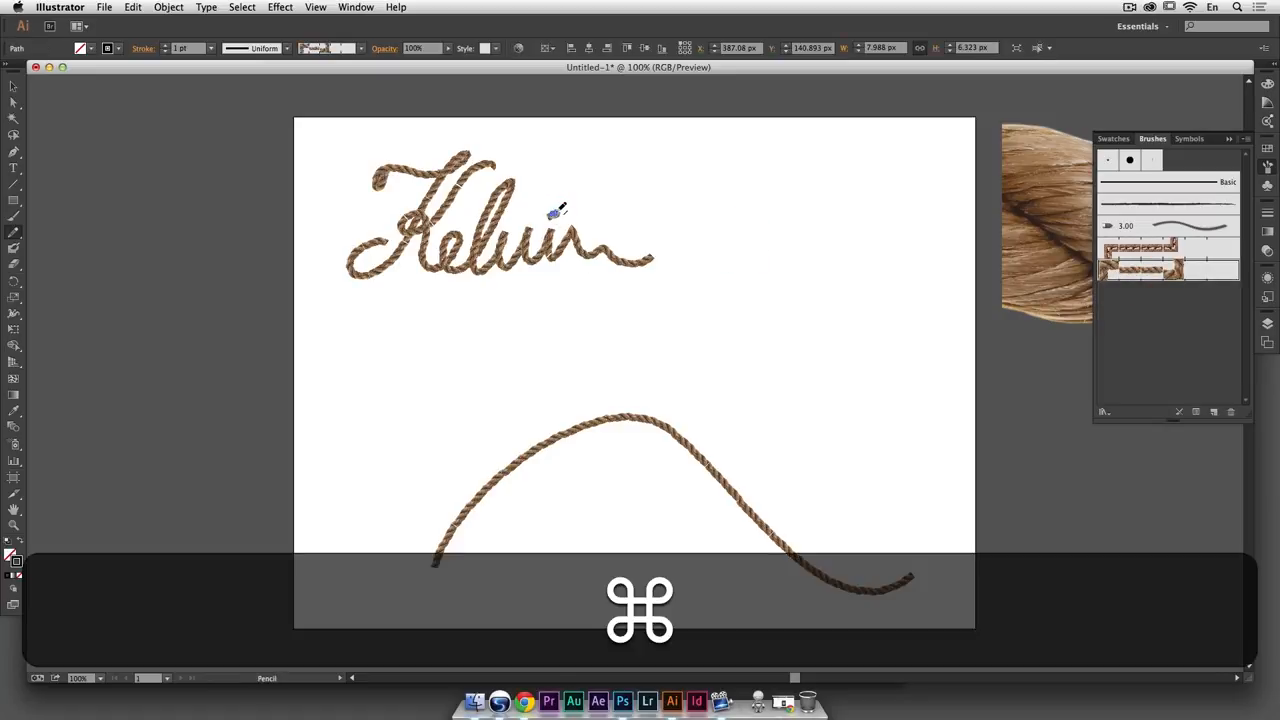
{"action": "left_click_drag", "start_coordinate": [557, 213], "coordinate": [572, 218]}
{"action": "left_click", "coordinate": [600, 207], "text": "super"}
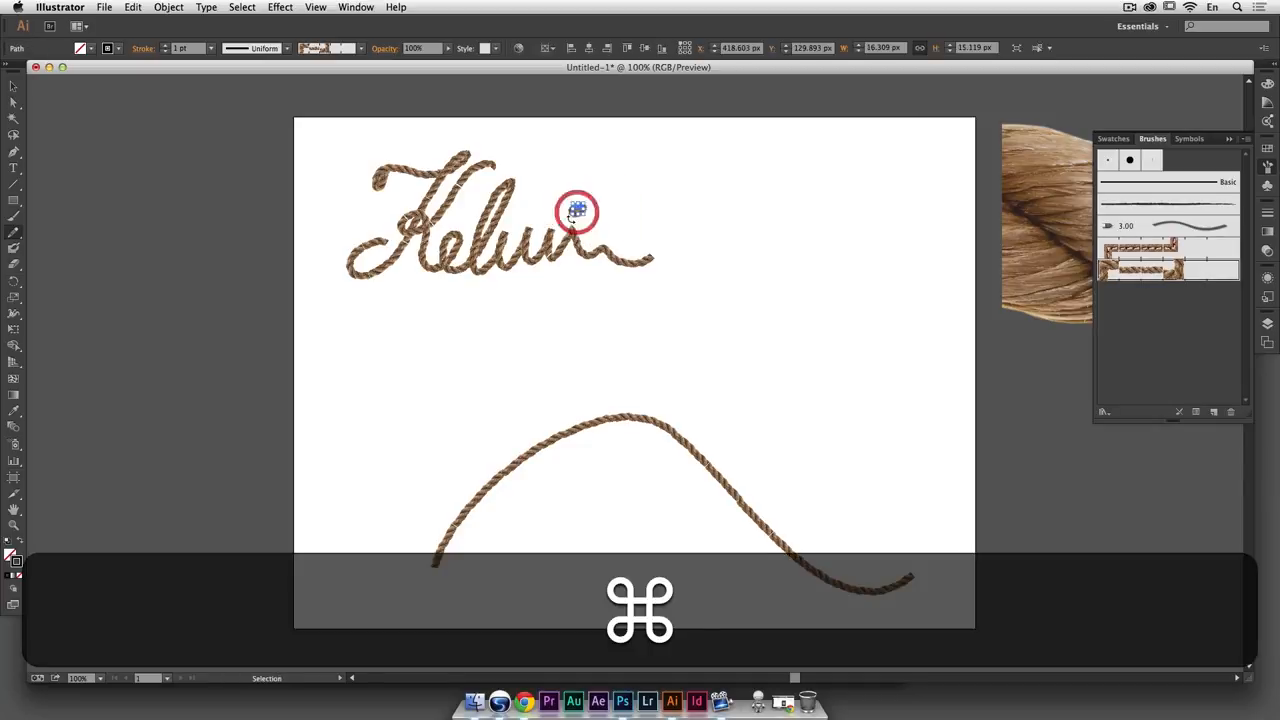
{"action": "key", "text": "super+z"}
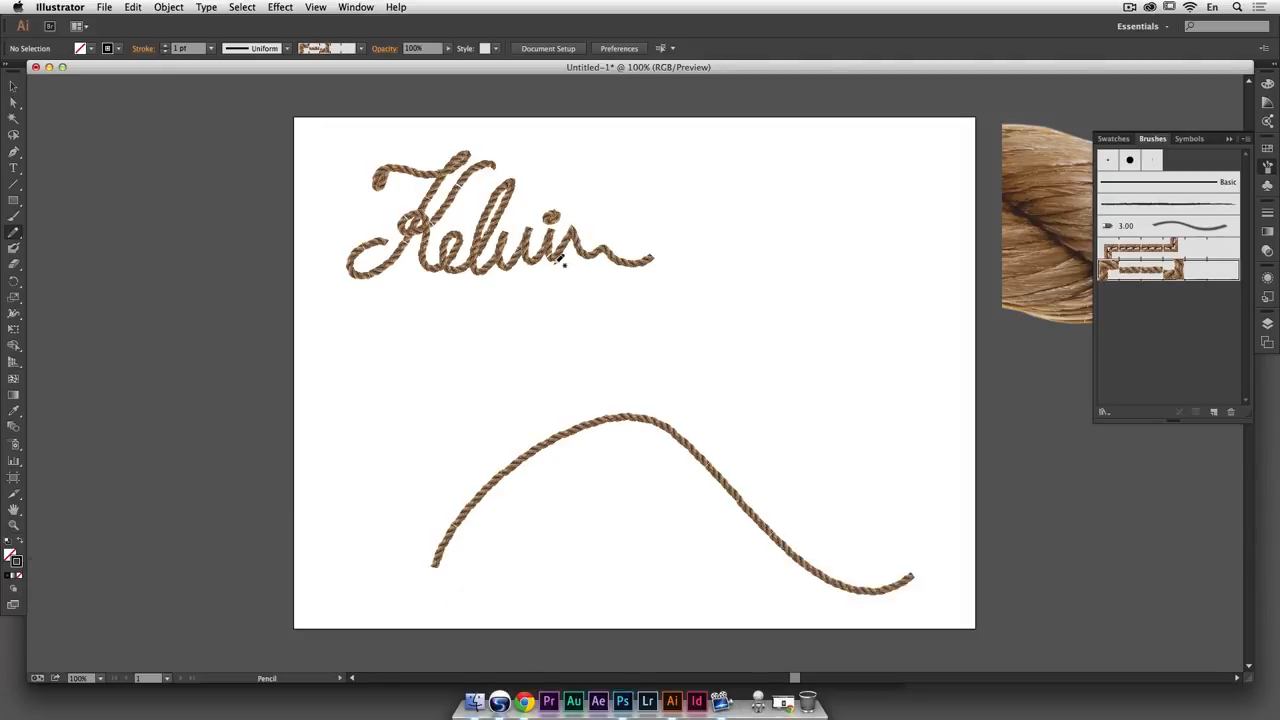
Redraw the name's last letter with a fuller arch and a longer tail, widening the path to about 408 px
{"action": "left_click", "coordinate": [557, 254], "text": "super"}
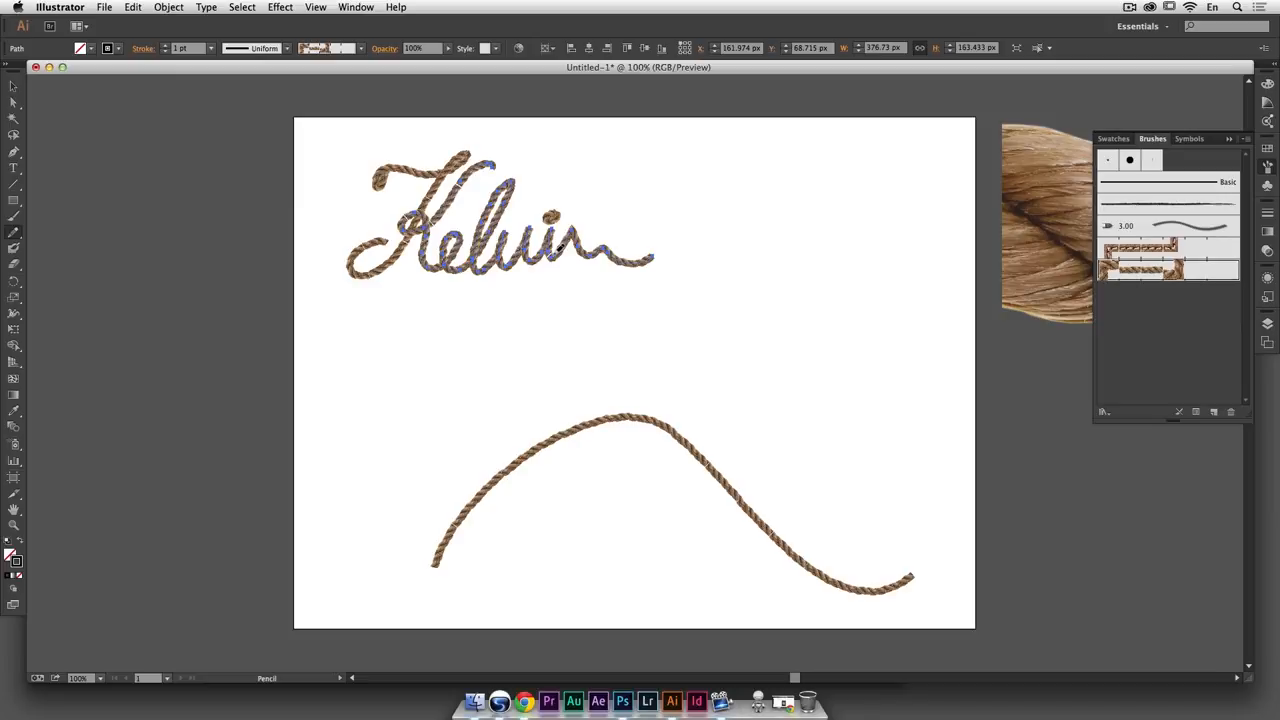
{"action": "mouse_move", "coordinate": [556, 253]}
{"action": "left_mouse_down"}
{"action": "mouse_move", "coordinate": [575, 235]}
{"action": "mouse_move", "coordinate": [570, 260]}
{"action": "mouse_move", "coordinate": [590, 238]}
{"action": "mouse_move", "coordinate": [602, 260]}
{"action": "mouse_move", "coordinate": [680, 247]}
{"action": "left_mouse_up"}
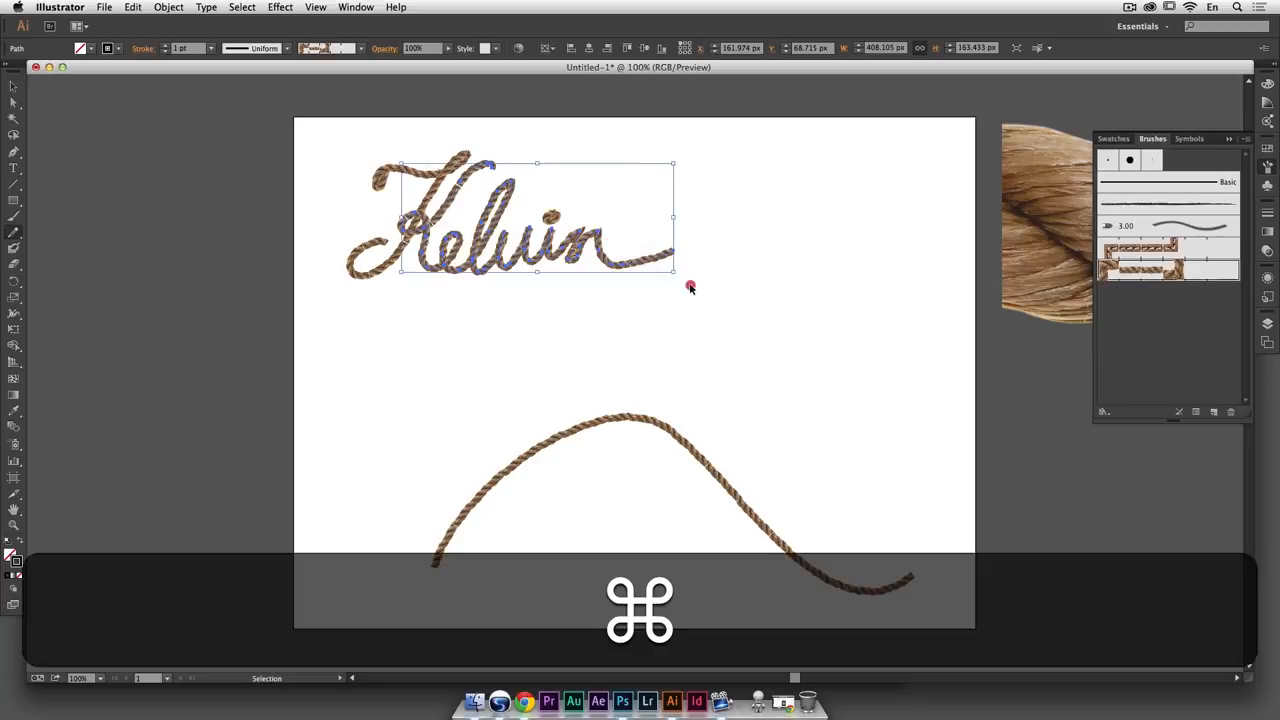
{"action": "left_click", "coordinate": [623, 281], "text": "super"}
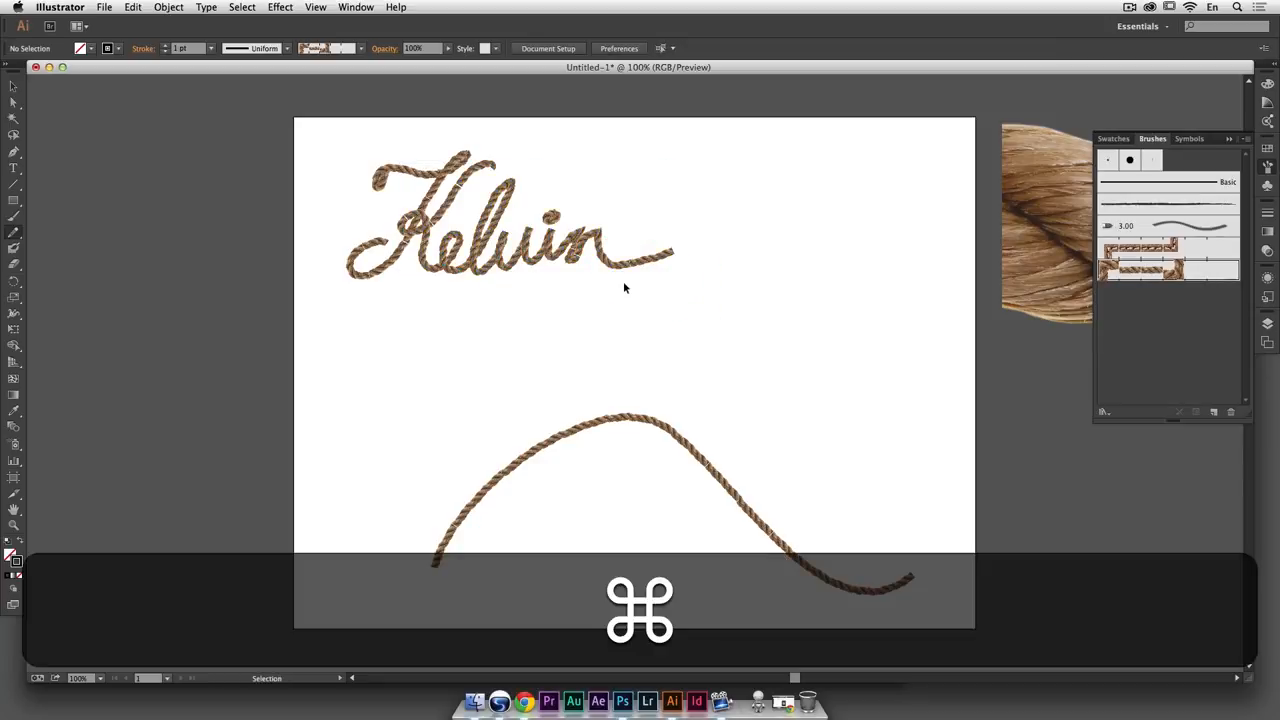
{"action": "left_click", "coordinate": [589, 240], "text": "super"}
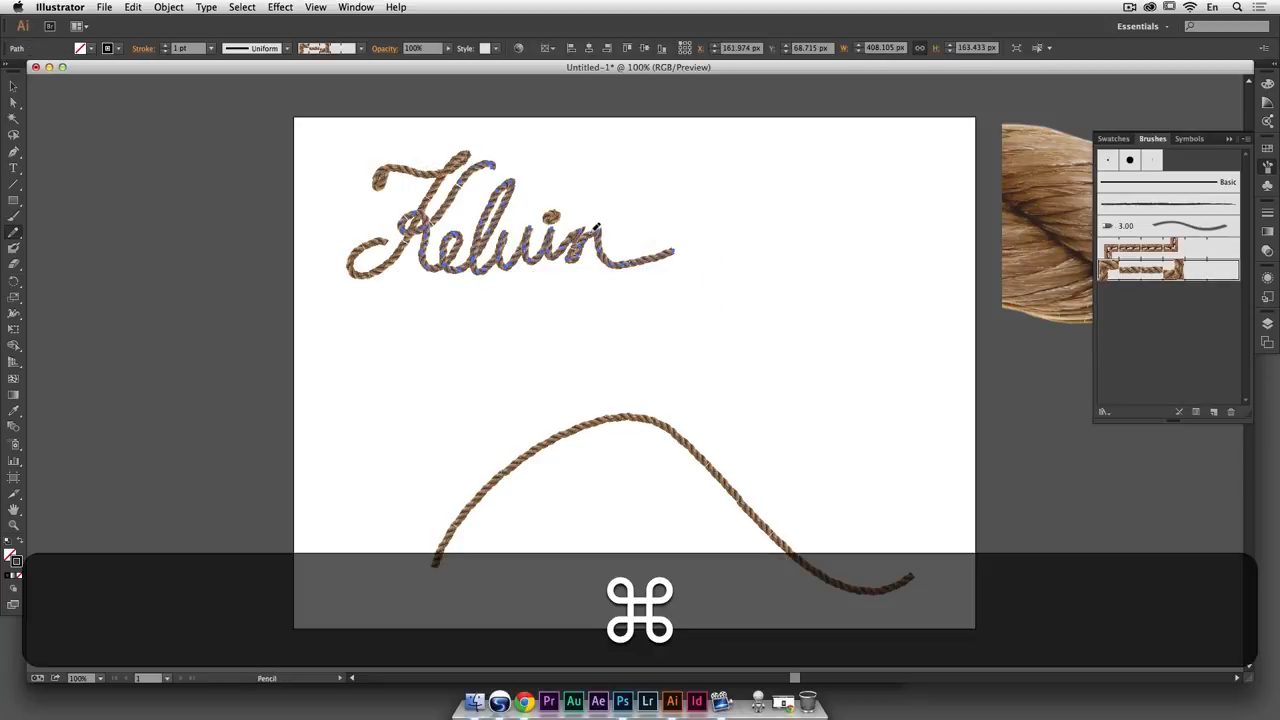
{"action": "left_click_drag", "start_coordinate": [591, 233], "coordinate": [600, 246]}
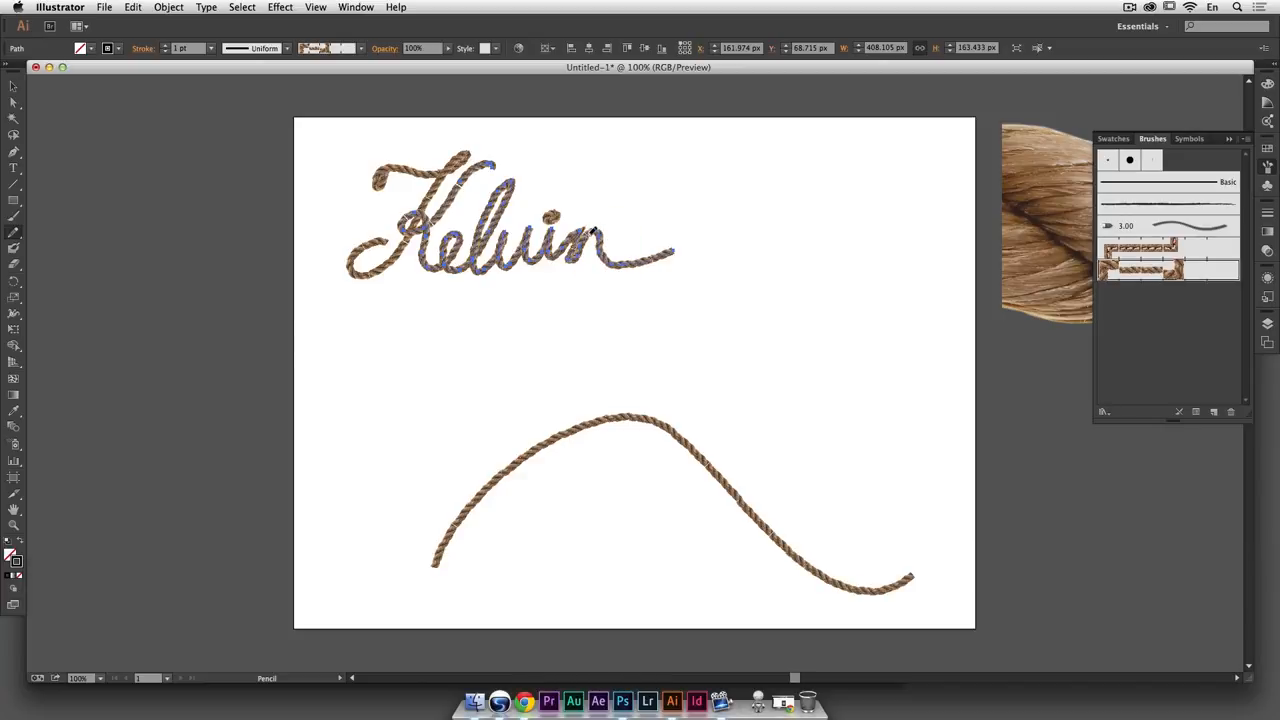
{"action": "left_click", "coordinate": [617, 235], "text": "super"}
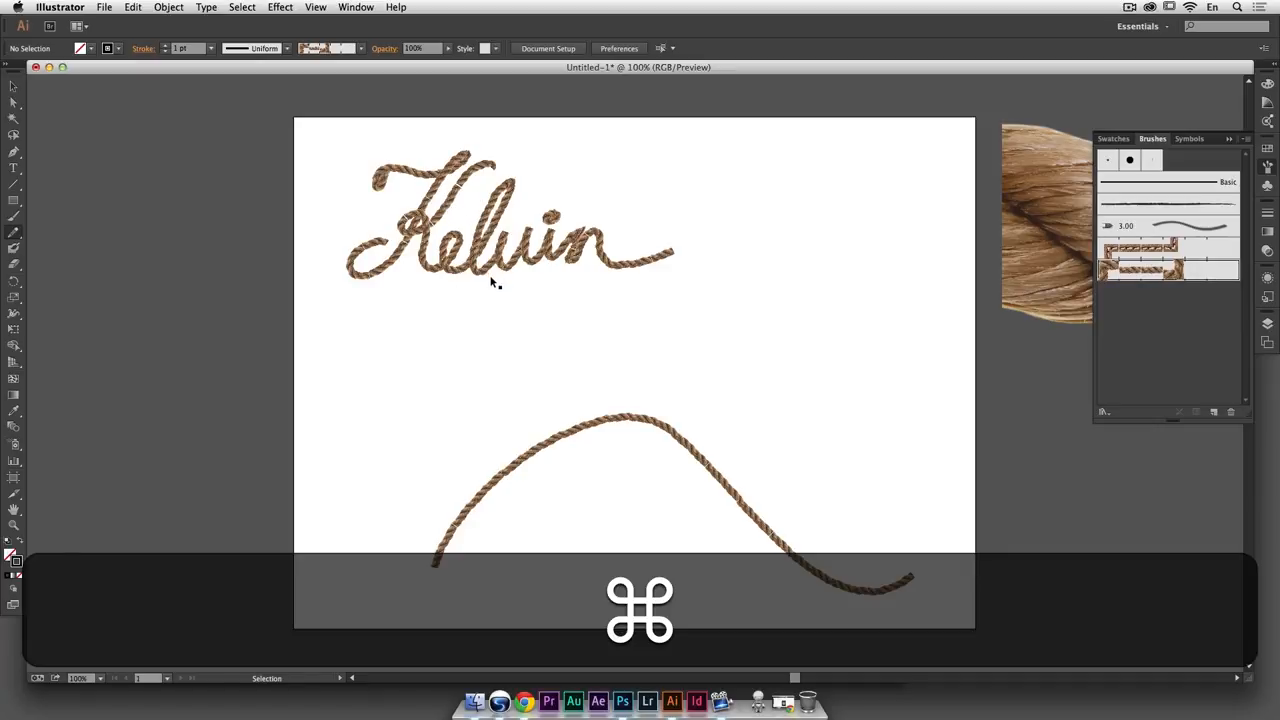
Select all strokes of the rope name and scale them up proportionally to span most of the artboard's width above the curve
{"action": "left_click_drag", "start_coordinate": [568, 301], "coordinate": [371, 177]}
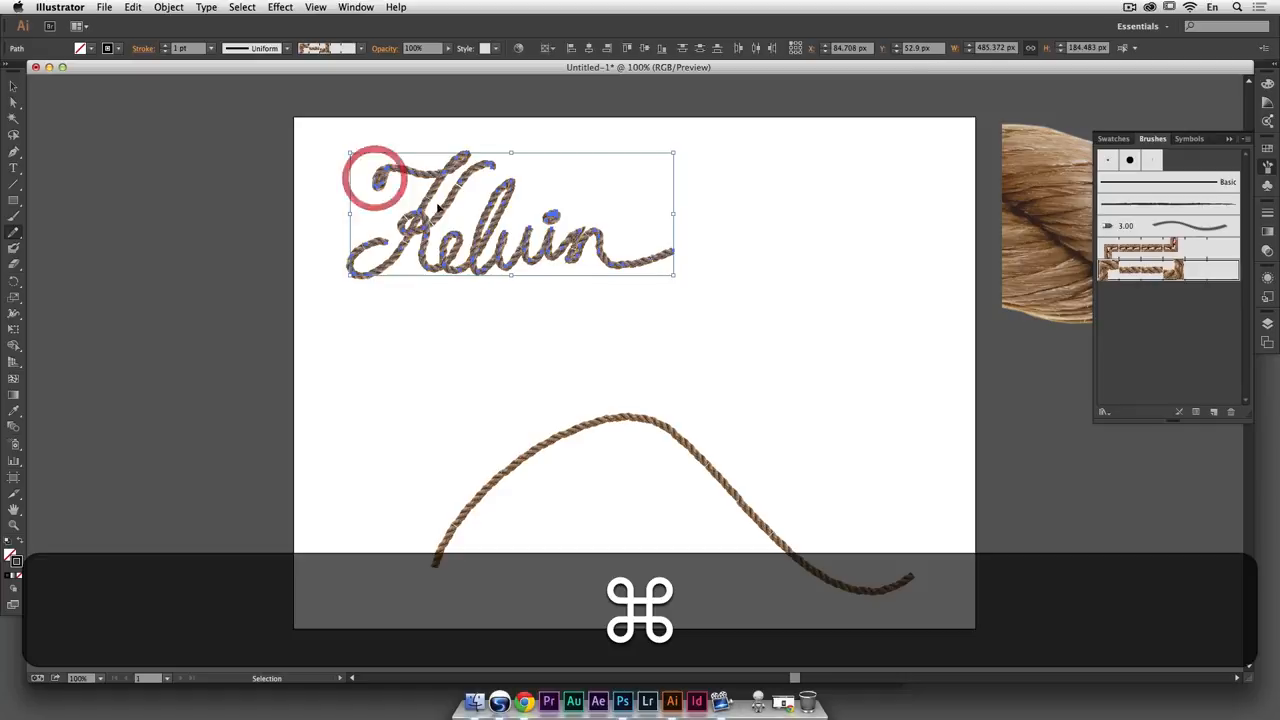
{"action": "key", "text": "v"}
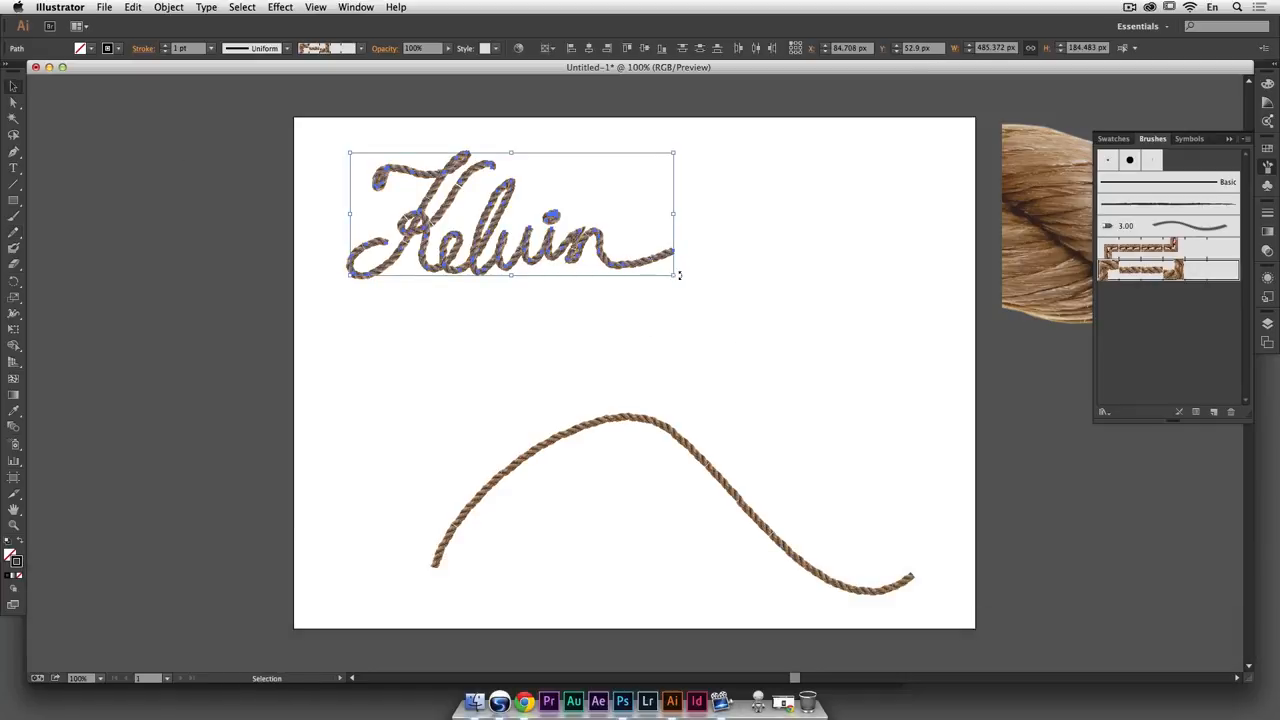
{"action": "left_click_drag", "start_coordinate": [674, 276], "coordinate": [853, 404]}
{"action": "left_click", "coordinate": [846, 414]}
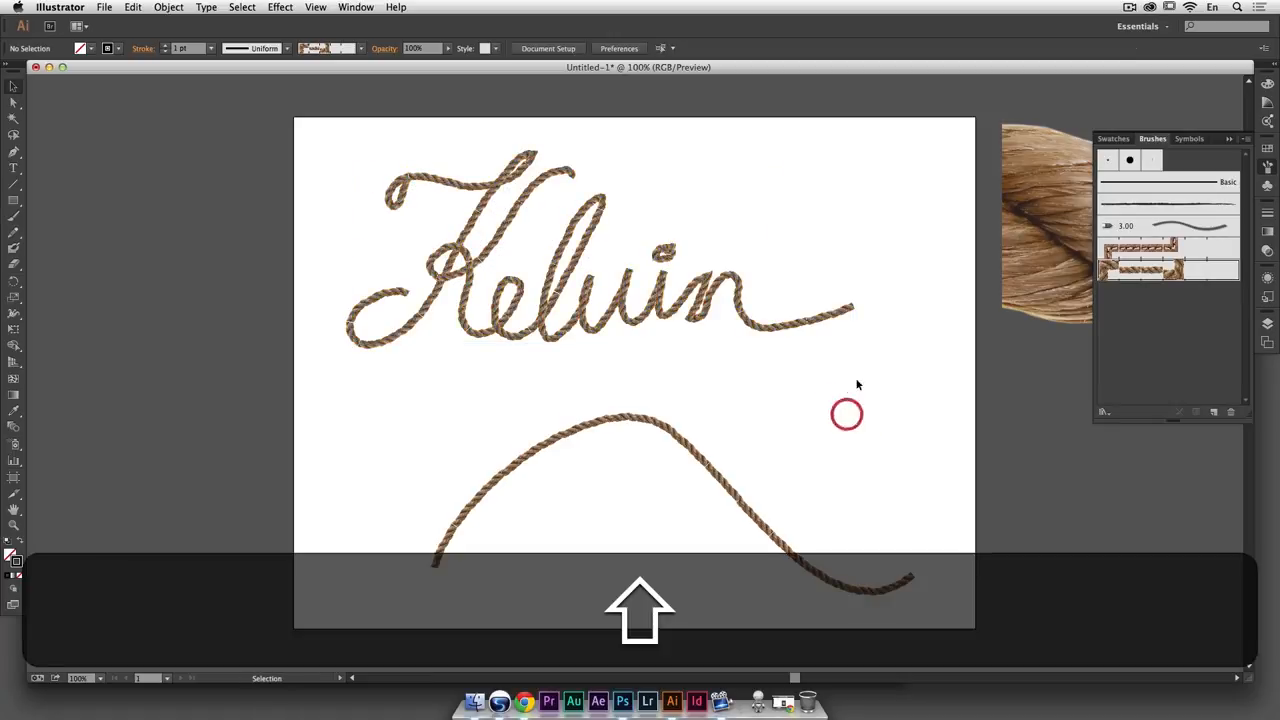
Turn on Scale Strokes & Effects in the transform options
{"action": "left_click", "coordinate": [355, 8]}
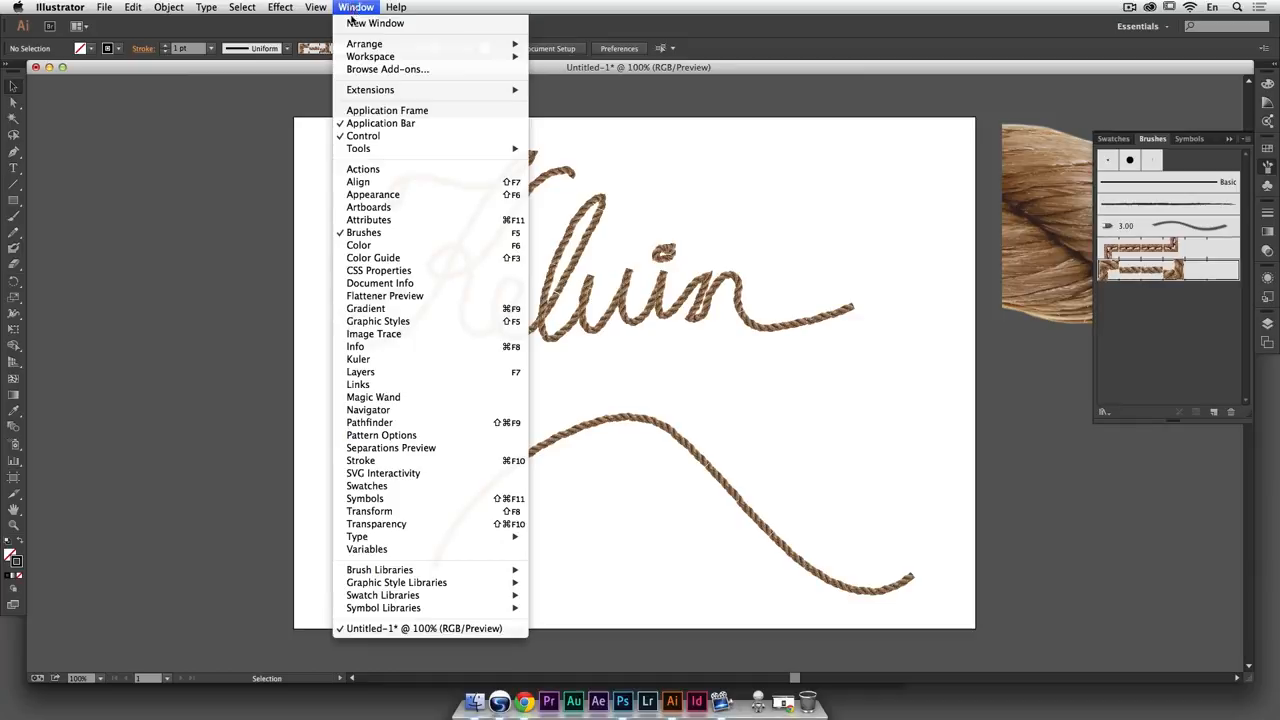
{"action": "left_click", "coordinate": [432, 512]}
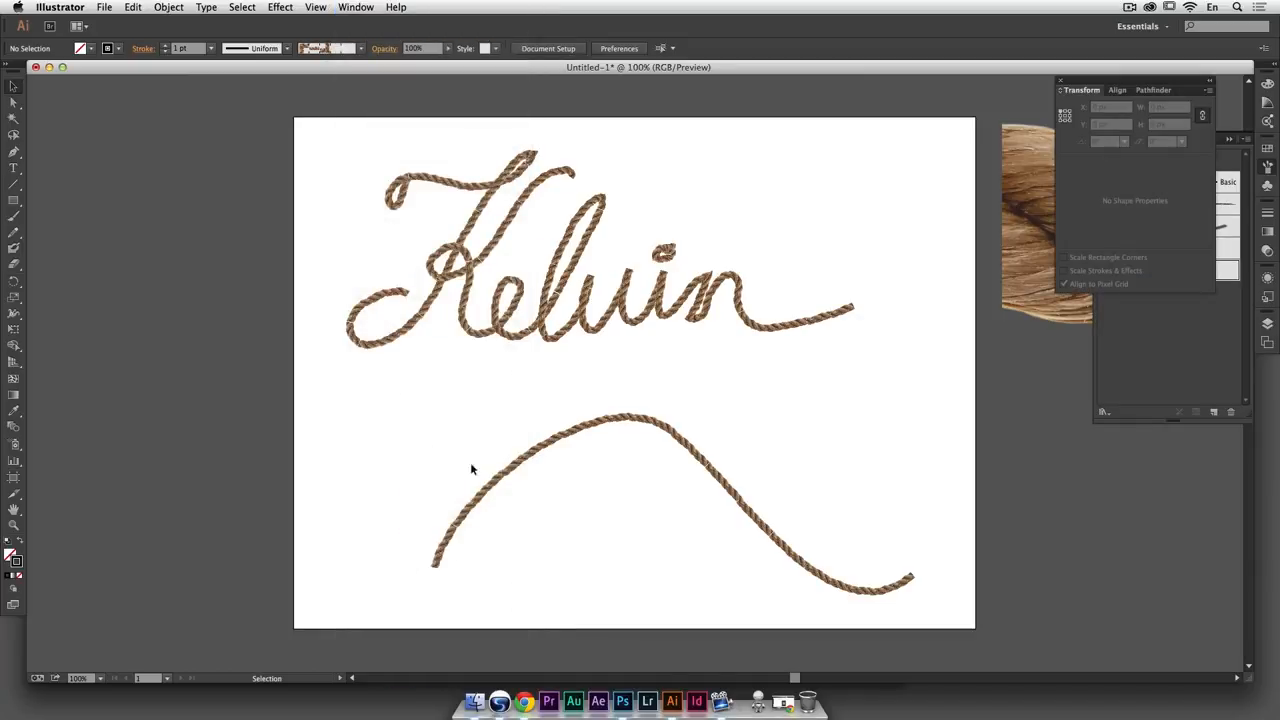
{"action": "left_click", "coordinate": [1208, 92]}
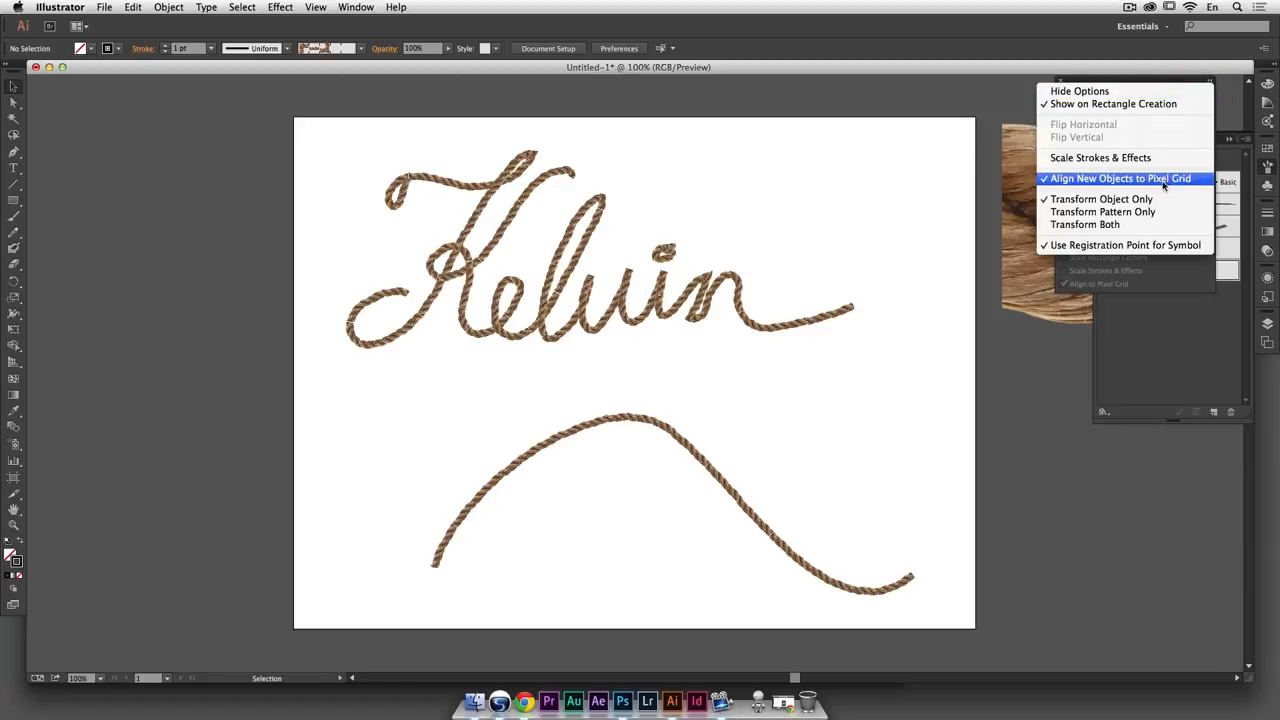
{"action": "left_click", "coordinate": [1091, 162]}
Select the whole rope name, try scaling it up proportionally to about 909 px wide, and undo the scaling
{"action": "left_click_drag", "start_coordinate": [770, 355], "coordinate": [380, 125]}
{"action": "key", "text": "shift"}
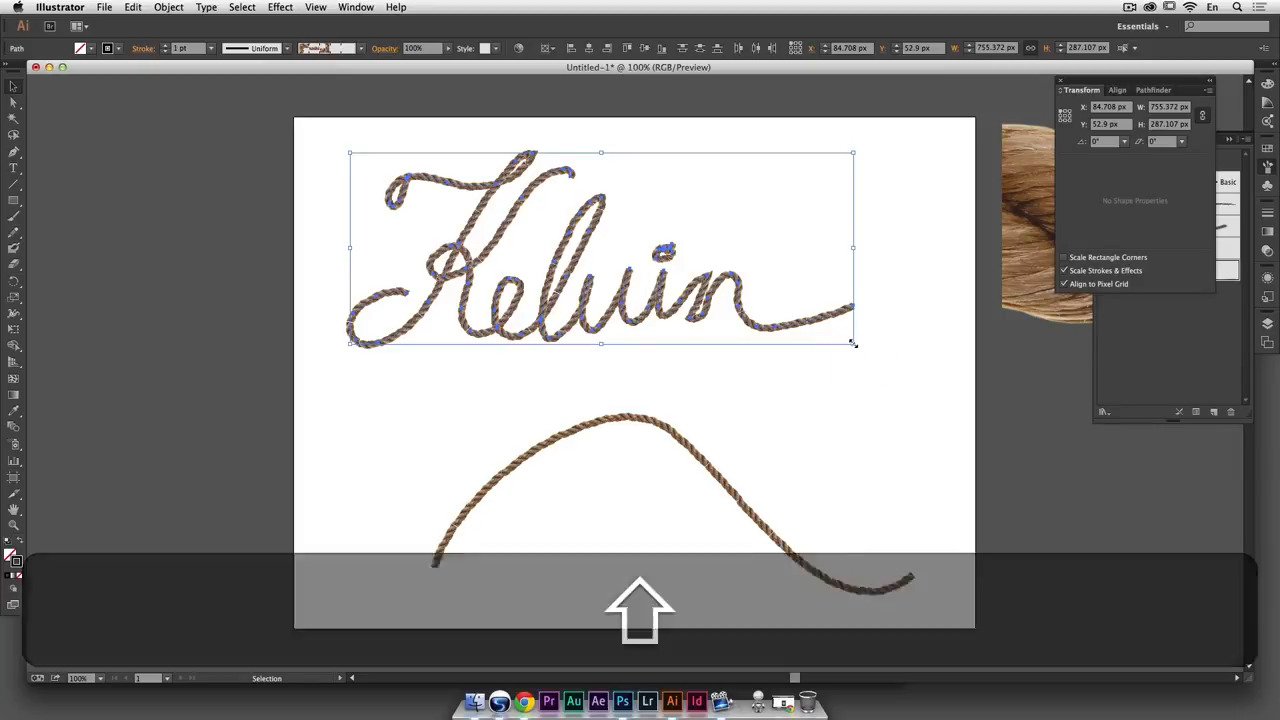
{"action": "left_click_drag", "start_coordinate": [853, 342], "coordinate": [943, 442]}
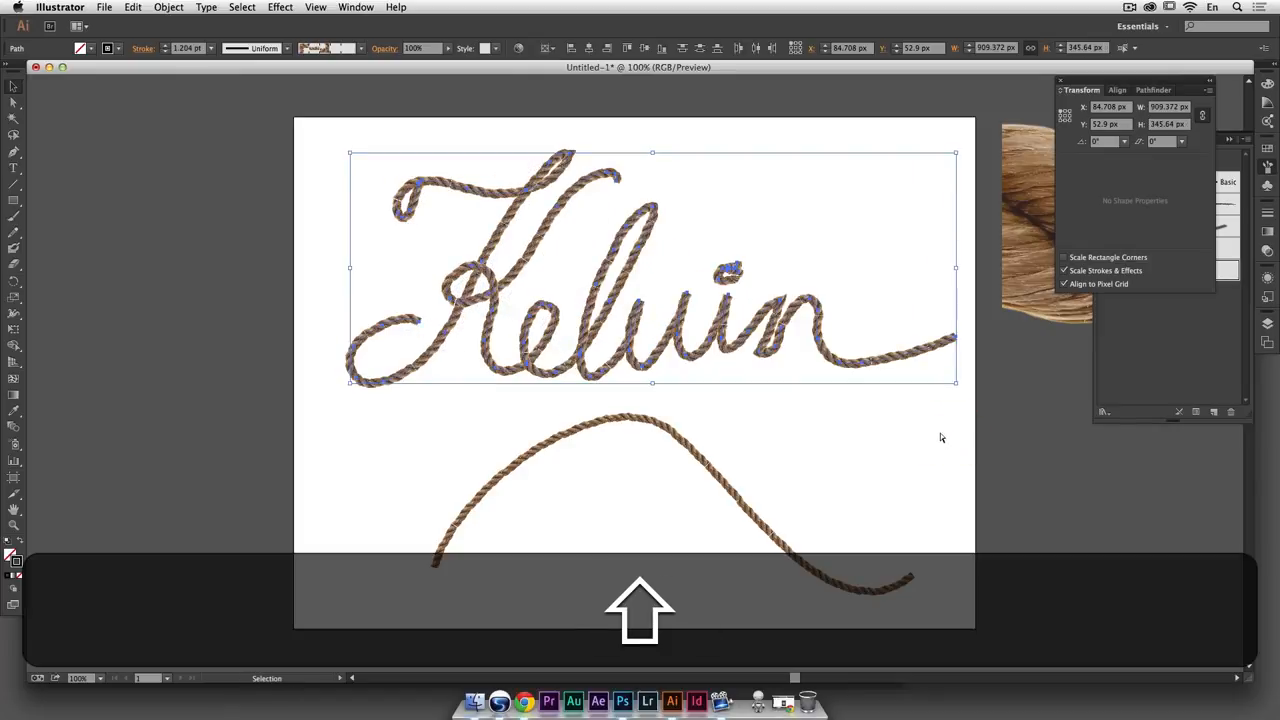
{"action": "key", "text": "shift+super+z"}
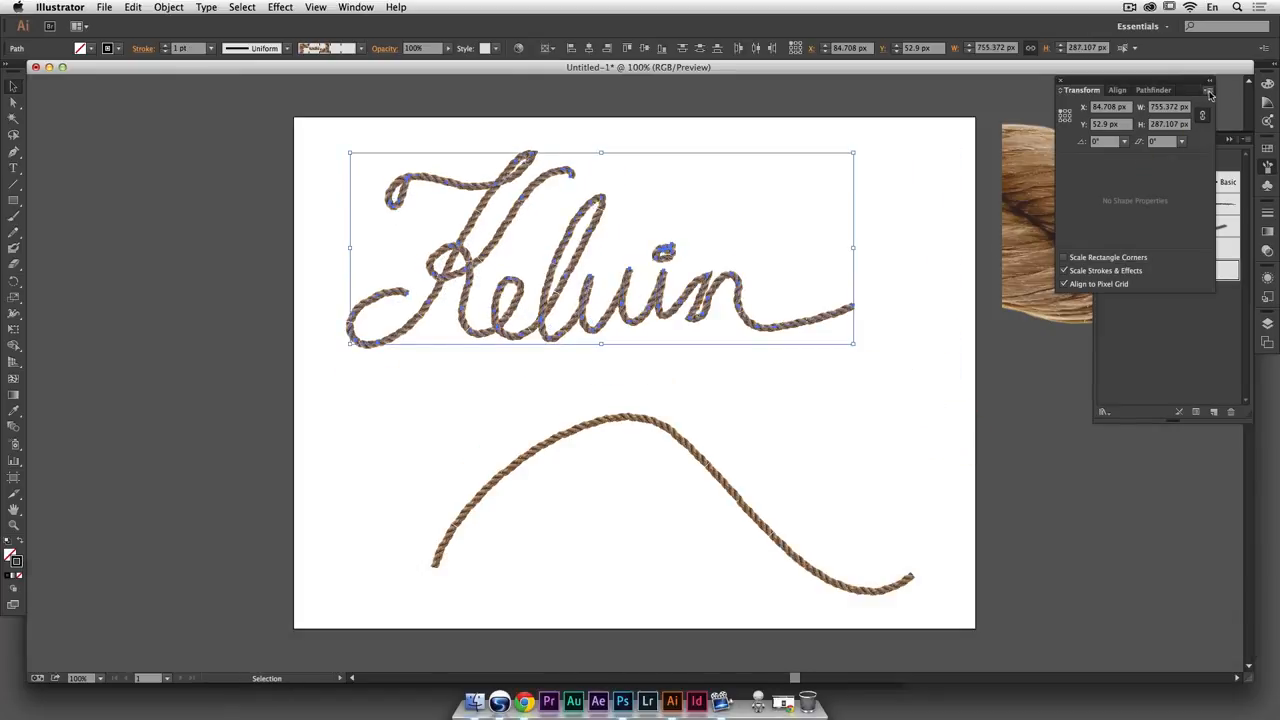
Turn off Scale Strokes & Effects and deselect the rope name
{"action": "left_click", "coordinate": [1209, 90]}
{"action": "left_click", "coordinate": [1155, 160]}
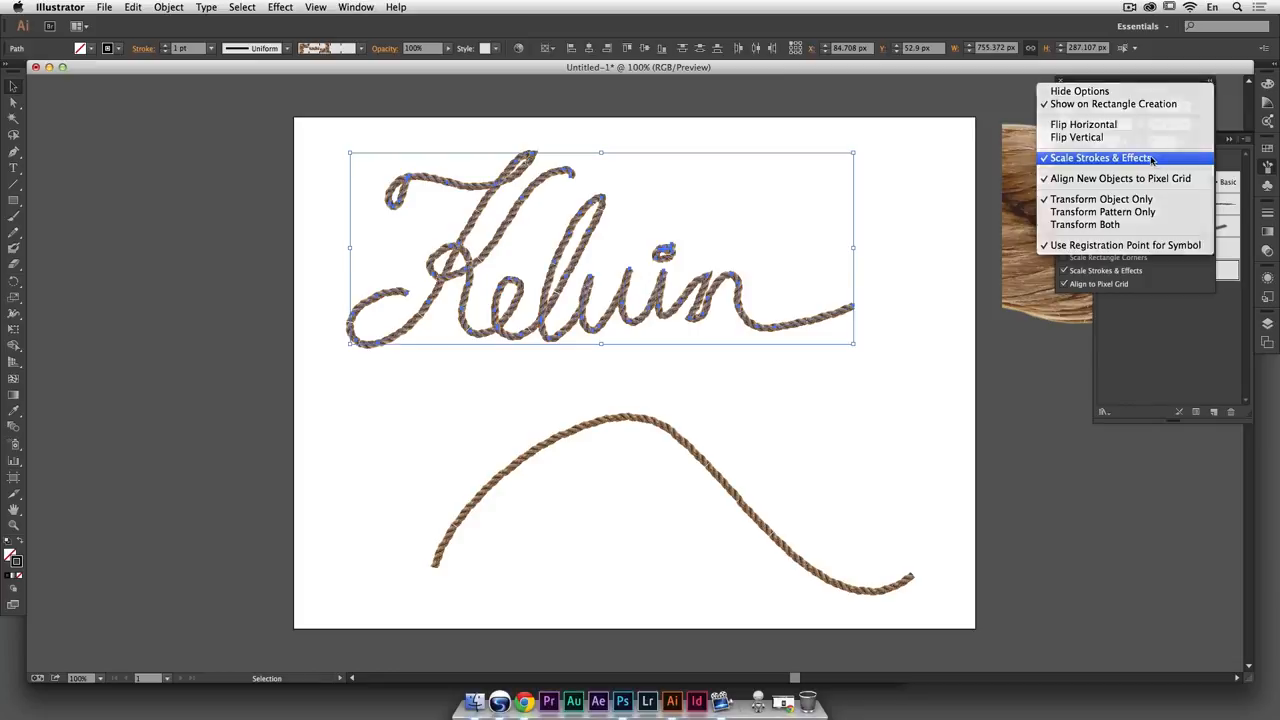
{"action": "left_click", "coordinate": [905, 187]}
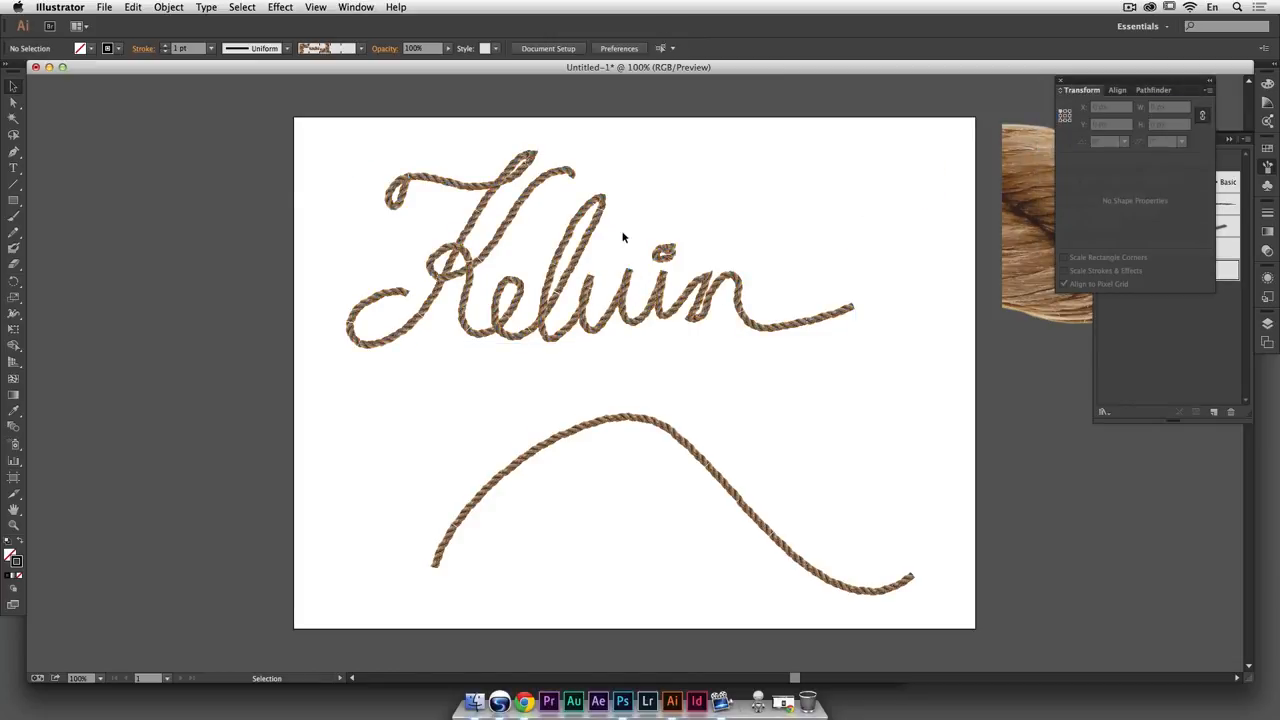
Show the rulers and place a horizontal guide along the rope name's baseline at Y 333 px
{"action": "key", "text": "super+r"}
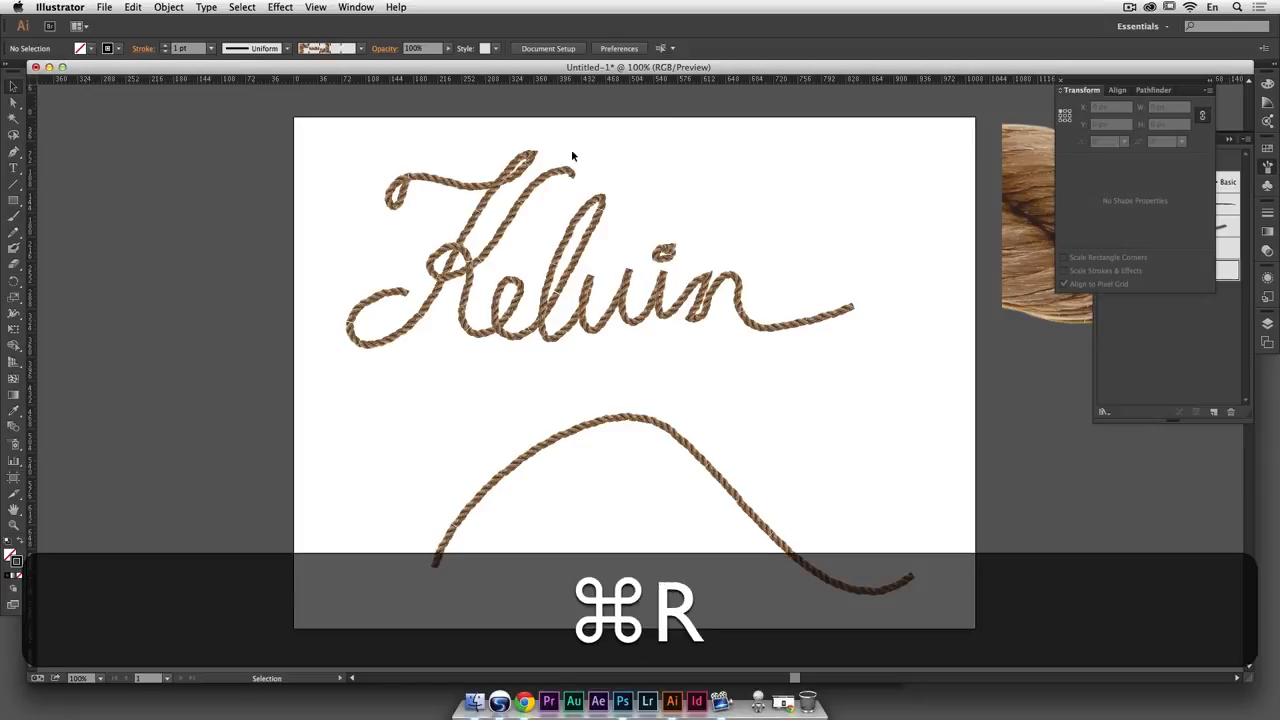
{"action": "left_click_drag", "start_coordinate": [670, 84], "coordinate": [601, 339]}
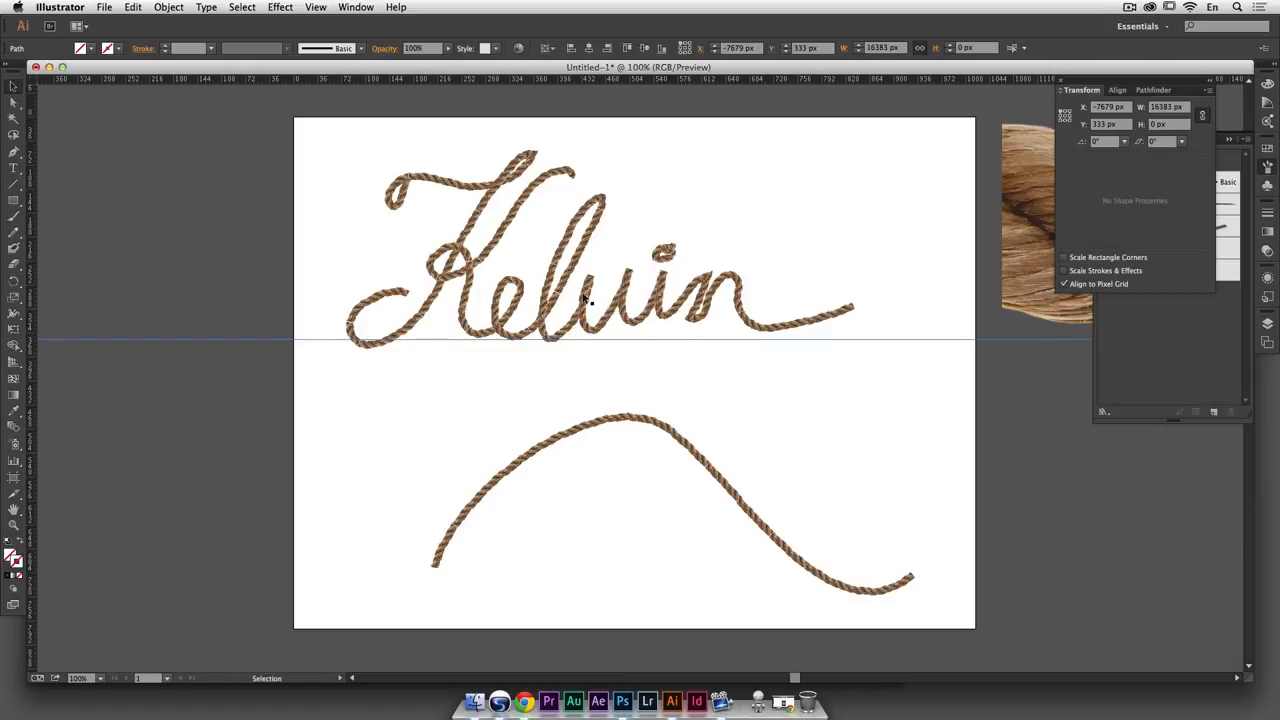
Select the anchor points of the name's last letters and the i's dot, and nudge them down 18 px toward the baseline
{"action": "left_click", "coordinate": [13, 102]}
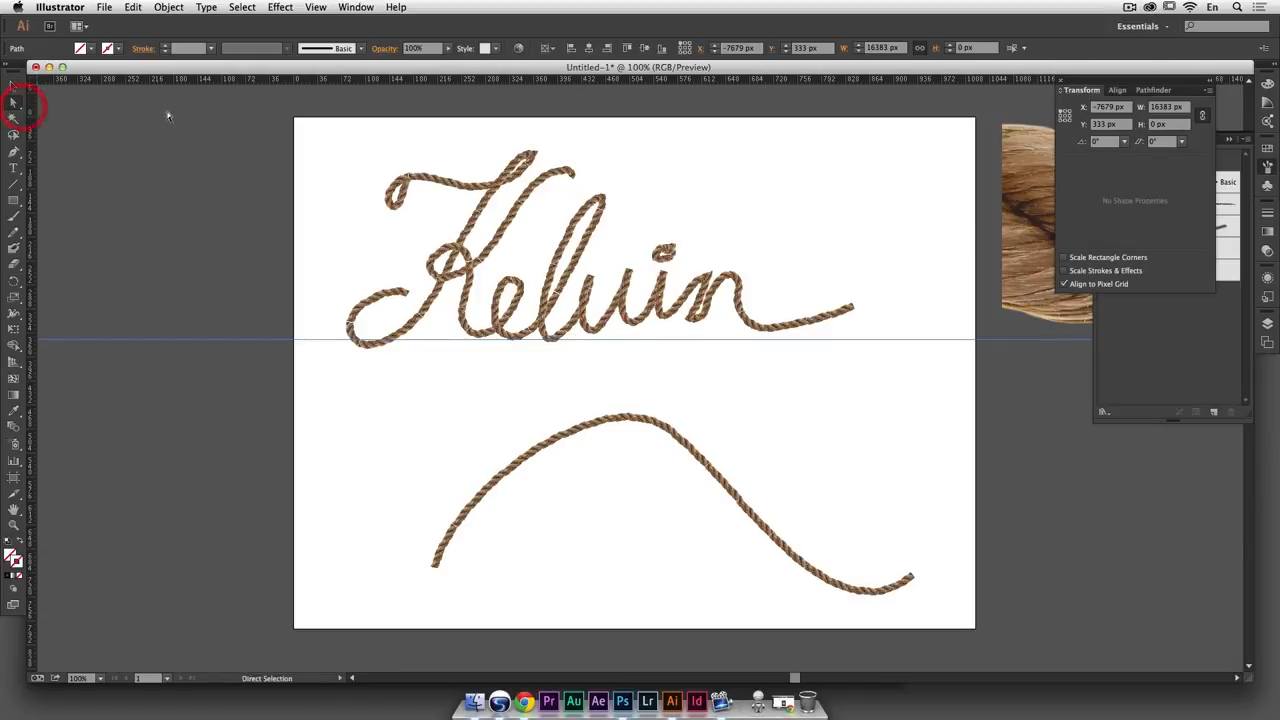
{"action": "left_click", "coordinate": [608, 316]}
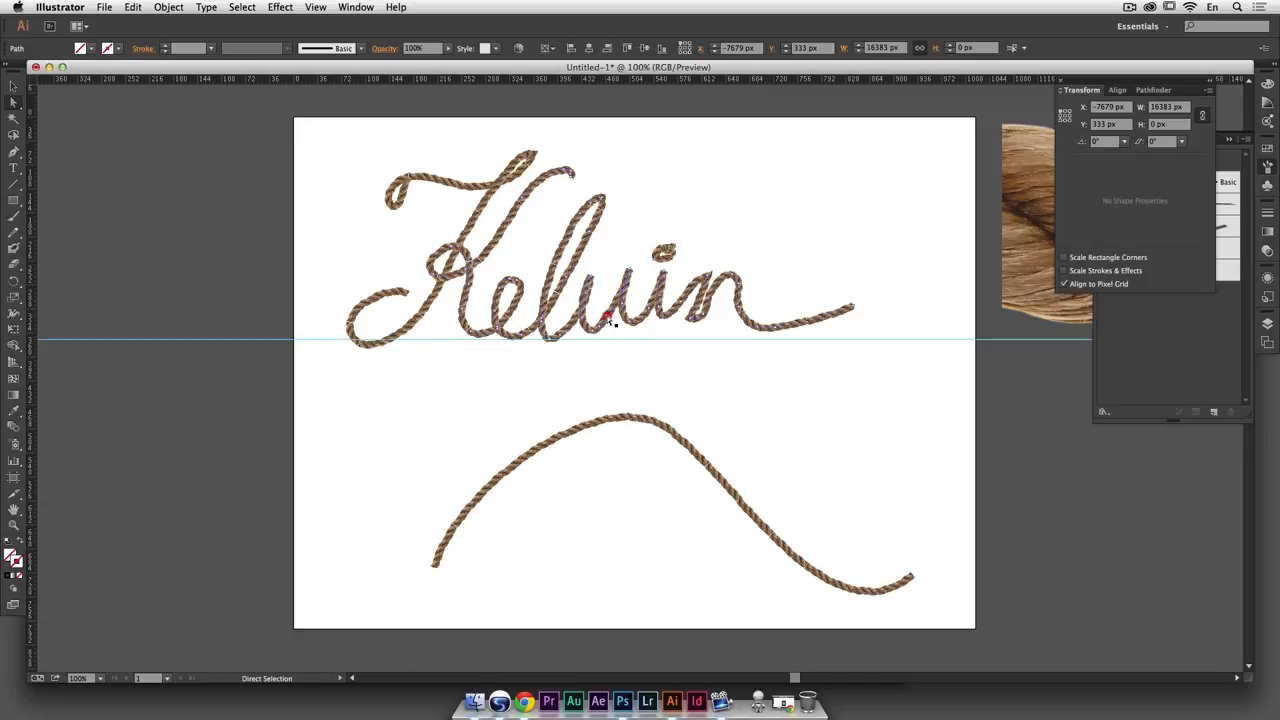
{"action": "left_click_drag", "start_coordinate": [887, 381], "coordinate": [620, 222]}
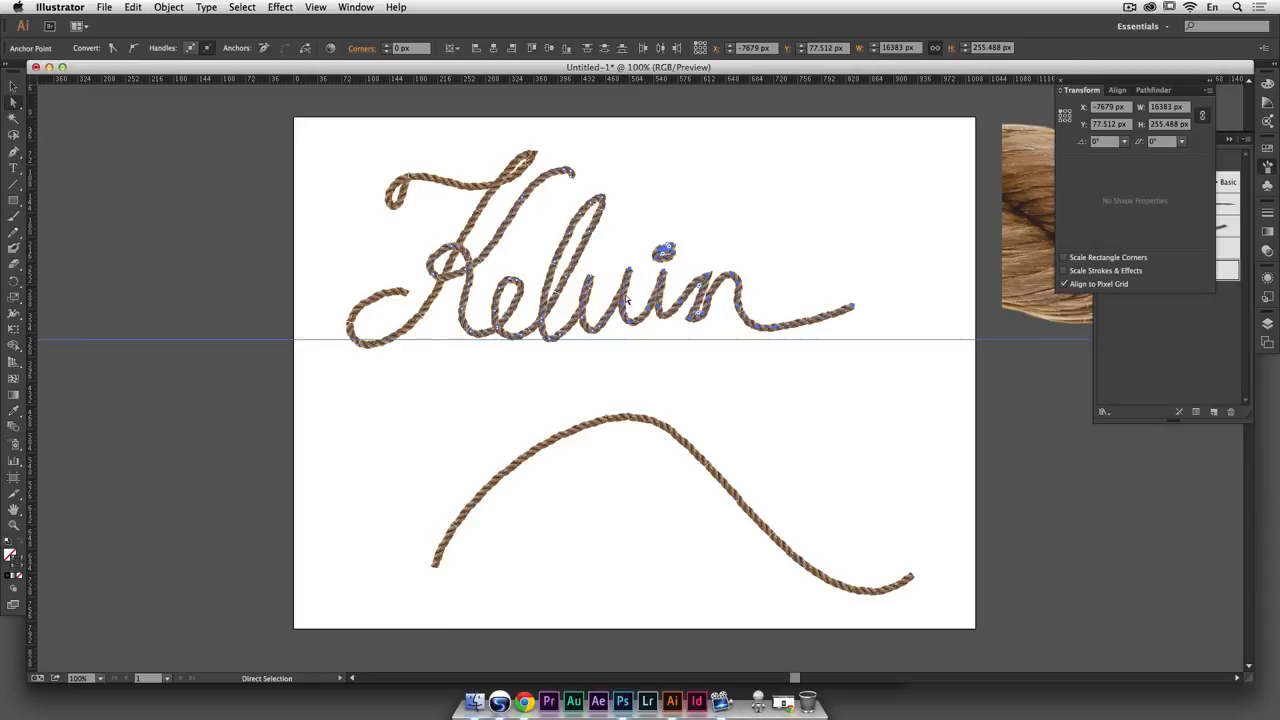
{"action": "key", "text": "Down"}
{"action": "key", "text": "Down"}
{"action": "key", "text": "Down"}
{"action": "key", "text": "Down"}
{"action": "key", "text": "Down"}
{"action": "key", "text": "Down"}
{"action": "key", "text": "Down"}
{"action": "key", "text": "Down"}
{"action": "key", "text": "Down"}
{"action": "key", "text": "Down"}
{"action": "key", "text": "Down"}
{"action": "key", "text": "Down"}
{"action": "key", "text": "Down"}
{"action": "key", "text": "Down"}
{"action": "key", "text": "Down"}
{"action": "key", "text": "Down"}
{"action": "key", "text": "Down"}
{"action": "key", "text": "Down"}
Place a second horizontal guide along the letters' bottoms and adjust the v's lowest anchor point vertically against it
{"action": "left_click_drag", "start_coordinate": [725, 85], "coordinate": [684, 337]}
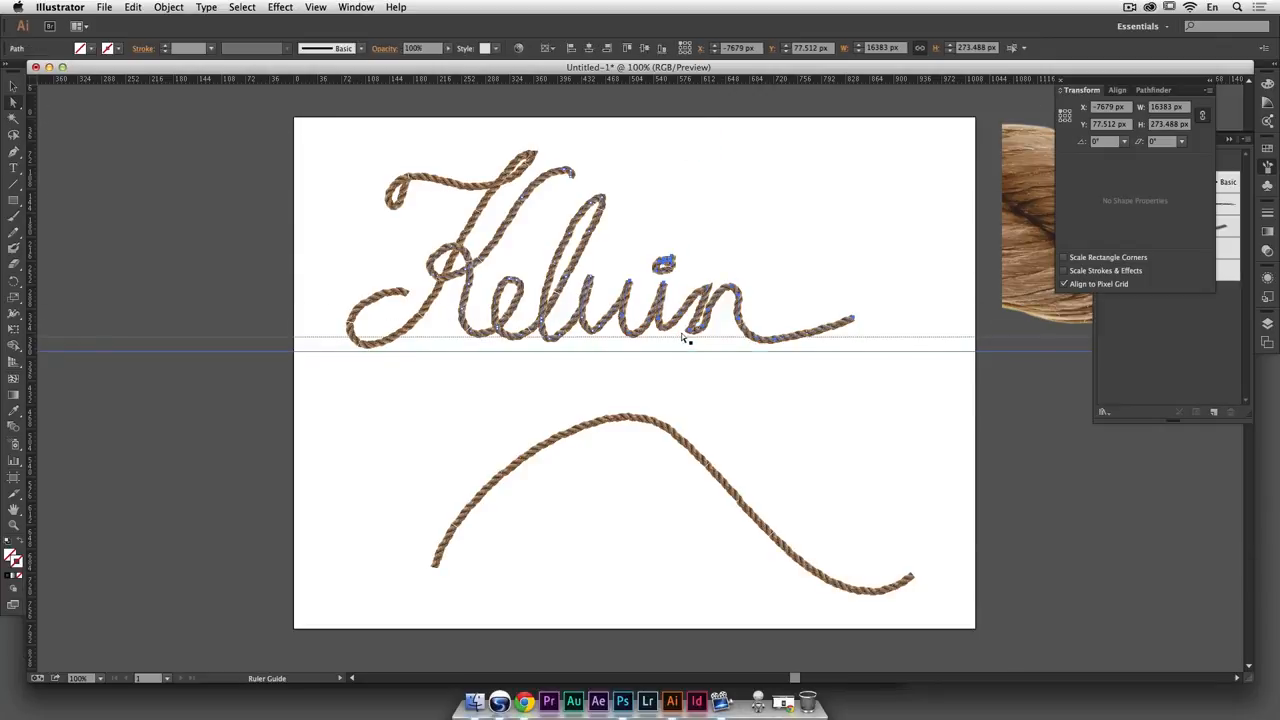
{"action": "left_click", "coordinate": [592, 330]}
{"action": "key", "text": "Down"}
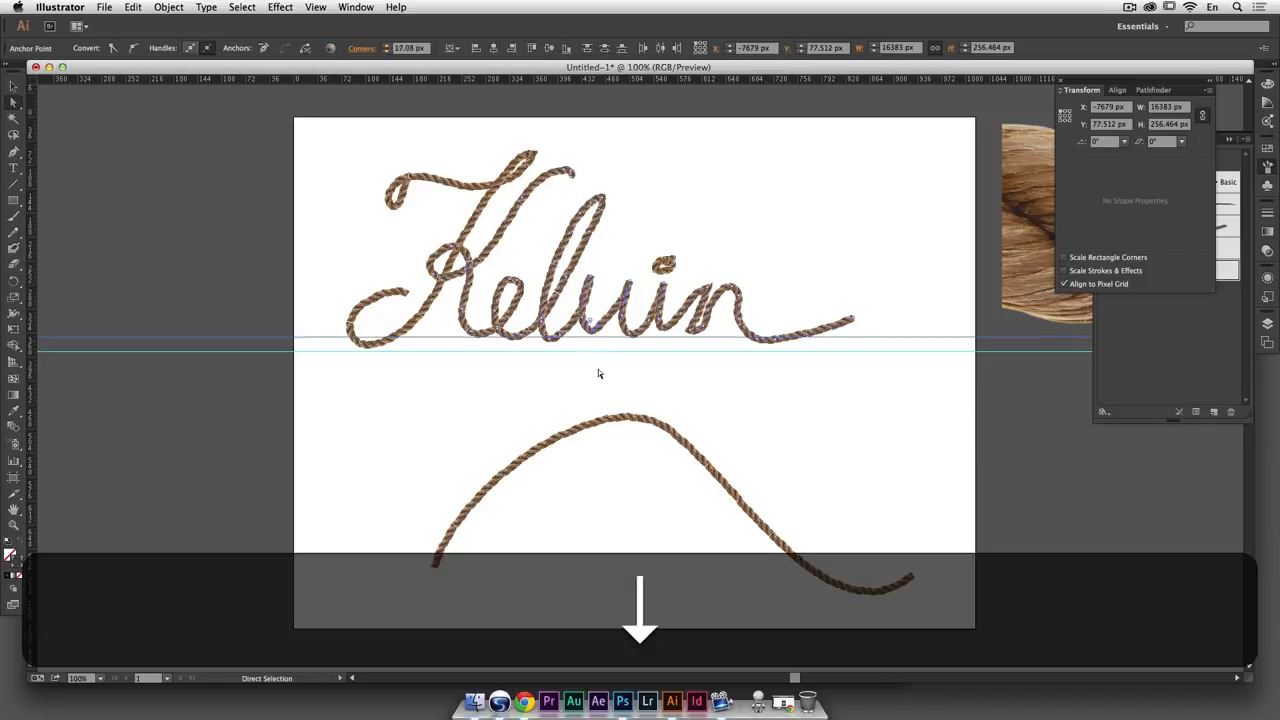
{"action": "key", "text": "Up"}
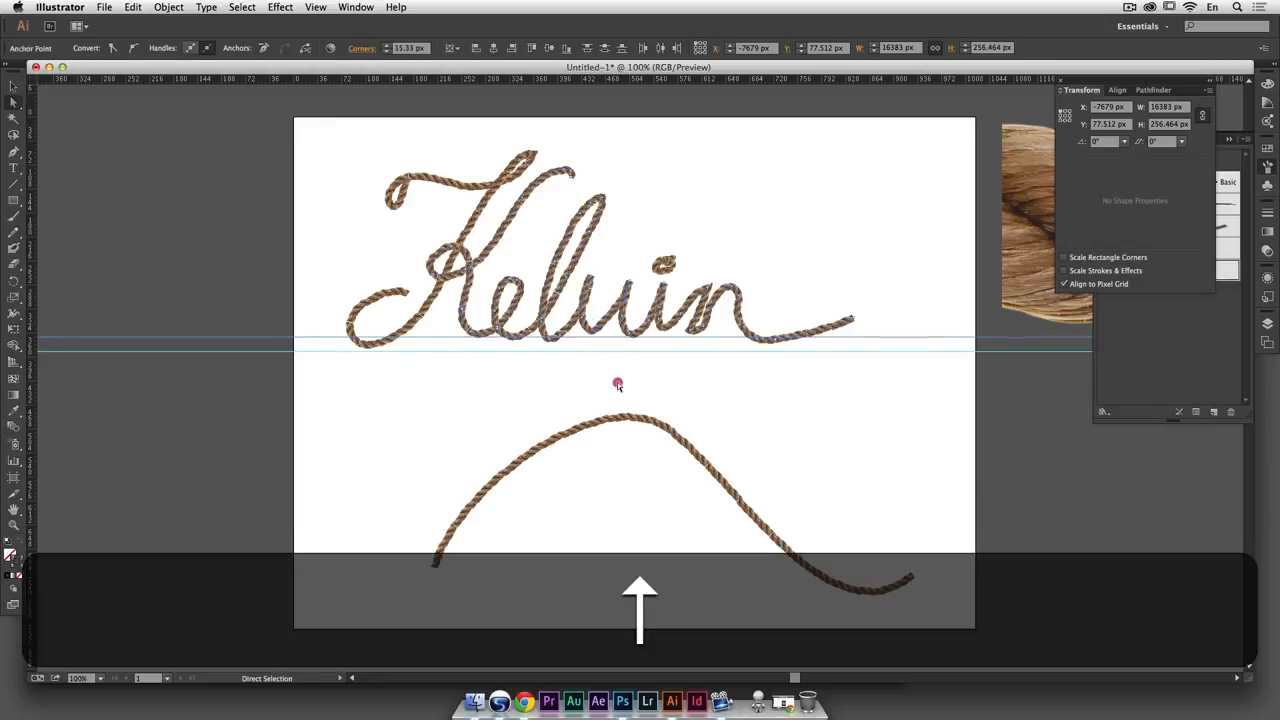
{"action": "left_click", "coordinate": [612, 370]}
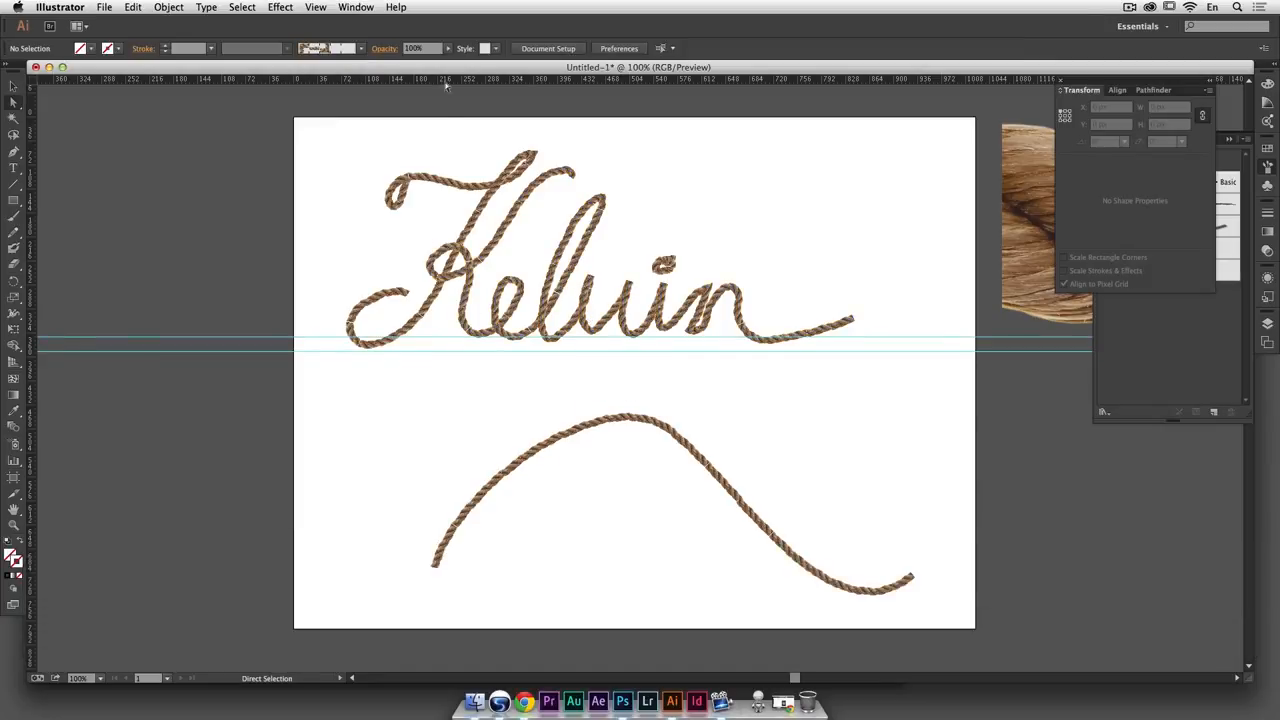
Lock the guides
{"action": "left_click", "coordinate": [316, 7]}
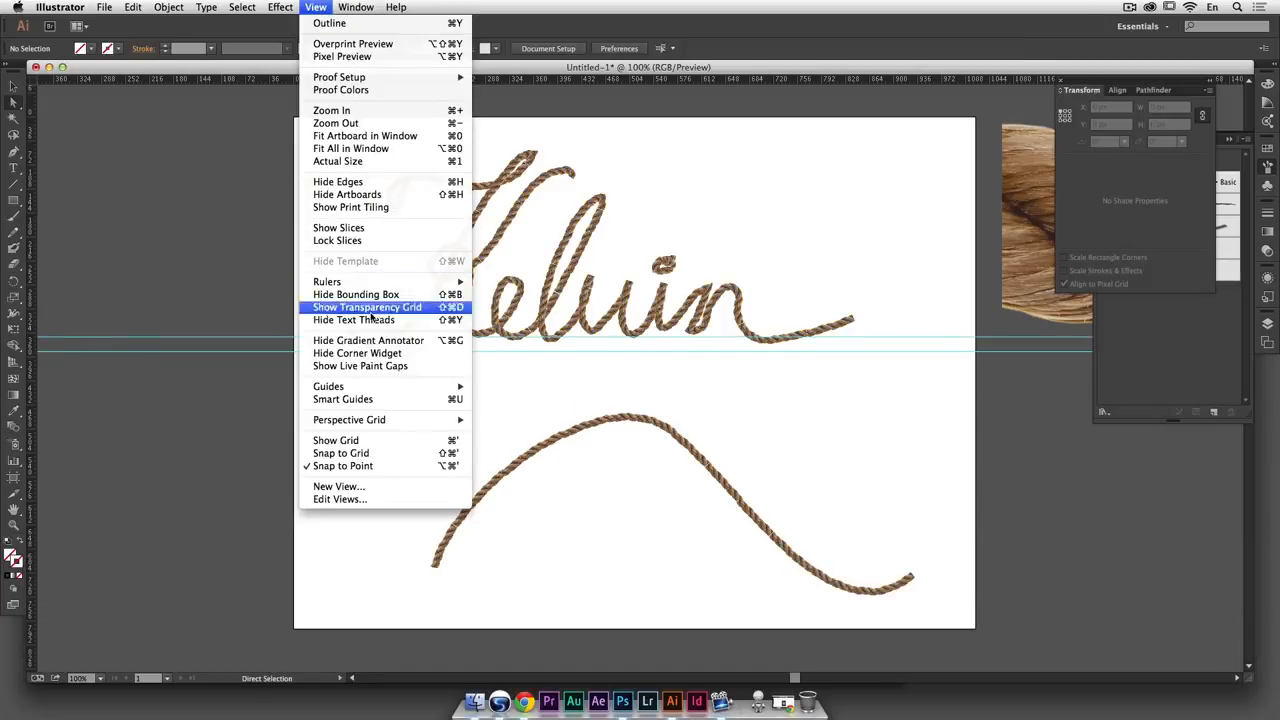
{"action": "mouse_move", "coordinate": [401, 387]}
{"action": "left_click", "coordinate": [540, 400]}
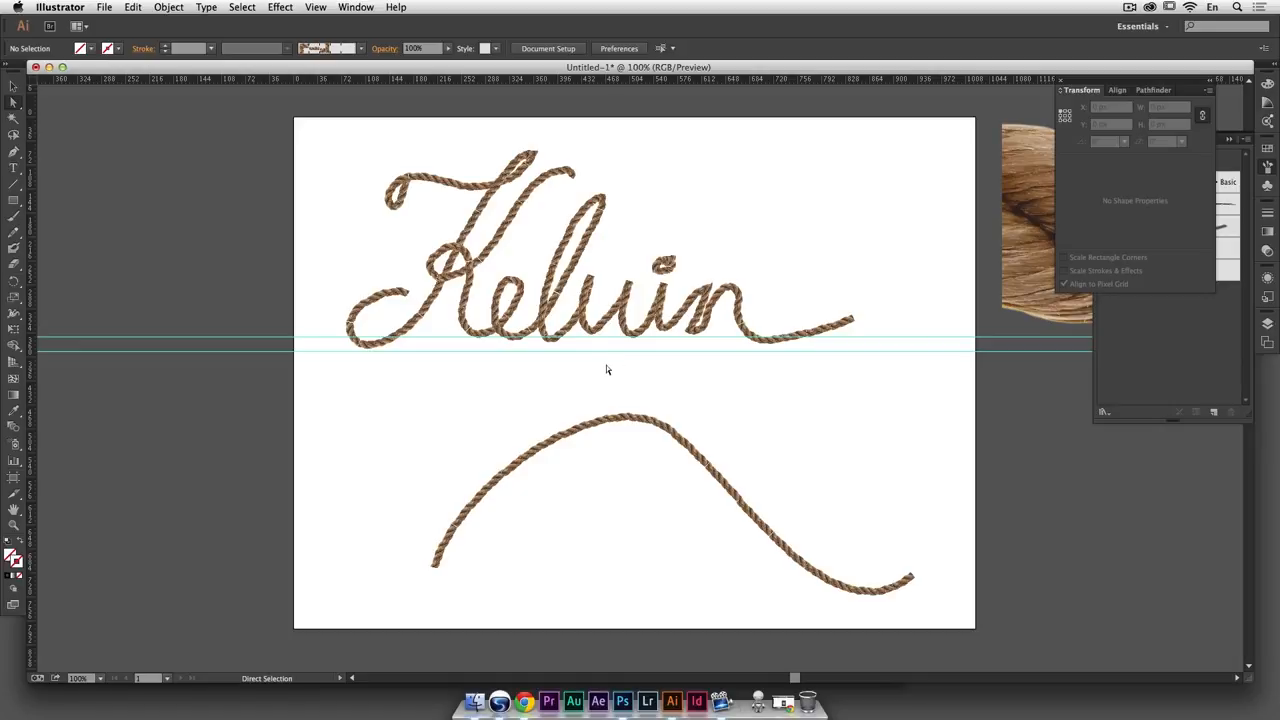
Nudge the v's bottom anchor point slightly down and right toward the baseline guide, and deselect it
{"action": "left_click", "coordinate": [591, 338]}
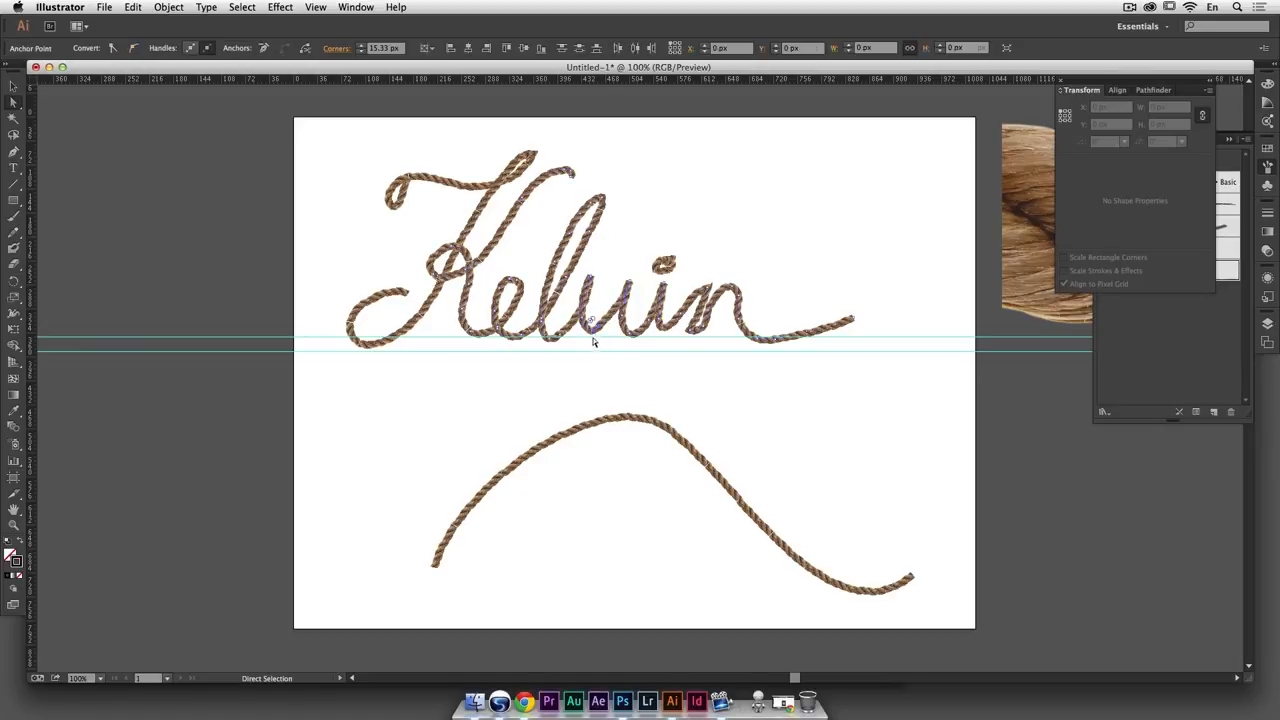
{"action": "key", "text": "Down"}
{"action": "key", "text": "Right"}
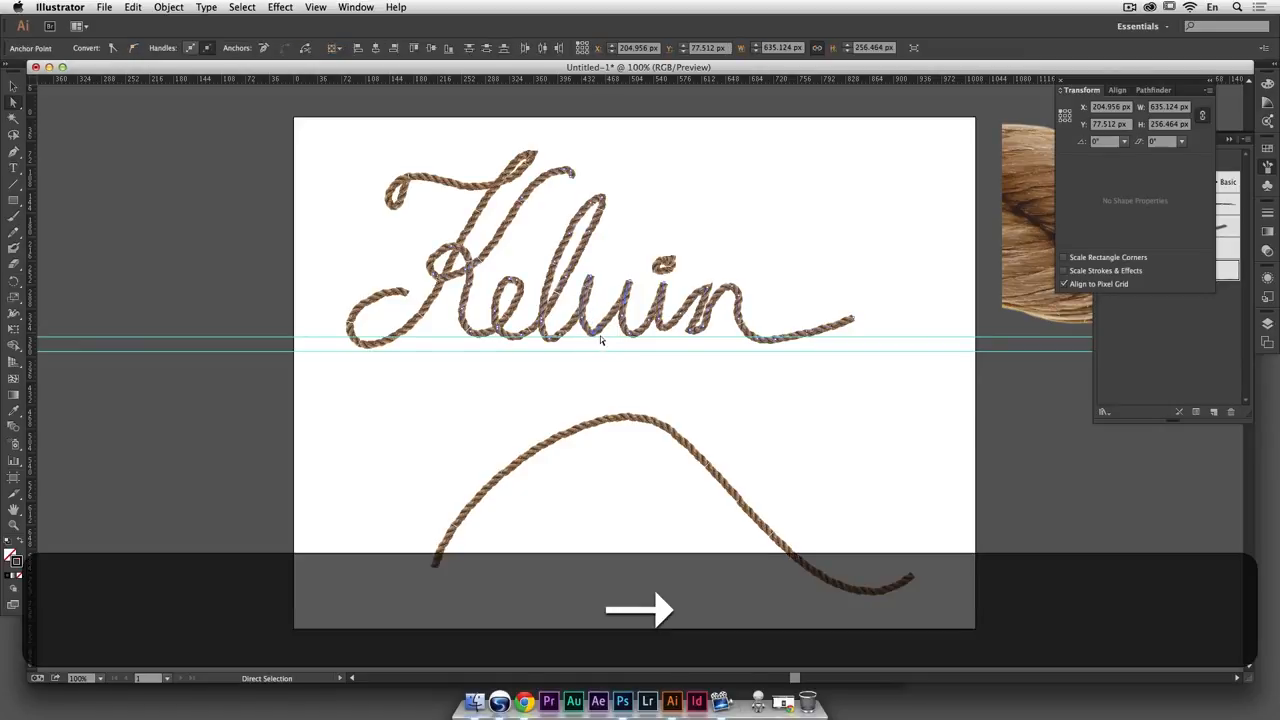
{"action": "key", "text": "Down"}
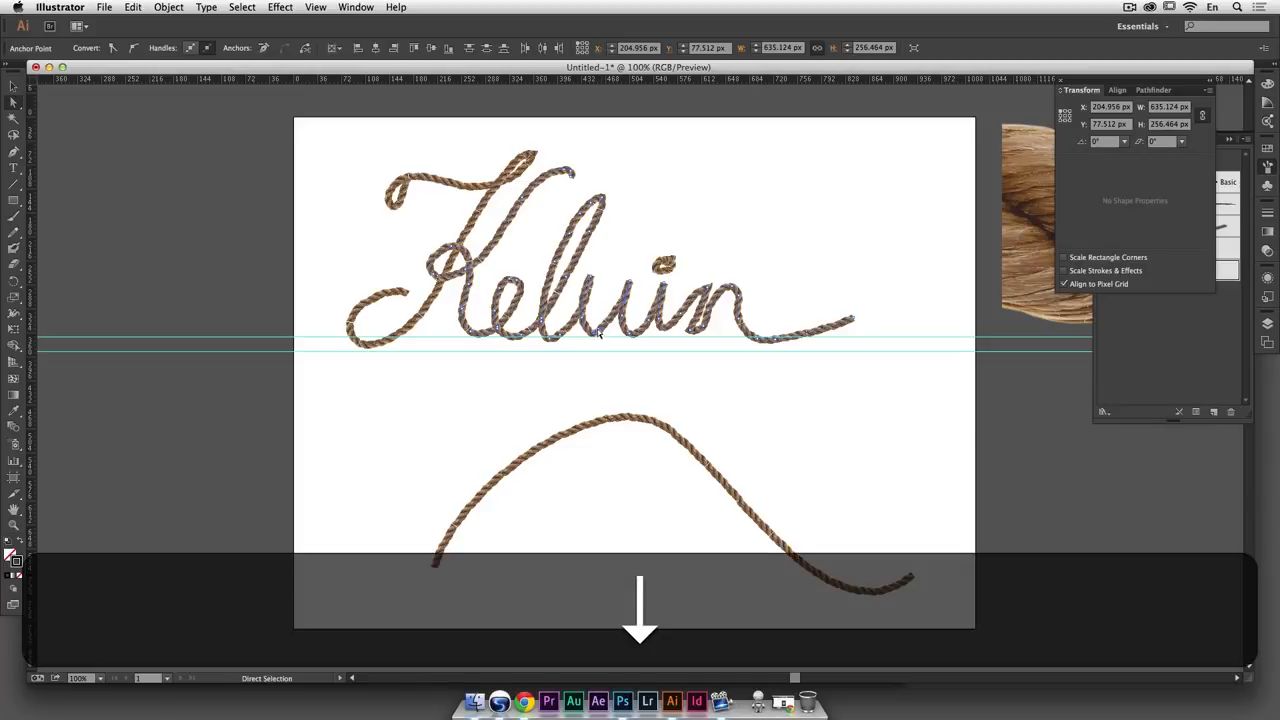
{"action": "left_click", "coordinate": [600, 380]}
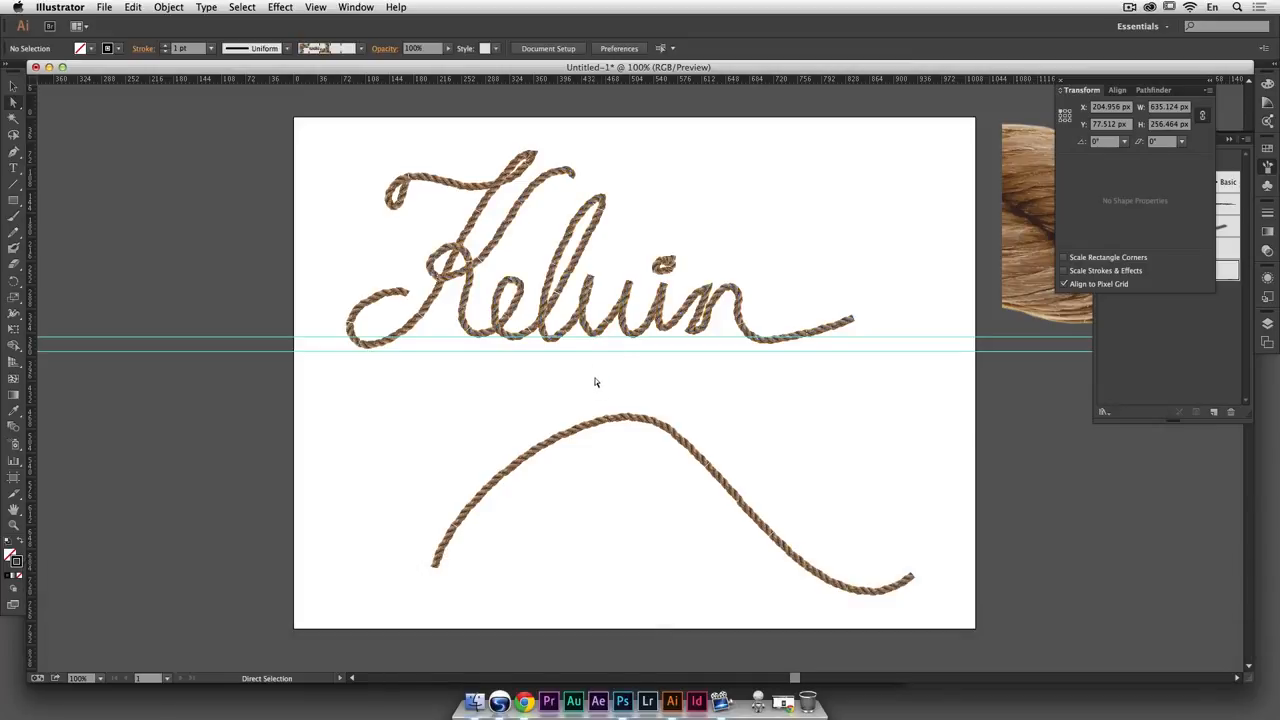
Nudge the v's upper-right anchor point left and remove the anchor point at its lower right with the Pen tool
{"action": "left_click", "coordinate": [588, 292]}
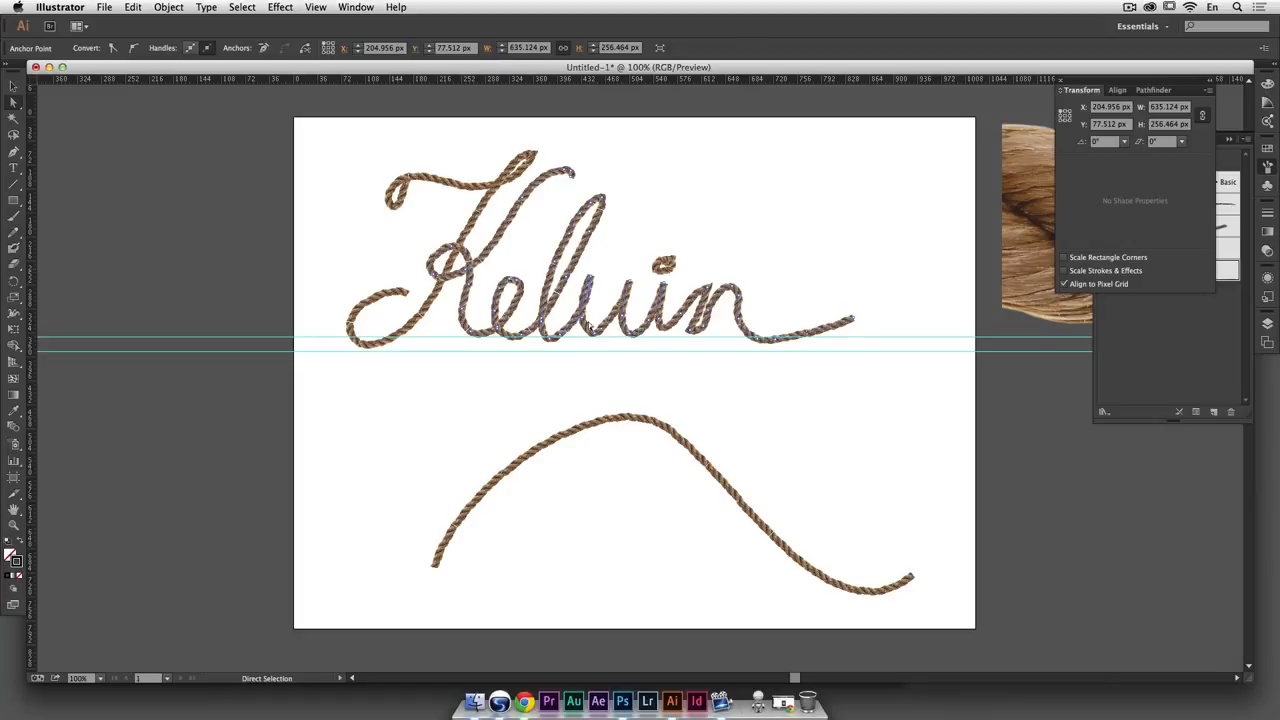
{"action": "left_click", "coordinate": [628, 282]}
{"action": "key", "text": "Left"}
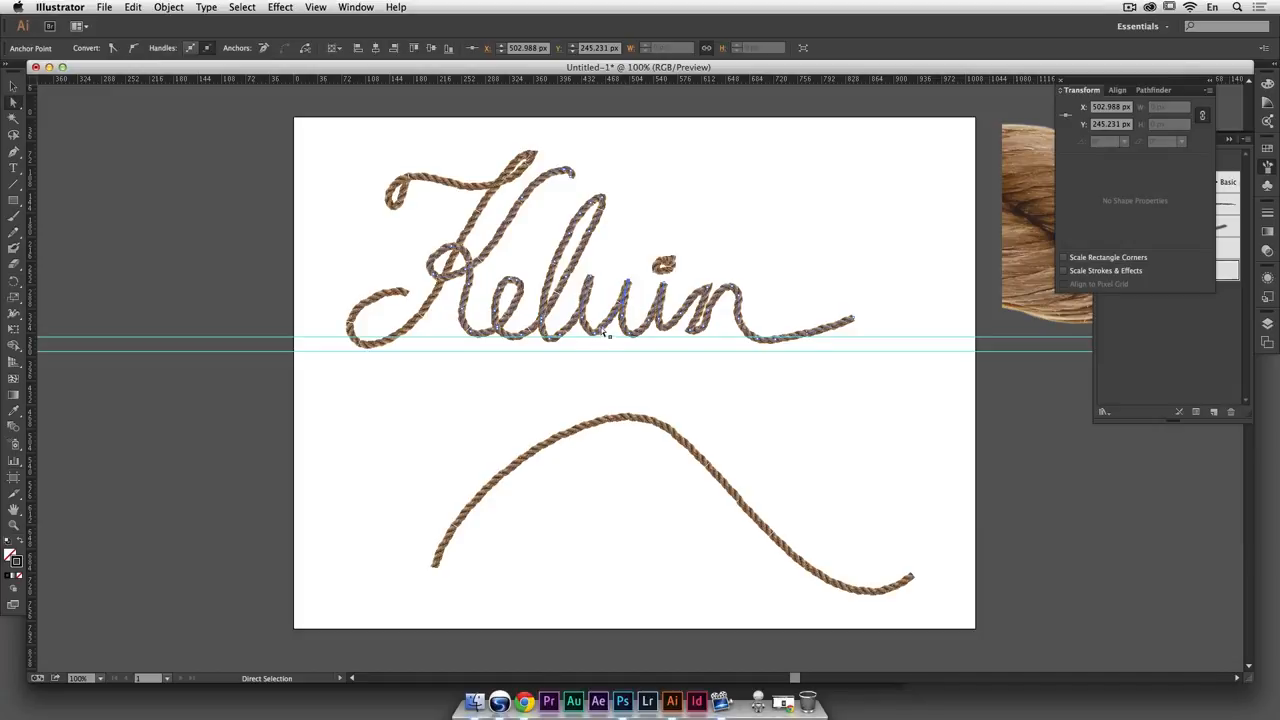
{"action": "left_click", "coordinate": [601, 330]}
{"action": "key", "text": "p"}
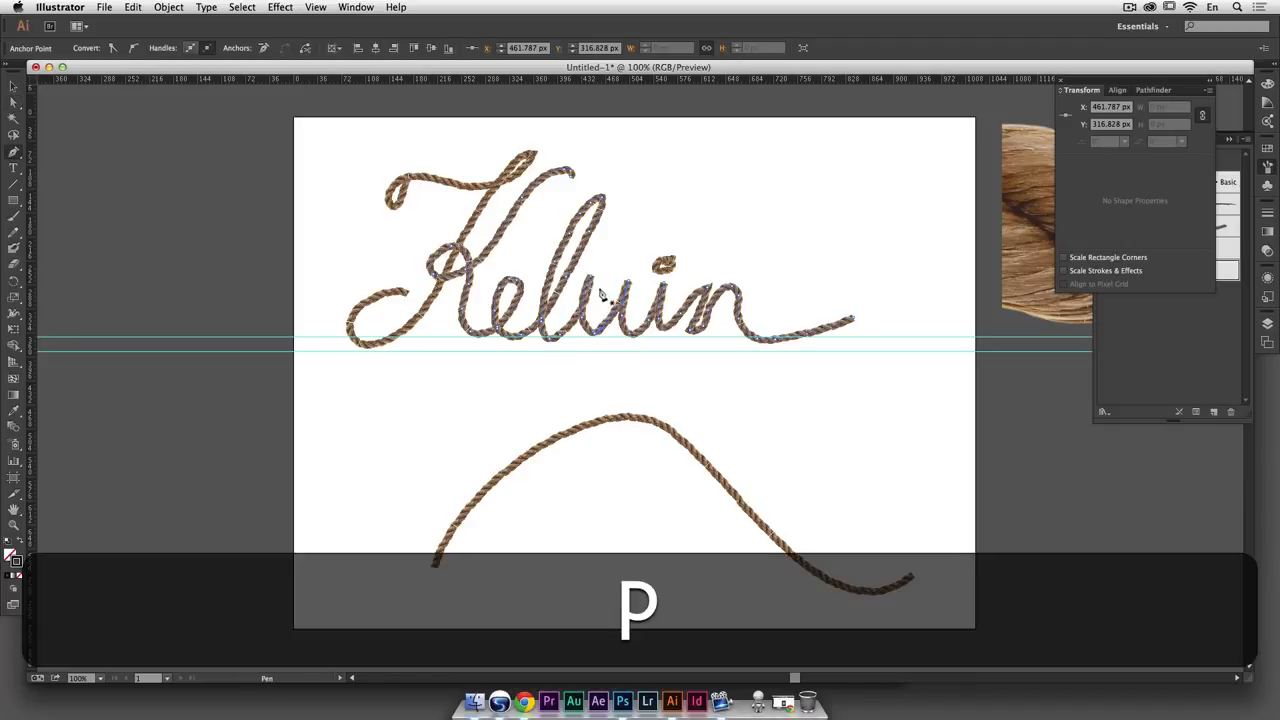
{"action": "left_click", "coordinate": [601, 331]}
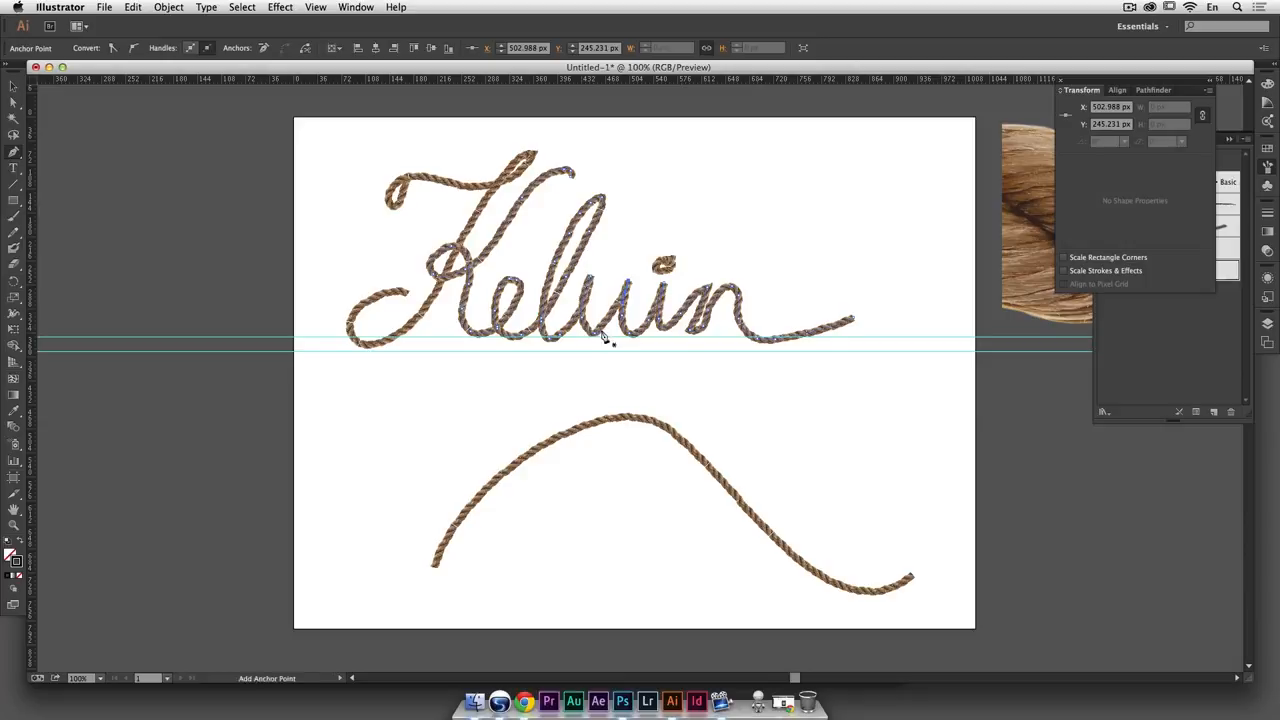
Try redrawing the bottom curve of the v with the Pencil tool
{"action": "left_click", "coordinate": [14, 231]}
{"action": "mouse_move", "coordinate": [587, 310]}
{"action": "left_mouse_down"}
{"action": "mouse_move", "coordinate": [596, 338]}
{"action": "mouse_move", "coordinate": [605, 320]}
{"action": "left_mouse_up"}
{"action": "left_click", "coordinate": [591, 383], "text": "super"}
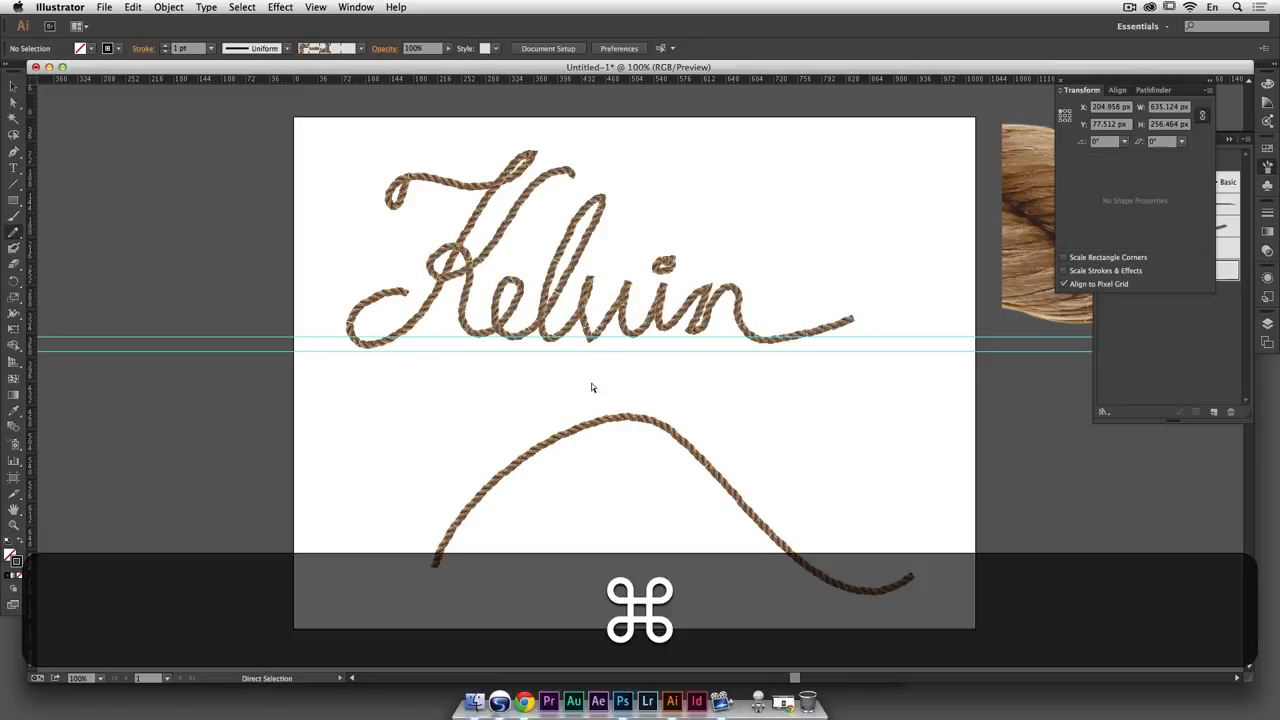
{"action": "left_click", "coordinate": [598, 334], "text": "super"}
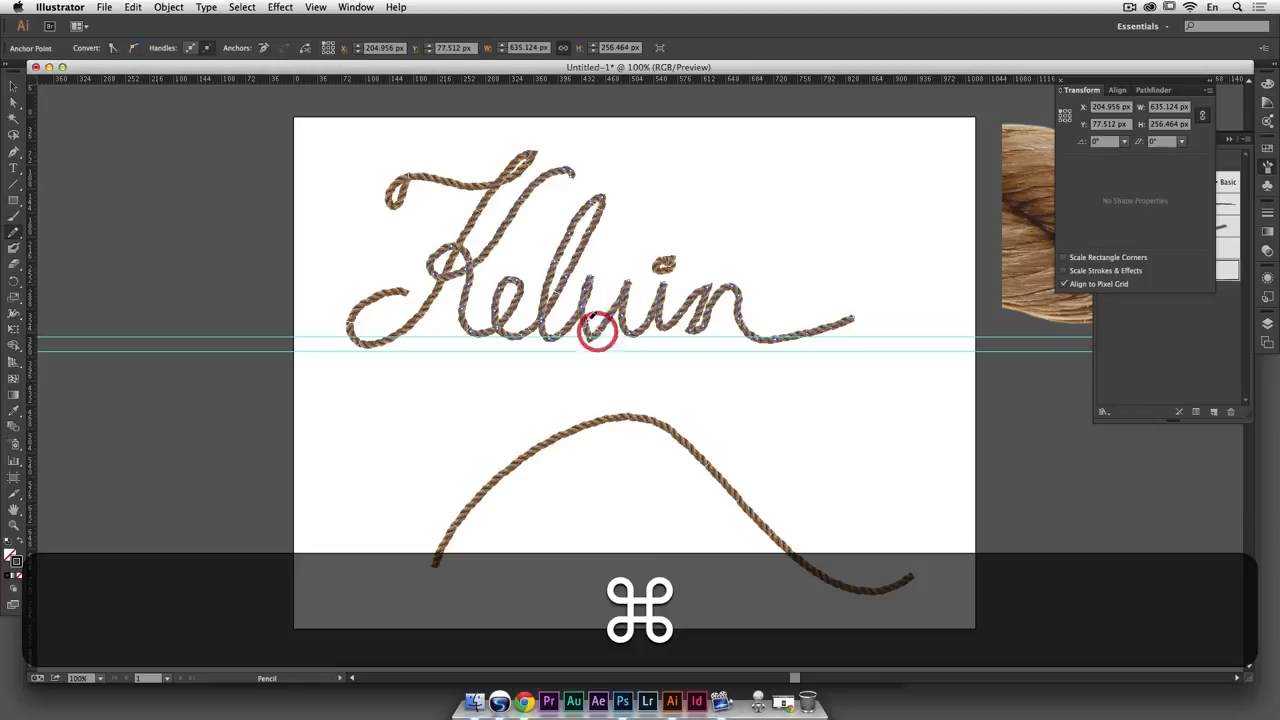
{"action": "left_click_drag", "start_coordinate": [588, 328], "coordinate": [606, 320]}
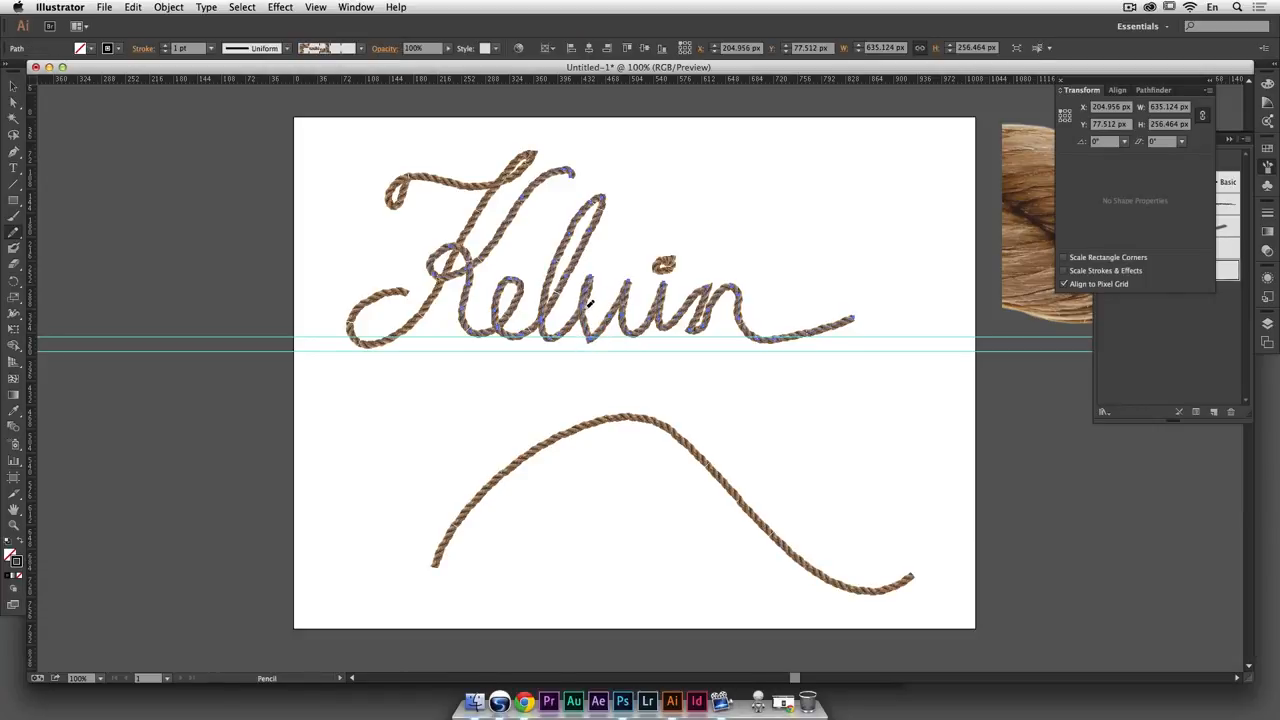
Try further Pencil strokes on the v's sides and bottom, and undo the redrawn shape
{"action": "mouse_move", "coordinate": [586, 288]}
{"action": "left_mouse_down"}
{"action": "mouse_move", "coordinate": [590, 342]}
{"action": "mouse_move", "coordinate": [616, 306]}
{"action": "left_mouse_up"}
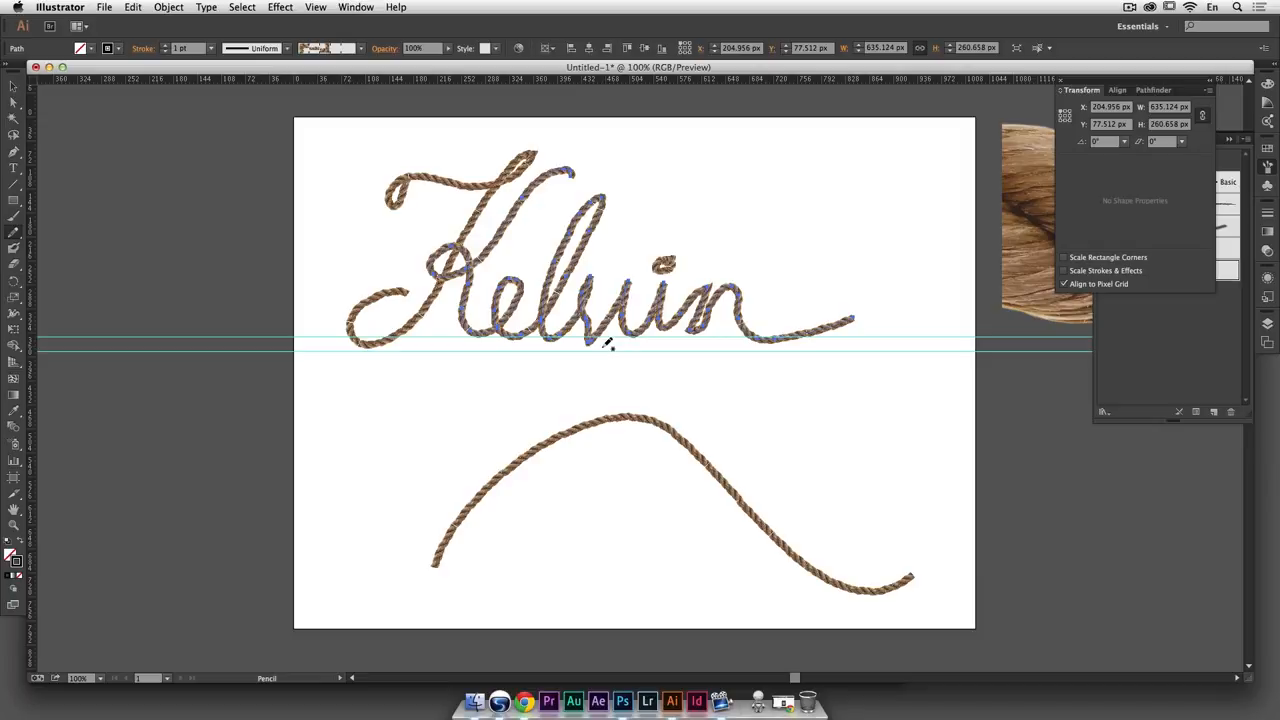
{"action": "key", "text": "super+z"}
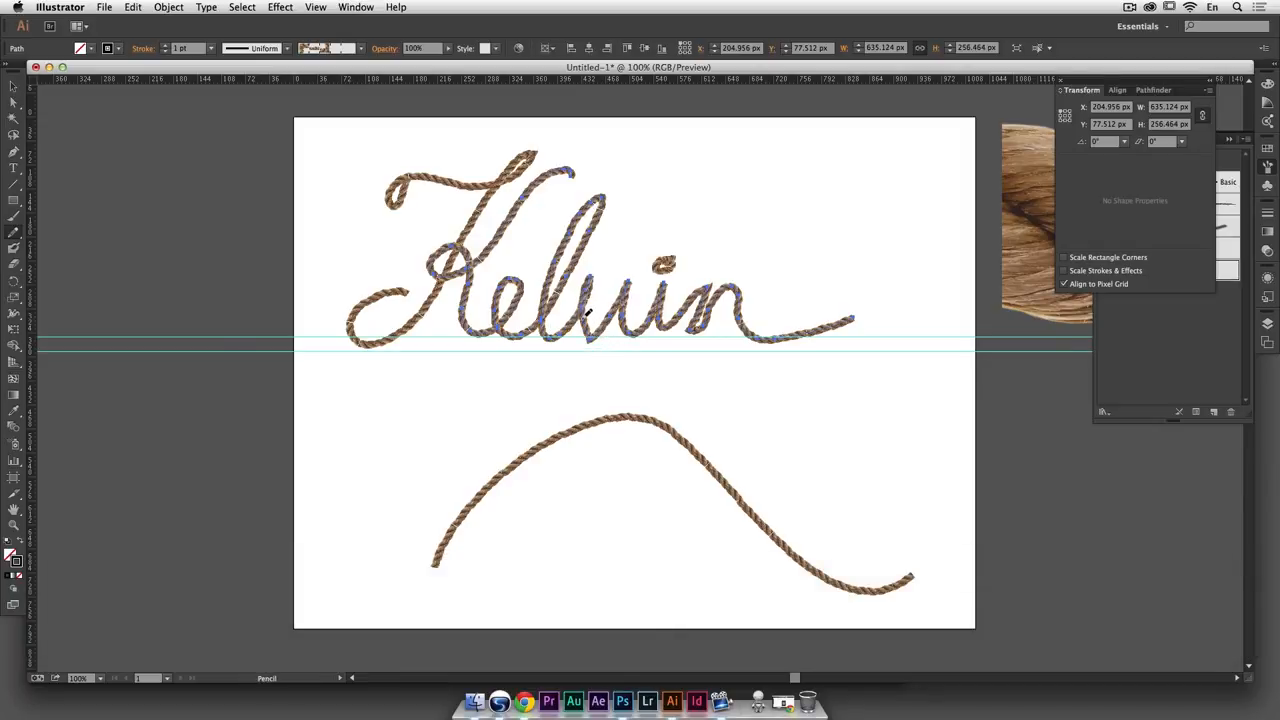
{"action": "left_click_drag", "start_coordinate": [608, 301], "coordinate": [609, 302]}
{"action": "left_click", "coordinate": [590, 382], "text": "super"}
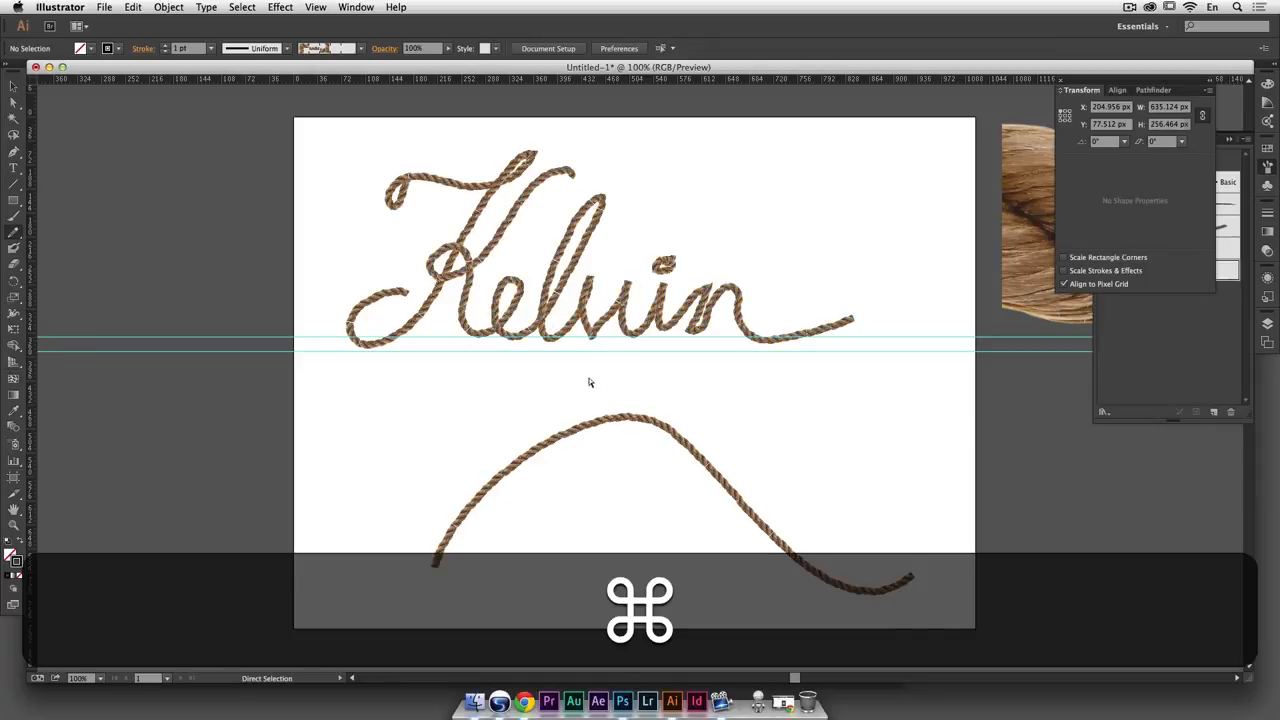
{"action": "left_click", "coordinate": [590, 382], "text": "super"}
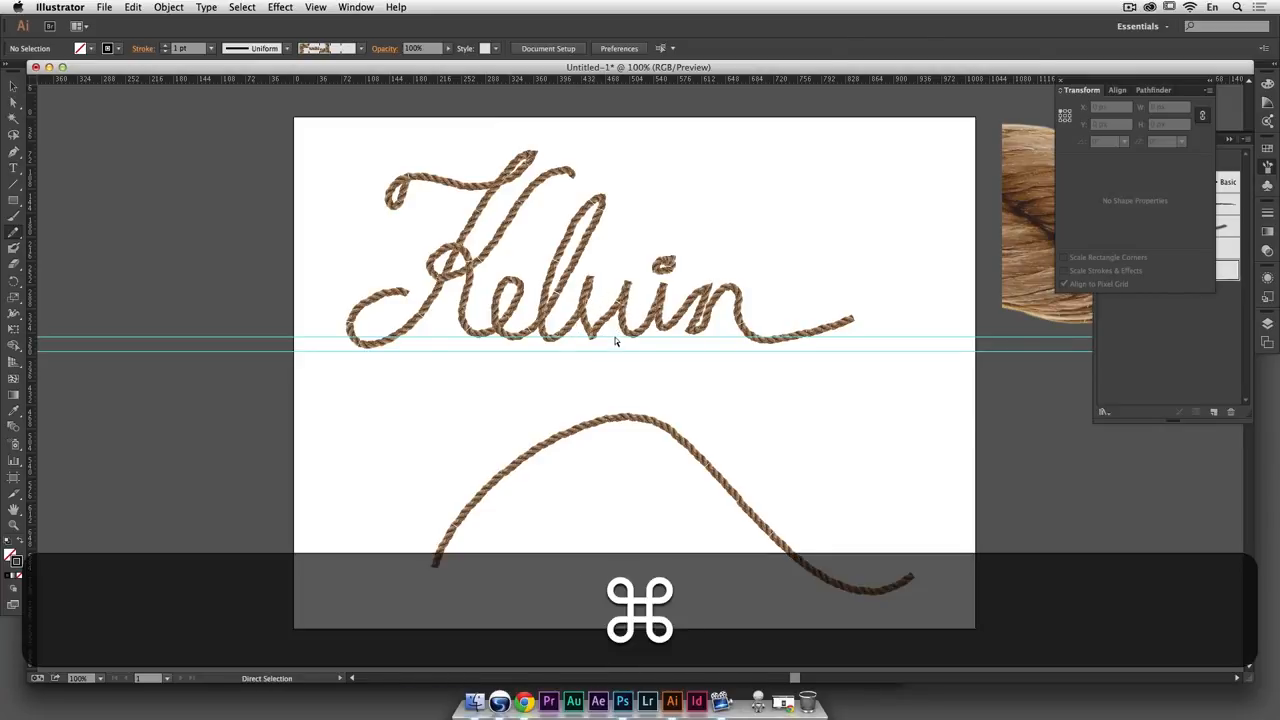
{"action": "key", "text": "super+z"}
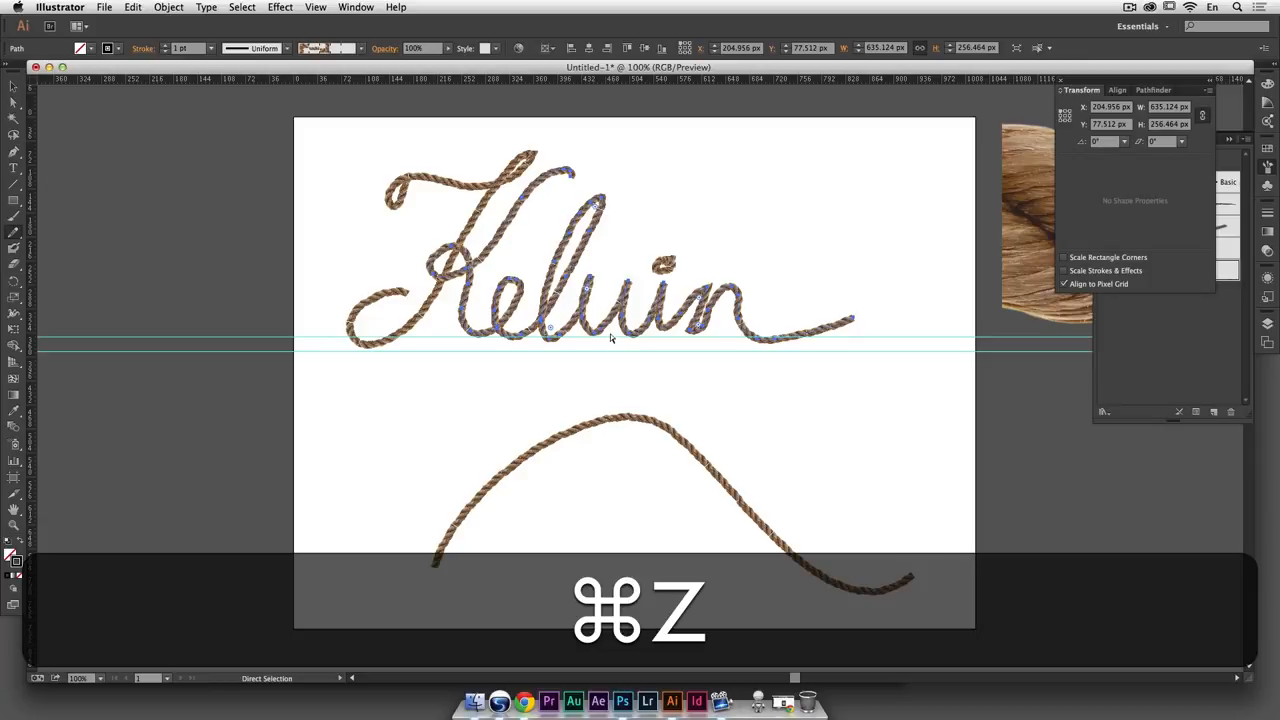
Try redrawing the right side of the v with the Pencil tool, and undo the stroke
{"action": "left_click", "coordinate": [602, 365], "text": "super"}
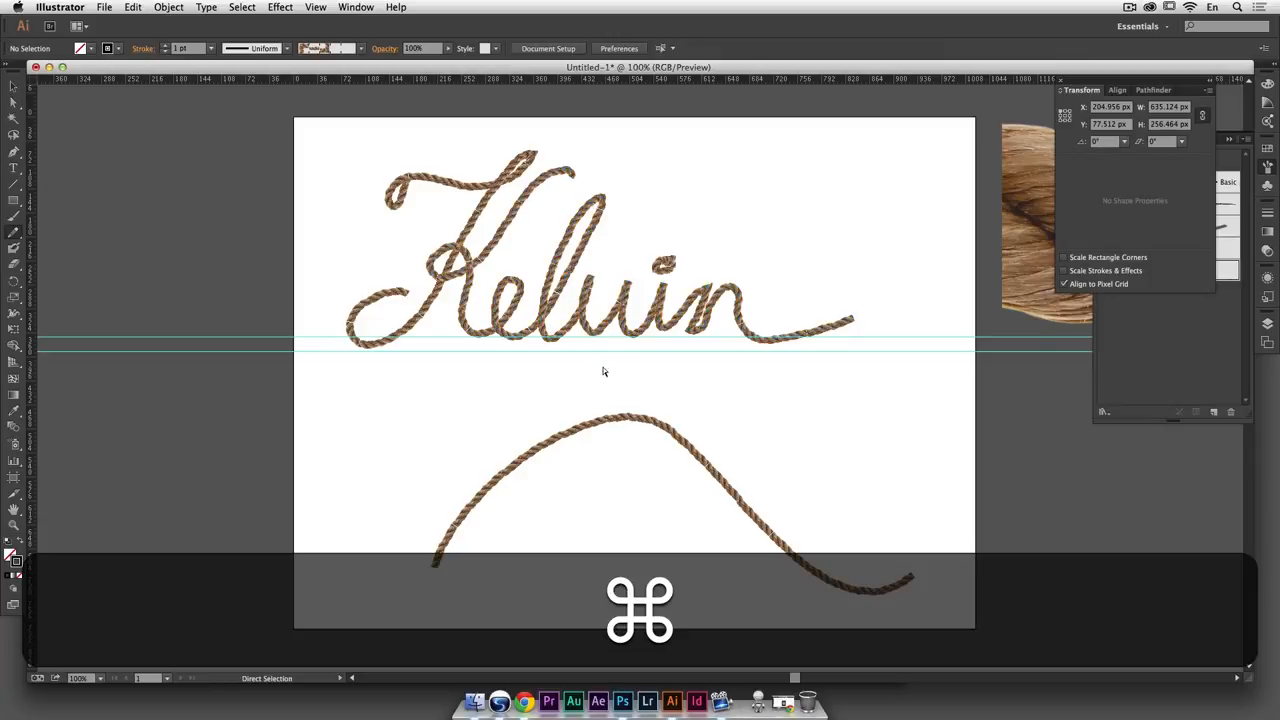
{"action": "left_click", "coordinate": [607, 318], "text": "super"}
{"action": "mouse_move", "coordinate": [608, 320]}
{"action": "left_mouse_down"}
{"action": "mouse_move", "coordinate": [632, 274]}
{"action": "mouse_move", "coordinate": [617, 289]}
{"action": "mouse_move", "coordinate": [622, 318]}
{"action": "mouse_move", "coordinate": [649, 331]}
{"action": "left_mouse_up"}
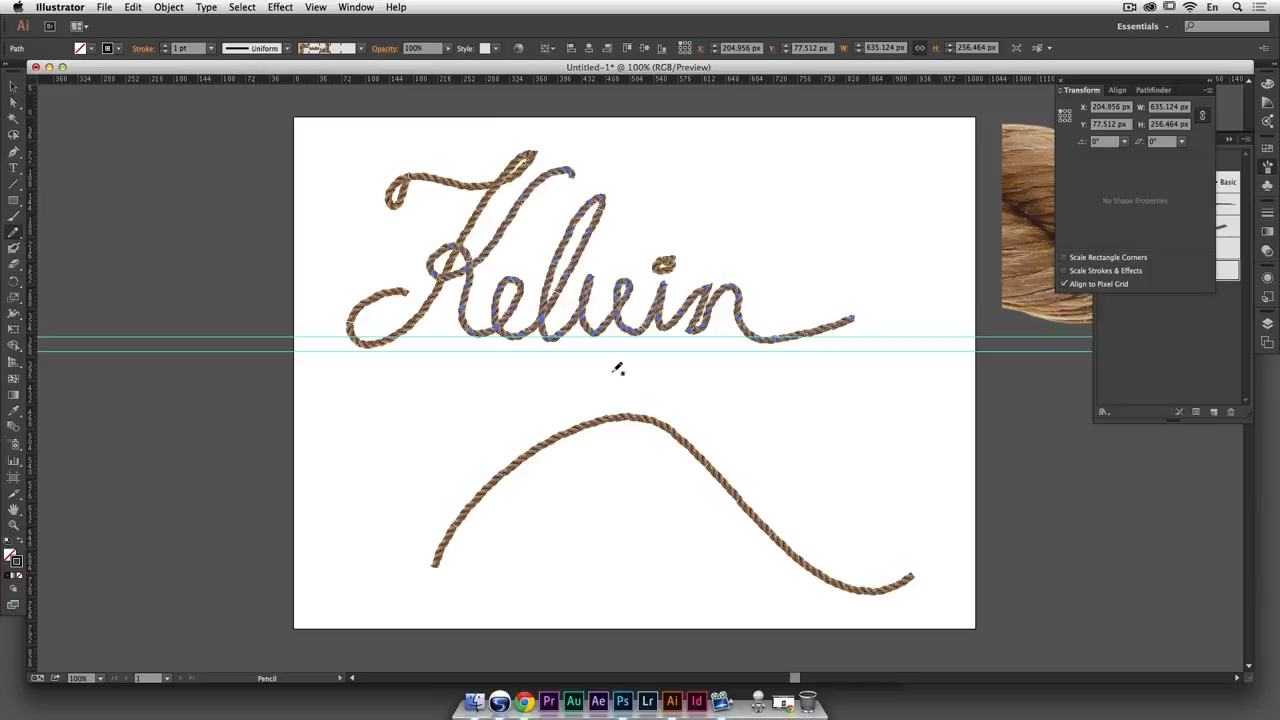
{"action": "key", "text": "super+z"}
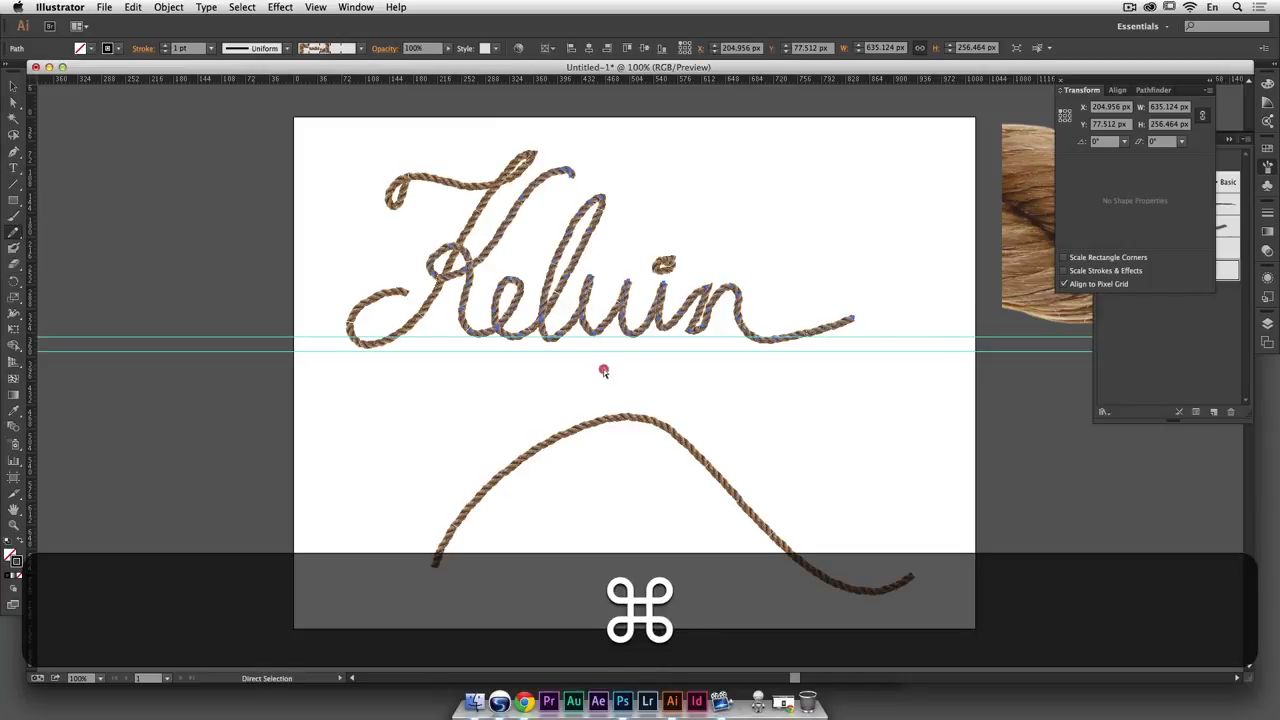
Nudge the anchor point on the v's left stem about 3 px down and deselect the lettering
{"action": "left_click", "coordinate": [600, 366], "text": "super"}
{"action": "left_click", "coordinate": [582, 290], "text": "super"}
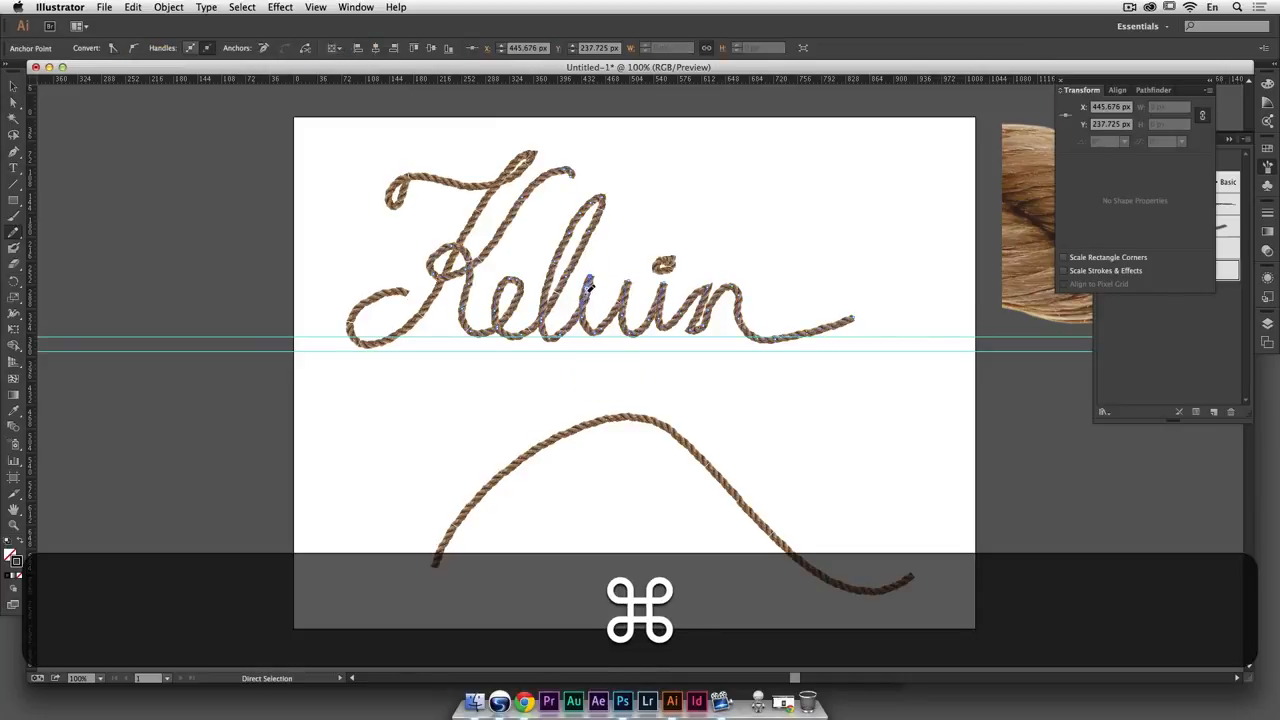
{"action": "key", "text": "Down"}
{"action": "key", "text": "Down"}
{"action": "key", "text": "Down"}
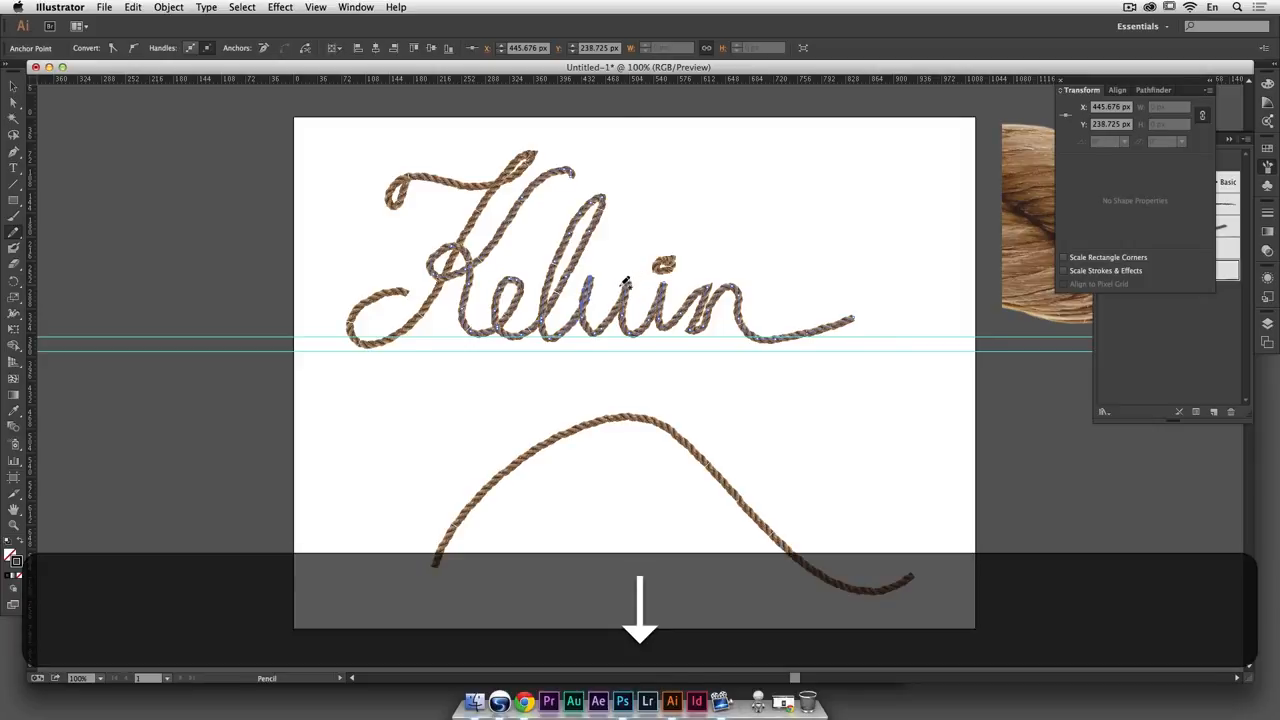
{"action": "key", "text": "Down"}
{"action": "key", "text": "Up"}
{"action": "key", "text": "Up"}
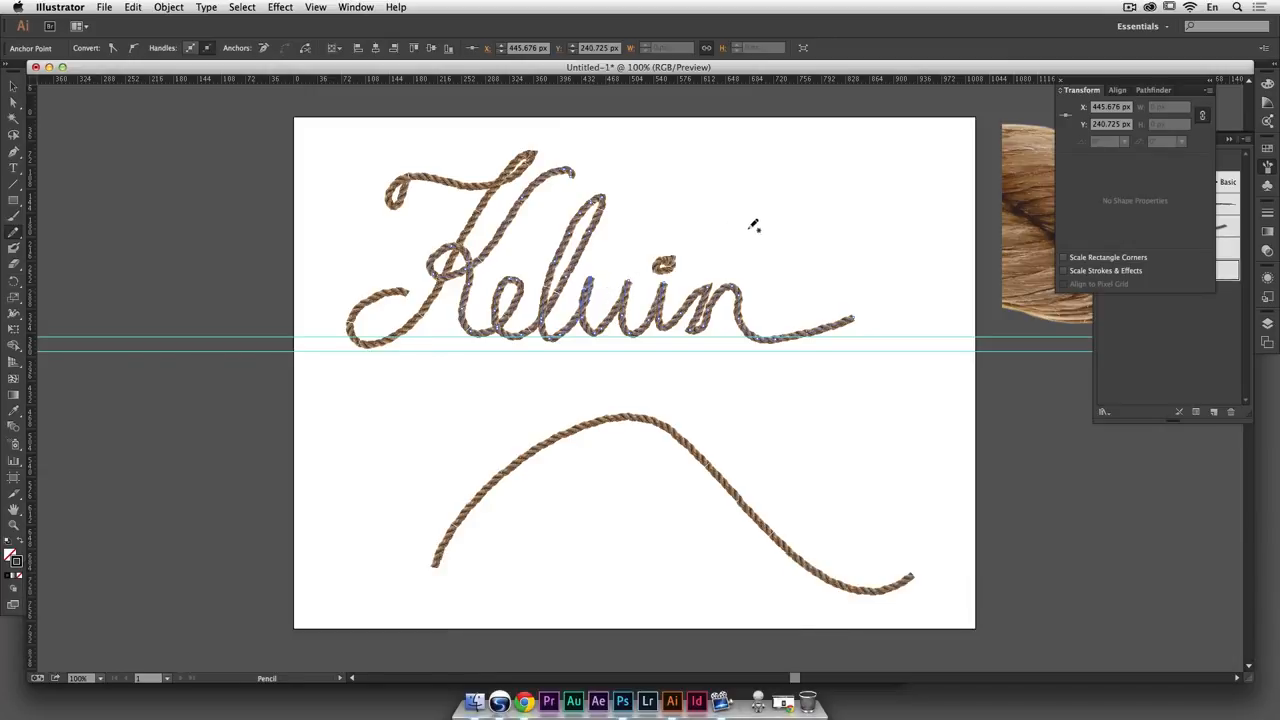
{"action": "left_click", "coordinate": [727, 241], "text": "super"}
{"action": "left_click", "coordinate": [669, 261], "text": "super"}
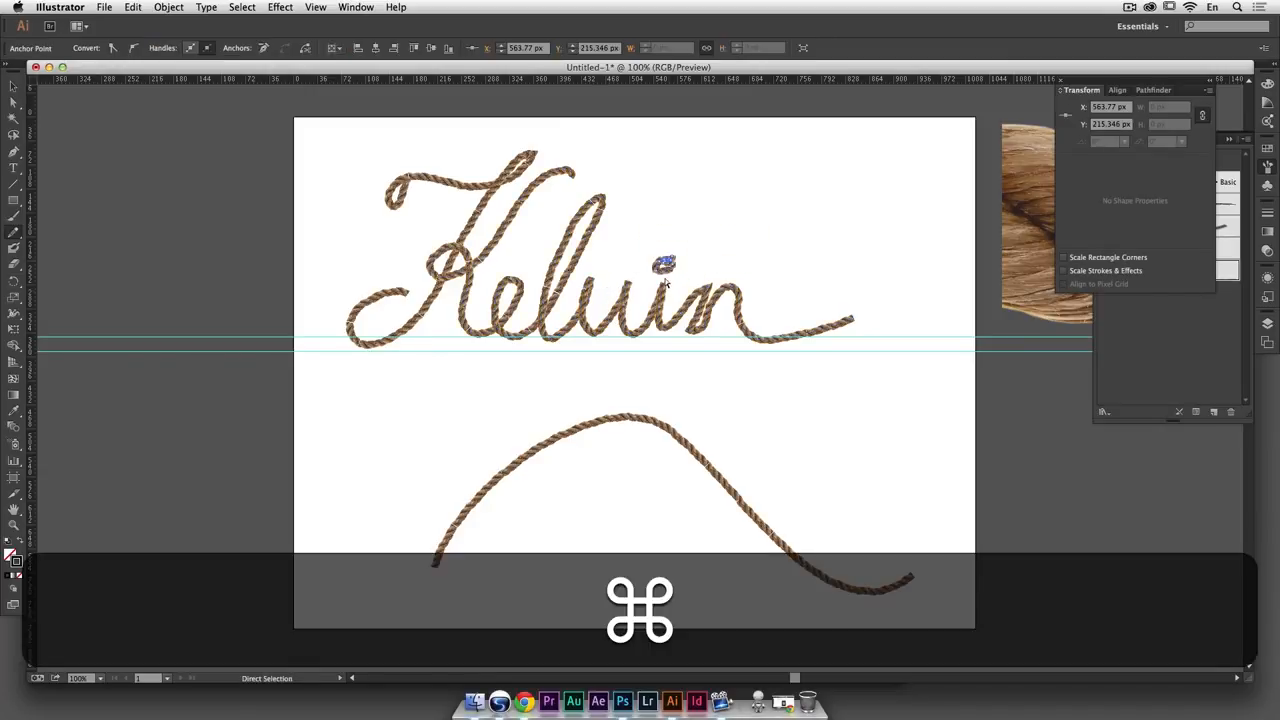
{"action": "left_click", "coordinate": [703, 253], "text": "super"}
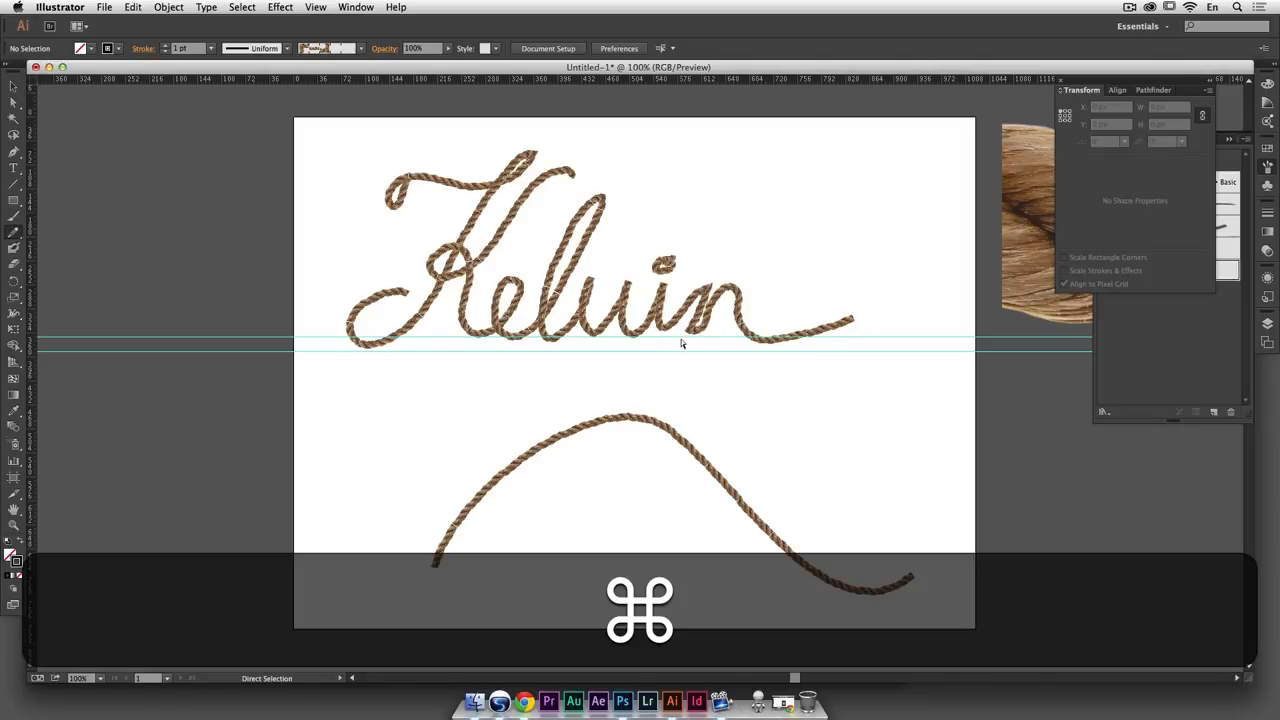
Delete the wavy rope curve below the lettering
{"action": "left_click", "coordinate": [12, 87]}
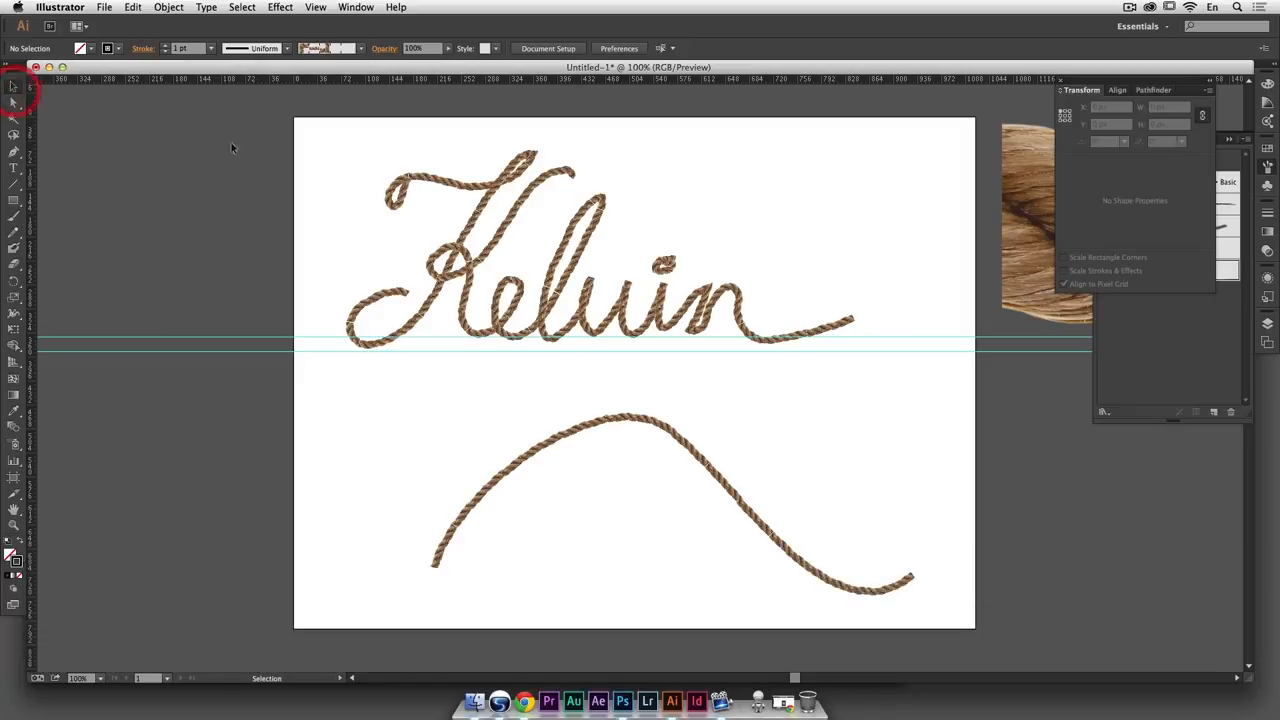
{"action": "left_click", "coordinate": [1266, 325]}
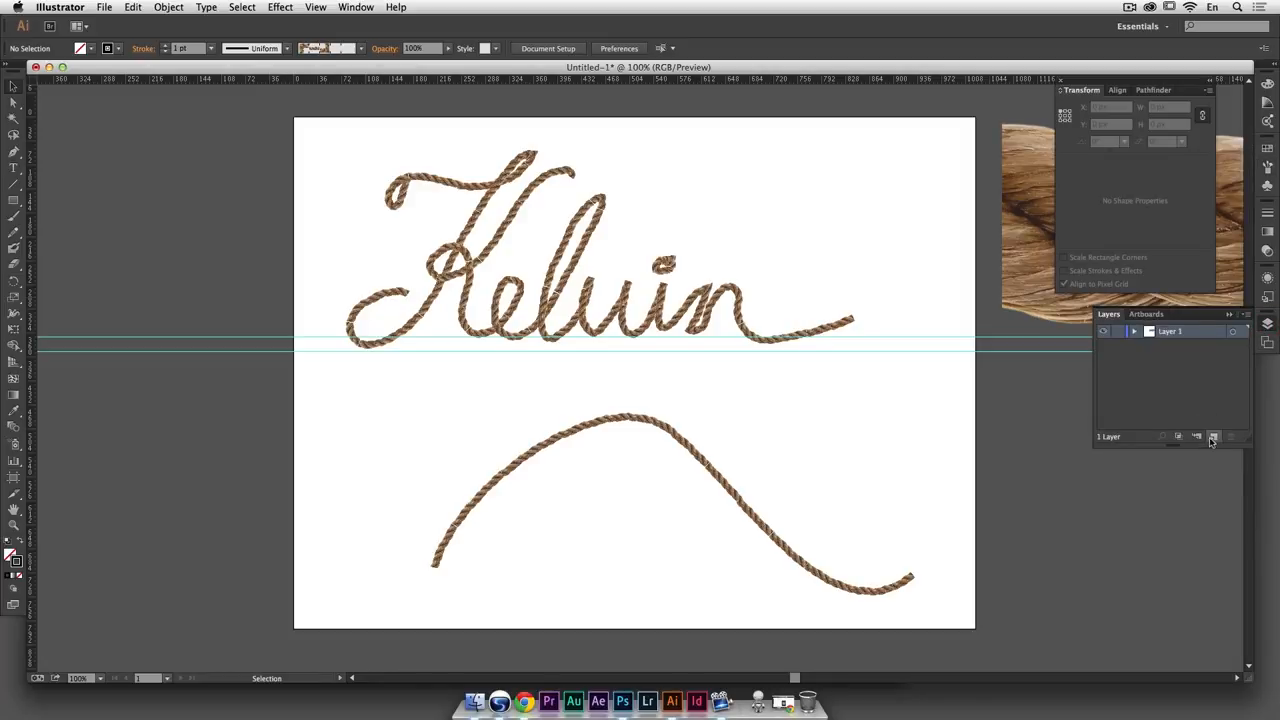
{"action": "left_click", "coordinate": [643, 500]}
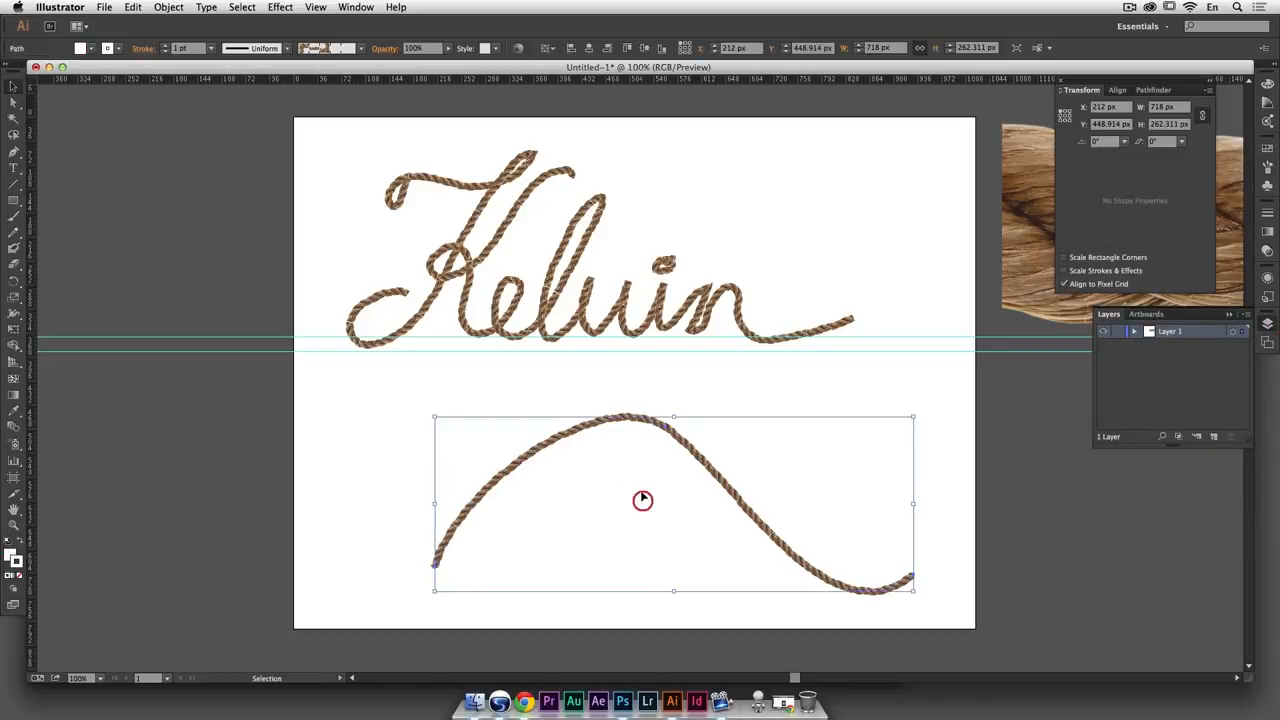
{"action": "key", "text": "BackSpace"}
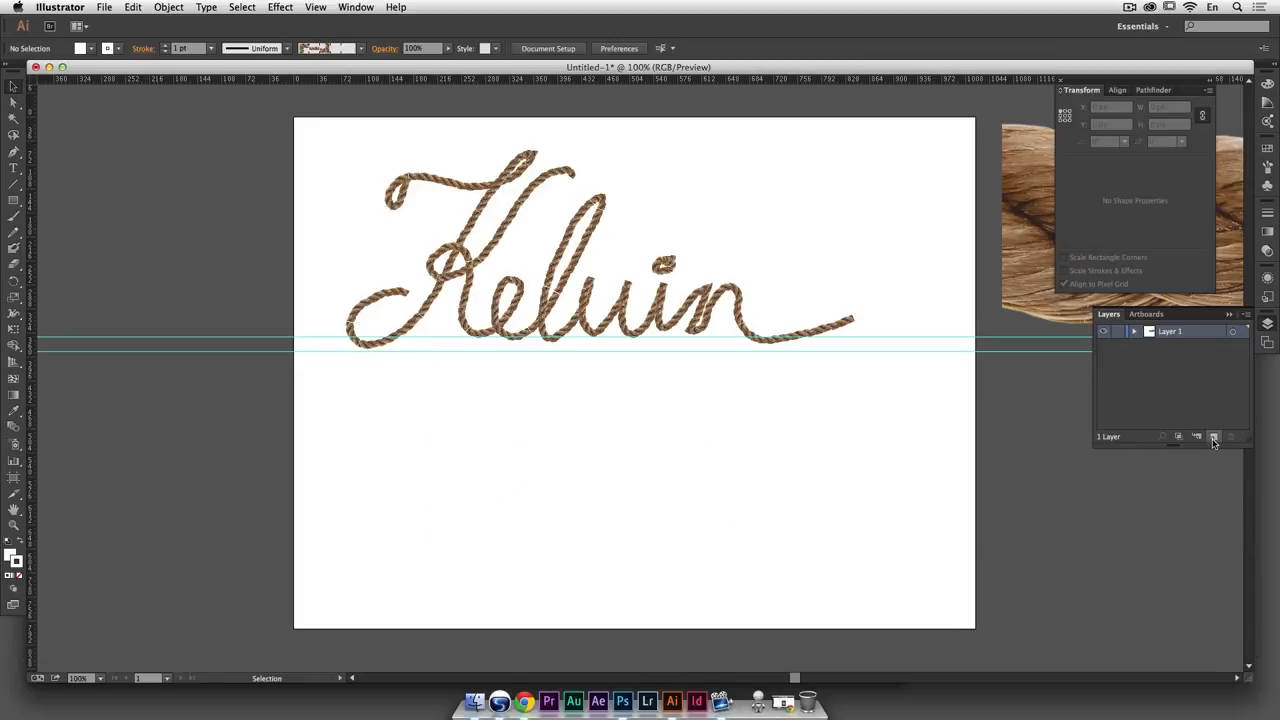
Create a new layer and move all the rope lettering paths from Layer 1 onto it
{"action": "left_click", "coordinate": [1213, 438]}
{"action": "left_click_drag", "start_coordinate": [839, 426], "coordinate": [360, 197]}
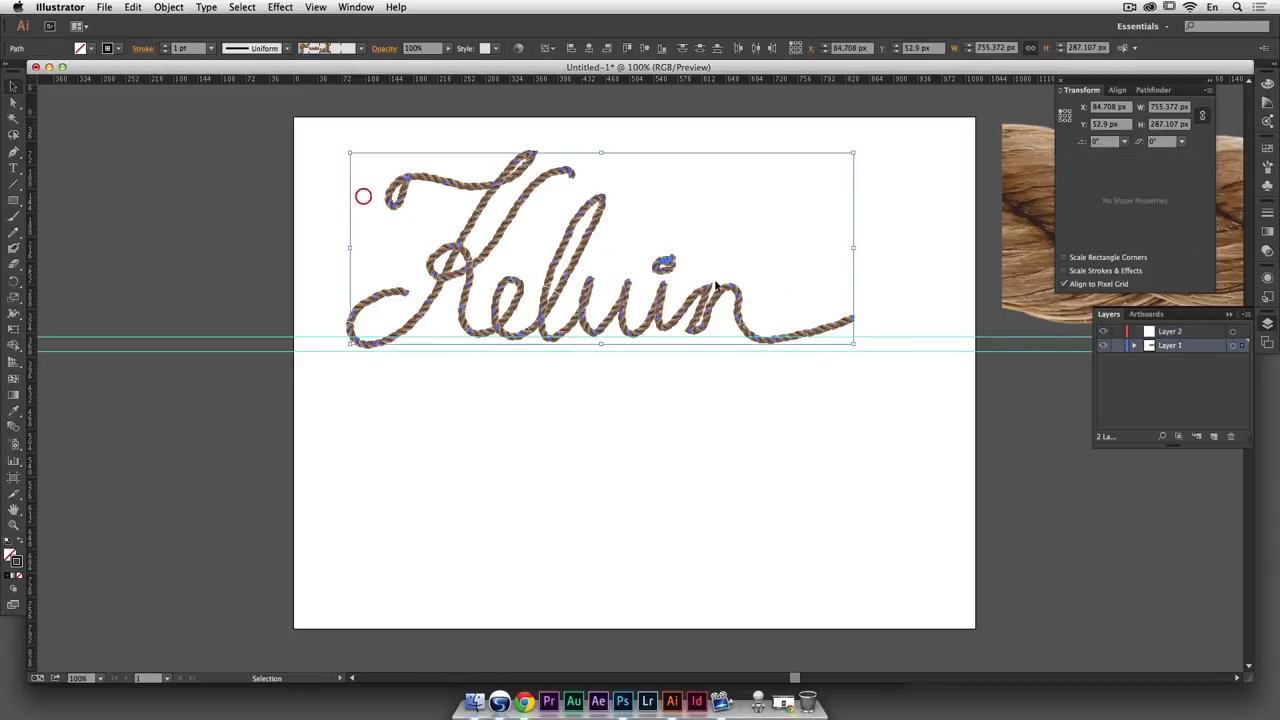
{"action": "left_click_drag", "start_coordinate": [1242, 346], "coordinate": [1243, 331]}
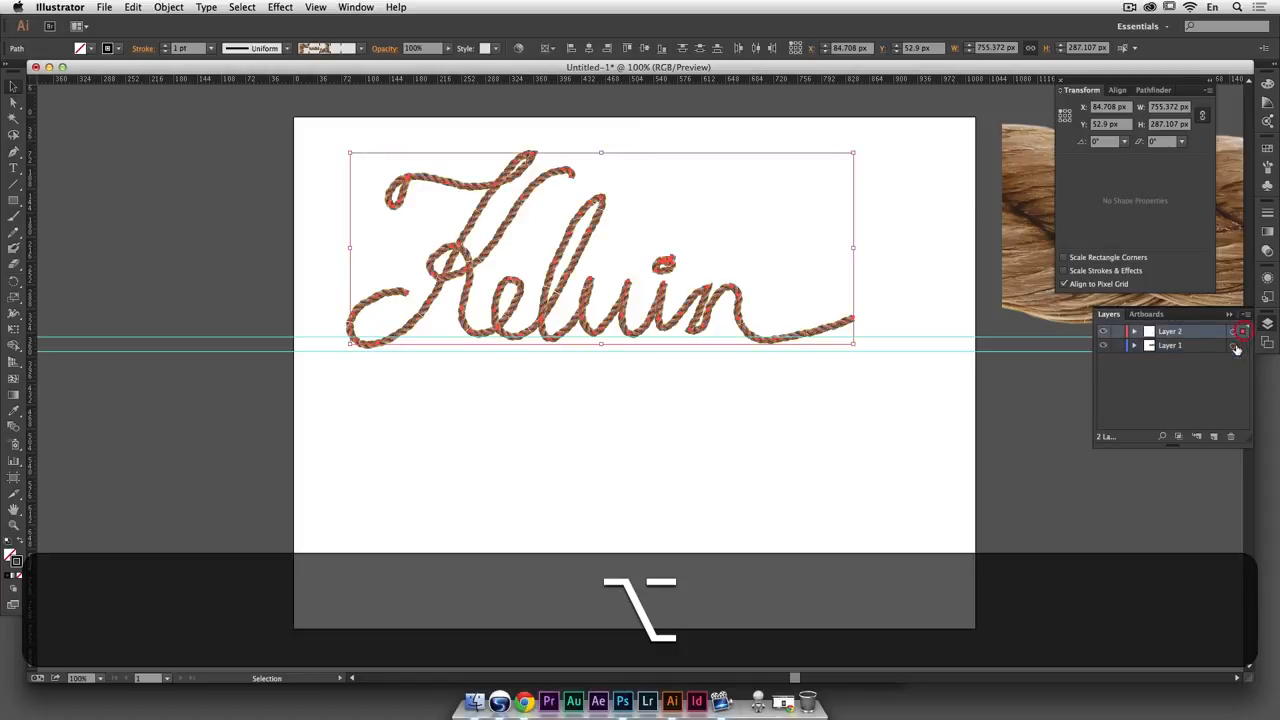
{"action": "double_click", "coordinate": [1104, 332]}
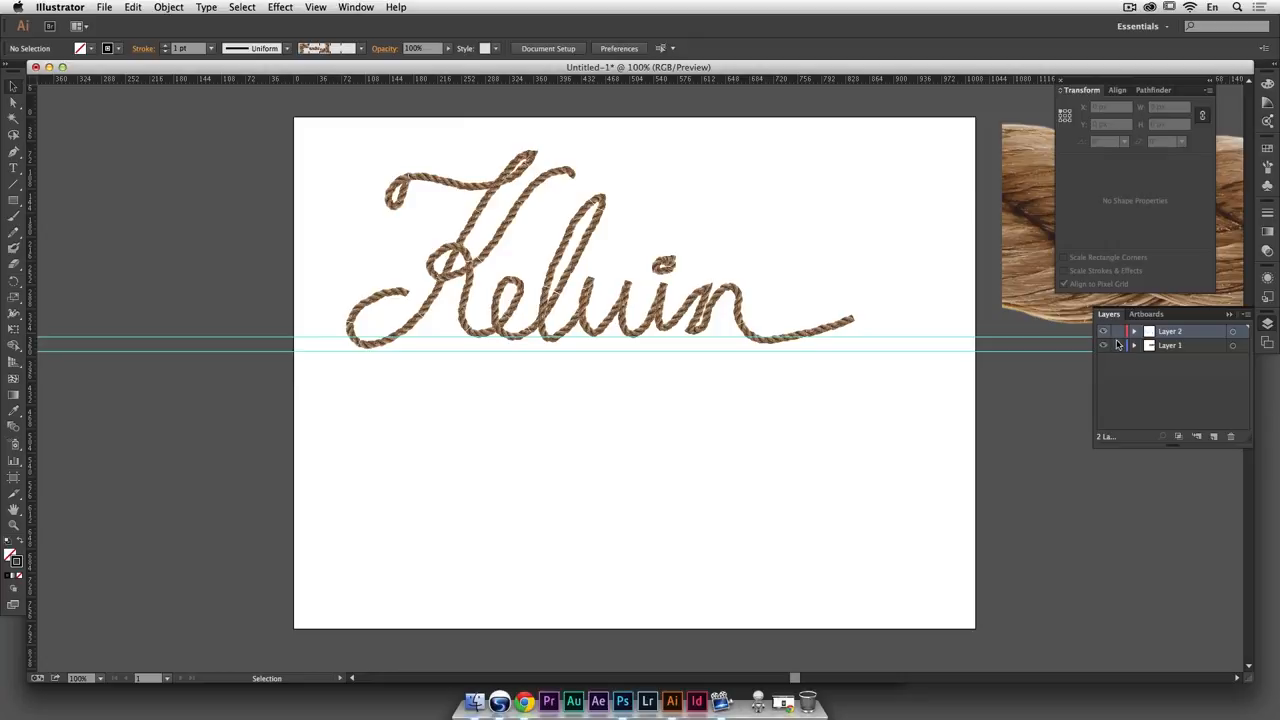
Delete the rope photo beside the artboard and lock Layer 1
{"action": "left_click", "coordinate": [1117, 345]}
{"action": "left_click", "coordinate": [1118, 346]}
{"action": "left_click", "coordinate": [1036, 270]}
{"action": "key", "text": "BackSpace"}
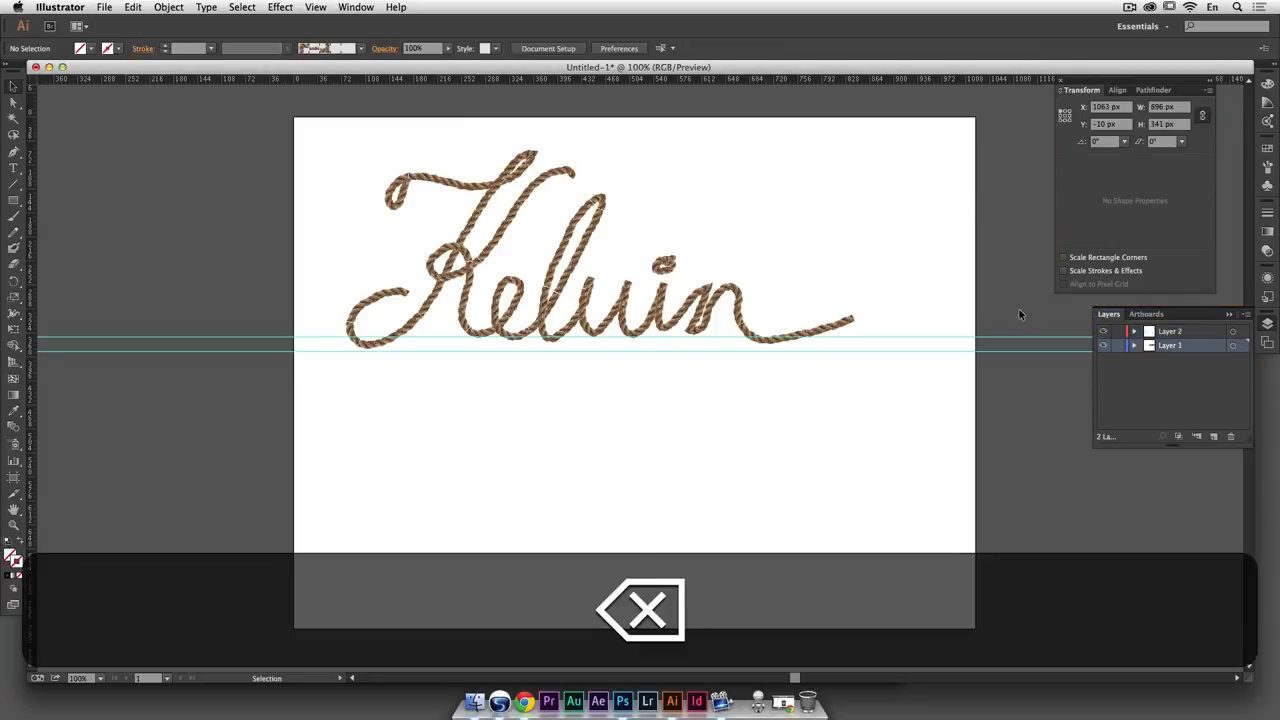
{"action": "left_click", "coordinate": [1117, 345]}
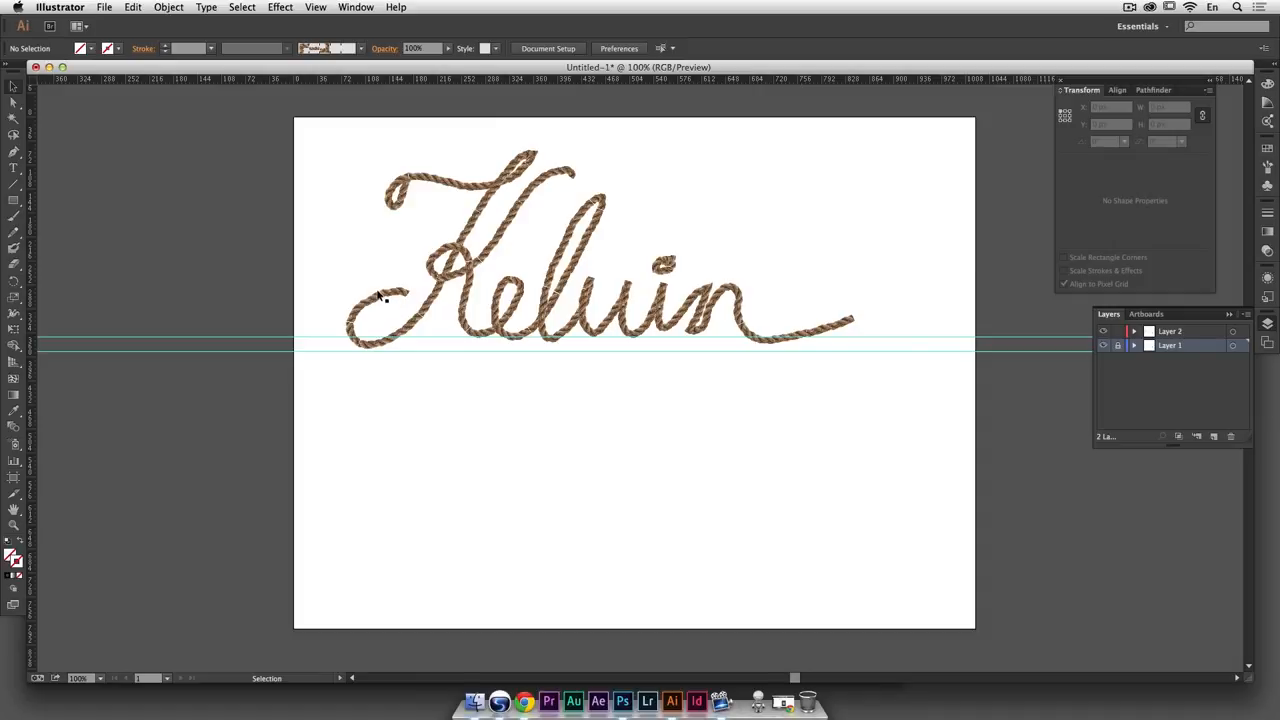
Add an anchor point on the K's path just before the end of its lower-left tail with the Pen tool
{"action": "left_click", "coordinate": [403, 296]}
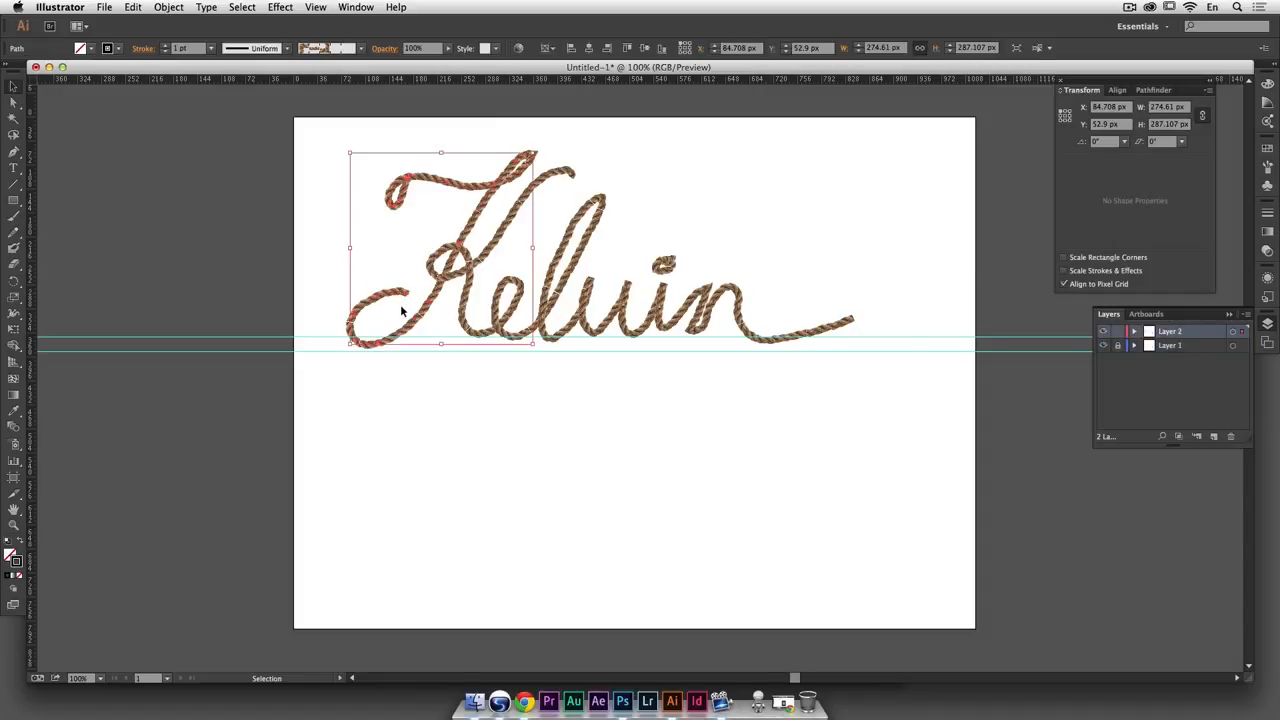
{"action": "key", "text": "p"}
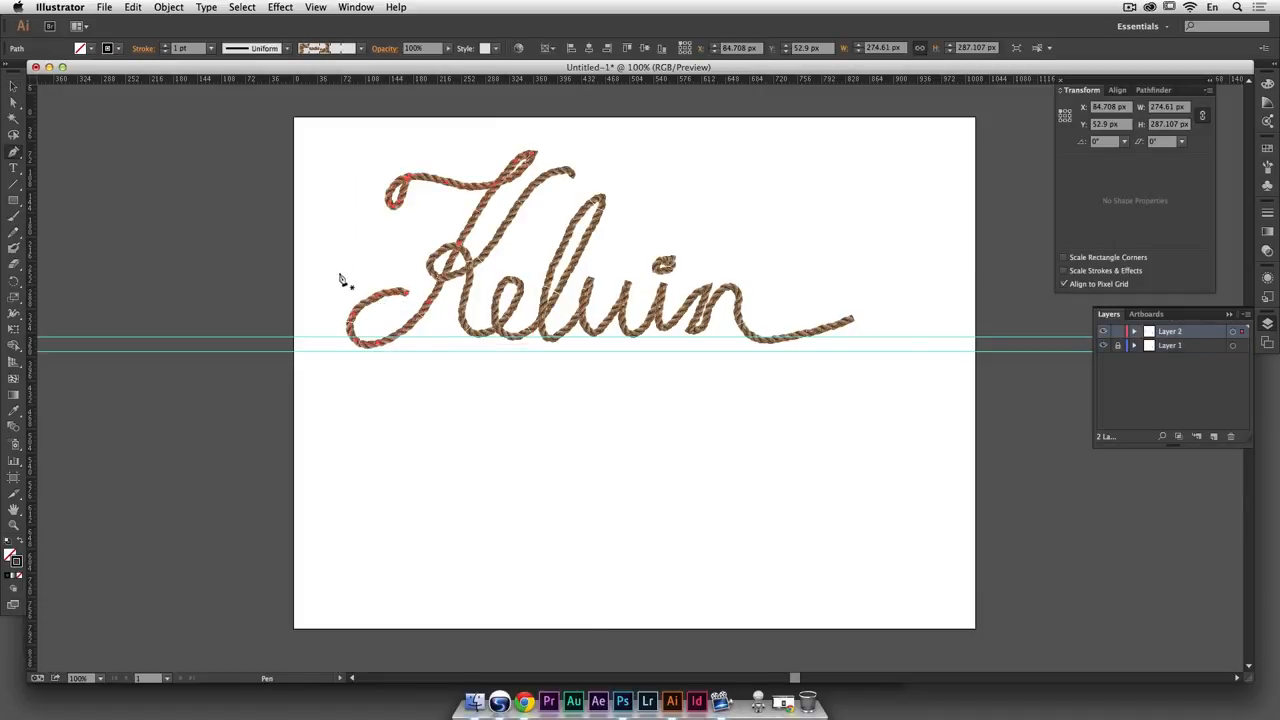
{"action": "key", "text": "super+space"}
{"action": "left_click_drag", "start_coordinate": [300, 139], "coordinate": [667, 409]}
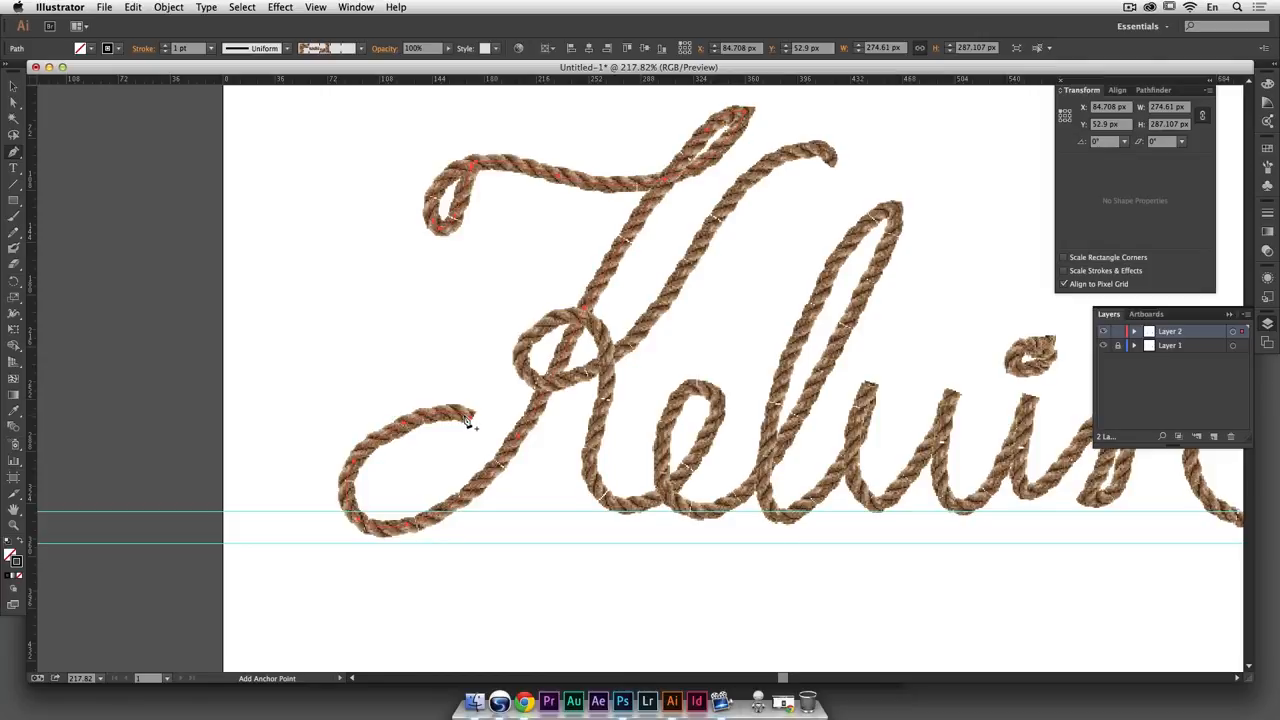
{"action": "key", "text": "super+space"}
{"action": "left_click_drag", "start_coordinate": [423, 371], "coordinate": [494, 443]}
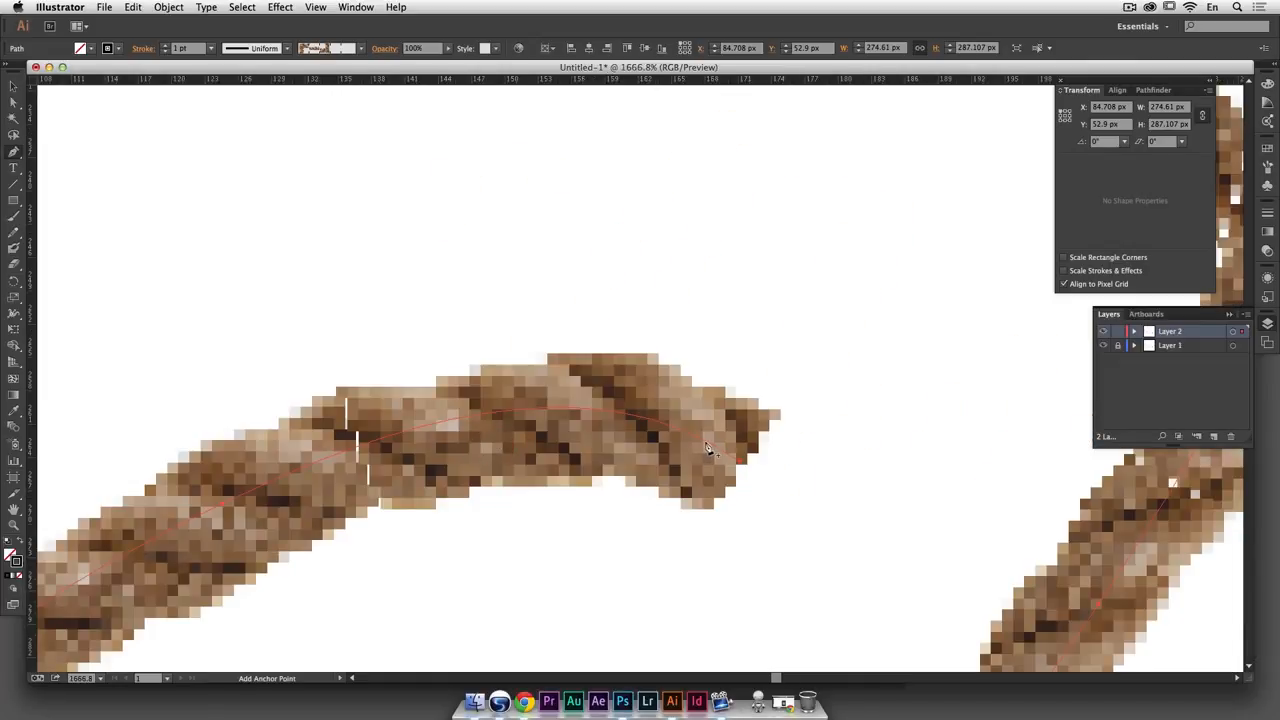
{"action": "left_click", "coordinate": [716, 448]}
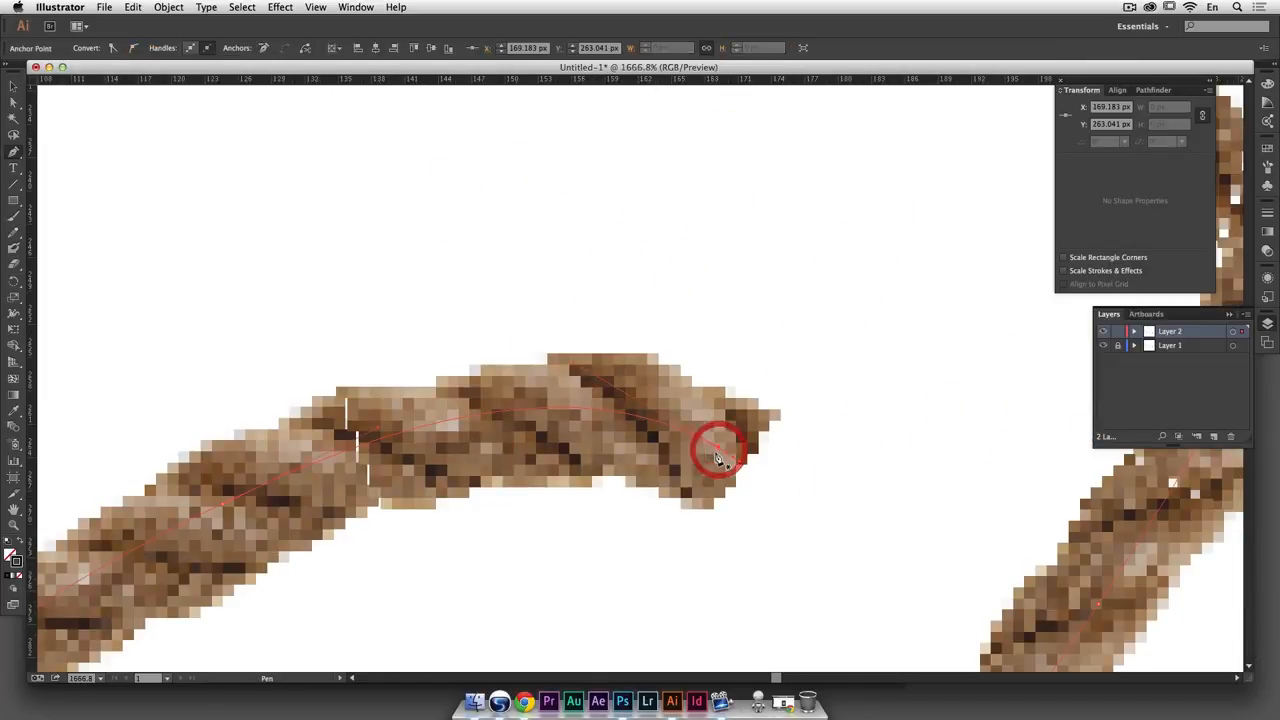
Try to delete the end anchor point of the K's lower-left tail, and undo the deletion
{"action": "key", "text": "a"}
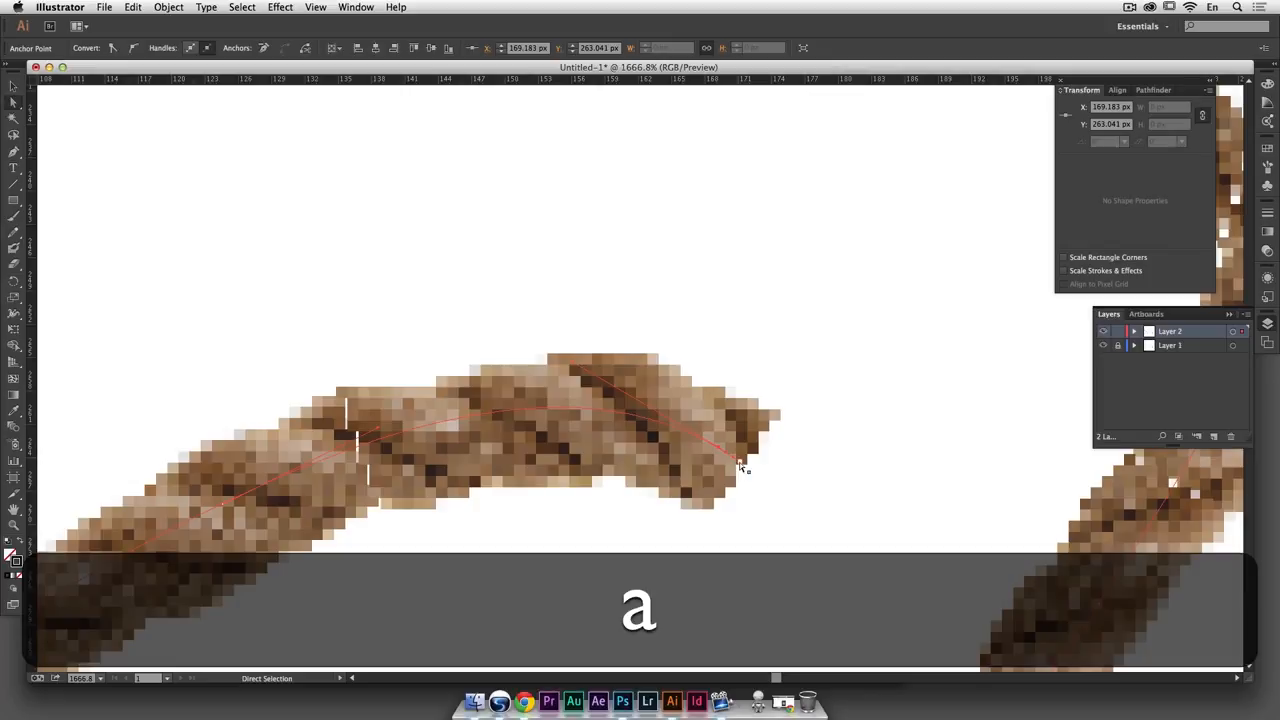
{"action": "left_click", "coordinate": [741, 465]}
{"action": "key", "text": "BackSpace"}
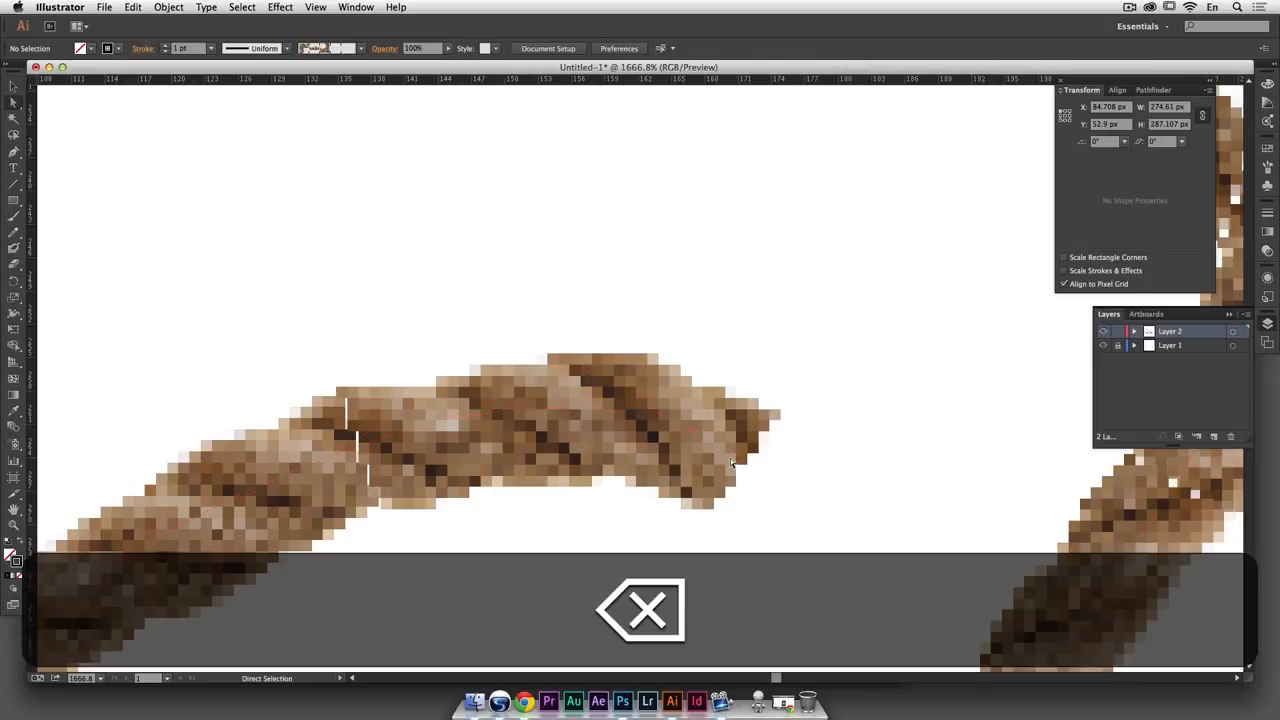
{"action": "left_click", "coordinate": [1104, 345]}
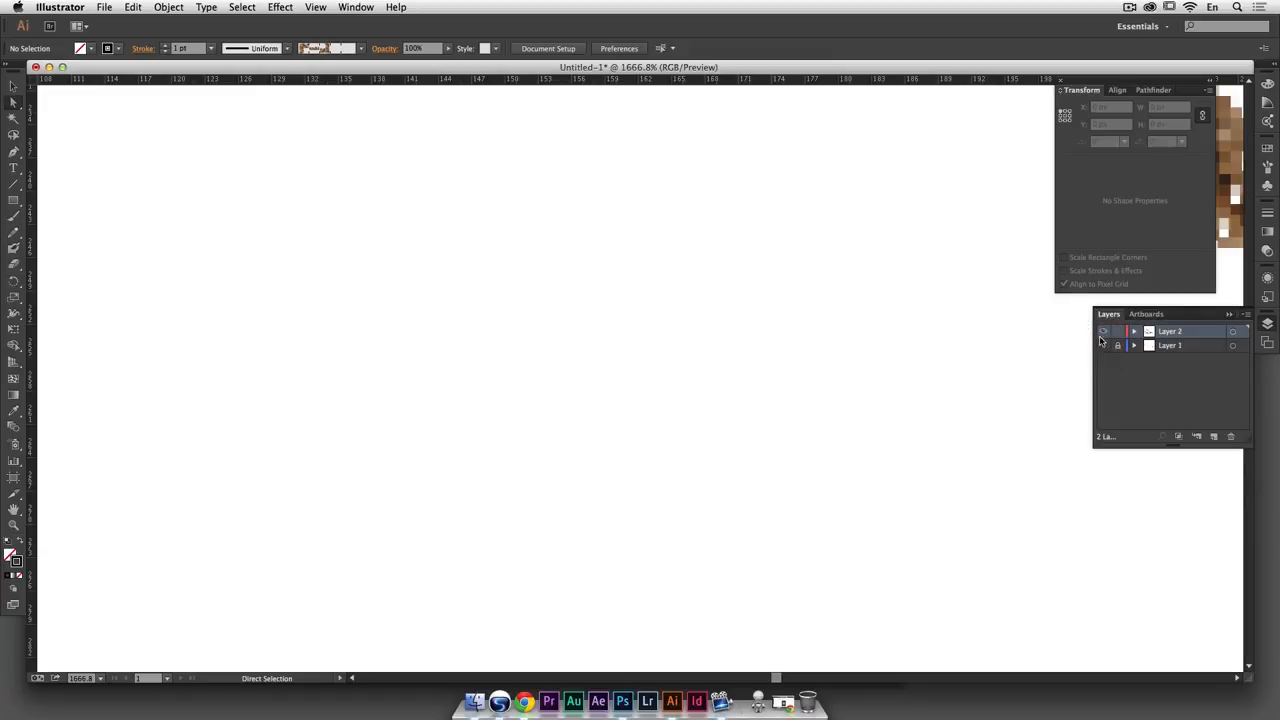
{"action": "key", "text": "super+z"}
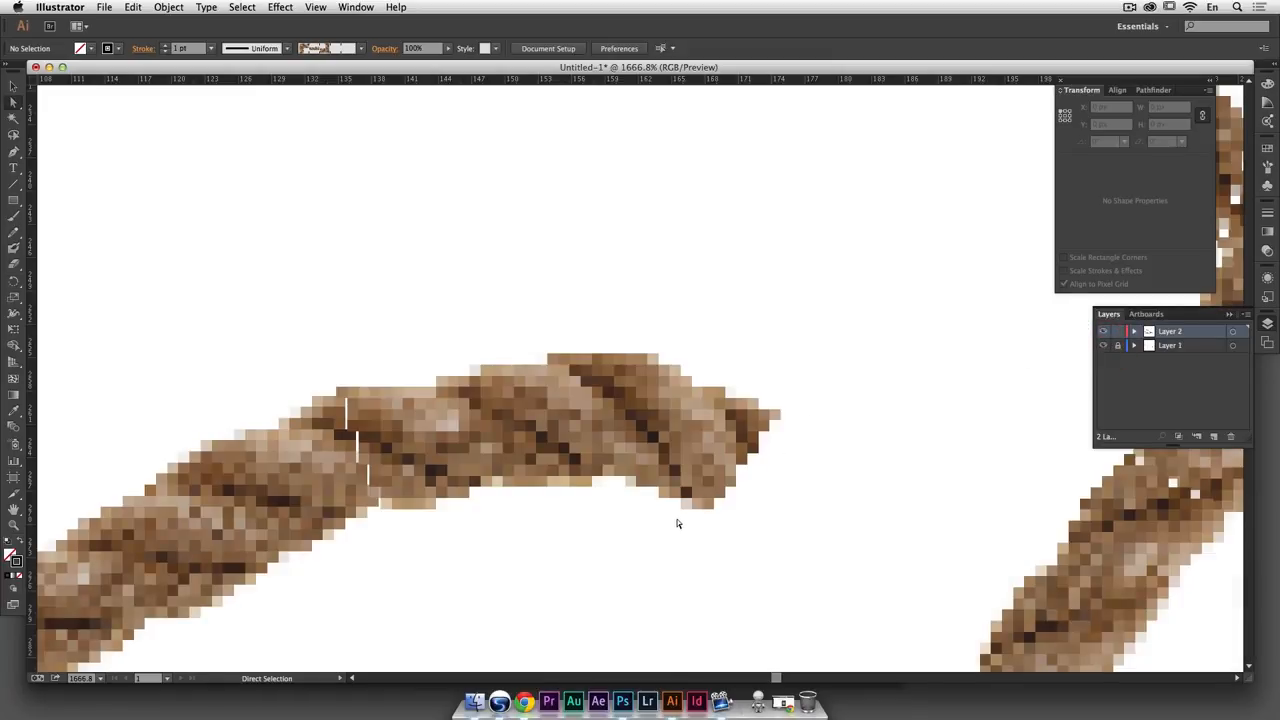
{"action": "left_click_drag", "start_coordinate": [867, 354], "coordinate": [634, 523]}
{"action": "key", "text": "super+z"}
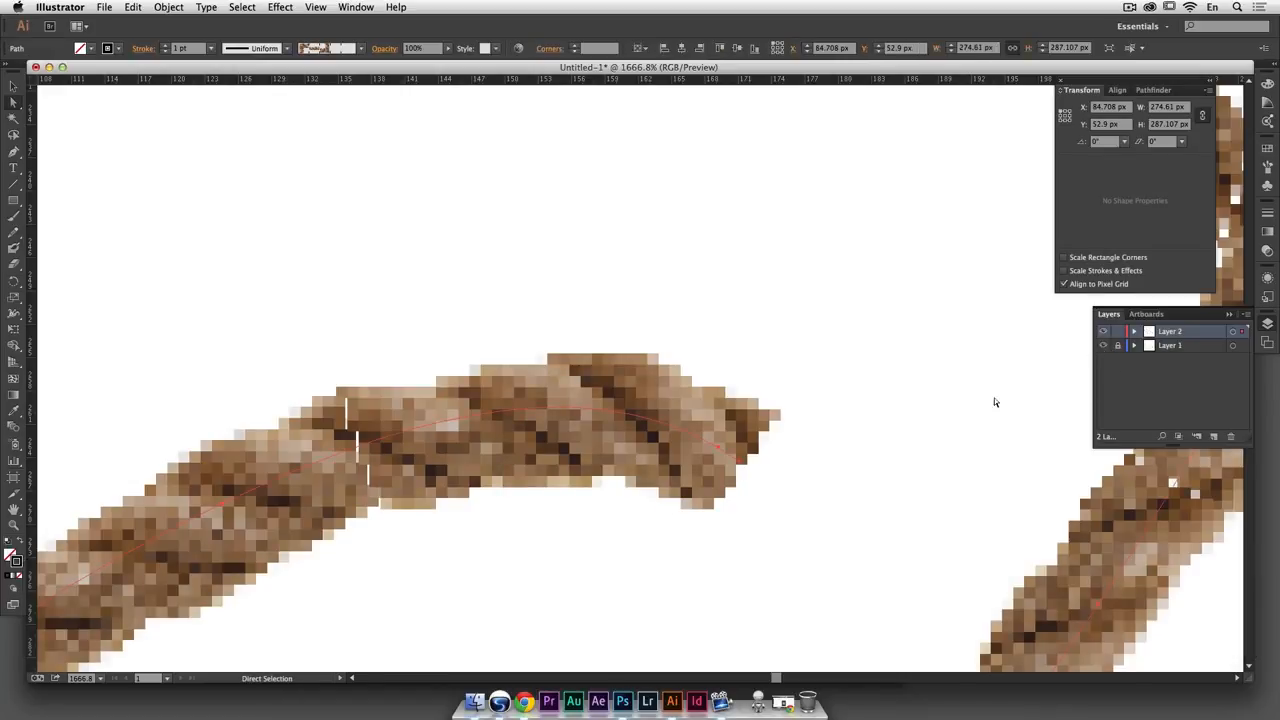
Delete only the outermost anchor point at the end of the K's lower-left tail
{"action": "left_click_drag", "start_coordinate": [801, 441], "coordinate": [729, 480]}
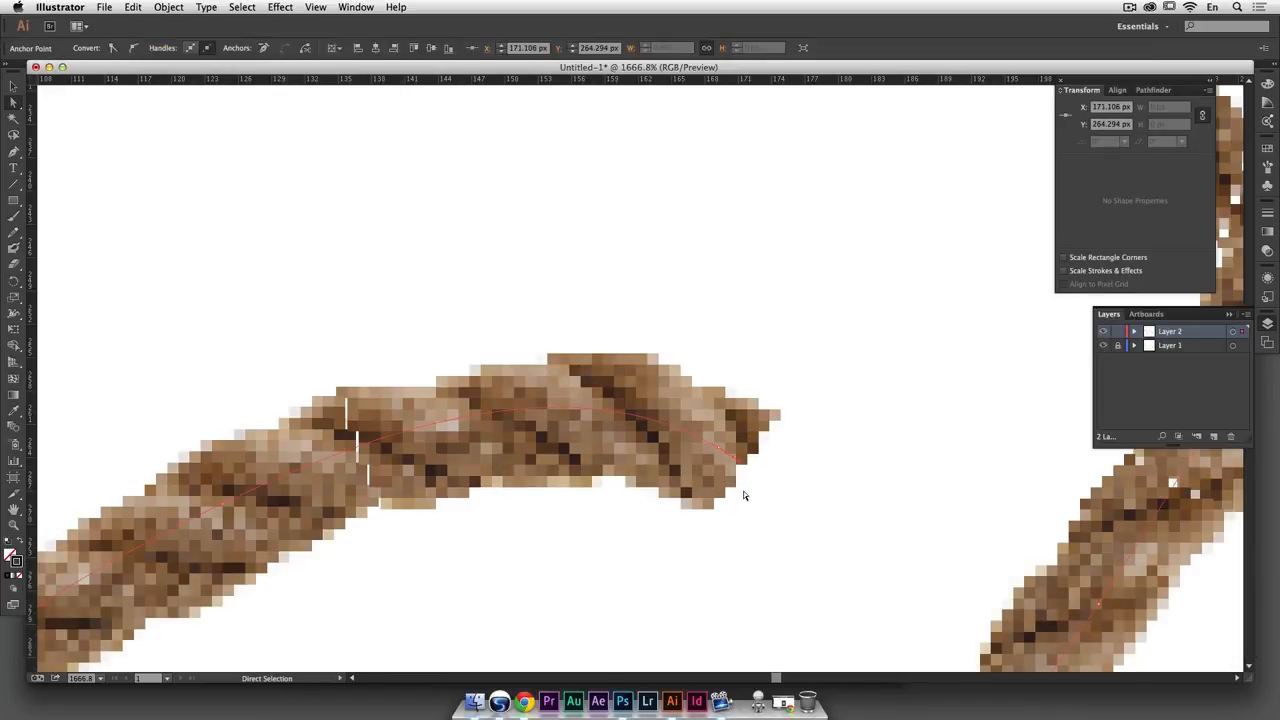
{"action": "key", "text": "BackSpace"}
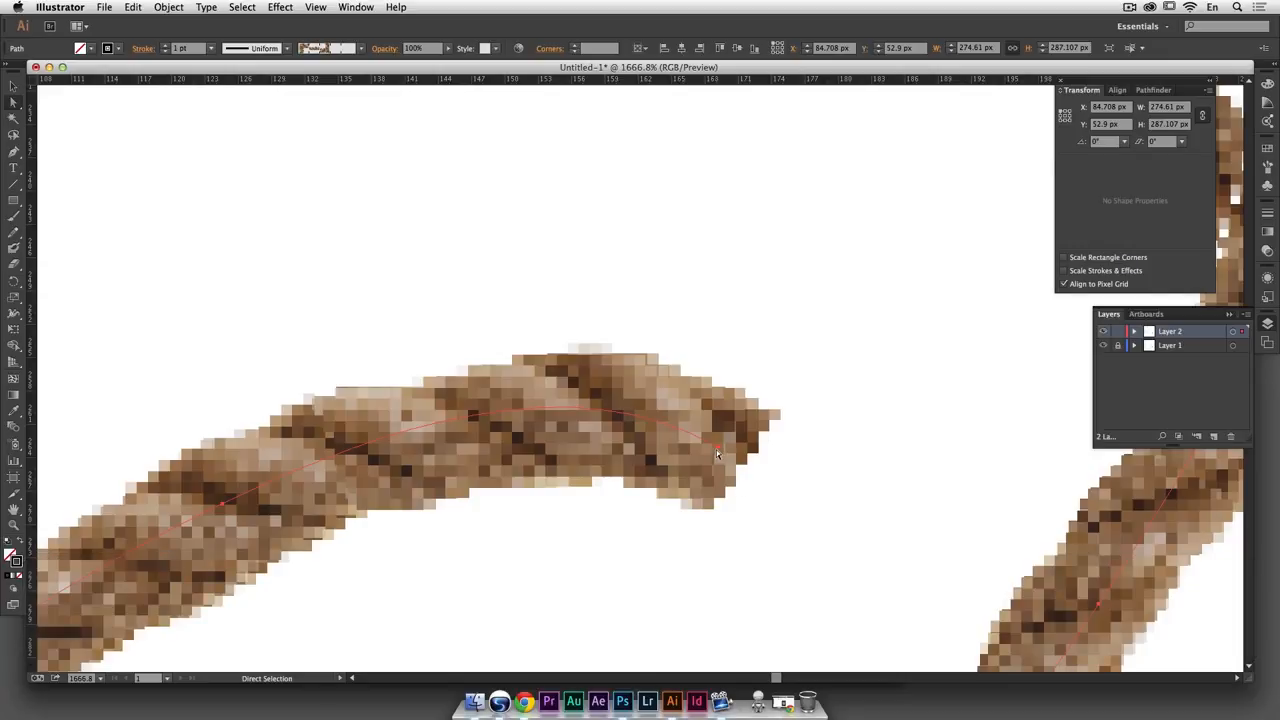
Delete the anchor point where the K's upper-left loop meets its top stroke
{"action": "key", "text": "super+minus"}
{"action": "key", "text": "super+minus"}
{"action": "key", "text": "super+minus"}
{"action": "key", "text": "super+minus"}
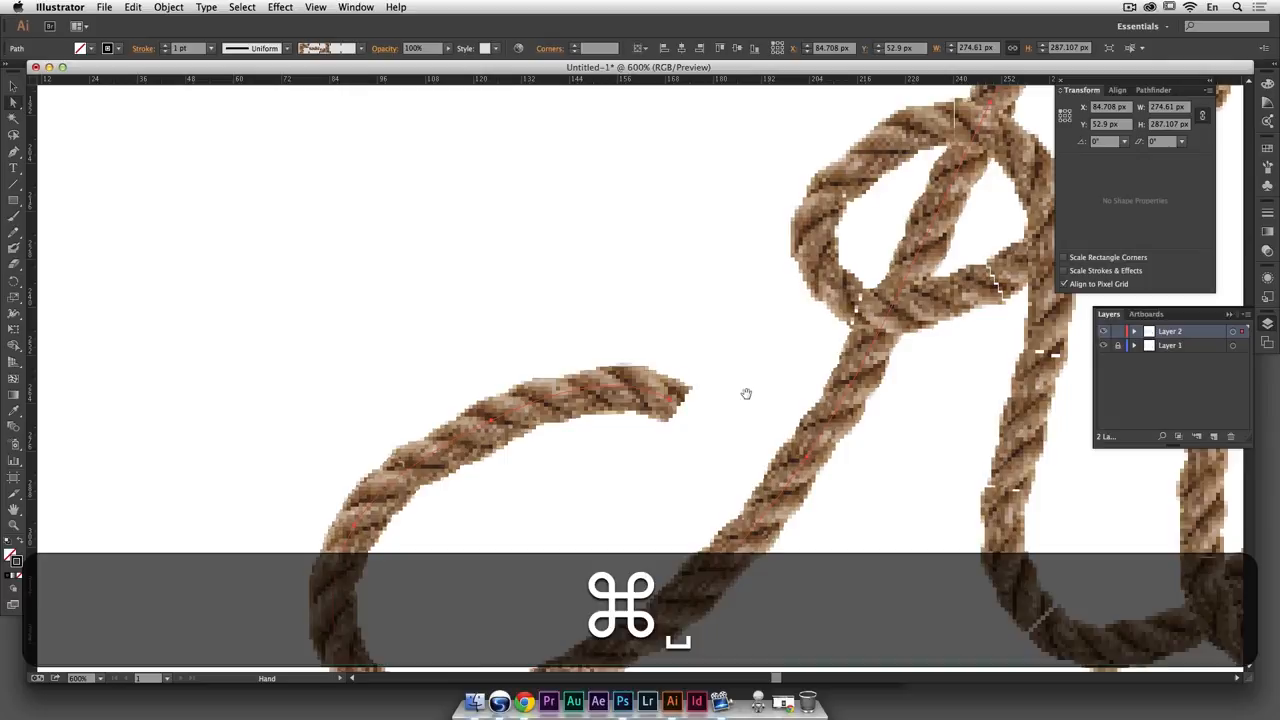
{"action": "key", "text": "super+minus"}
{"action": "key", "text": "super+minus"}
{"action": "key", "text": "space"}
{"action": "left_click_drag", "start_coordinate": [692, 350], "coordinate": [507, 589]}
{"action": "left_click_drag", "start_coordinate": [769, 284], "coordinate": [734, 329]}
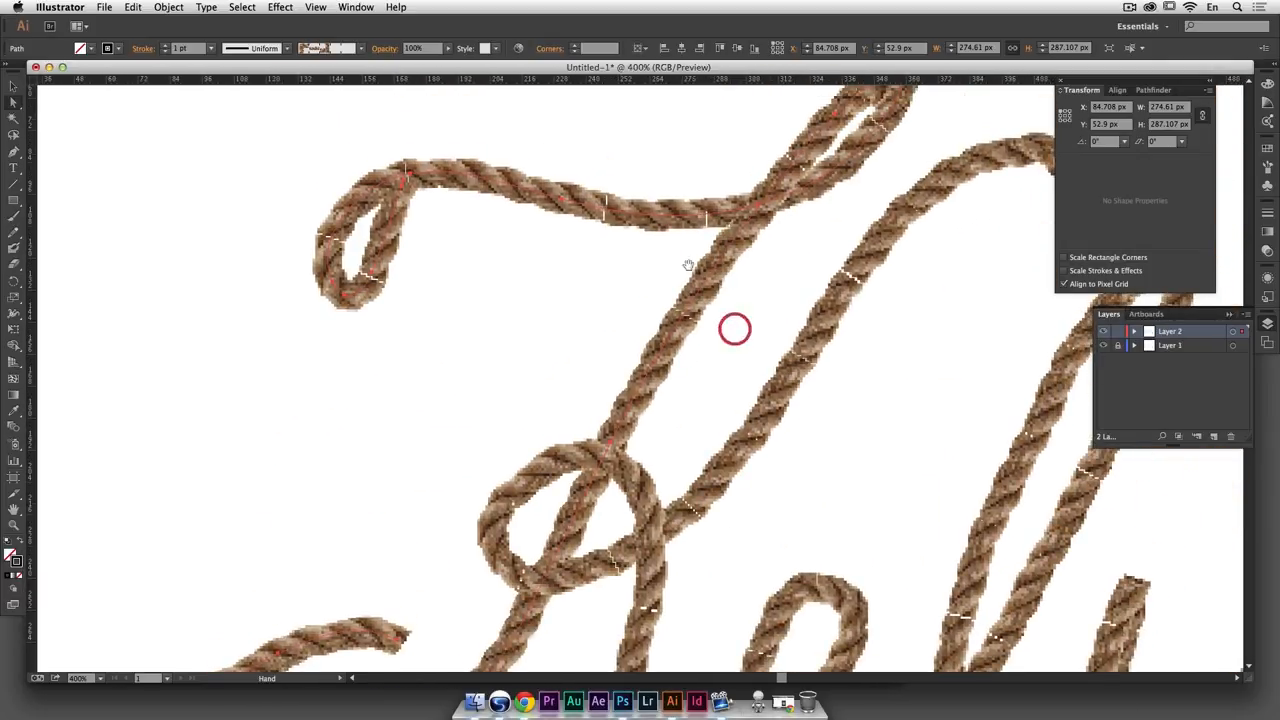
{"action": "left_click_drag", "start_coordinate": [471, 237], "coordinate": [562, 311]}
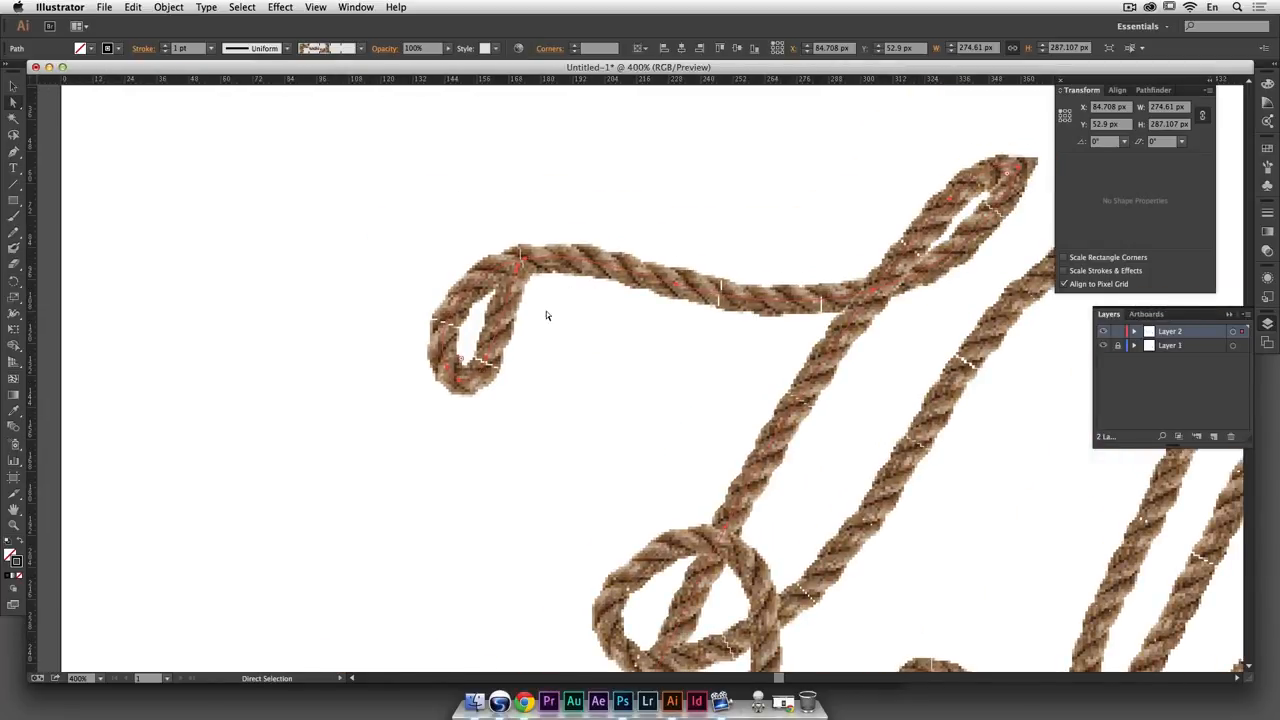
{"action": "key", "text": "super+space"}
{"action": "left_click_drag", "start_coordinate": [449, 229], "coordinate": [596, 368]}
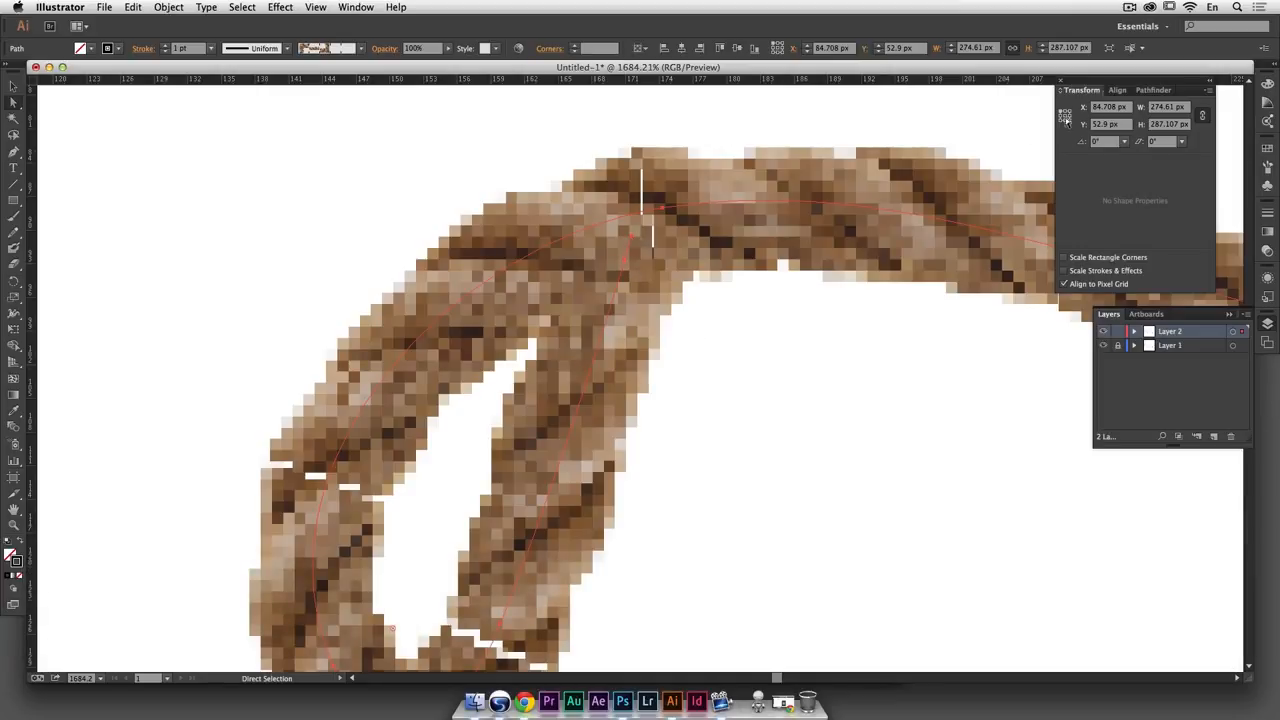
{"action": "left_click", "coordinate": [630, 235]}
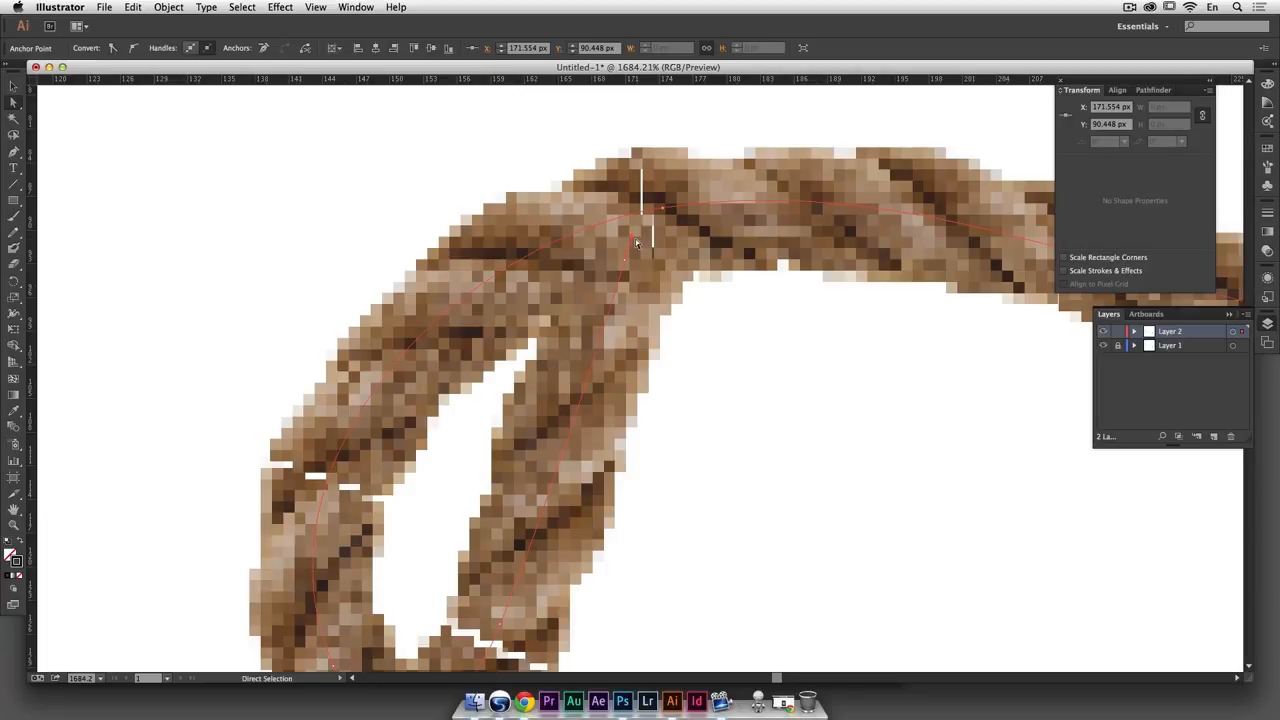
{"action": "key", "text": "BackSpace"}
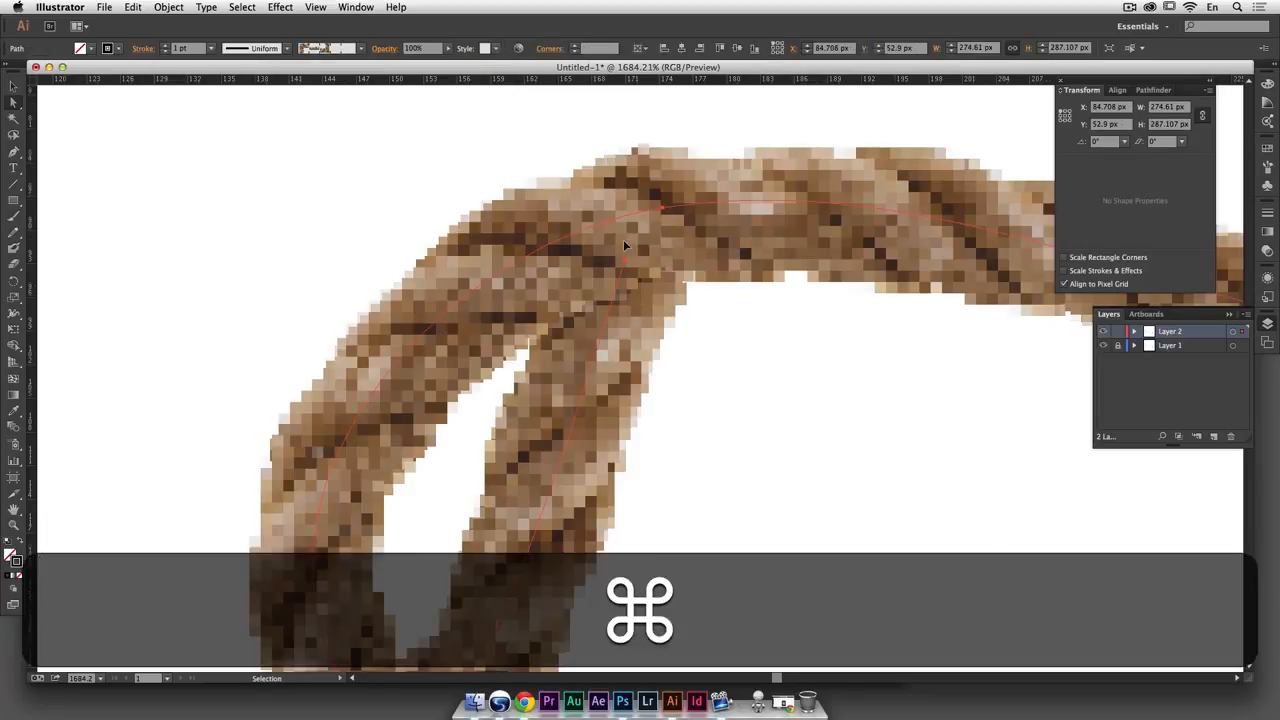
Examine the rope pattern along the K's top stroke, its stem and the neighbouring letters for gaps and distortions
{"action": "key", "text": "super+minus"}
{"action": "key", "text": "super+minus"}
{"action": "key", "text": "super+minus"}
{"action": "left_click_drag", "start_coordinate": [702, 286], "coordinate": [461, 218]}
{"action": "left_click_drag", "start_coordinate": [848, 334], "coordinate": [586, 383]}
{"action": "mouse_move", "coordinate": [718, 284]}
{"action": "left_mouse_down"}
{"action": "mouse_move", "coordinate": [638, 401]}
{"action": "mouse_move", "coordinate": [716, 278]}
{"action": "left_mouse_up"}
{"action": "left_click", "coordinate": [716, 278]}
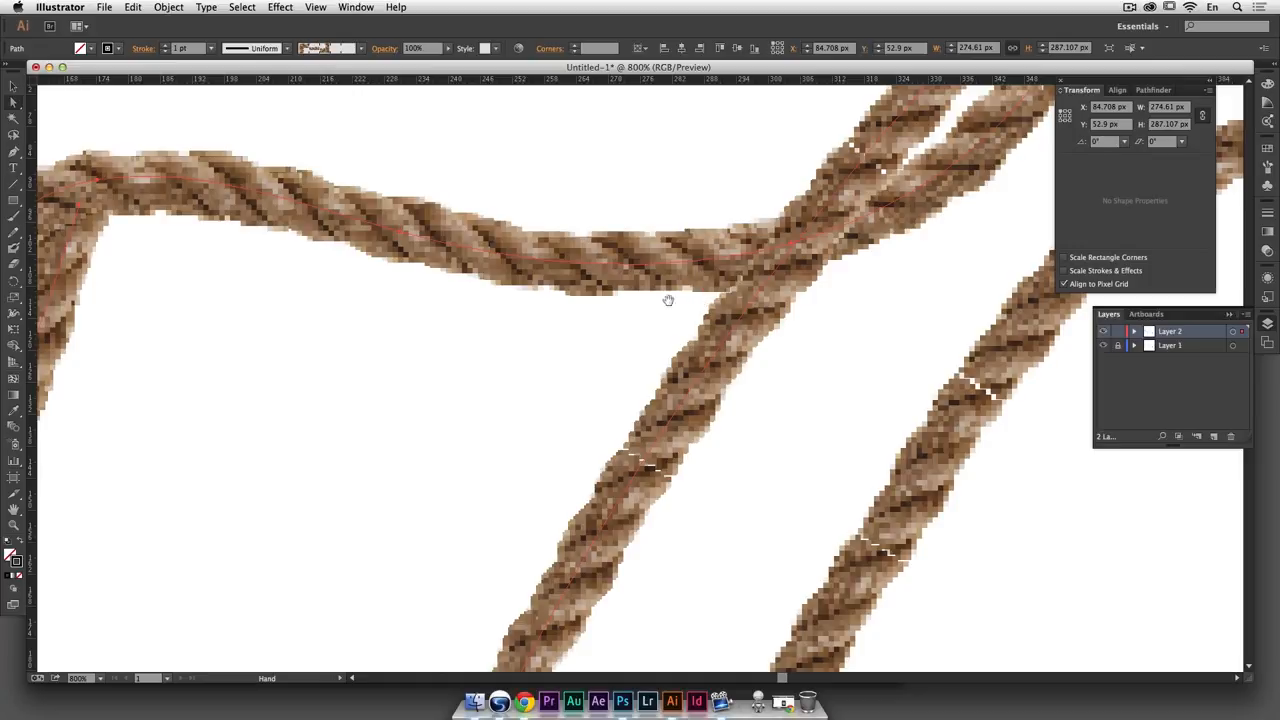
{"action": "left_click_drag", "start_coordinate": [580, 329], "coordinate": [614, 246]}
{"action": "key", "text": "super+minus"}
{"action": "key", "text": "super+minus"}
{"action": "key", "text": "super+space"}
{"action": "key", "text": "super+minus"}
{"action": "key", "text": "super+space"}
{"action": "left_click_drag", "start_coordinate": [751, 297], "coordinate": [677, 277]}
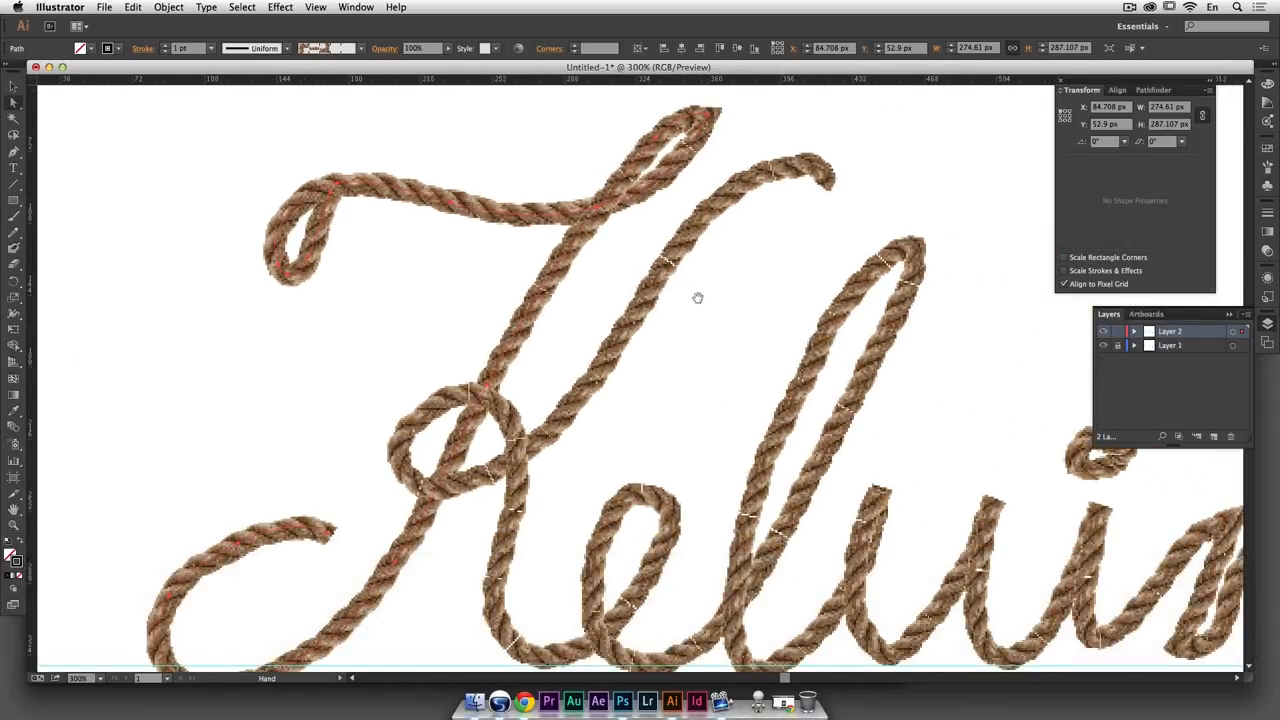
{"action": "key", "text": "space"}
{"action": "left_click_drag", "start_coordinate": [761, 270], "coordinate": [709, 266]}
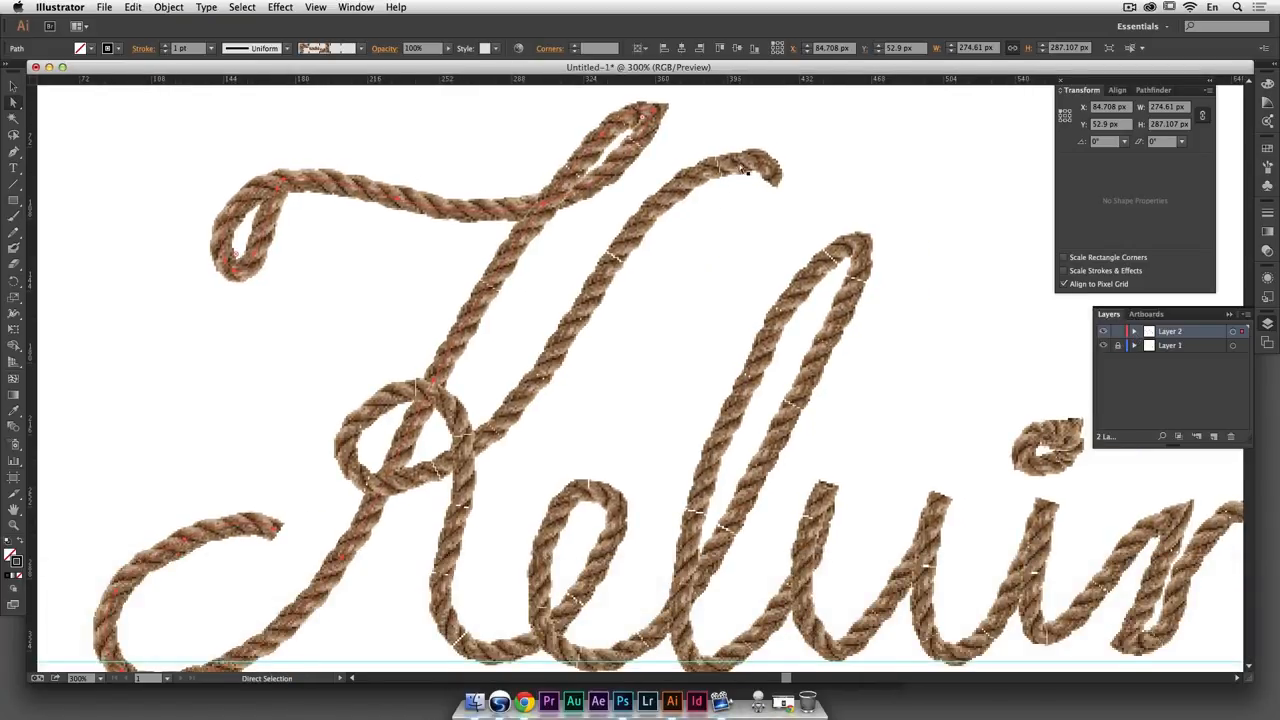
Select the path of the K's upper-right arm and add an anchor point just before its hooked end with the Pen tool
{"action": "left_click", "coordinate": [740, 165]}
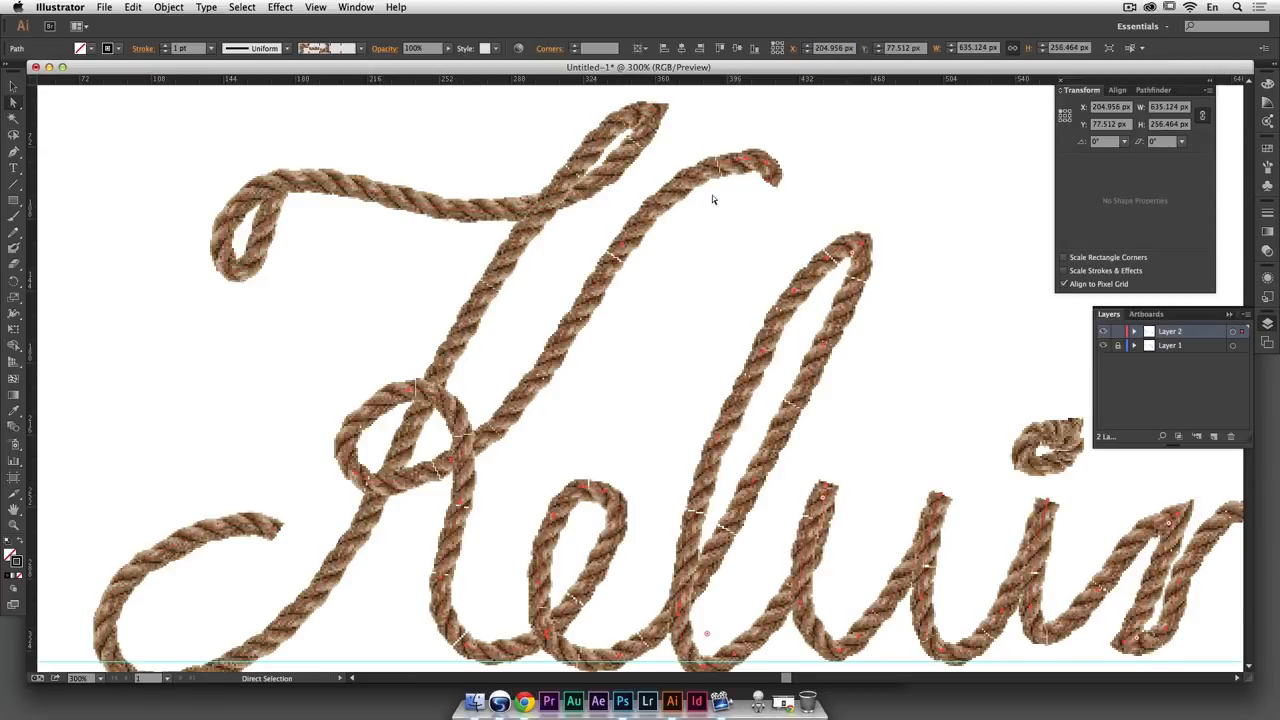
{"action": "left_click", "coordinate": [731, 200]}
{"action": "key", "text": "super+space"}
{"action": "left_click_drag", "start_coordinate": [812, 130], "coordinate": [555, 272]}
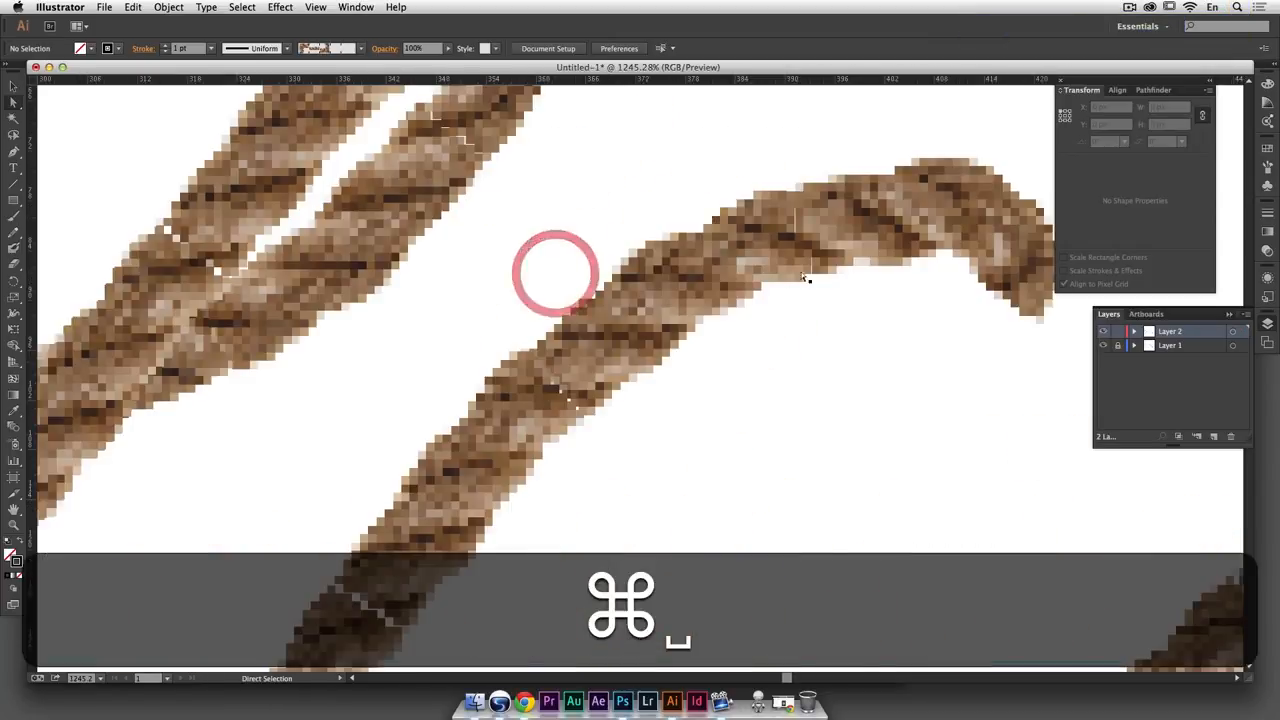
{"action": "left_click", "coordinate": [623, 306]}
{"action": "left_click", "coordinate": [758, 222]}
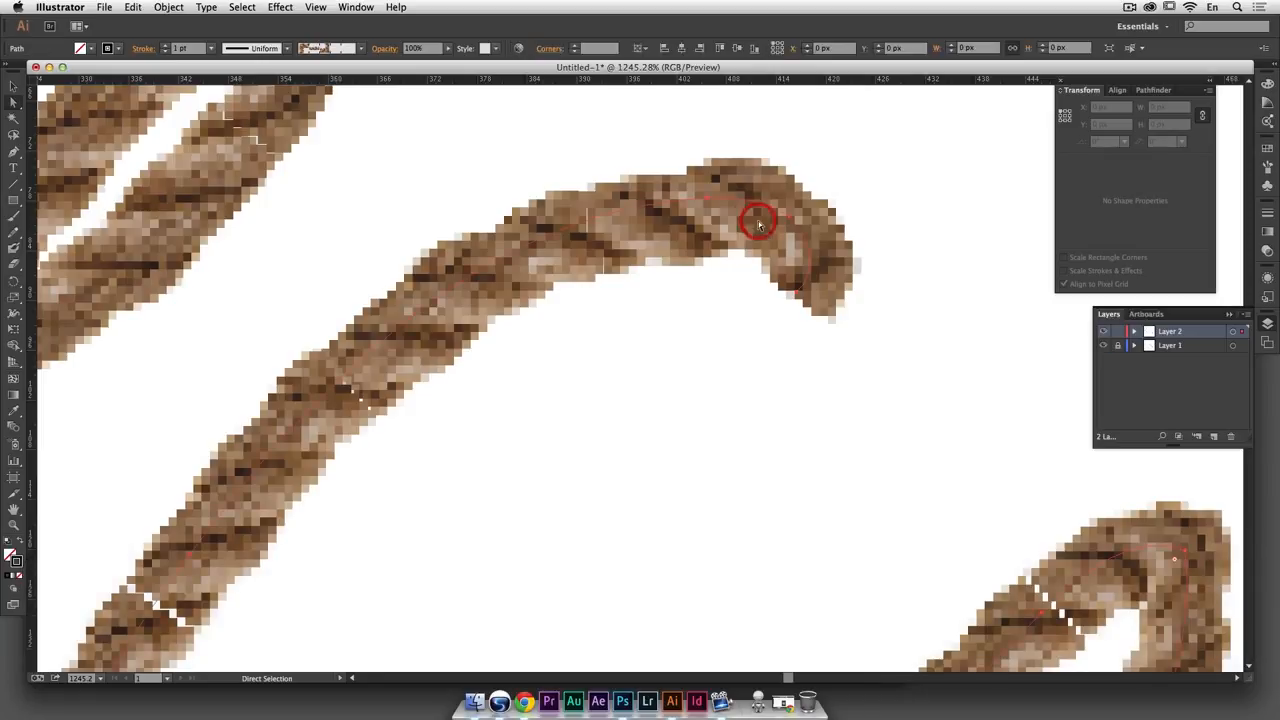
{"action": "key", "text": "p"}
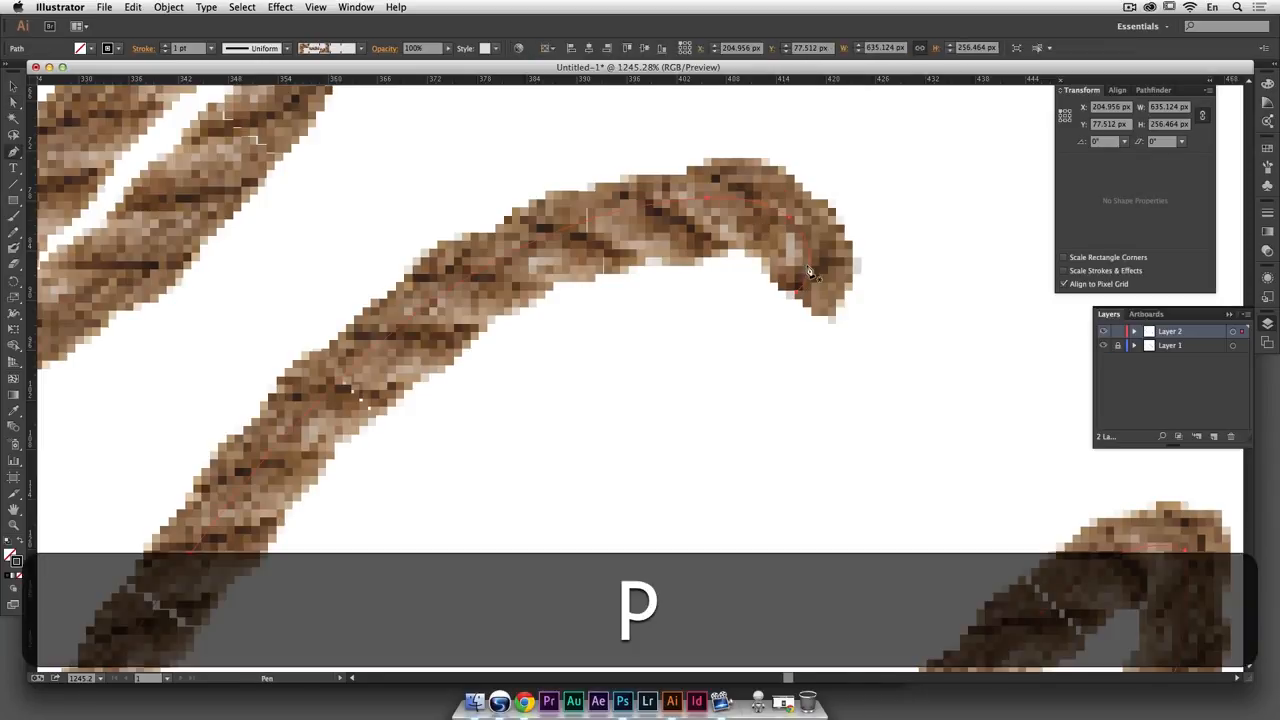
{"action": "left_click", "coordinate": [810, 282]}
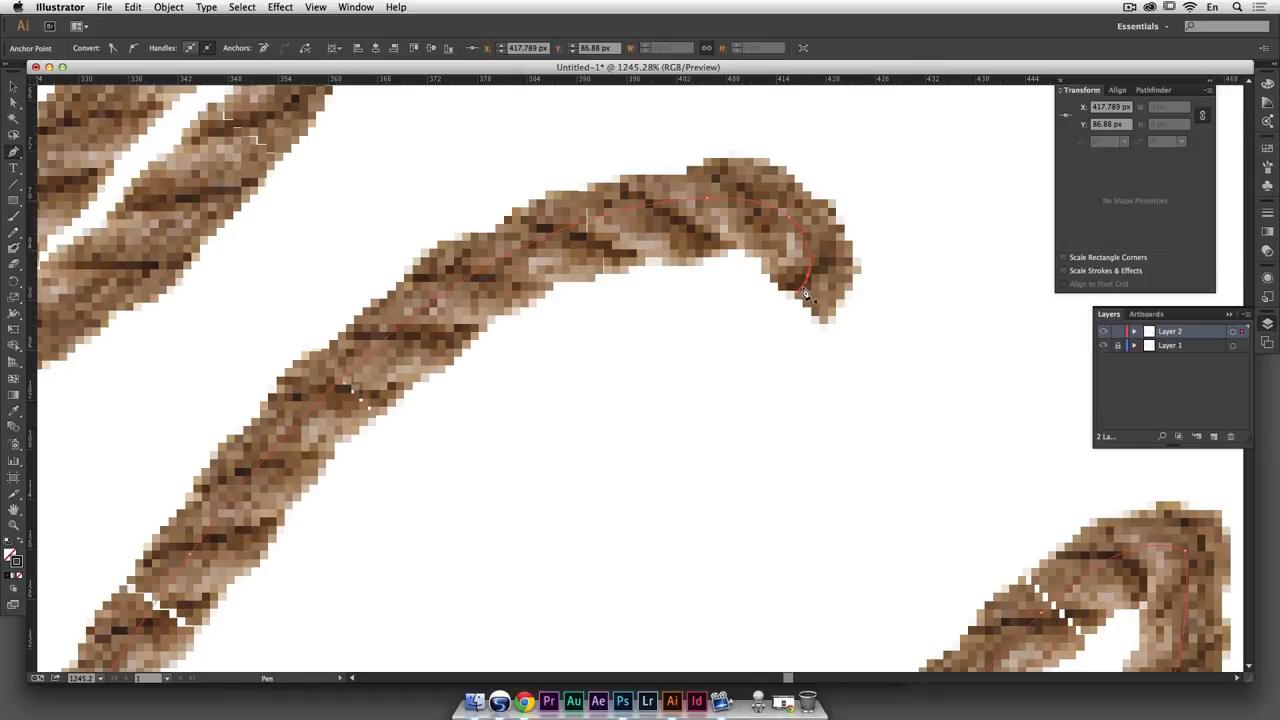
Delete only the outermost anchor point at the hooked end of the K's upper-right arm
{"action": "key", "text": "a"}
{"action": "left_click", "coordinate": [795, 290]}
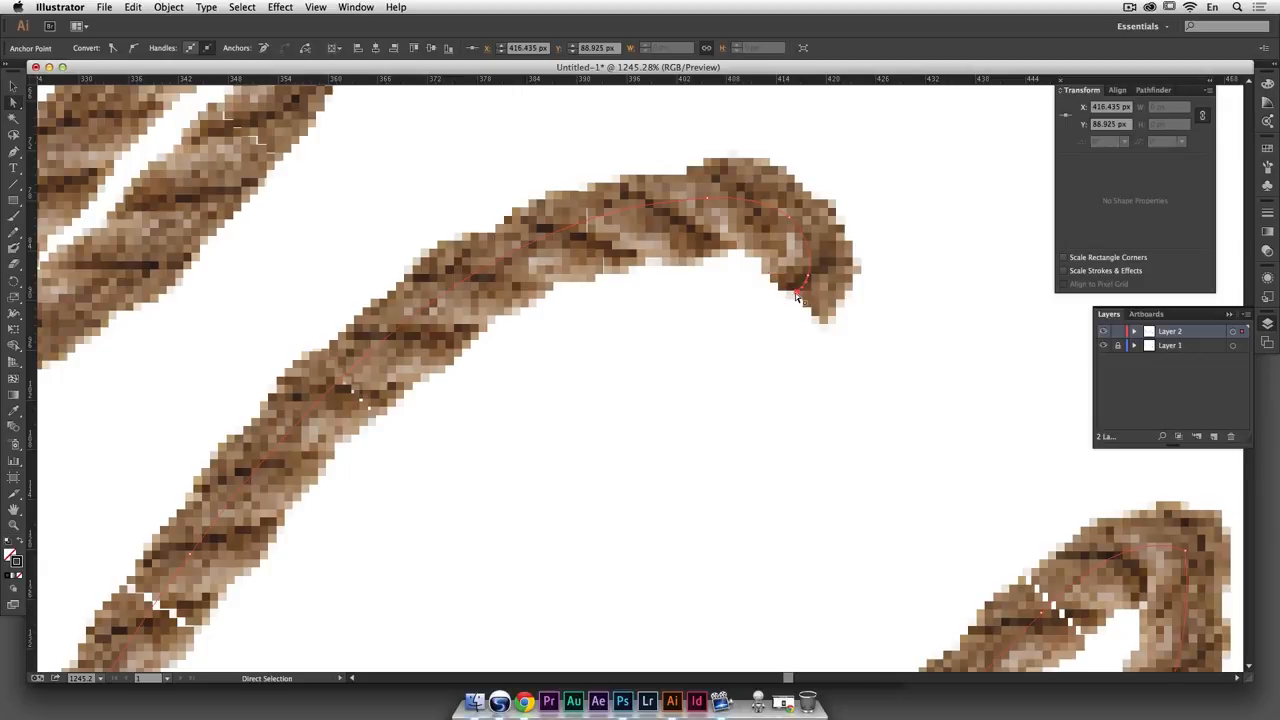
{"action": "key", "text": "BackSpace"}
Add closely spaced anchor points on the l's left stem just above the gap and delete the middle one to split the path
{"action": "key", "text": "space"}
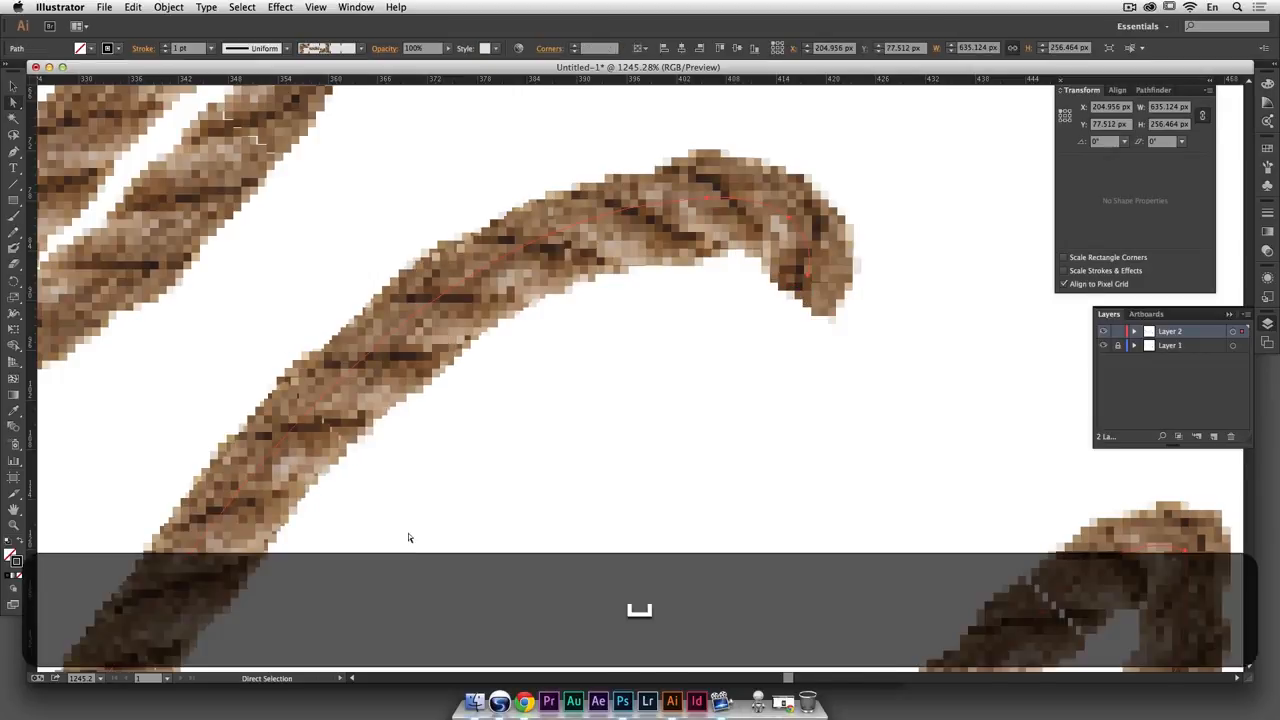
{"action": "left_click_drag", "start_coordinate": [408, 534], "coordinate": [760, 249]}
{"action": "key", "text": "super+minus"}
{"action": "key", "text": "super+minus"}
{"action": "key", "text": "super+minus"}
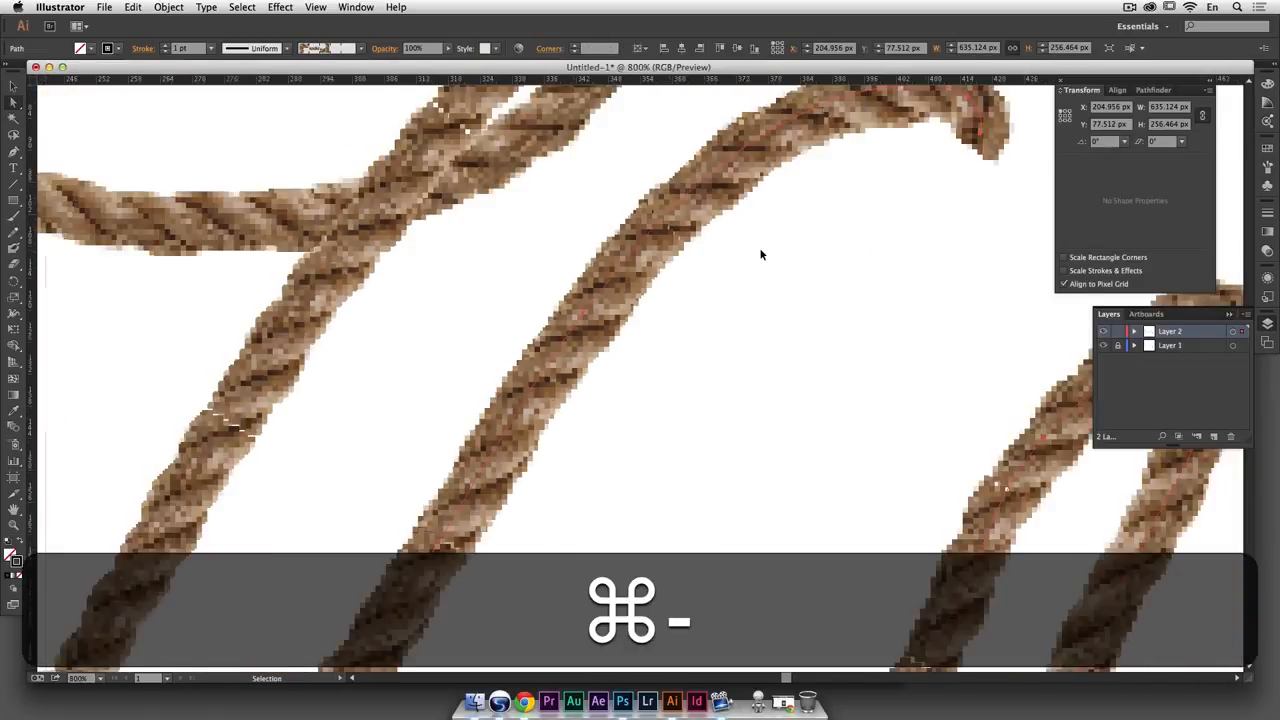
{"action": "key", "text": "space"}
{"action": "left_click_drag", "start_coordinate": [731, 438], "coordinate": [791, 240]}
{"action": "left_click_drag", "start_coordinate": [743, 297], "coordinate": [614, 274]}
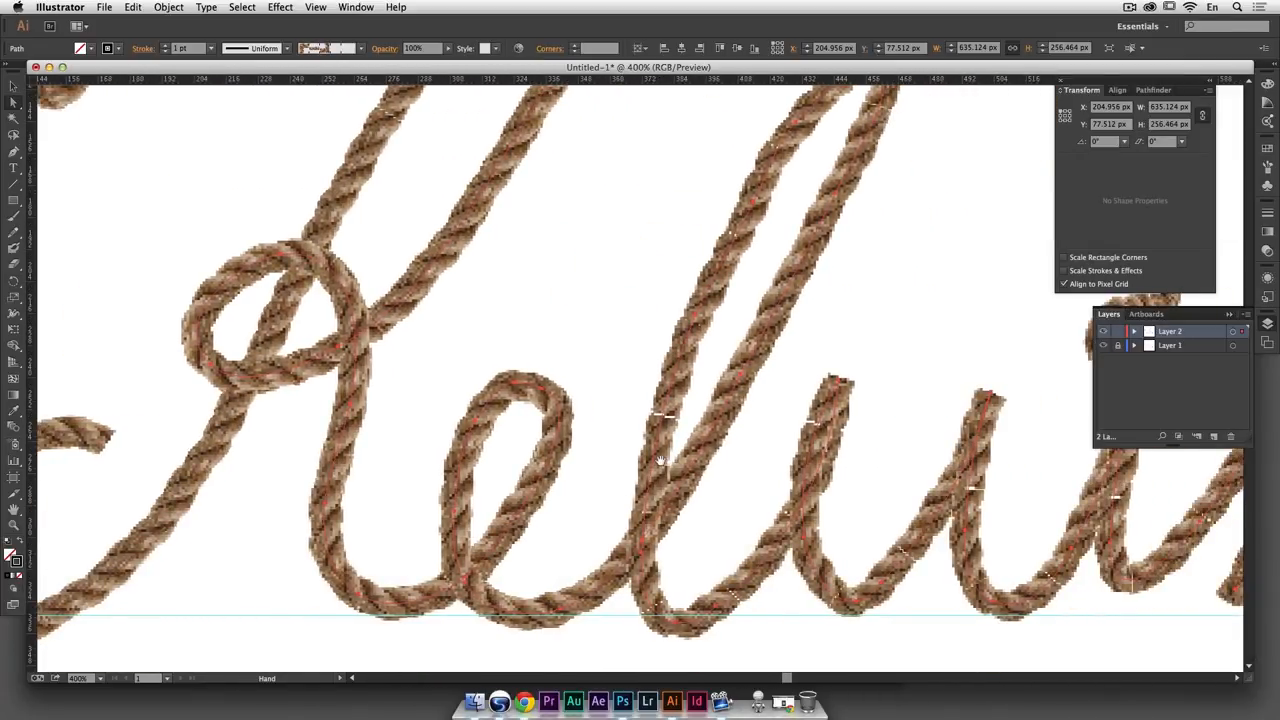
{"action": "key", "text": "p"}
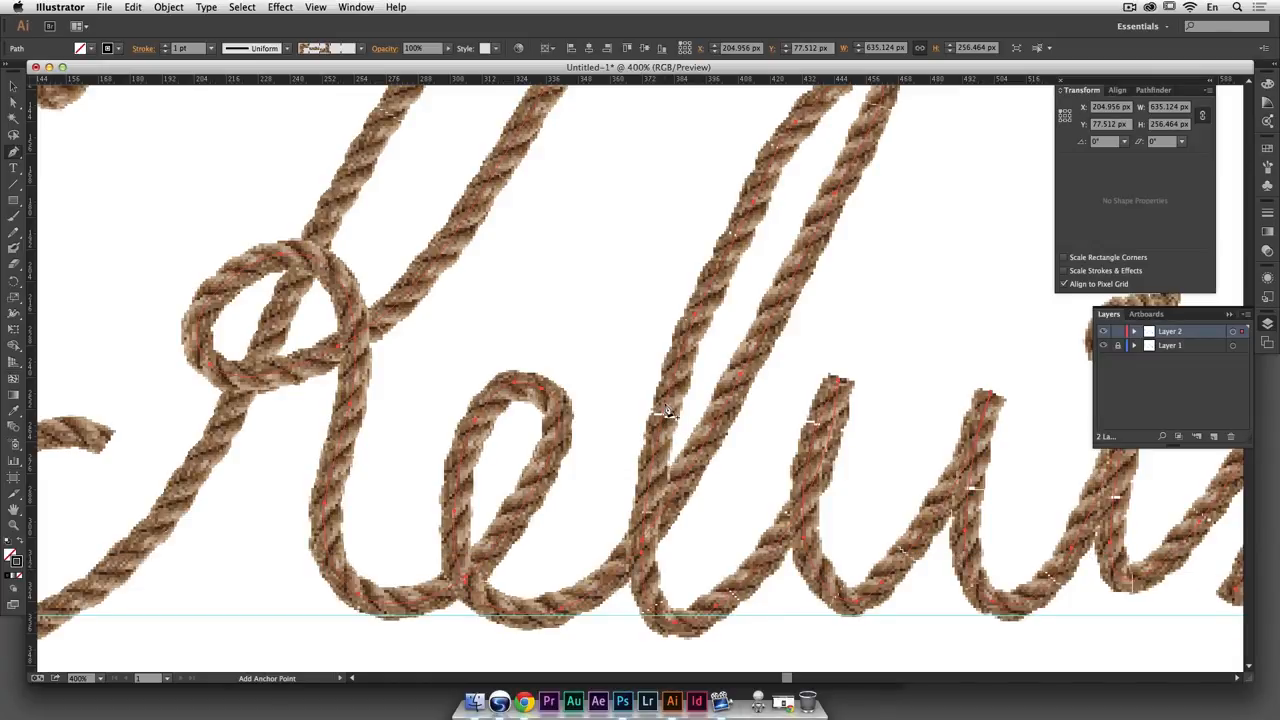
{"action": "left_click", "coordinate": [671, 393]}
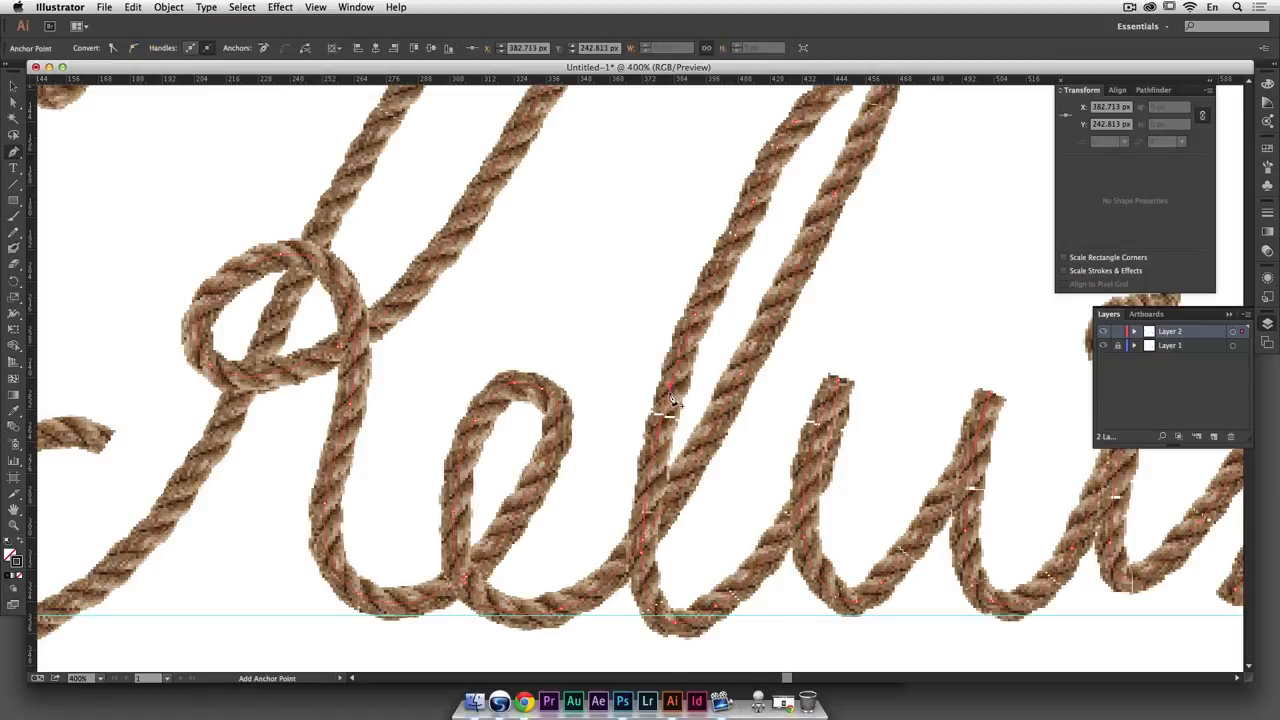
{"action": "left_click", "coordinate": [668, 394]}
{"action": "left_click_drag", "start_coordinate": [628, 351], "coordinate": [718, 426]}
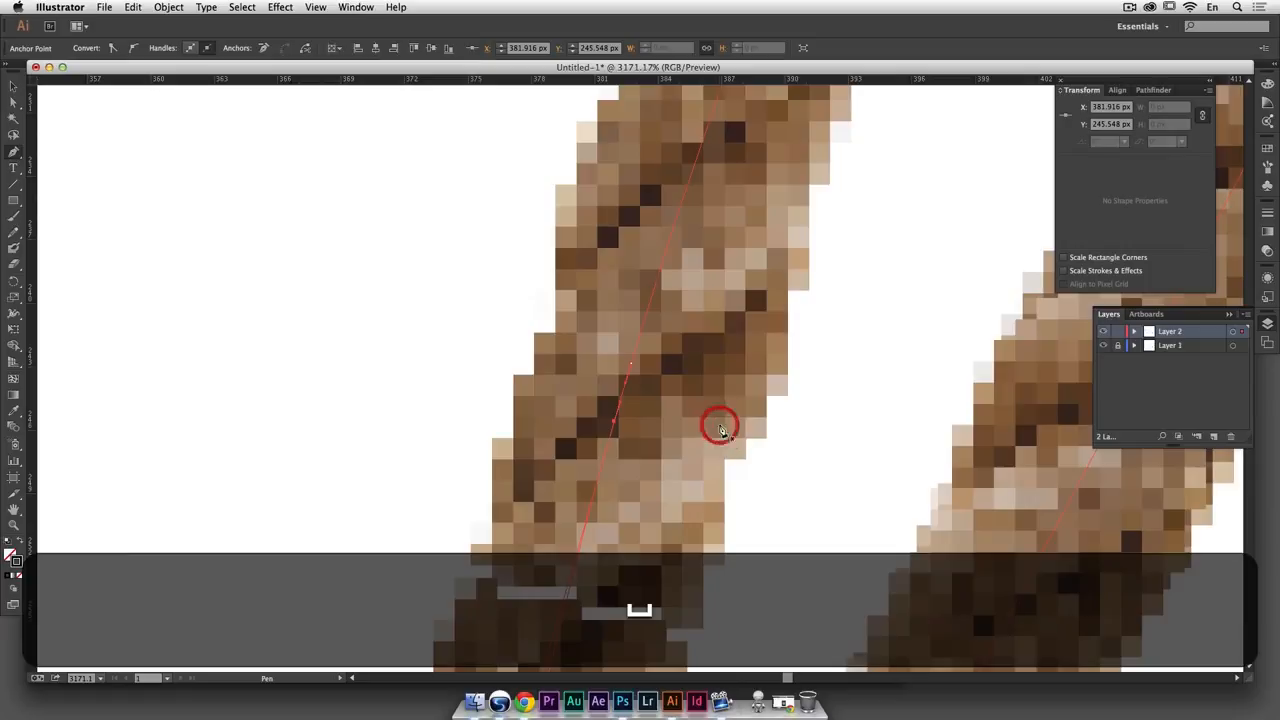
{"action": "left_click", "coordinate": [623, 398]}
{"action": "key", "text": "BackSpace"}
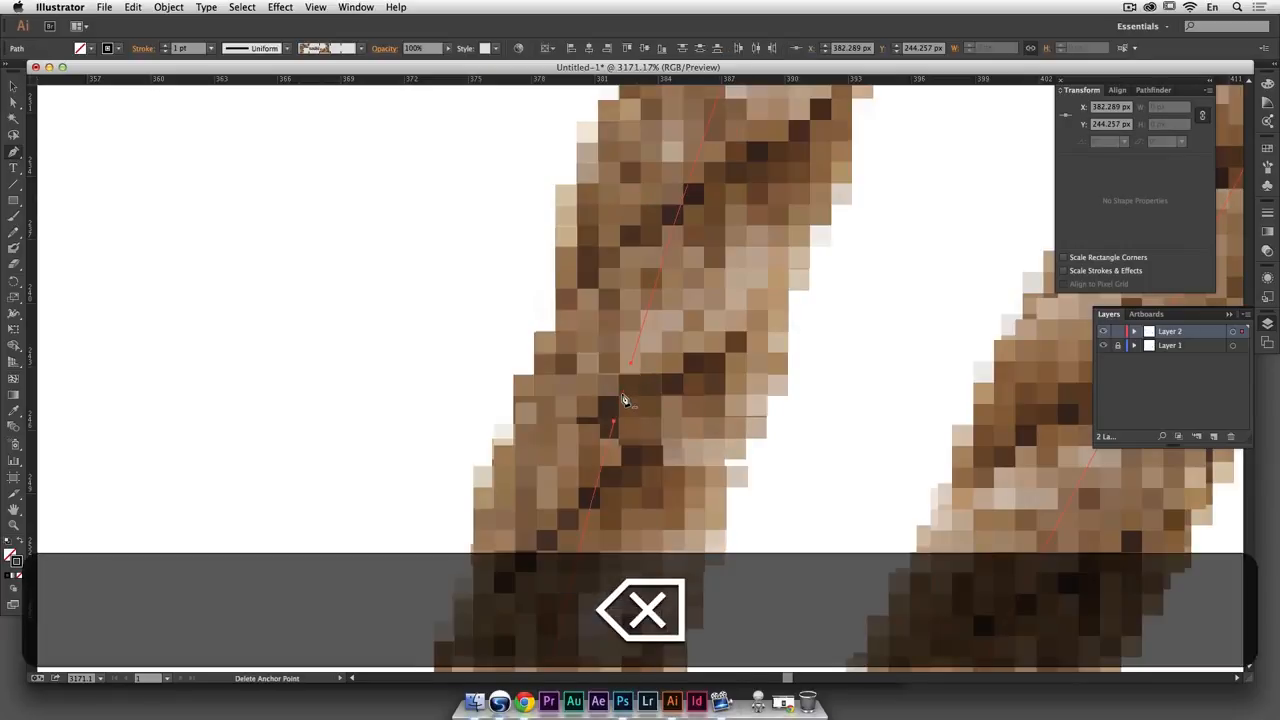
Split the path at the l's top by adding an anchor point just below the corner and deleting it
{"action": "key", "text": "super+minus"}
{"action": "key", "text": "super+minus"}
{"action": "key", "text": "super+minus"}
{"action": "key", "text": "super+minus"}
{"action": "key", "text": "super+minus"}
{"action": "key", "text": "super+minus"}
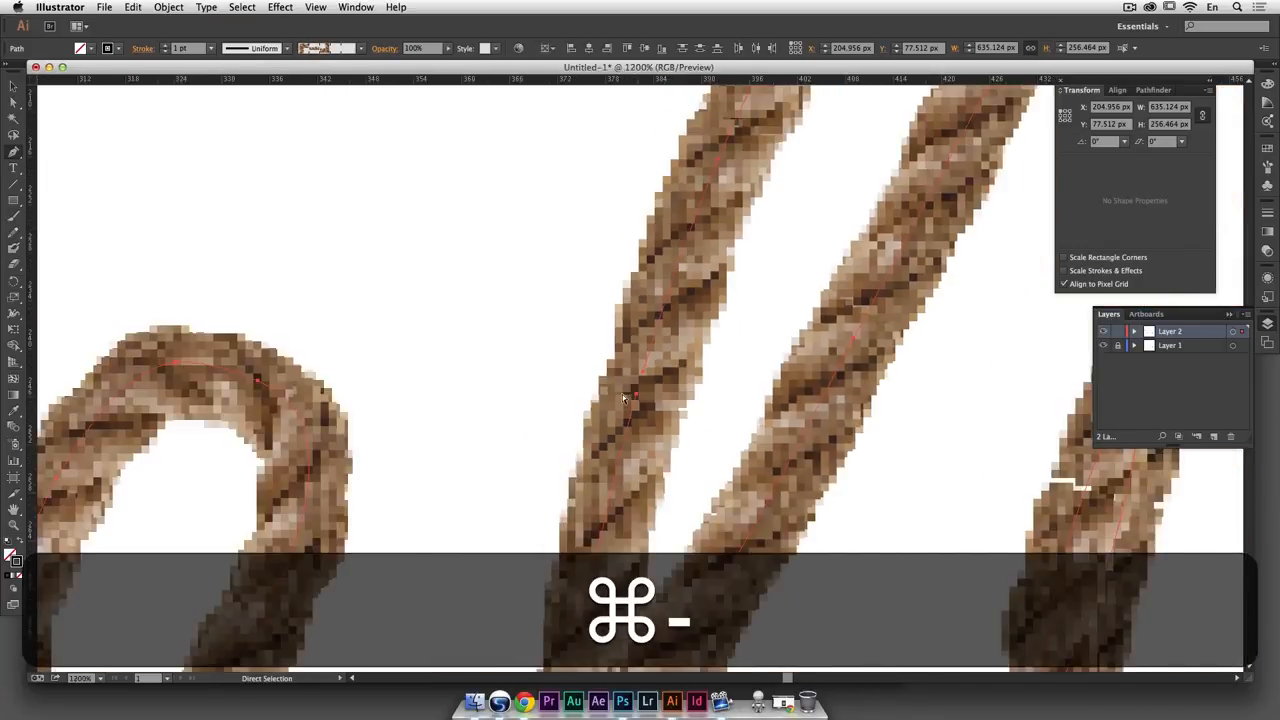
{"action": "key", "text": "super+minus"}
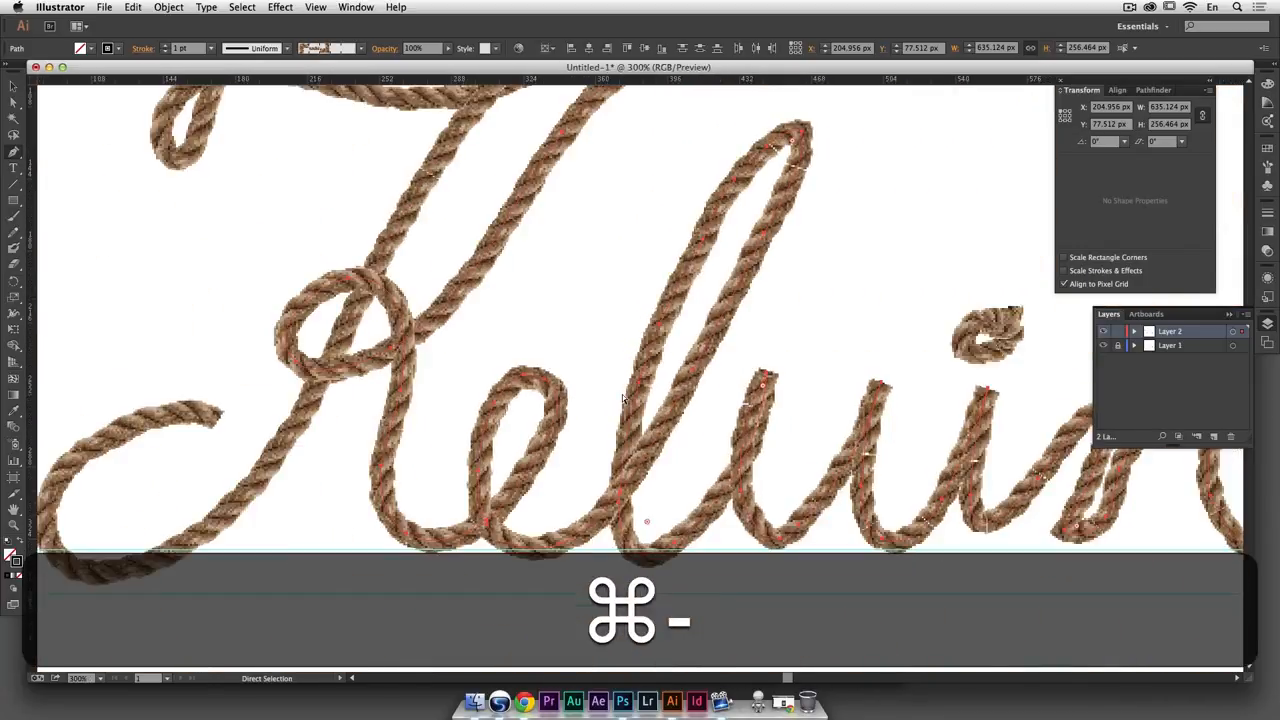
{"action": "left_click_drag", "start_coordinate": [800, 330], "coordinate": [743, 334]}
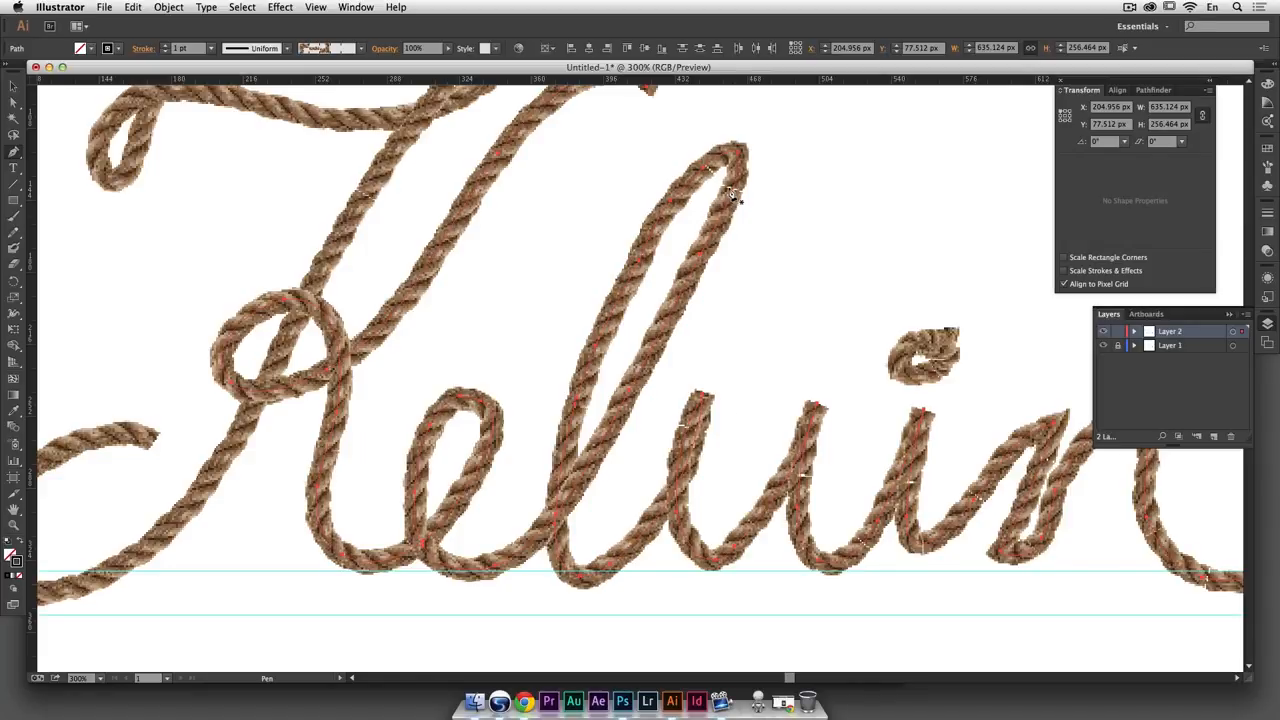
{"action": "key", "text": "super+space"}
{"action": "left_click_drag", "start_coordinate": [778, 162], "coordinate": [716, 188]}
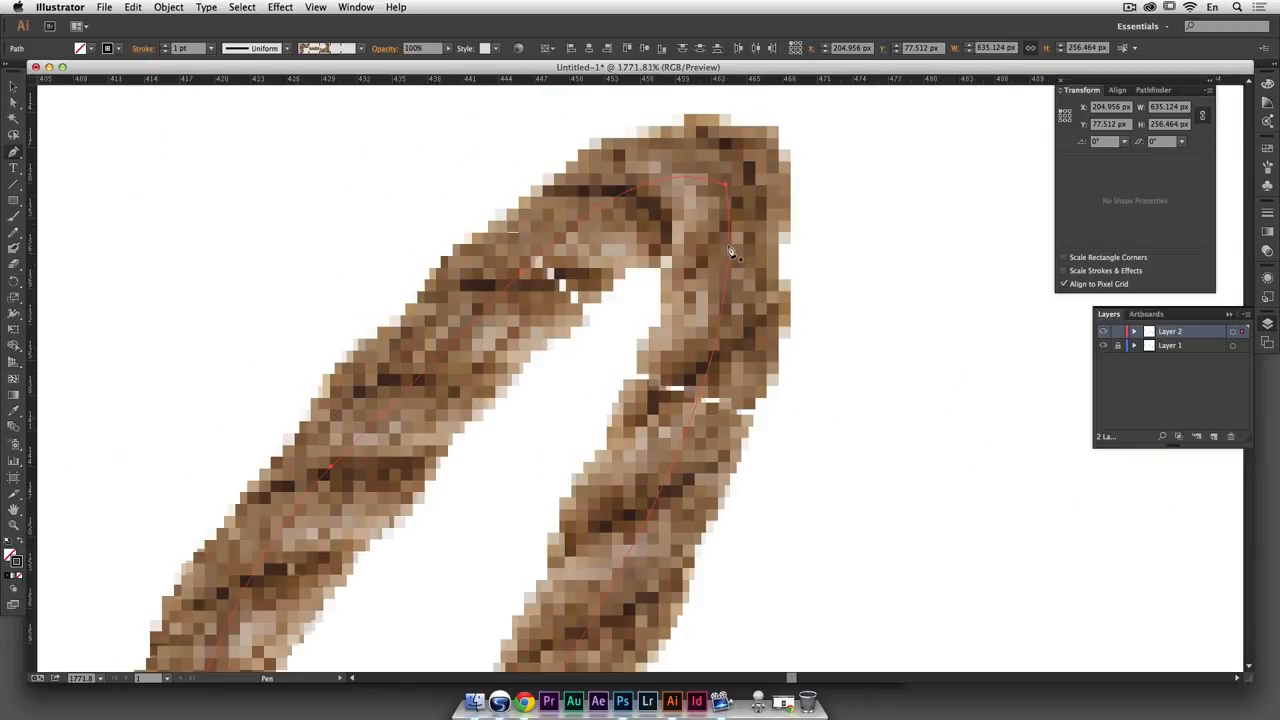
{"action": "left_click", "coordinate": [729, 206]}
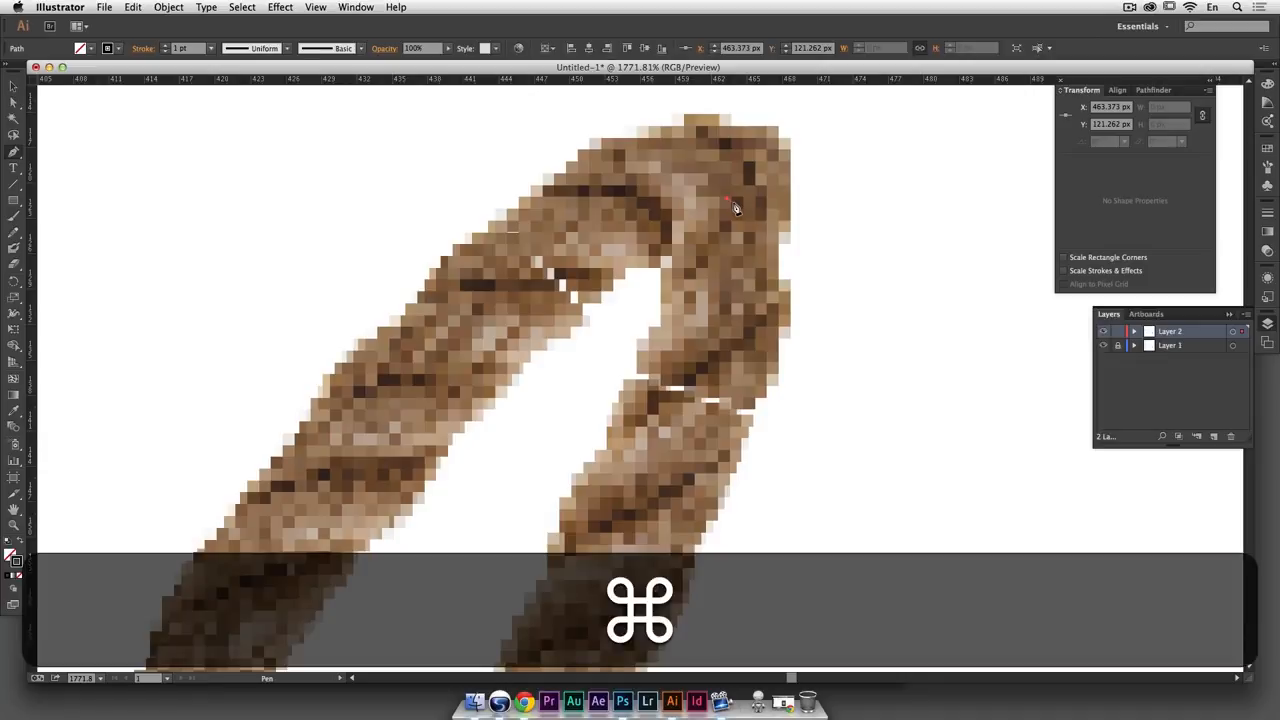
{"action": "key", "text": "super+z"}
{"action": "left_click", "coordinate": [729, 199]}
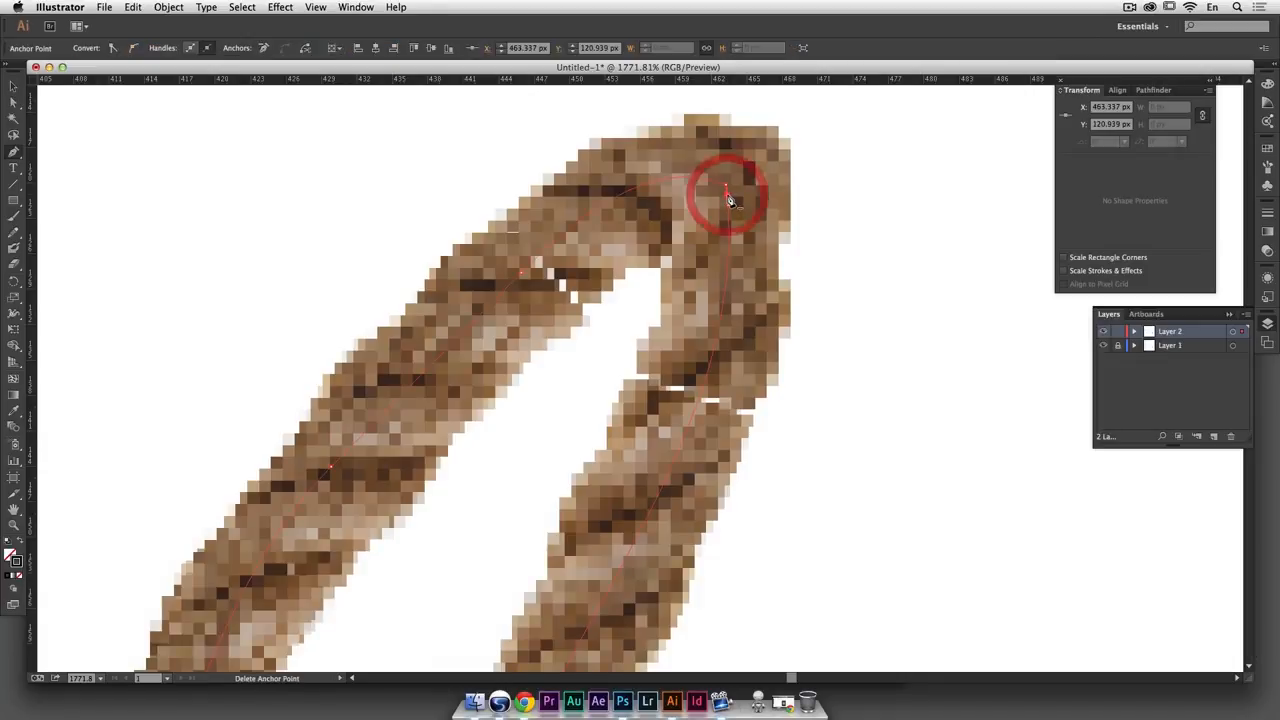
{"action": "key", "text": "BackSpace"}
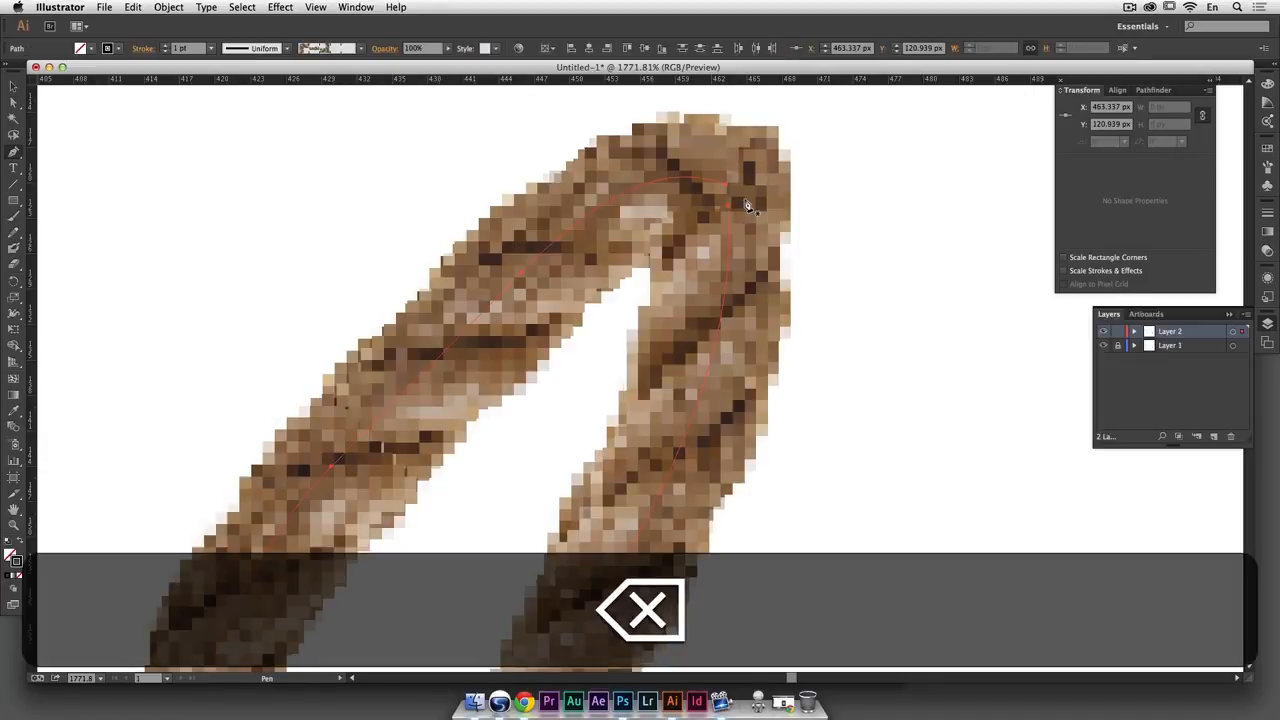
Select the path after the l and split it on the u-shaped letter's rising stroke by adding anchor points and deleting one between them
{"action": "key", "text": "super+minus"}
{"action": "key", "text": "super+minus"}
{"action": "key", "text": "super+minus"}
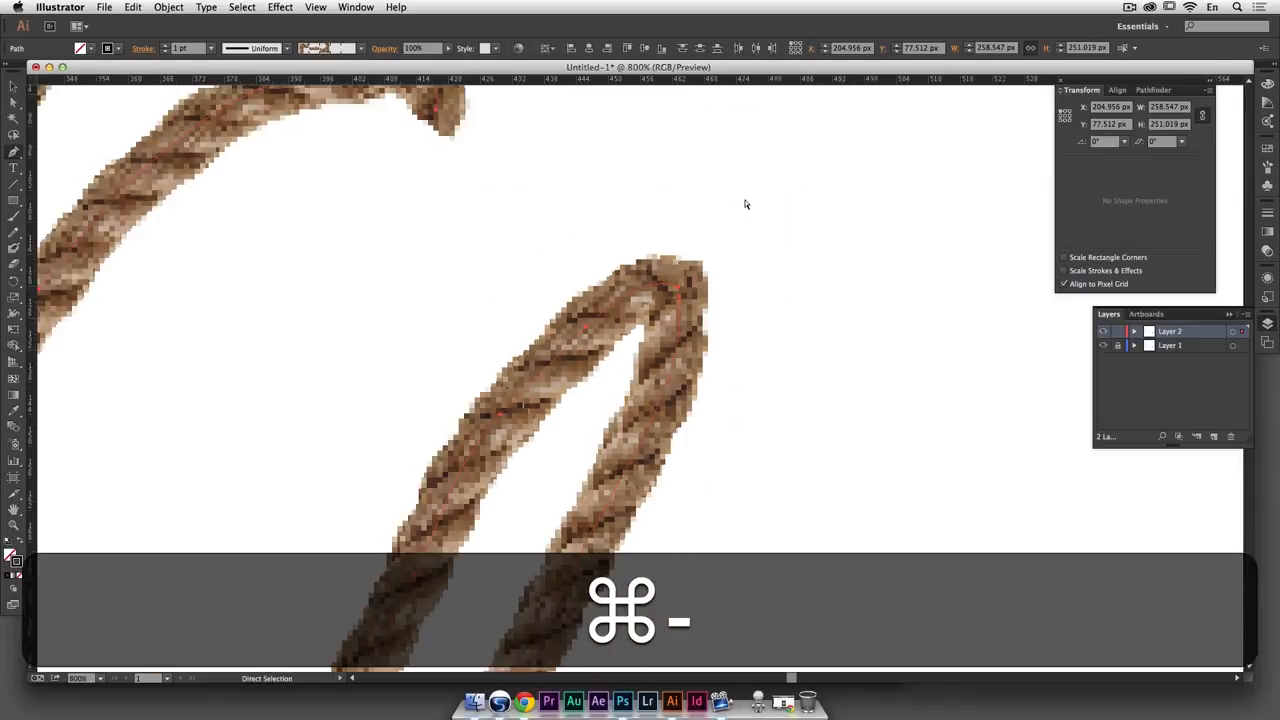
{"action": "left_click_drag", "start_coordinate": [760, 423], "coordinate": [929, 93]}
{"action": "left_click_drag", "start_coordinate": [813, 377], "coordinate": [891, 110]}
{"action": "left_click_drag", "start_coordinate": [814, 519], "coordinate": [546, 379]}
{"action": "left_click_drag", "start_coordinate": [623, 390], "coordinate": [586, 360]}
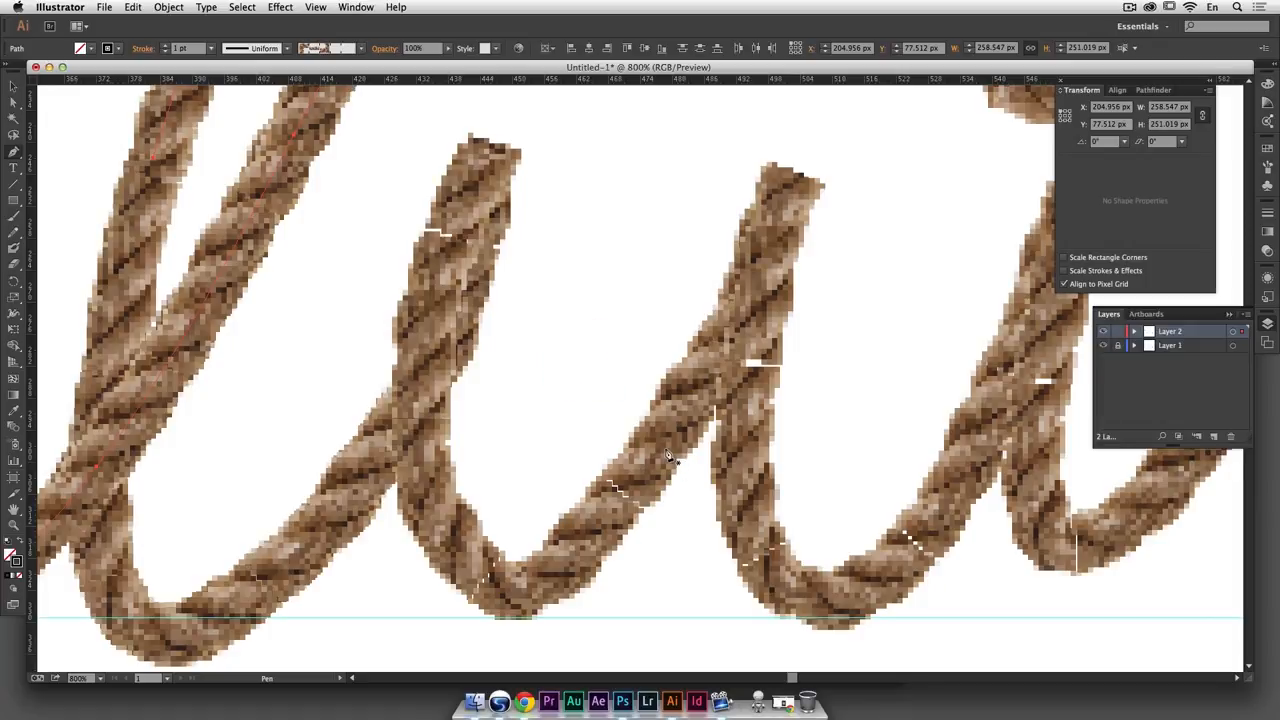
{"action": "left_click", "coordinate": [661, 445], "text": "super"}
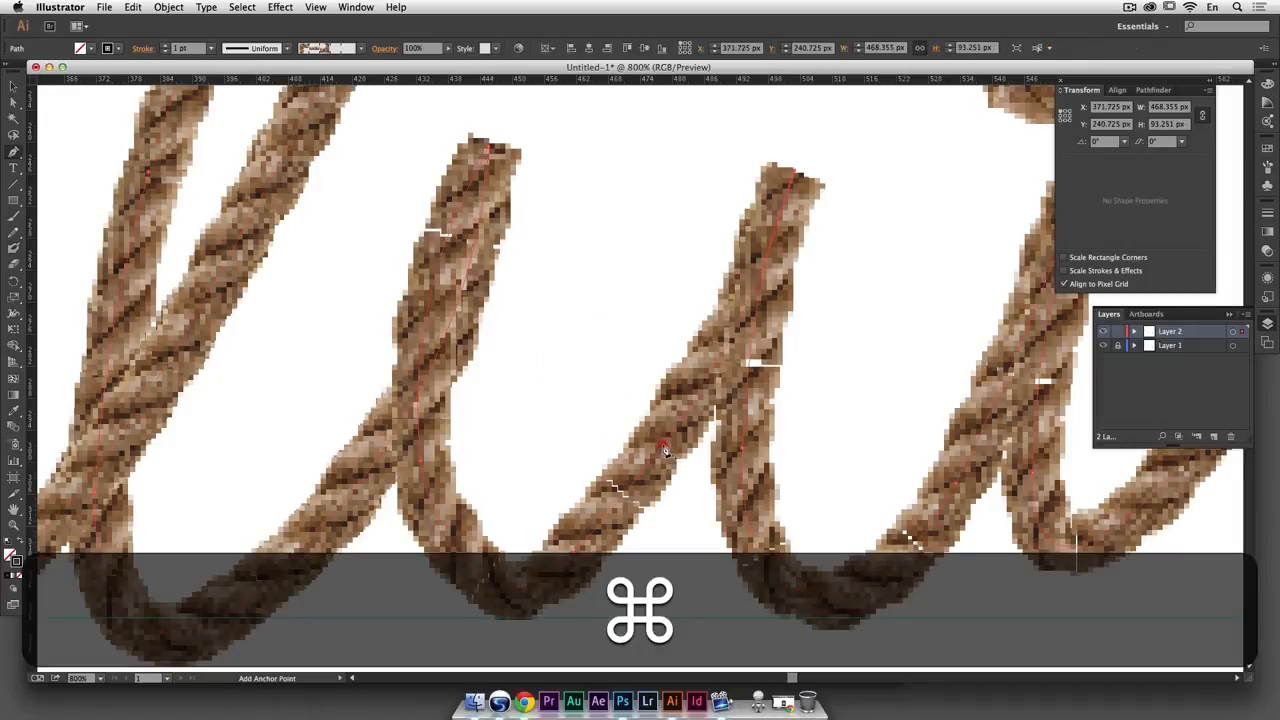
{"action": "left_click", "coordinate": [671, 436]}
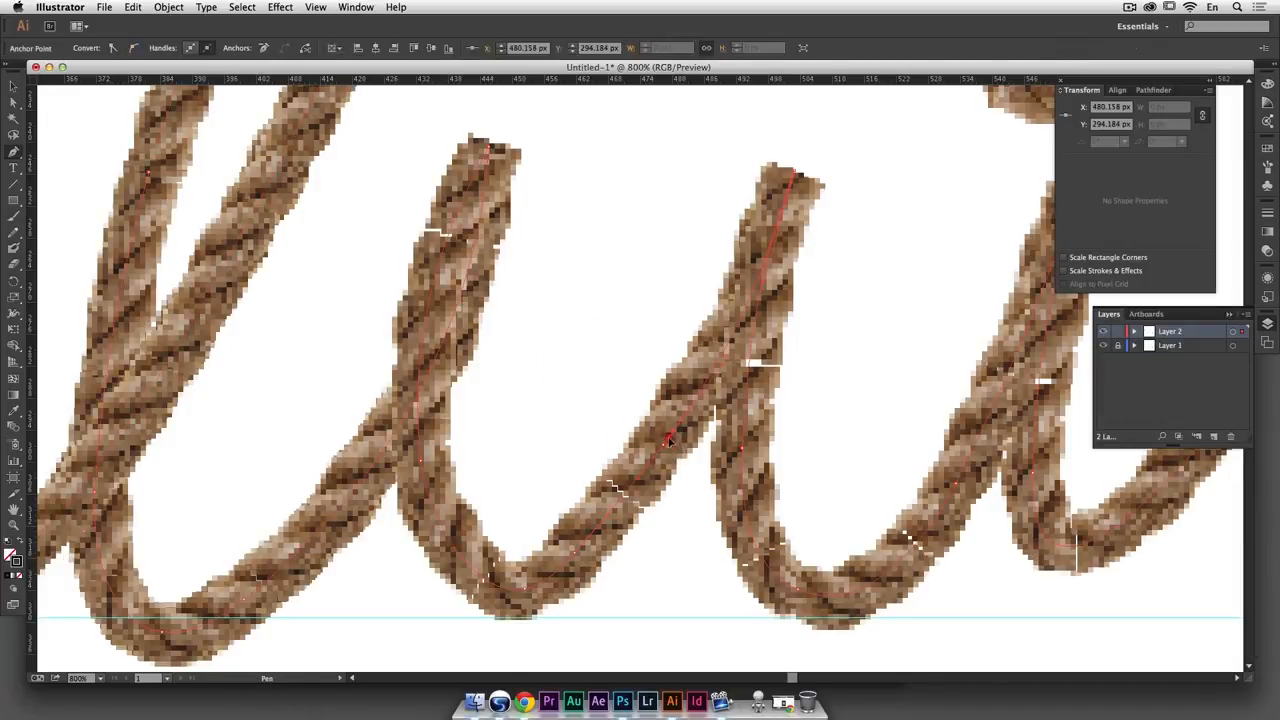
{"action": "key", "text": "super+z"}
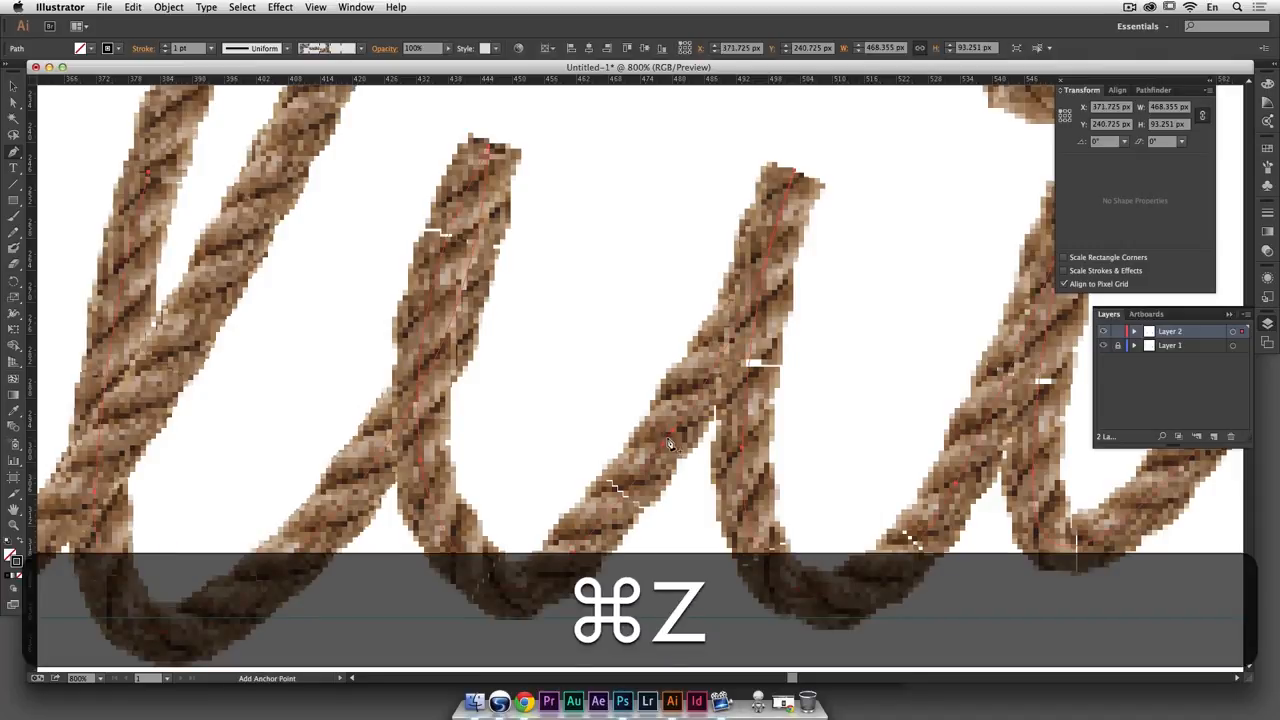
{"action": "left_click", "coordinate": [671, 441]}
{"action": "key", "text": "BackSpace"}
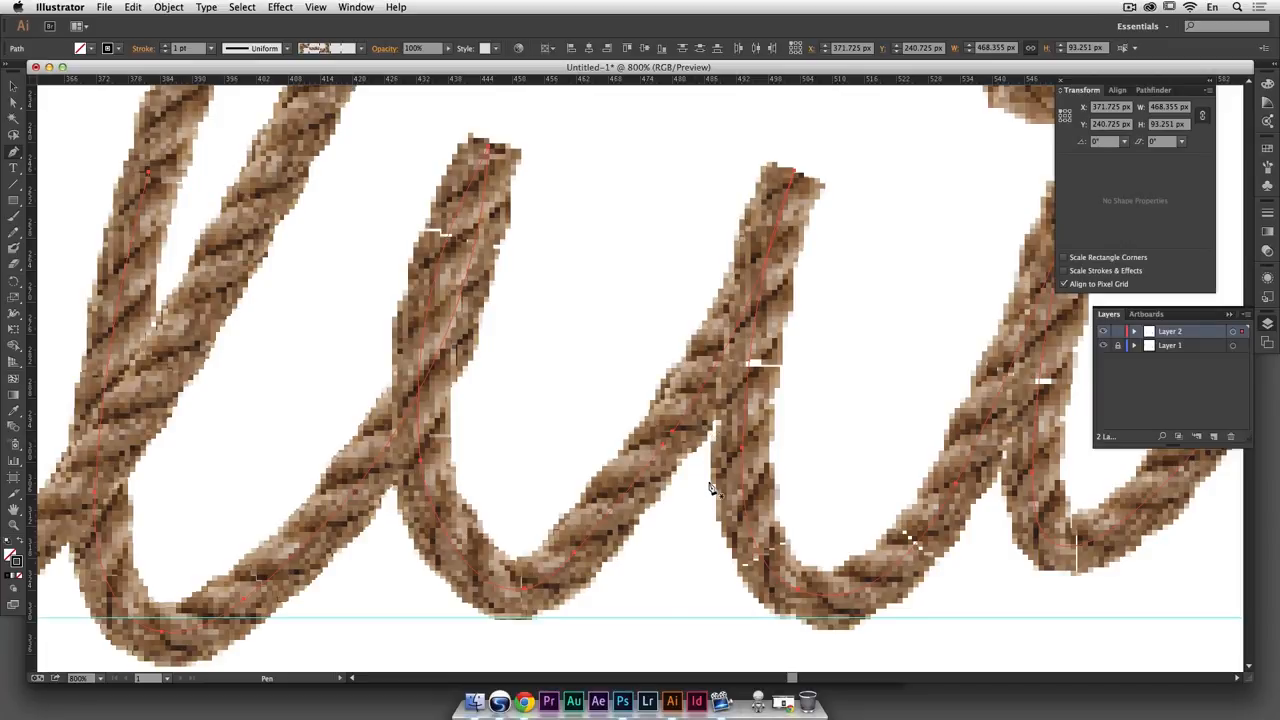
Split the connecting stroke from the u-shaped letter to the i near its lower curve by adding anchor points and deleting one
{"action": "left_click_drag", "start_coordinate": [712, 488], "coordinate": [582, 472]}
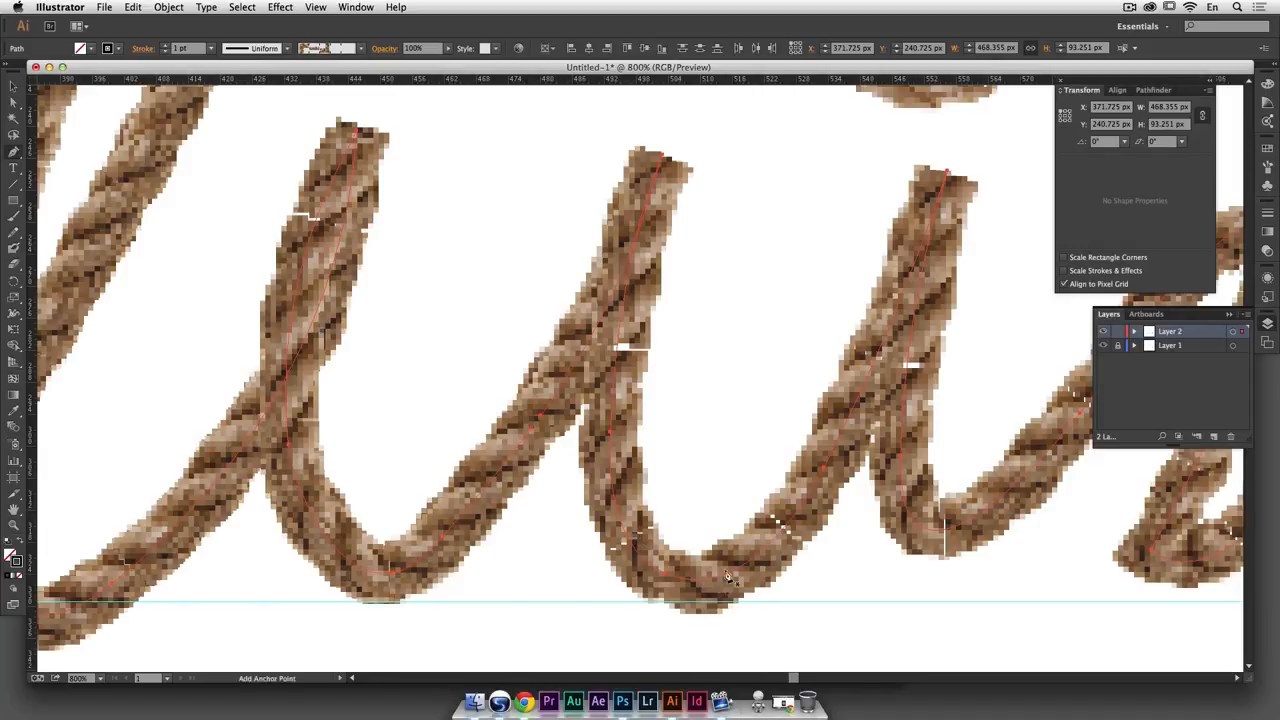
{"action": "left_click", "coordinate": [762, 556]}
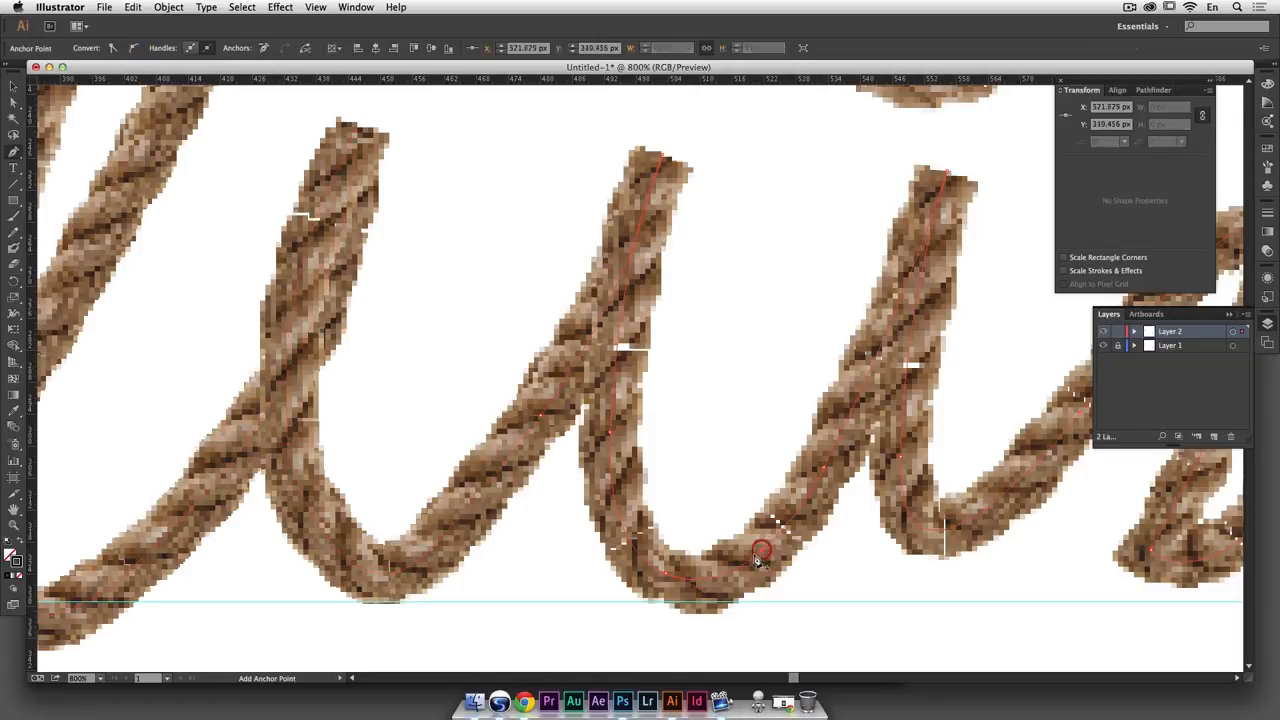
{"action": "left_click", "coordinate": [753, 562]}
{"action": "key", "text": "BackSpace"}
Split the rising stroke between the i and the n by adding an anchor point on it and deleting that point
{"action": "key", "text": "space"}
{"action": "left_click_drag", "start_coordinate": [814, 543], "coordinate": [549, 523]}
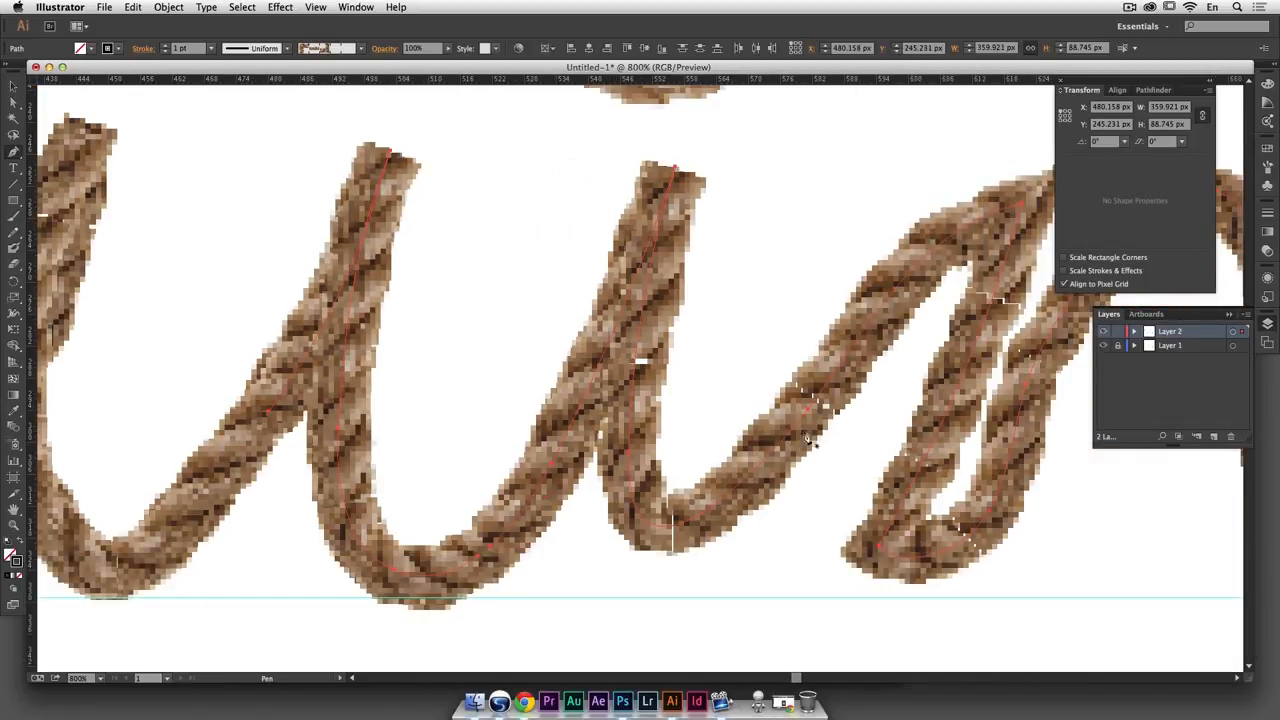
{"action": "left_click", "coordinate": [783, 450]}
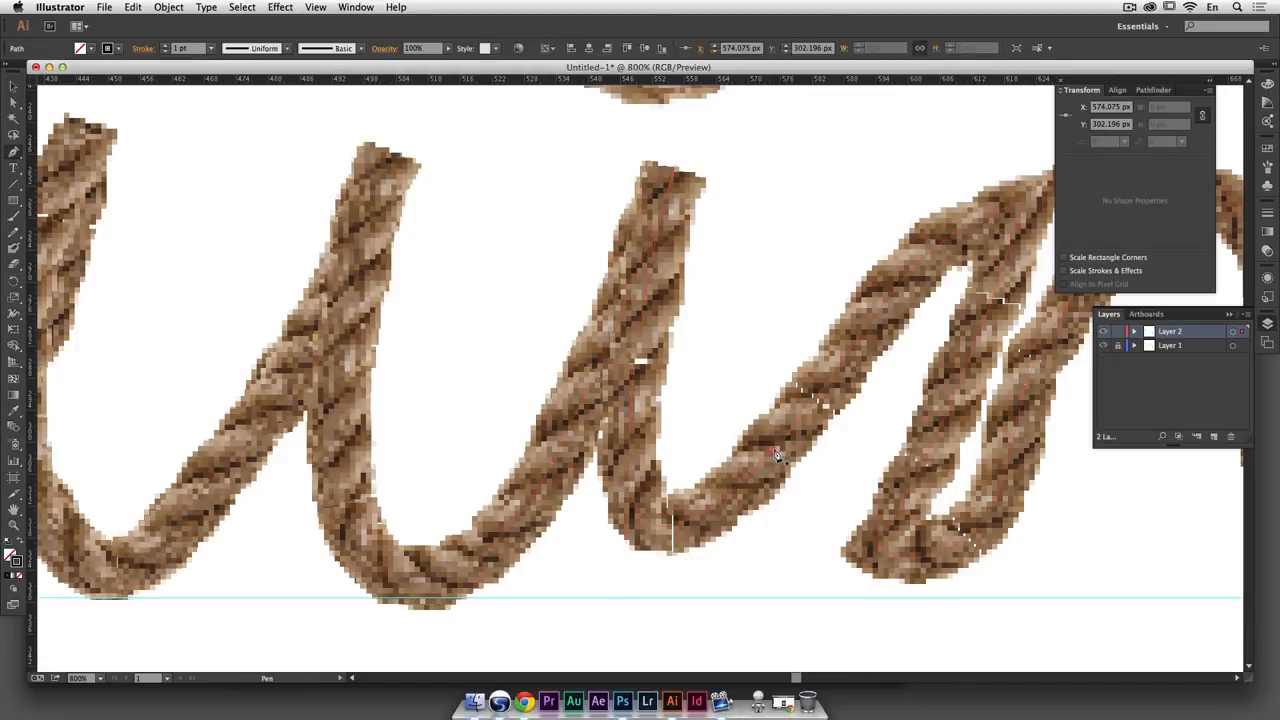
{"action": "key", "text": "super+z"}
{"action": "left_click", "coordinate": [777, 450]}
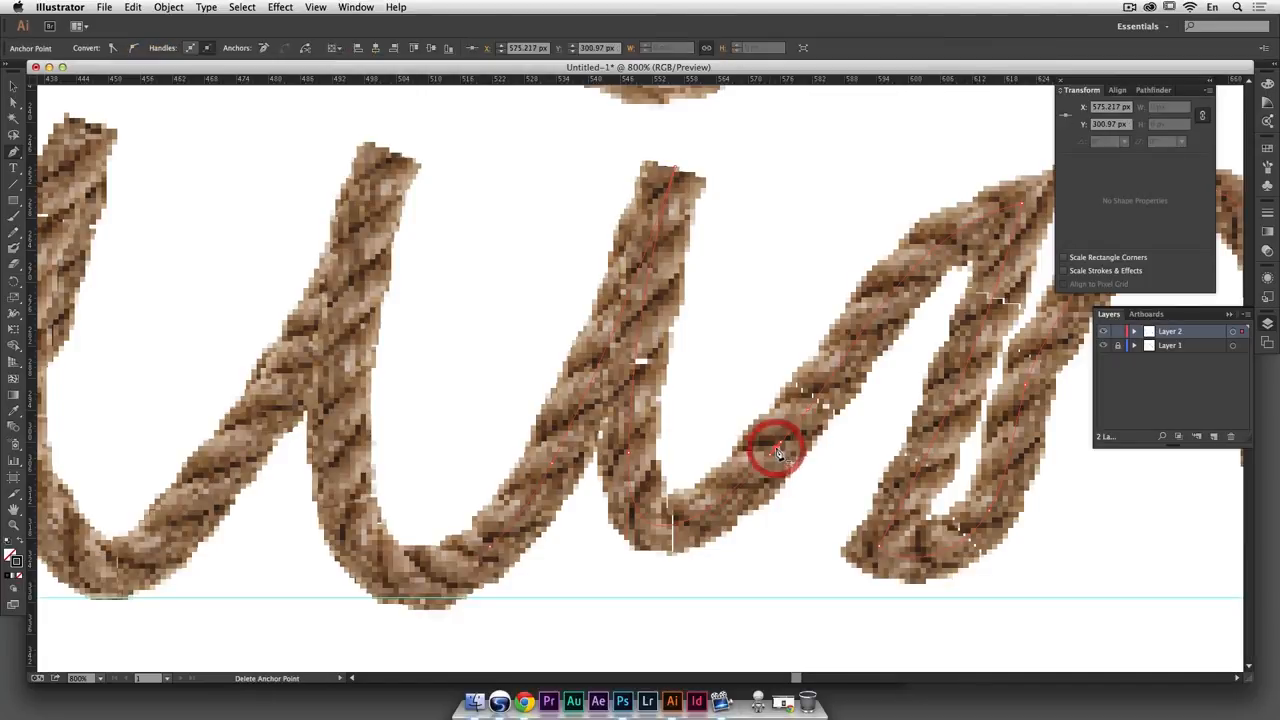
{"action": "key", "text": "BackSpace"}
{"action": "left_click_drag", "start_coordinate": [814, 451], "coordinate": [535, 415]}
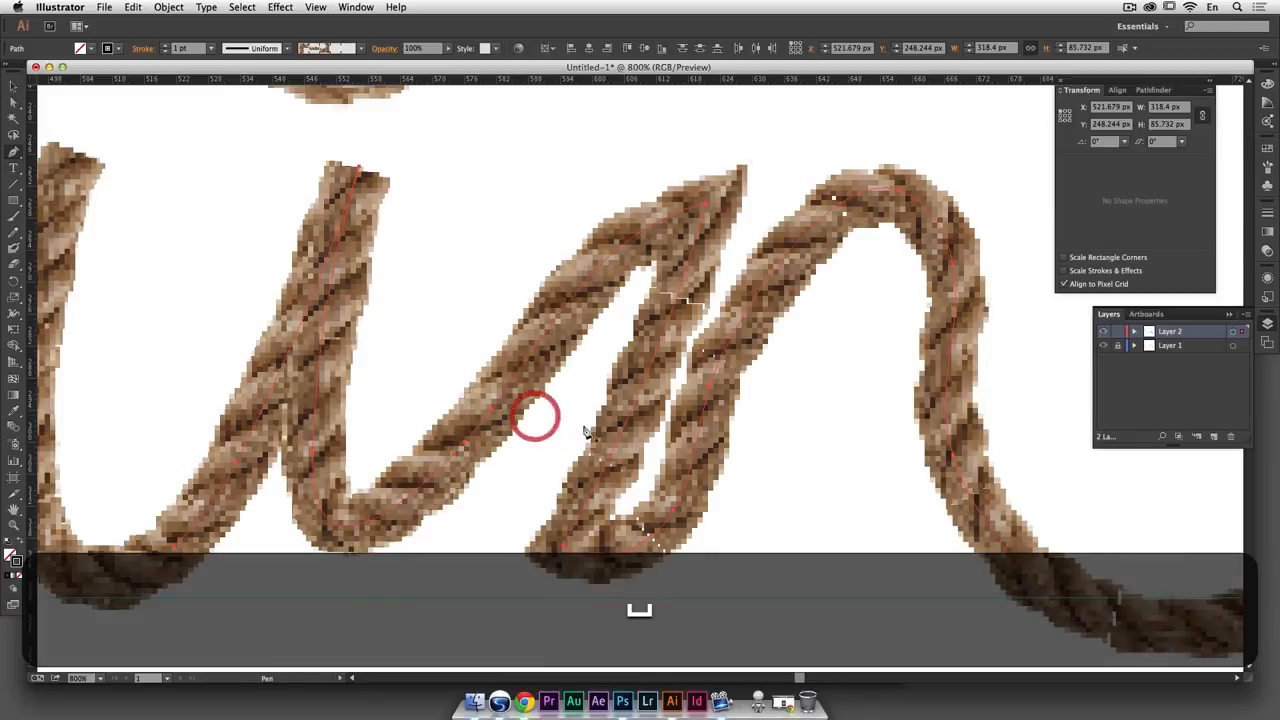
Split the n's rising arch stroke by adding anchor points beside the first downstroke and deleting one of them
{"action": "left_click", "coordinate": [749, 318]}
{"action": "left_click", "coordinate": [744, 323]}
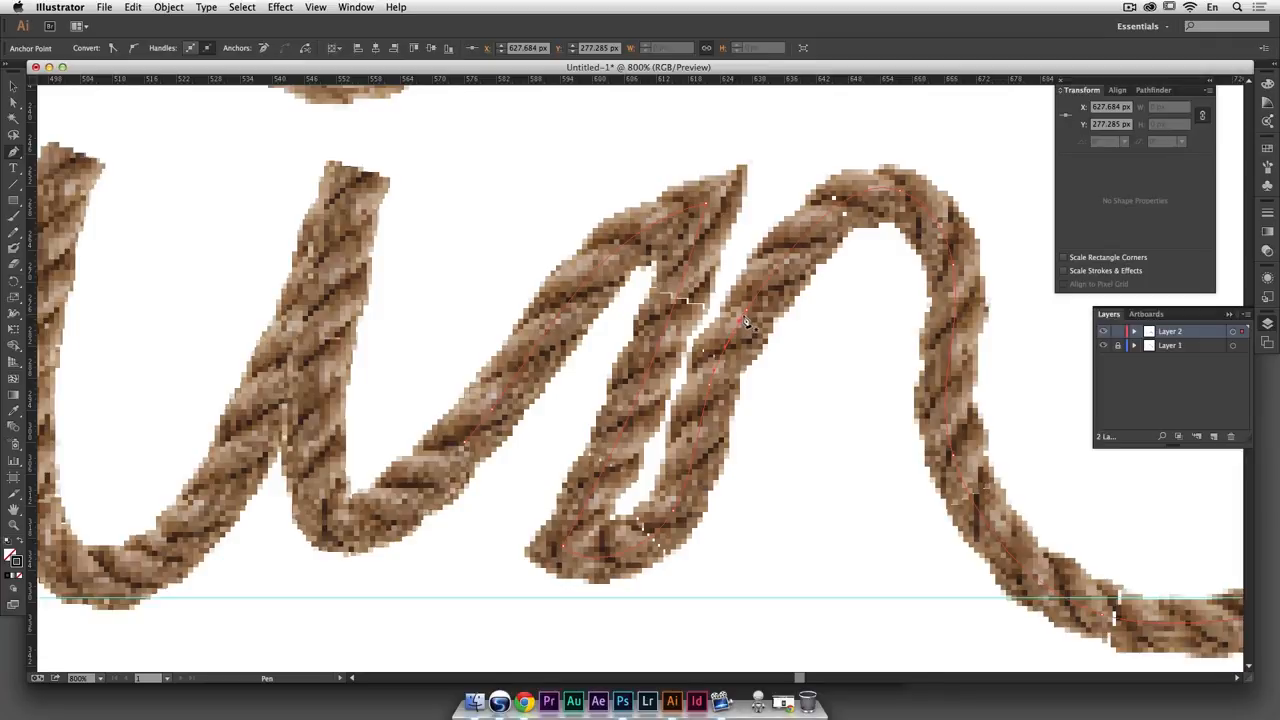
{"action": "key", "text": "super+z"}
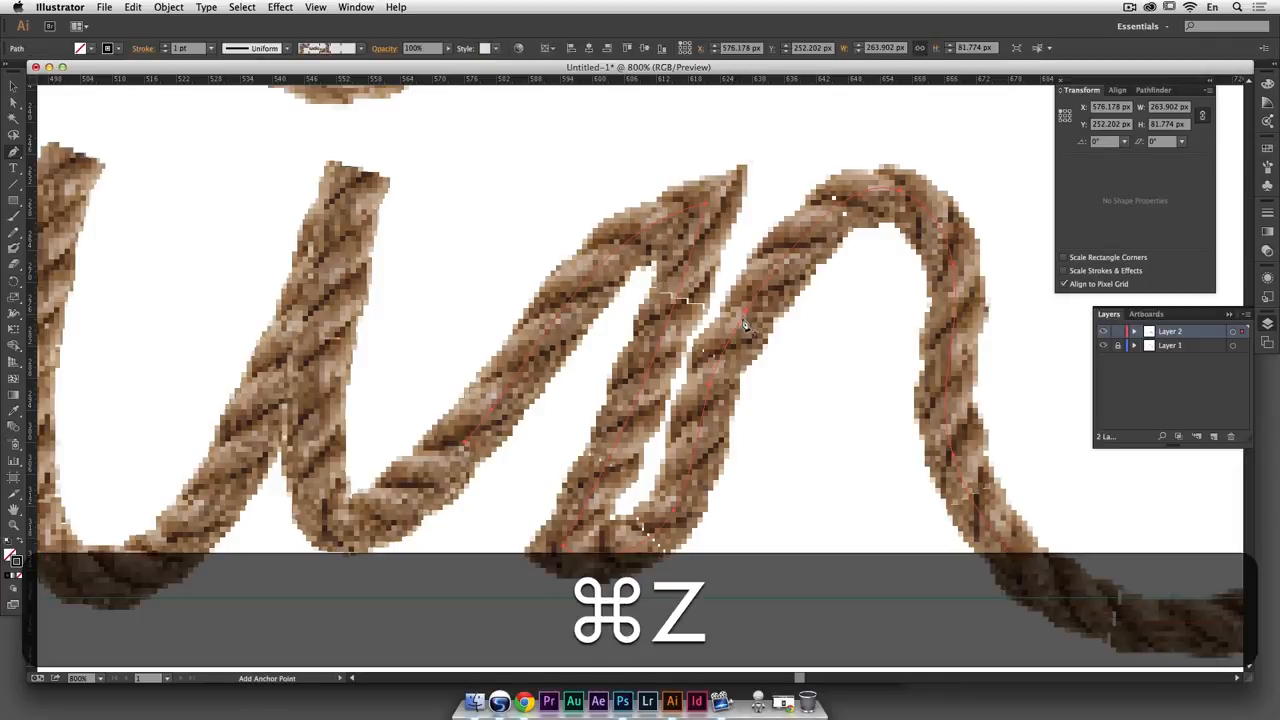
{"action": "left_click", "coordinate": [742, 326]}
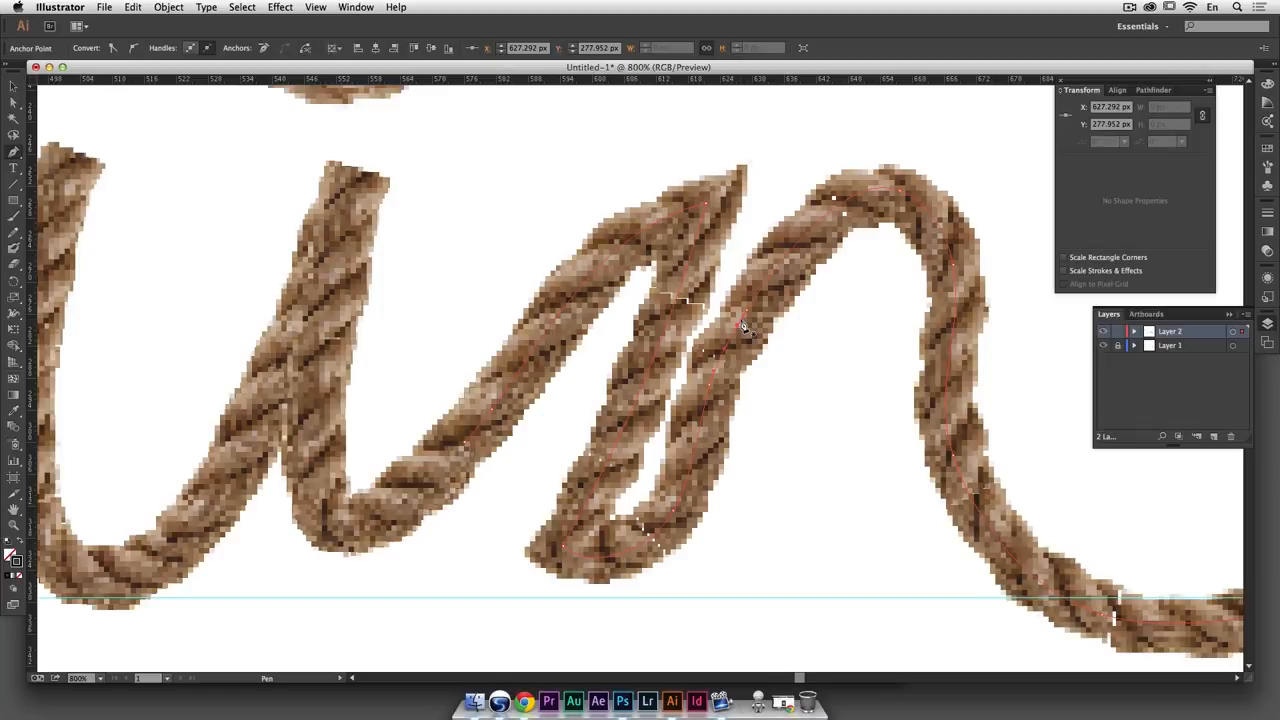
{"action": "key", "text": "BackSpace"}
{"action": "key", "text": "space"}
{"action": "left_click_drag", "start_coordinate": [836, 350], "coordinate": [776, 352]}
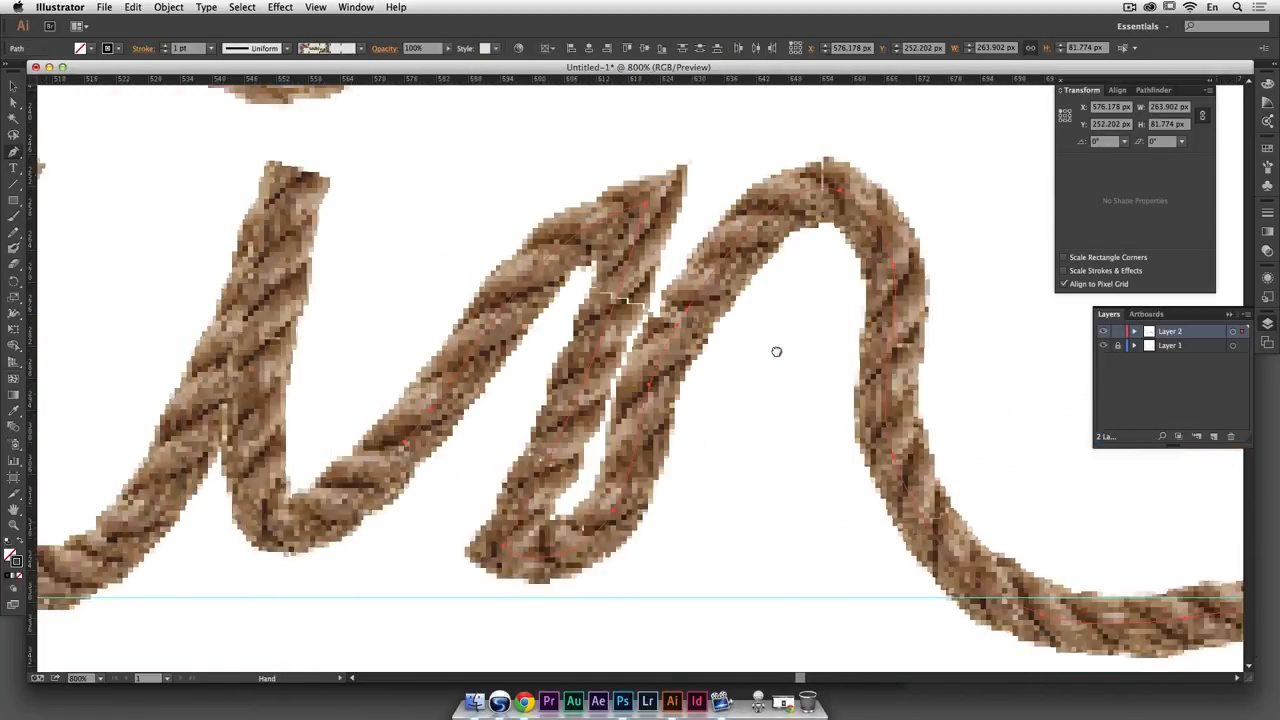
{"action": "left_click", "coordinate": [608, 324]}
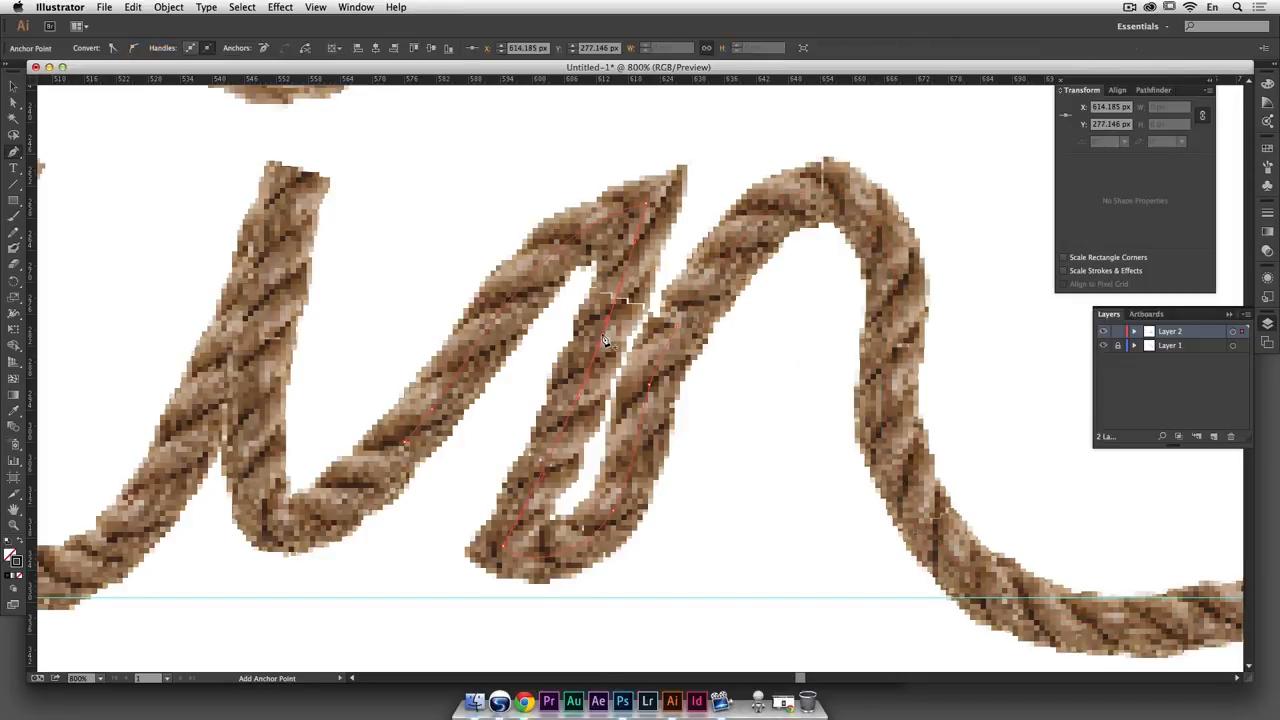
{"action": "left_click", "coordinate": [605, 336]}
{"action": "left_click", "coordinate": [607, 334]}
{"action": "key", "text": "BackSpace"}
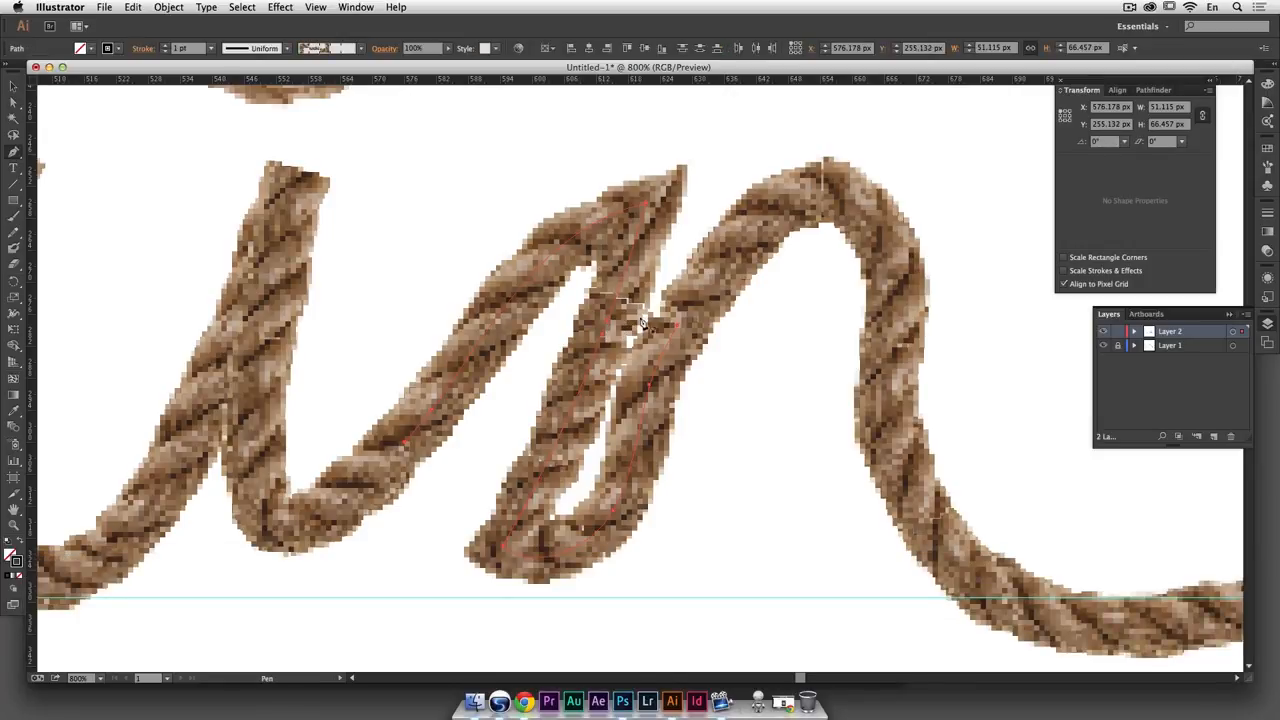
{"action": "key", "text": "ctrl+z"}
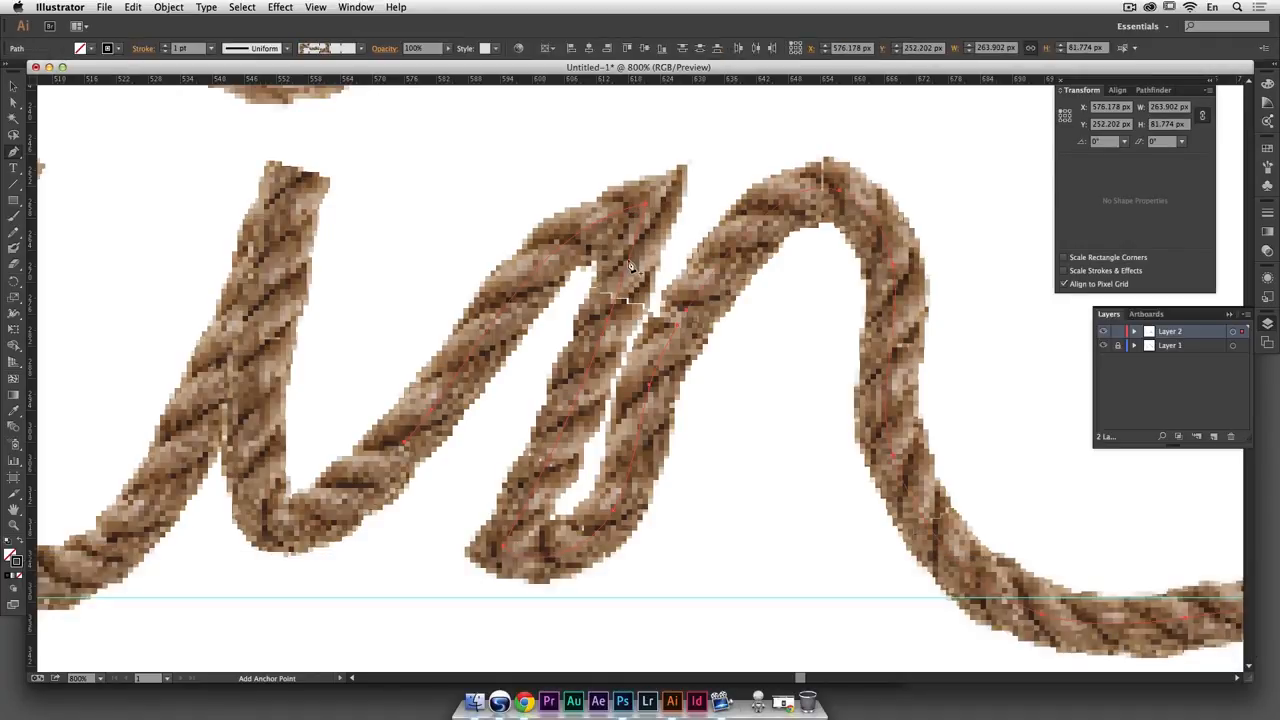
Split the n's first downstroke near its top corner by adding two anchor points and deleting one
{"action": "left_click", "coordinate": [629, 264]}
{"action": "left_click", "coordinate": [626, 274]}
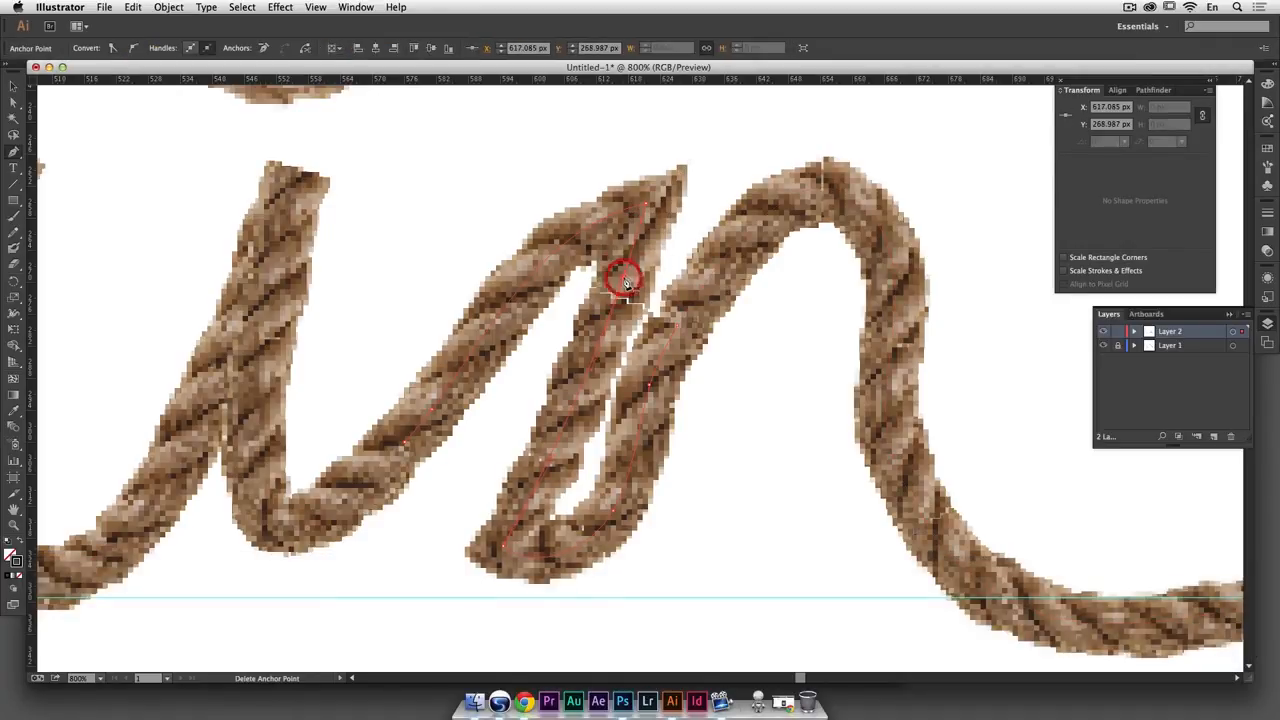
{"action": "key", "text": "BackSpace"}
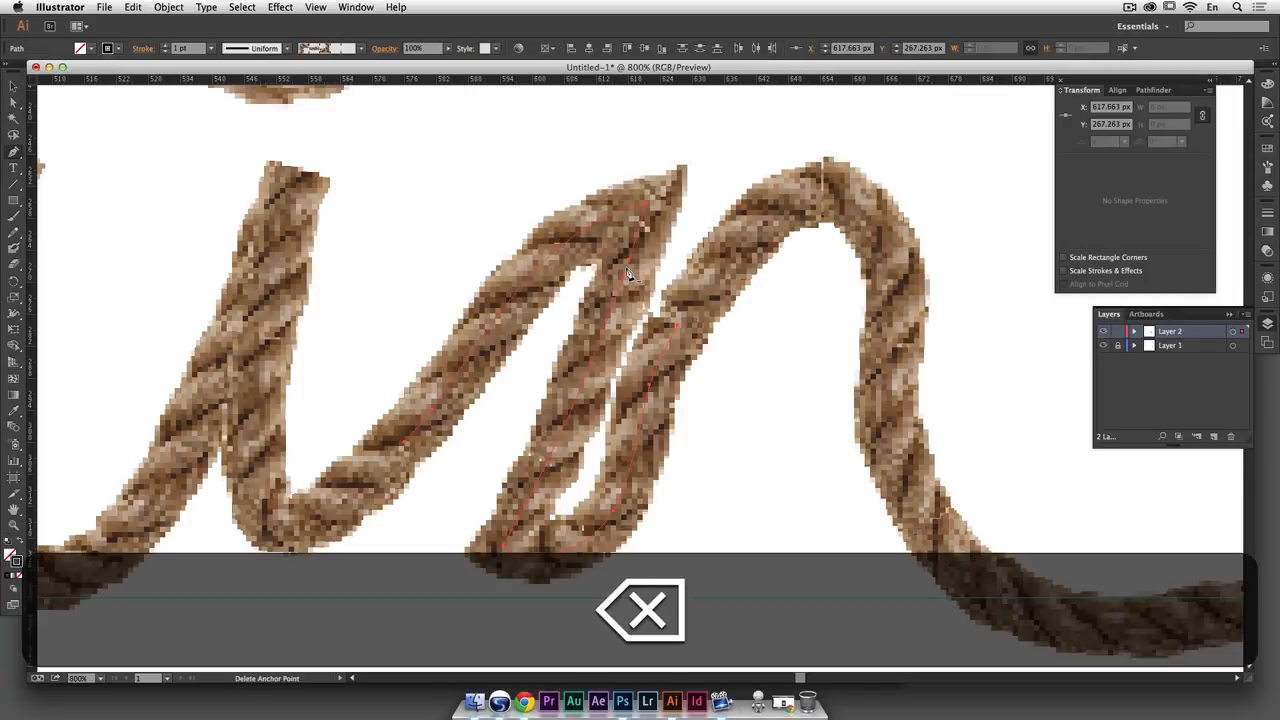
Select the path after the l and split the u-shaped letter's first downstroke just below its top with two anchor points, deleting one
{"action": "key", "text": "space"}
{"action": "left_click_drag", "start_coordinate": [437, 476], "coordinate": [970, 413]}
{"action": "left_click_drag", "start_coordinate": [555, 375], "coordinate": [882, 448]}
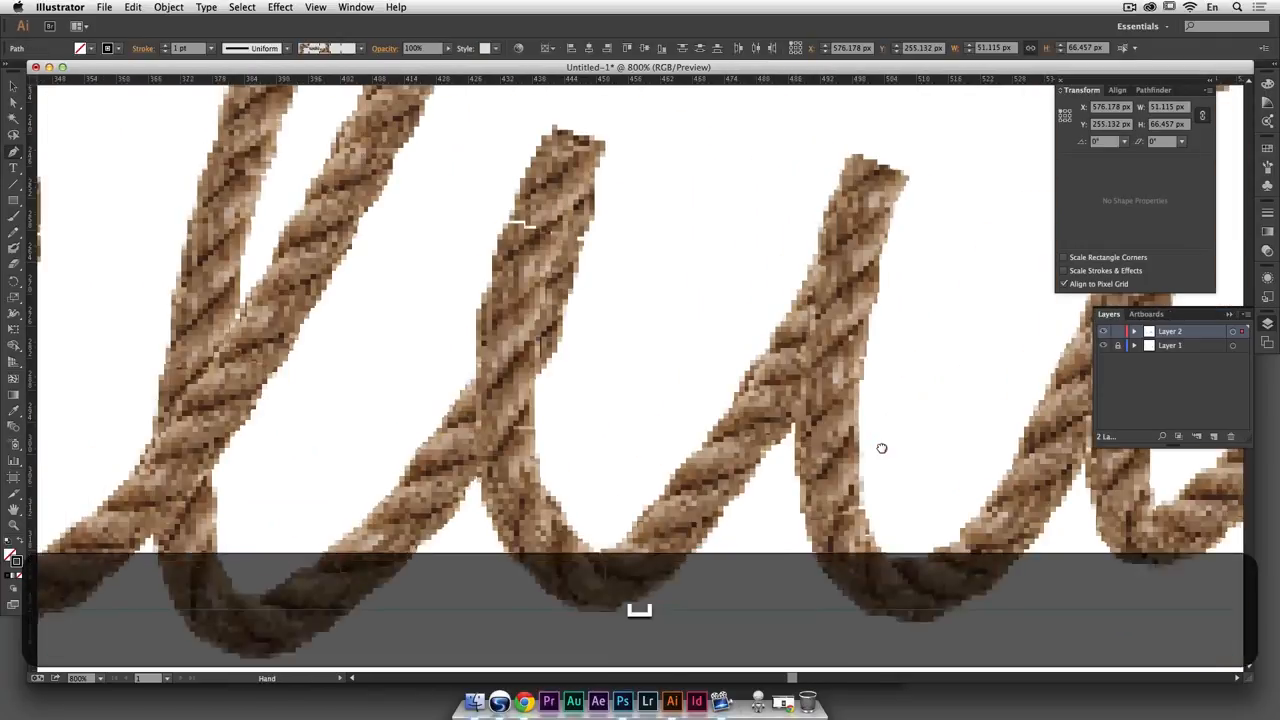
{"action": "left_click_drag", "start_coordinate": [699, 384], "coordinate": [813, 437]}
{"action": "left_click", "coordinate": [631, 314], "text": "super"}
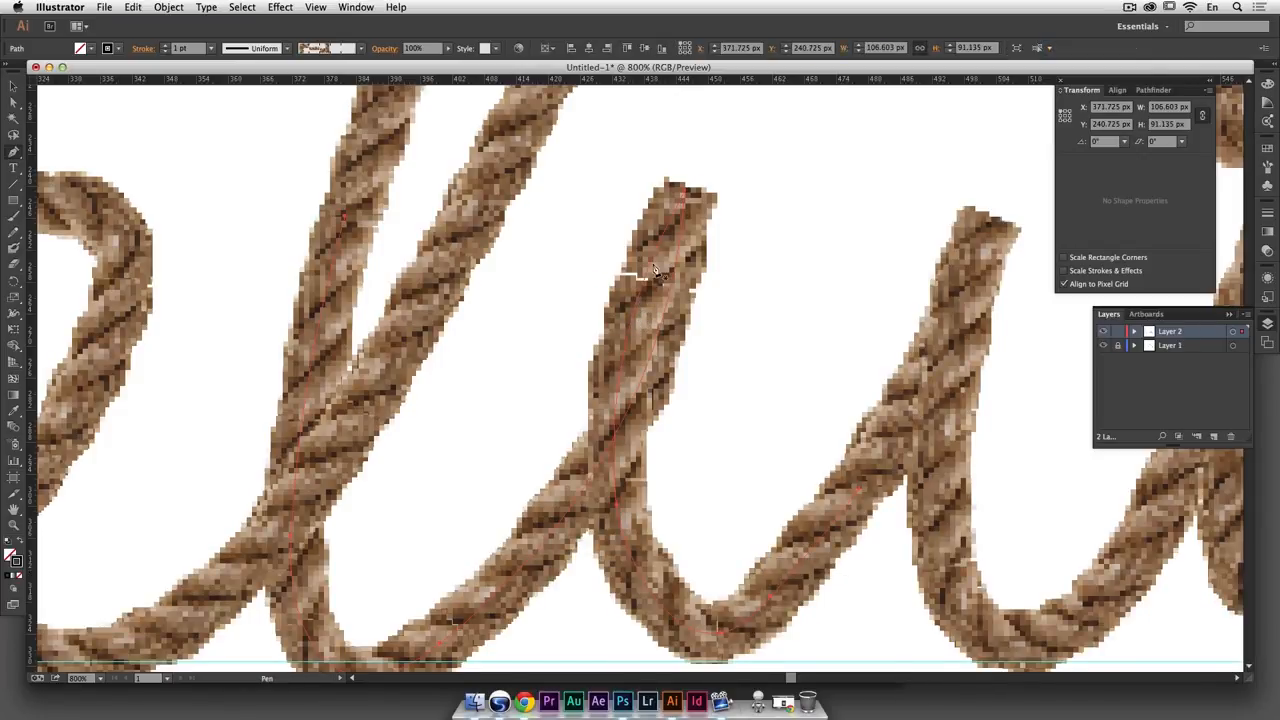
{"action": "left_click", "coordinate": [650, 261]}
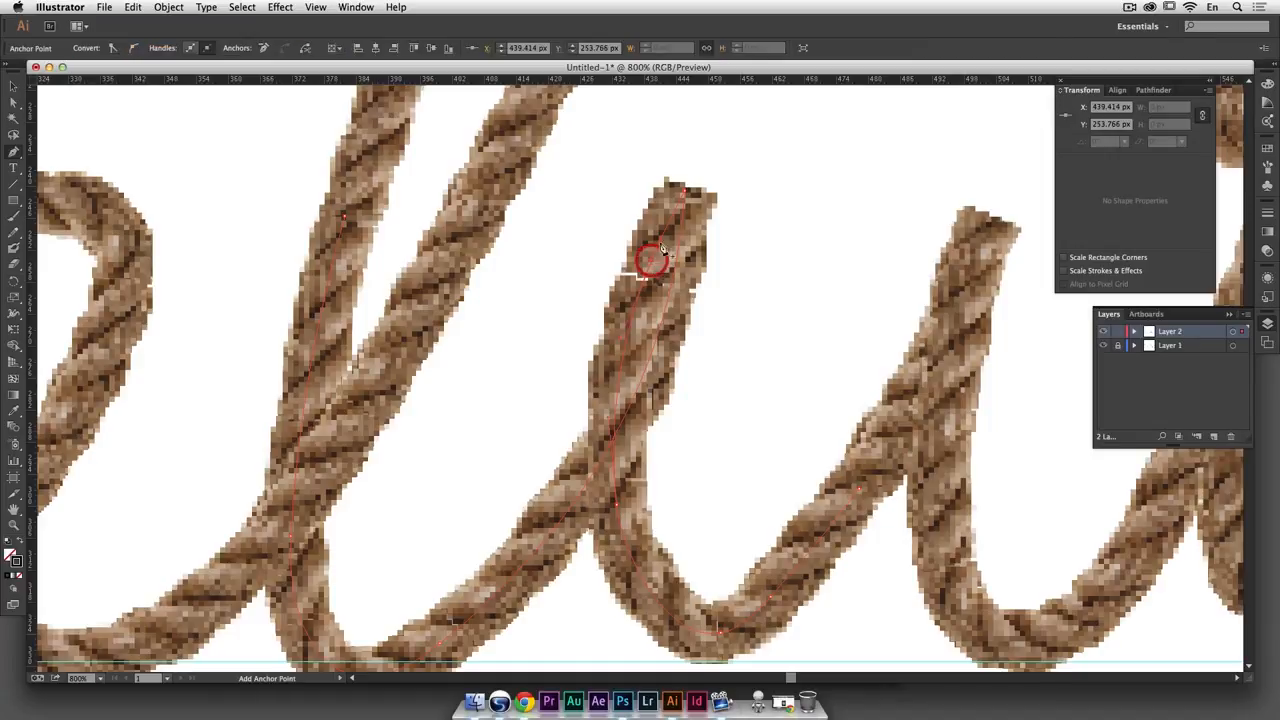
{"action": "left_click", "coordinate": [665, 240]}
{"action": "key", "text": "BackSpace"}
{"action": "left_click_drag", "start_coordinate": [630, 380], "coordinate": [600, 551]}
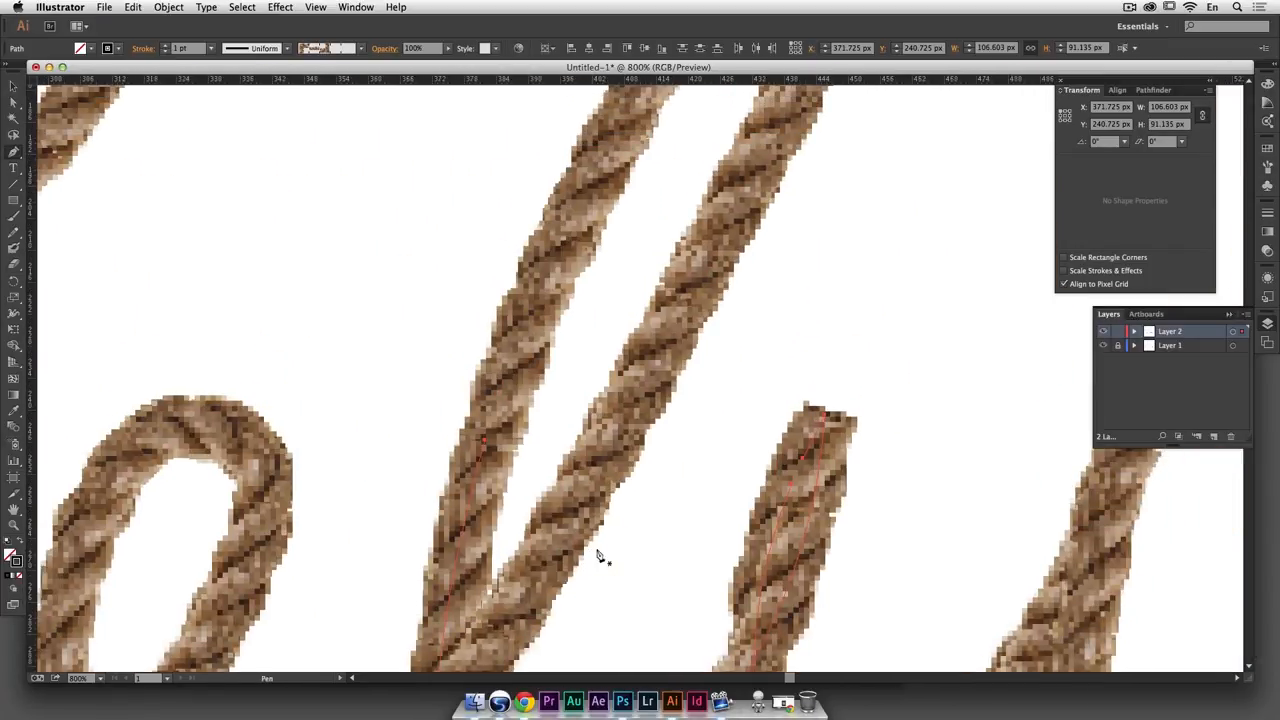
{"action": "key", "text": "ctrl+minus"}
{"action": "key", "text": "ctrl+minus"}
{"action": "key", "text": "ctrl+1"}
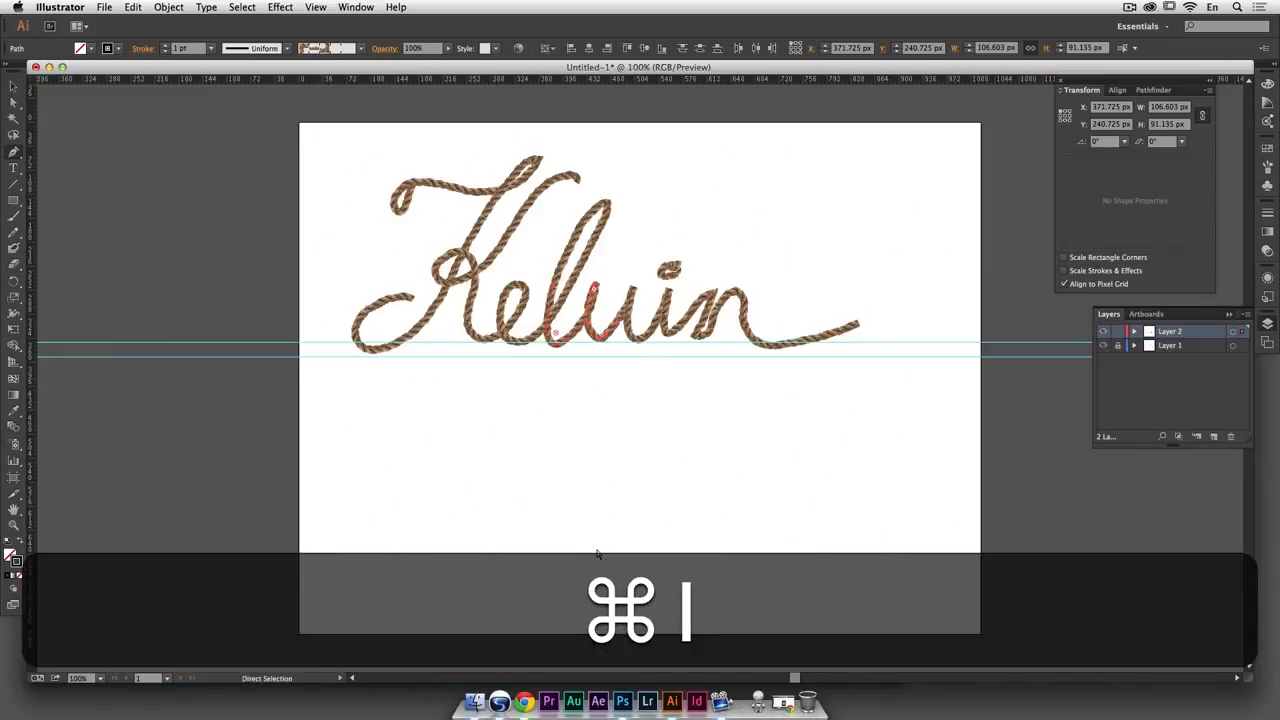
{"action": "left_click", "coordinate": [640, 532], "text": "ctrl"}
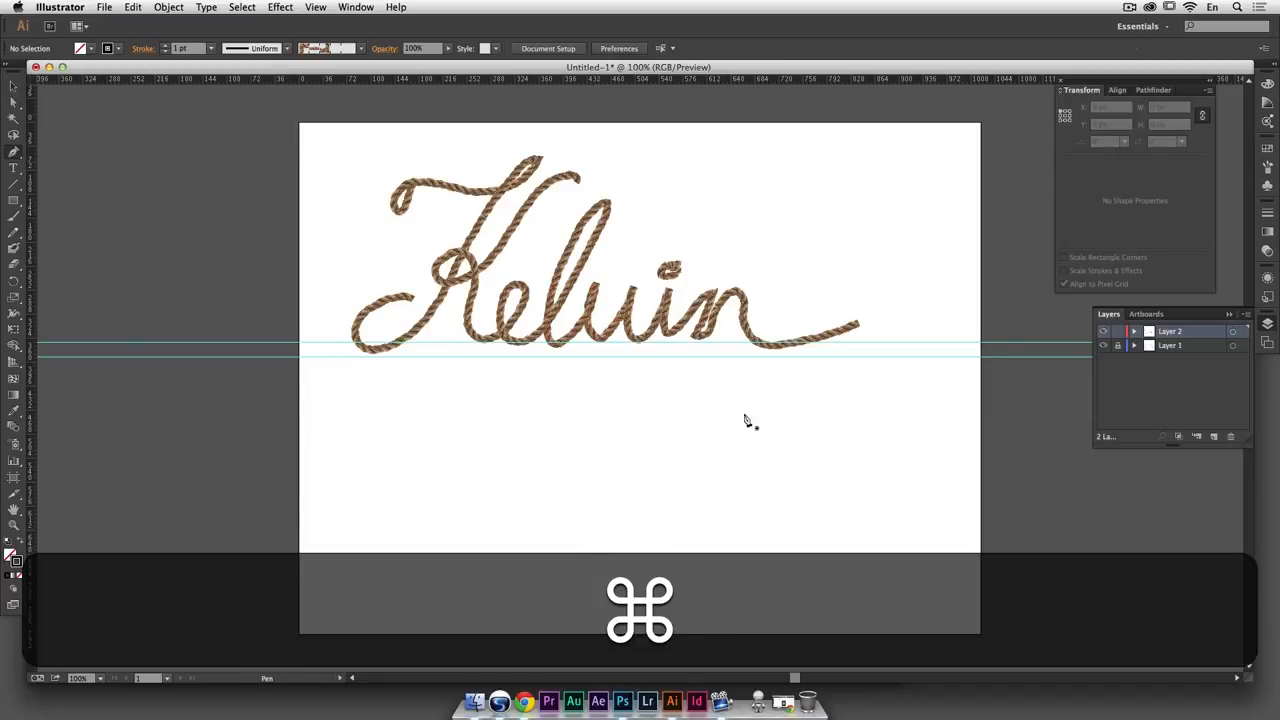
Select the K's path and split its diagonal stem between the top flourish and the loop by adding anchor points and deleting one
{"action": "left_click", "coordinate": [478, 233], "text": "ctrl"}
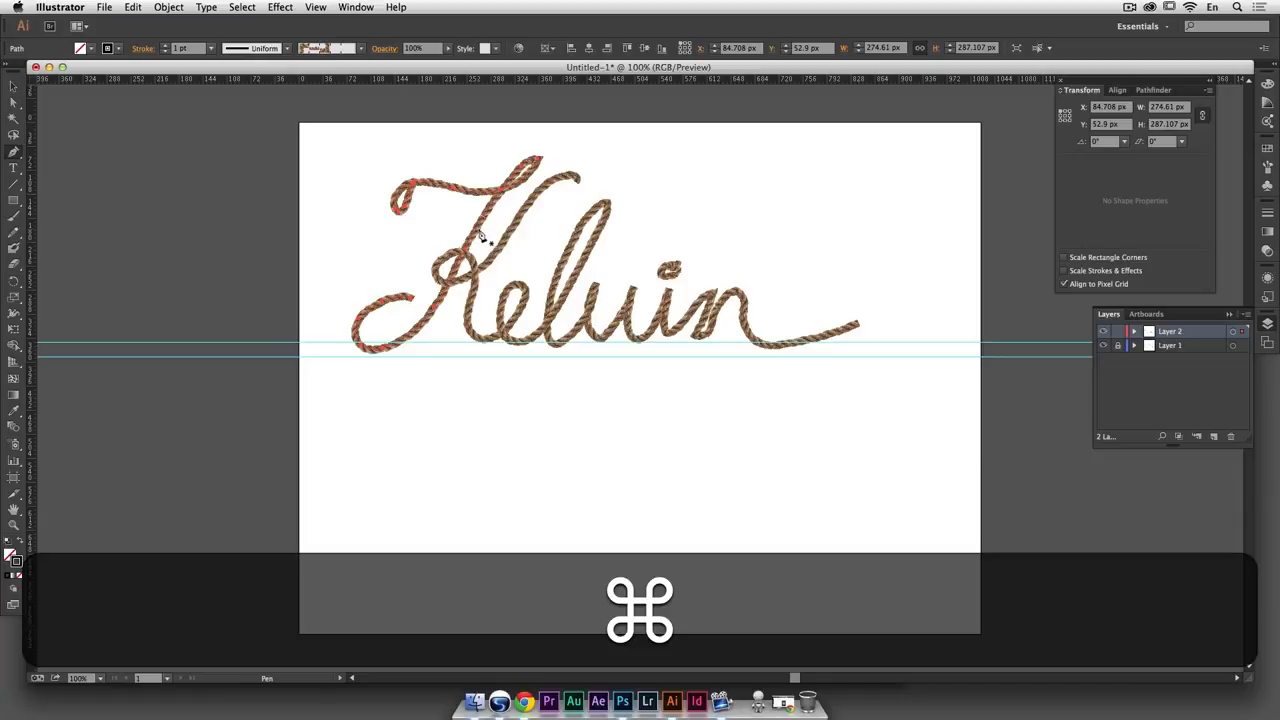
{"action": "key", "text": "ctrl+space"}
{"action": "left_click_drag", "start_coordinate": [562, 143], "coordinate": [306, 268]}
{"action": "left_click_drag", "start_coordinate": [845, 437], "coordinate": [660, 408]}
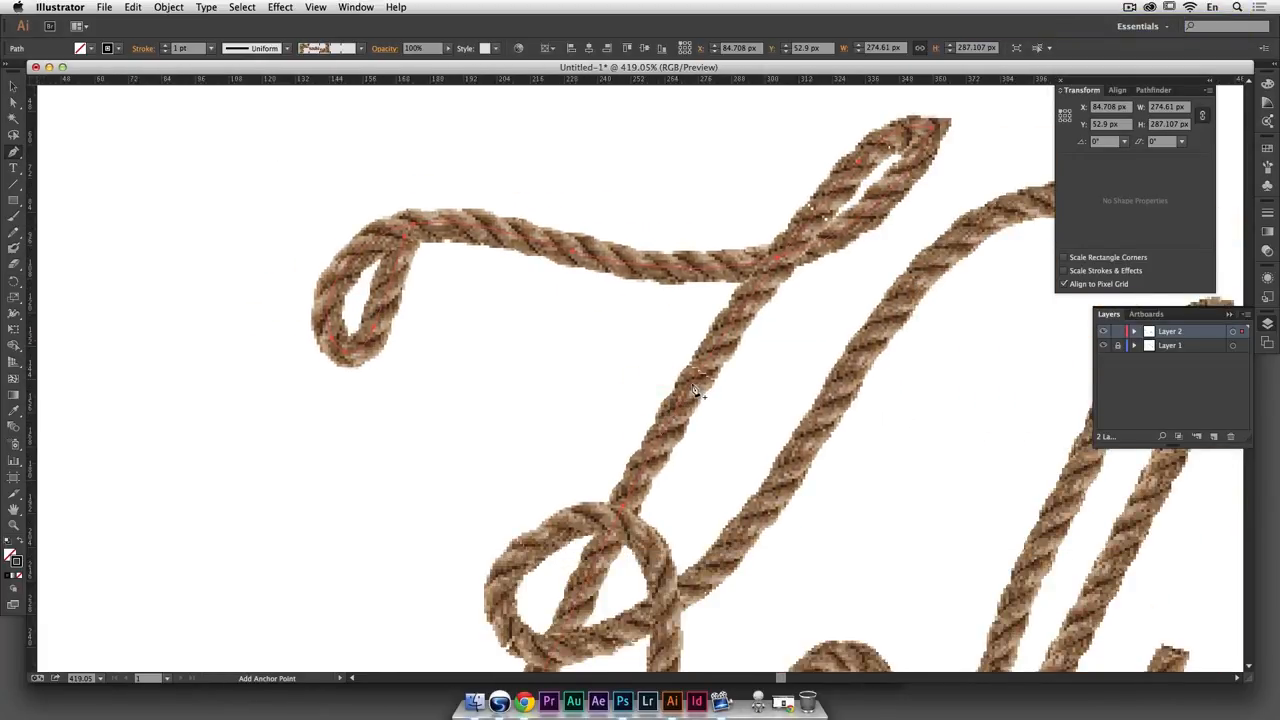
{"action": "left_click", "coordinate": [695, 390]}
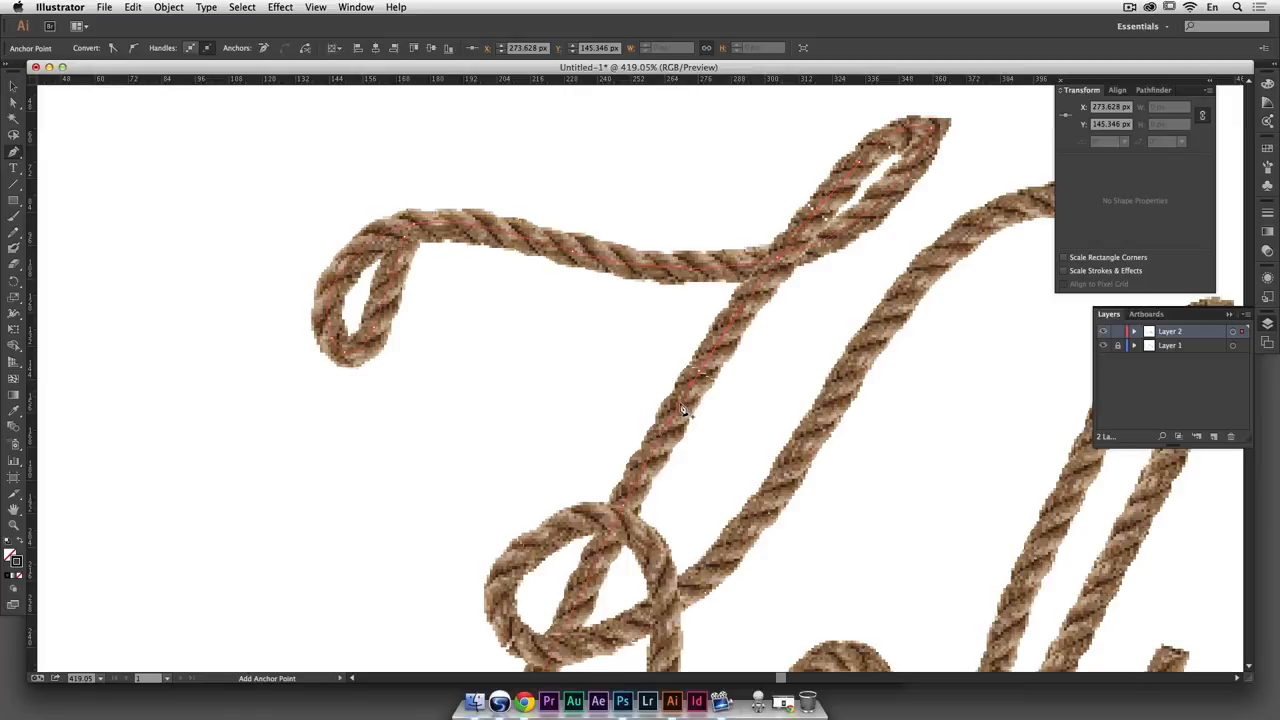
{"action": "left_click", "coordinate": [682, 408]}
{"action": "key", "text": "super"}
{"action": "left_click", "coordinate": [695, 411], "text": "super"}
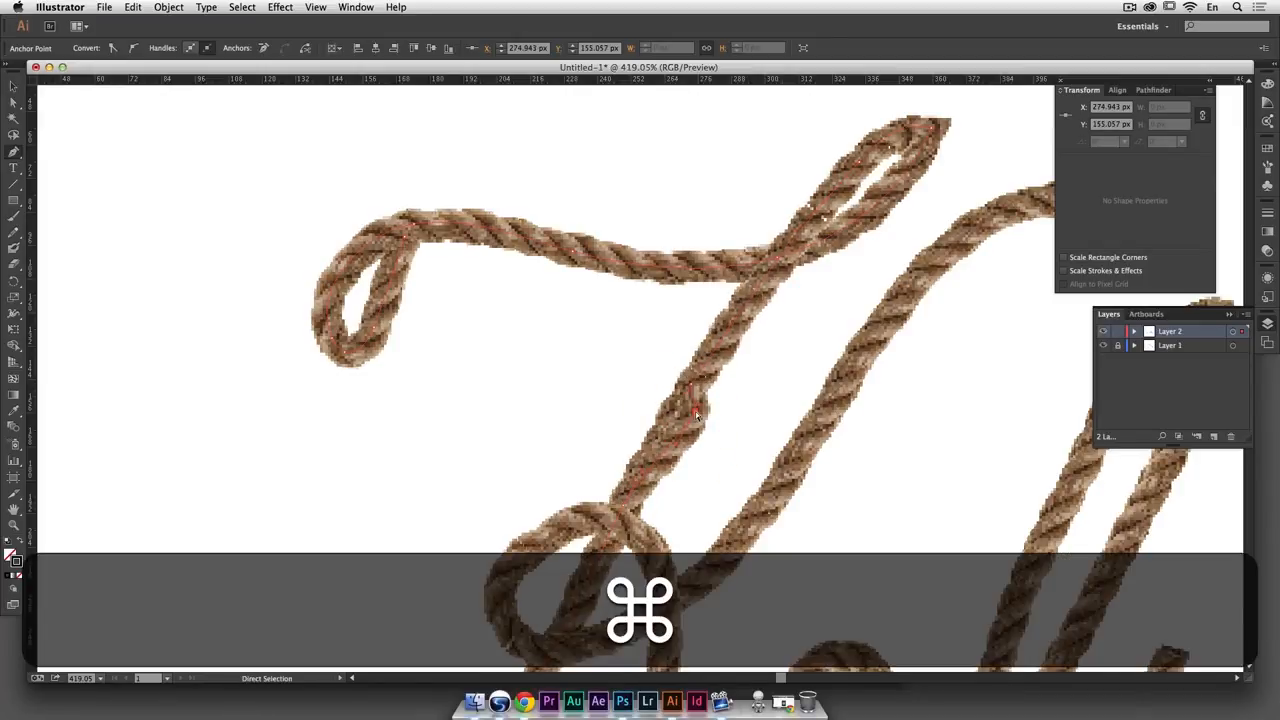
{"action": "key", "text": "super+z"}
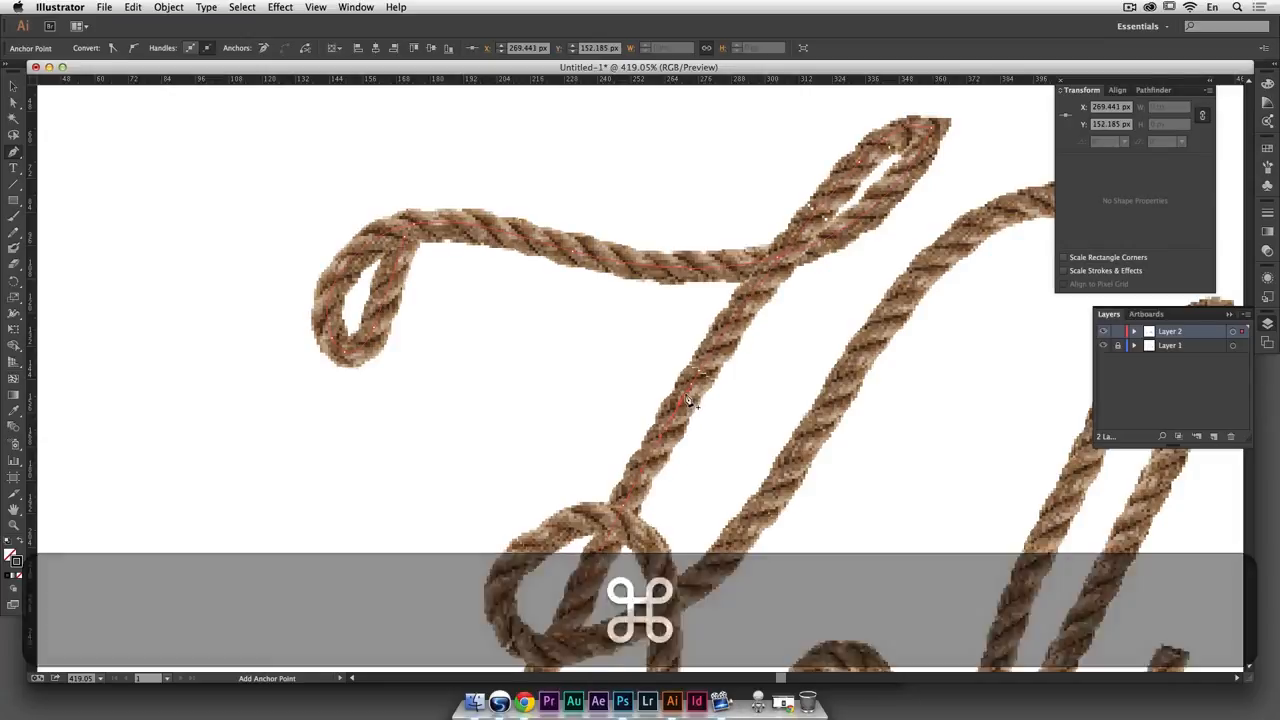
{"action": "left_click", "coordinate": [688, 400]}
{"action": "key", "text": "BackSpace"}
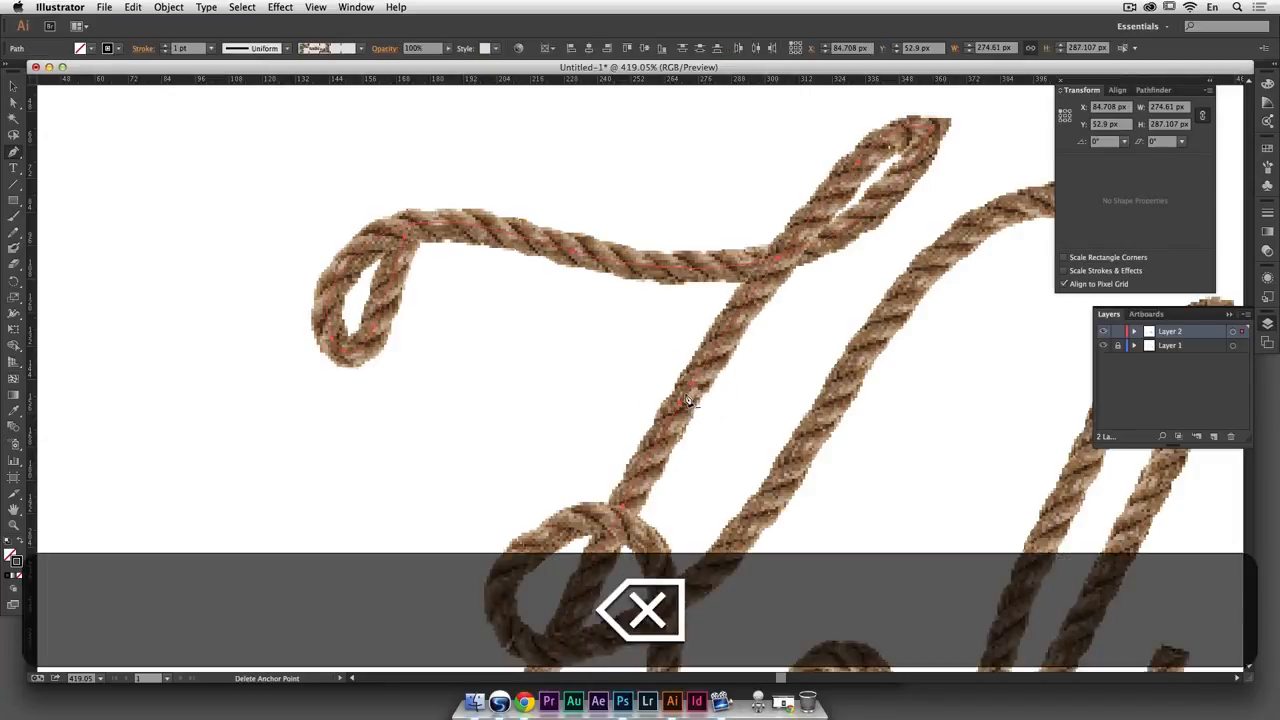
{"action": "left_click", "coordinate": [580, 349], "text": "super"}
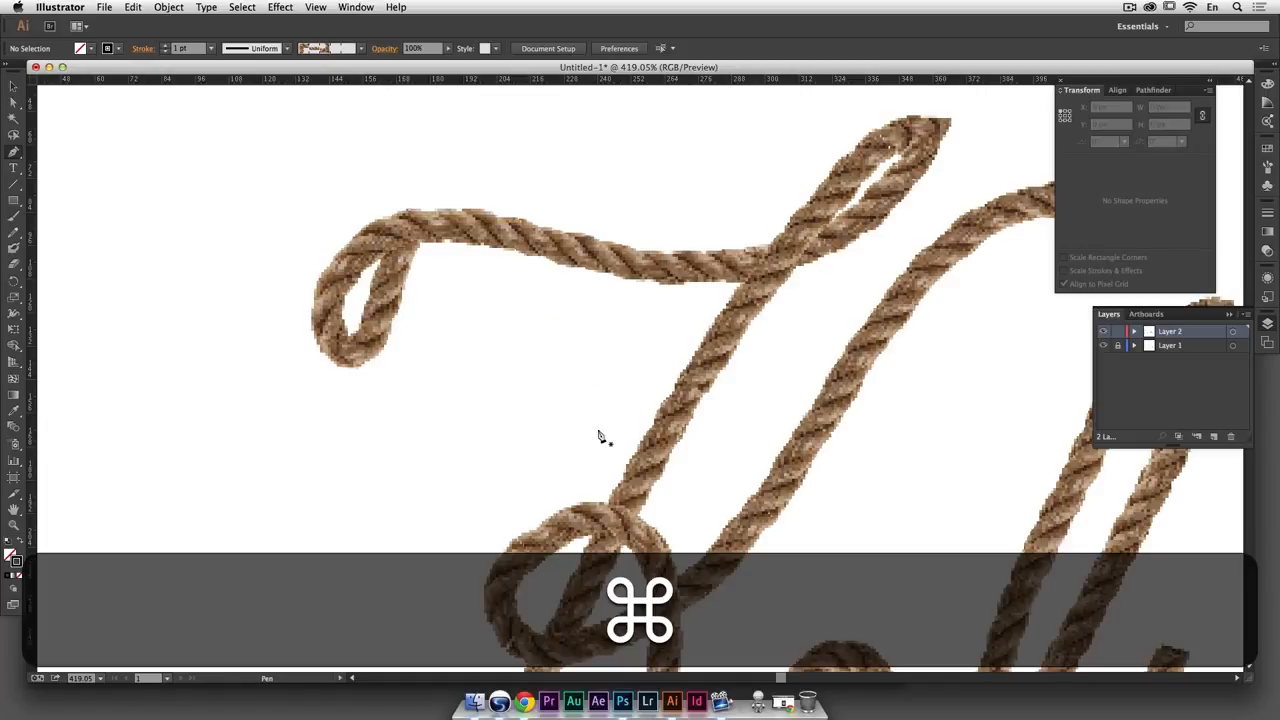
Hide and restore Layer 1 to examine the split rope segments on Layer 2
{"action": "key", "text": "super+minus"}
{"action": "key", "text": "super+minus"}
{"action": "key", "text": "super+minus"}
{"action": "key", "text": "super+minus"}
{"action": "key", "text": "space"}
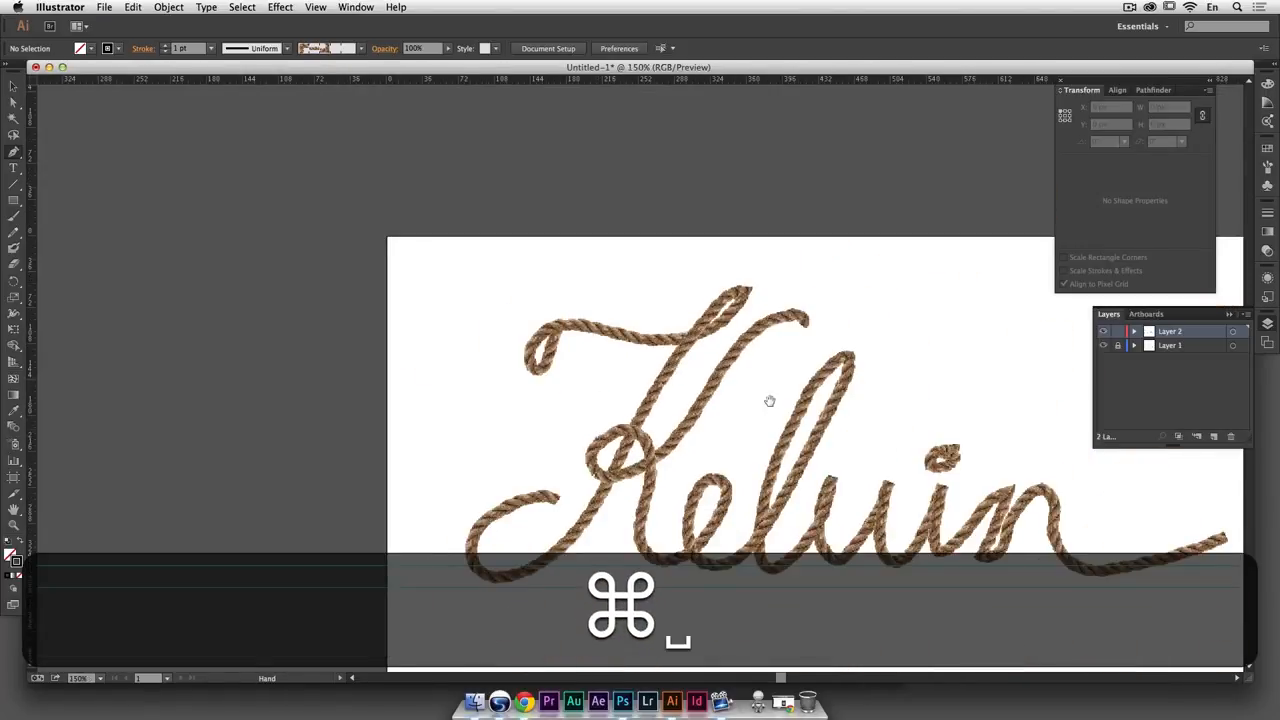
{"action": "left_click_drag", "start_coordinate": [769, 401], "coordinate": [554, 346]}
{"action": "left_click", "coordinate": [1104, 346]}
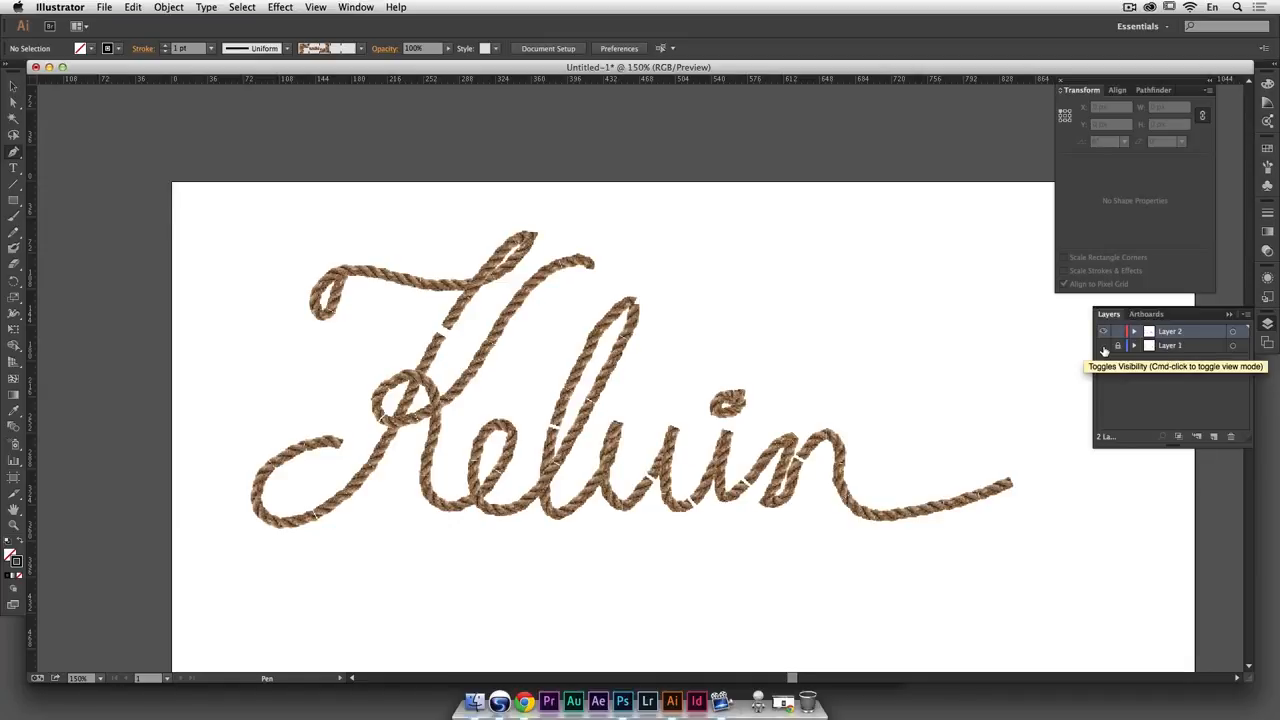
{"action": "left_click", "coordinate": [1104, 347]}
Move Layer 2 below Layer 1 and lock it
{"action": "left_click_drag", "start_coordinate": [1171, 333], "coordinate": [1171, 351]}
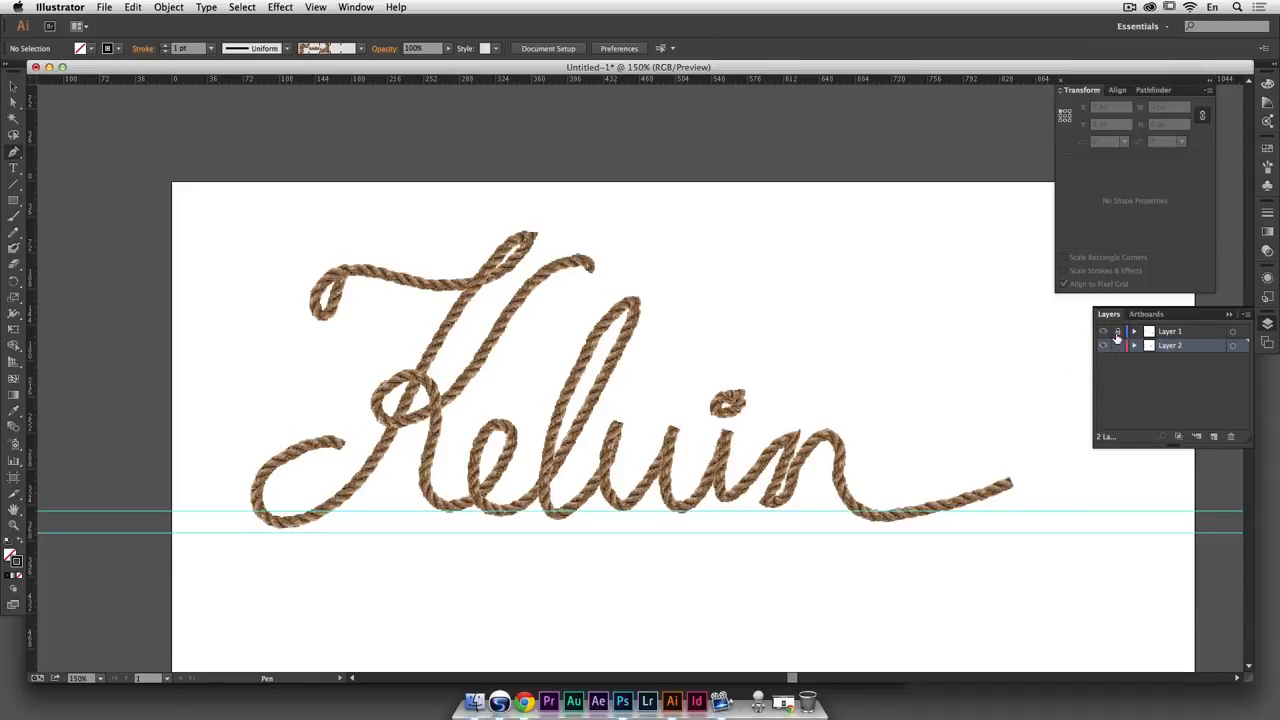
{"action": "left_click", "coordinate": [1117, 334]}
Hide the guides to show the whole lettering without them at 100% zoom
{"action": "key", "text": "super+semicolon"}
{"action": "left_click", "coordinate": [838, 338]}
{"action": "key", "text": "super+minus"}
{"action": "key", "text": "space"}
{"action": "left_click_drag", "start_coordinate": [831, 337], "coordinate": [791, 311]}
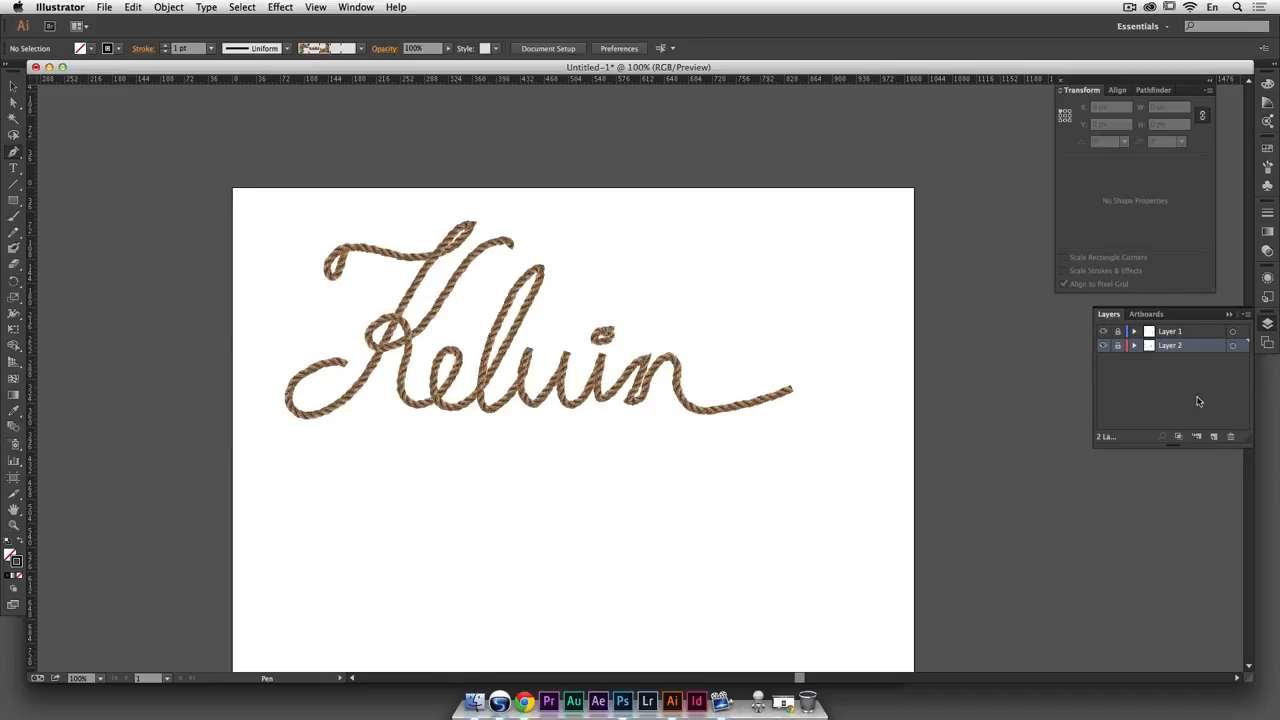
Rename Layer 1 to "Rope" followed by the lettered name
{"action": "double_click", "coordinate": [1170, 333]}
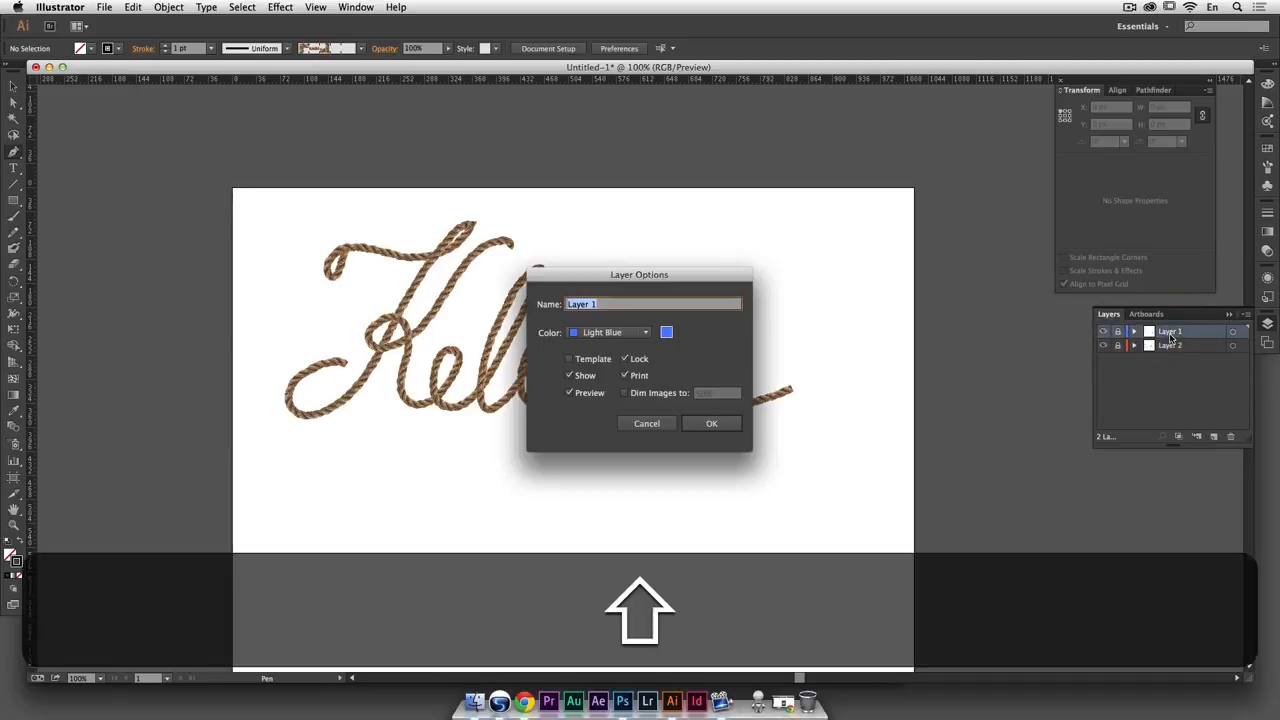
{"action": "type", "text": "Rope Lev"}
{"action": "key", "text": "BackSpace"}
{"action": "key", "text": "BackSpace"}
{"action": "key", "text": "BackSpace"}
{"action": "type", "text": "L"}
{"action": "key", "text": "BackSpace"}
{"action": "type", "text": "Kelvin"}
{"action": "key", "text": "Return"}
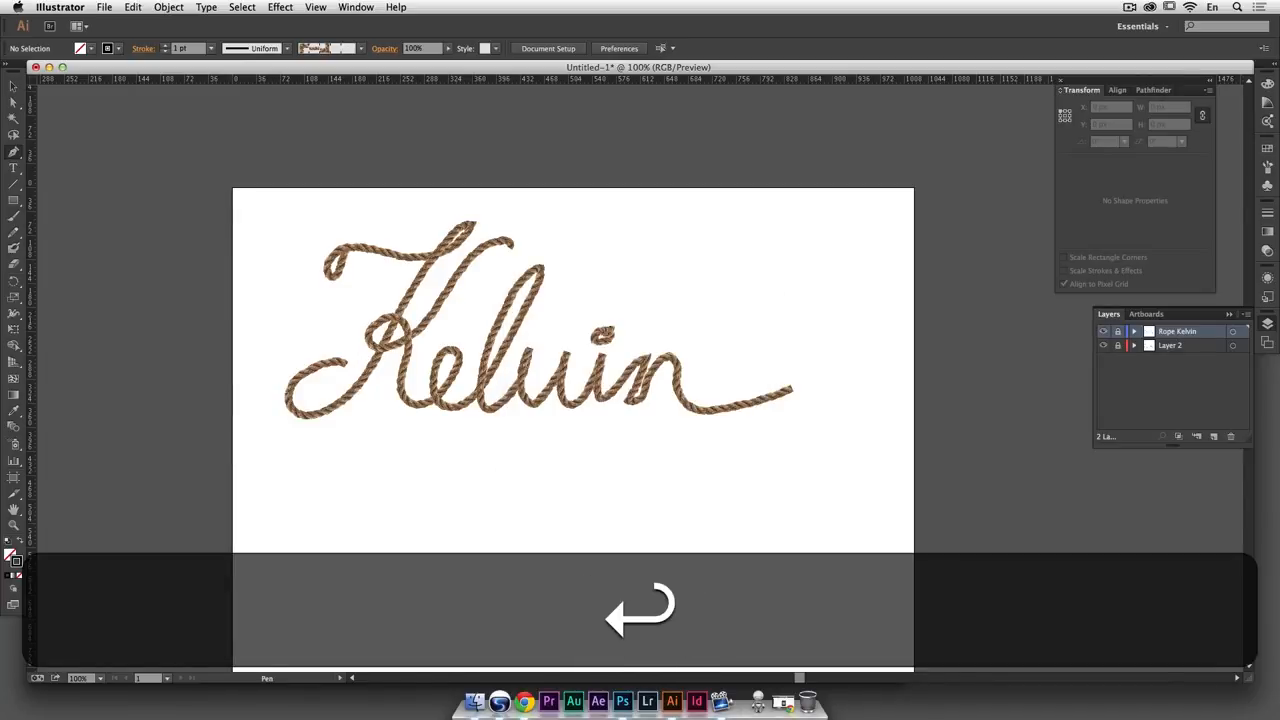
Rename Layer 2 to "Rope Filler"
{"action": "double_click", "coordinate": [1173, 346]}
{"action": "type", "text": "Rope Filler"}
{"action": "key", "text": "Return"}
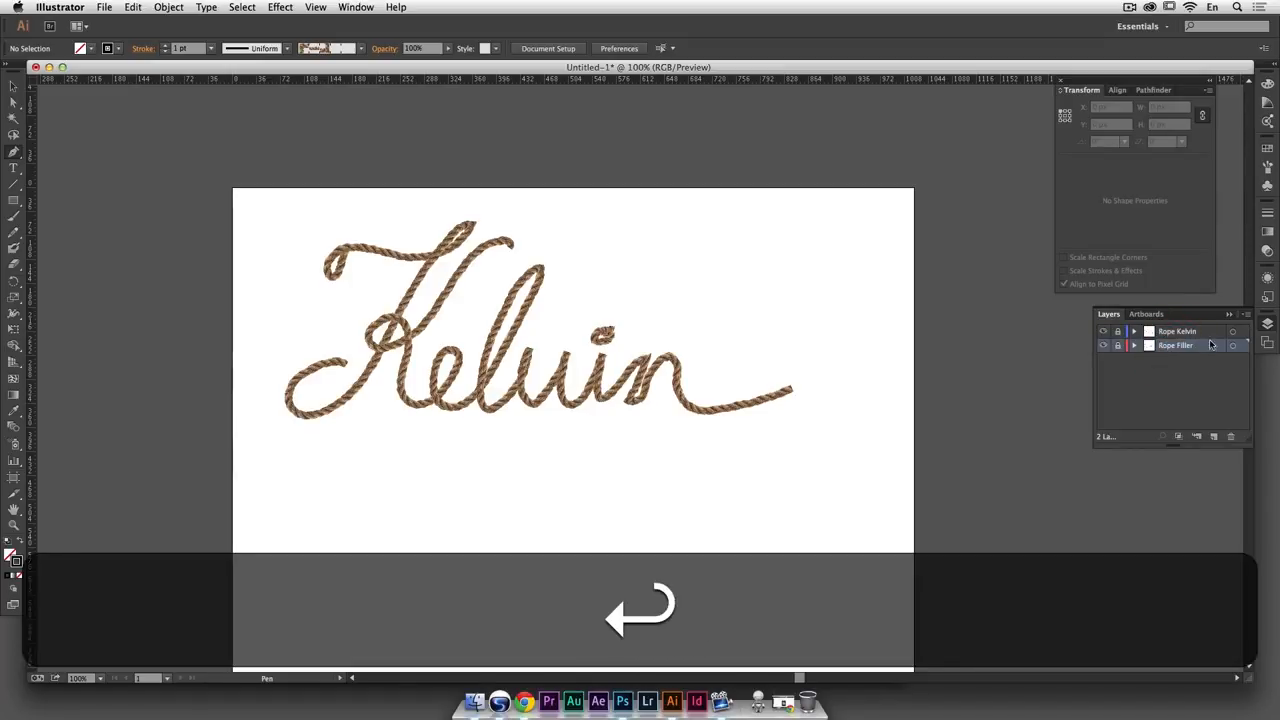
Create a new layer below Rope Filler and name it "Background"
{"action": "left_click", "coordinate": [1213, 436]}
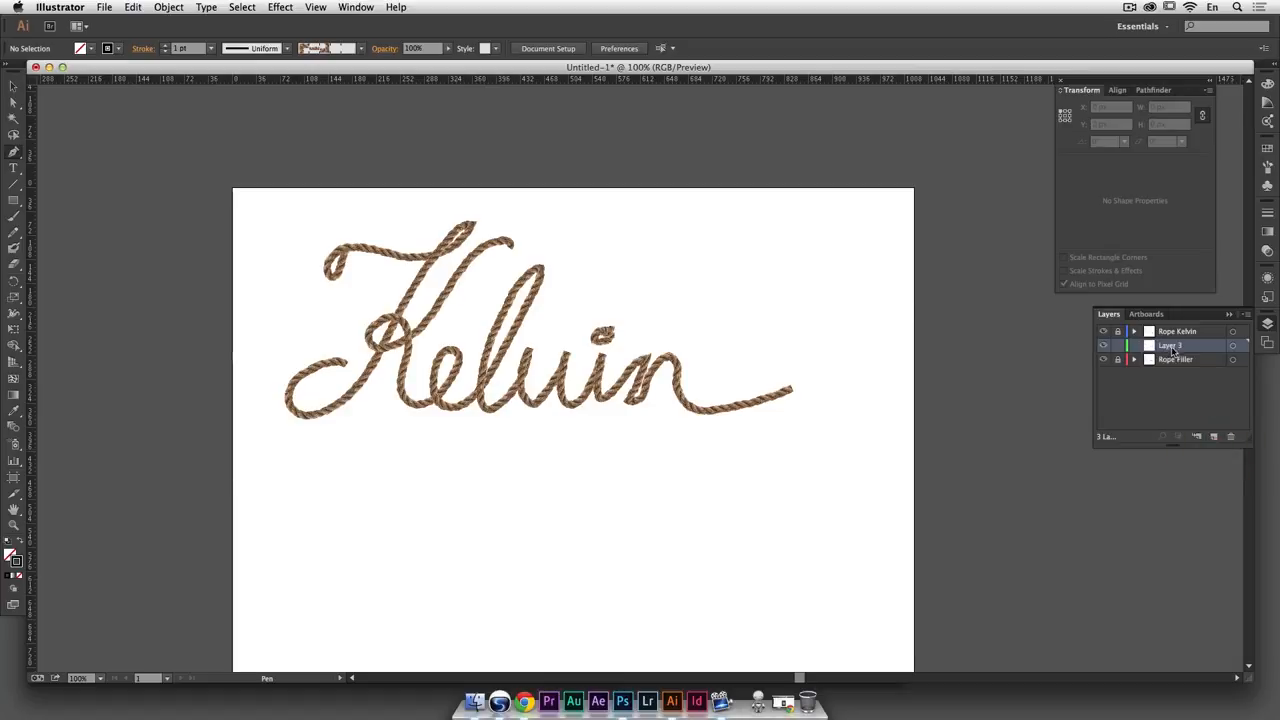
{"action": "left_click_drag", "start_coordinate": [1173, 350], "coordinate": [1173, 362]}
{"action": "double_click", "coordinate": [1173, 362]}
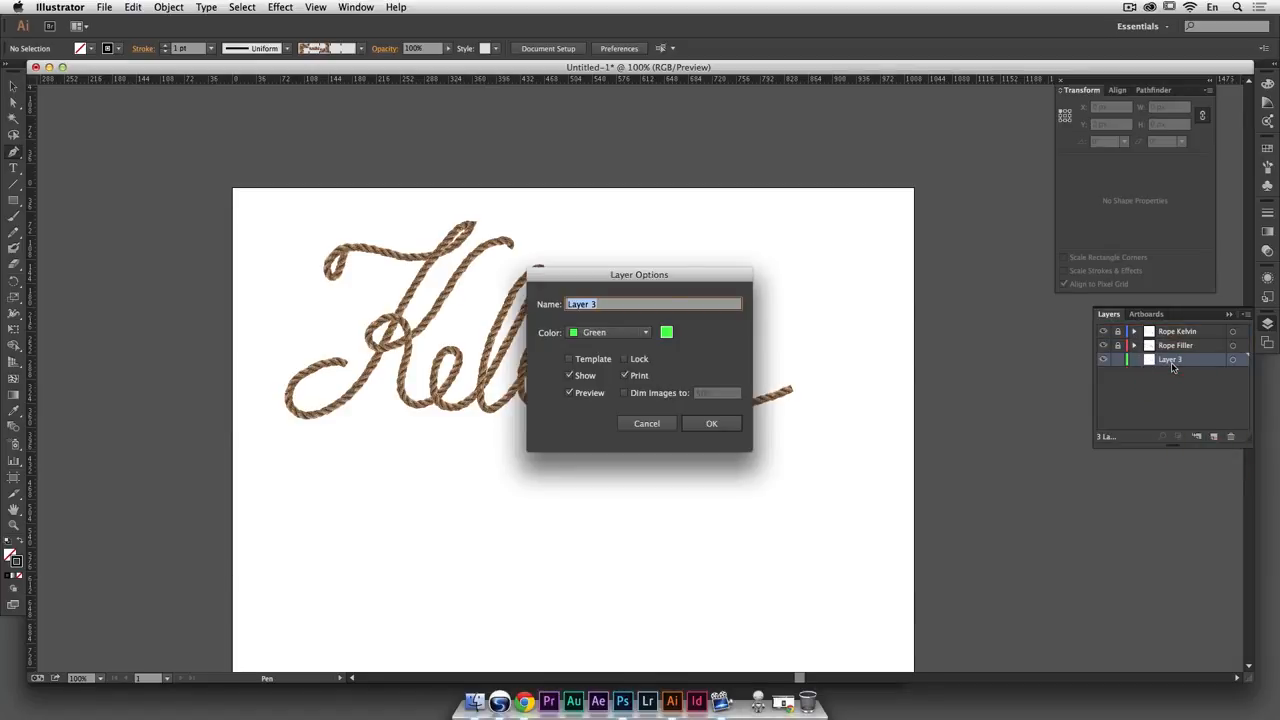
{"action": "type", "text": "Background"}
{"action": "key", "text": "Return"}
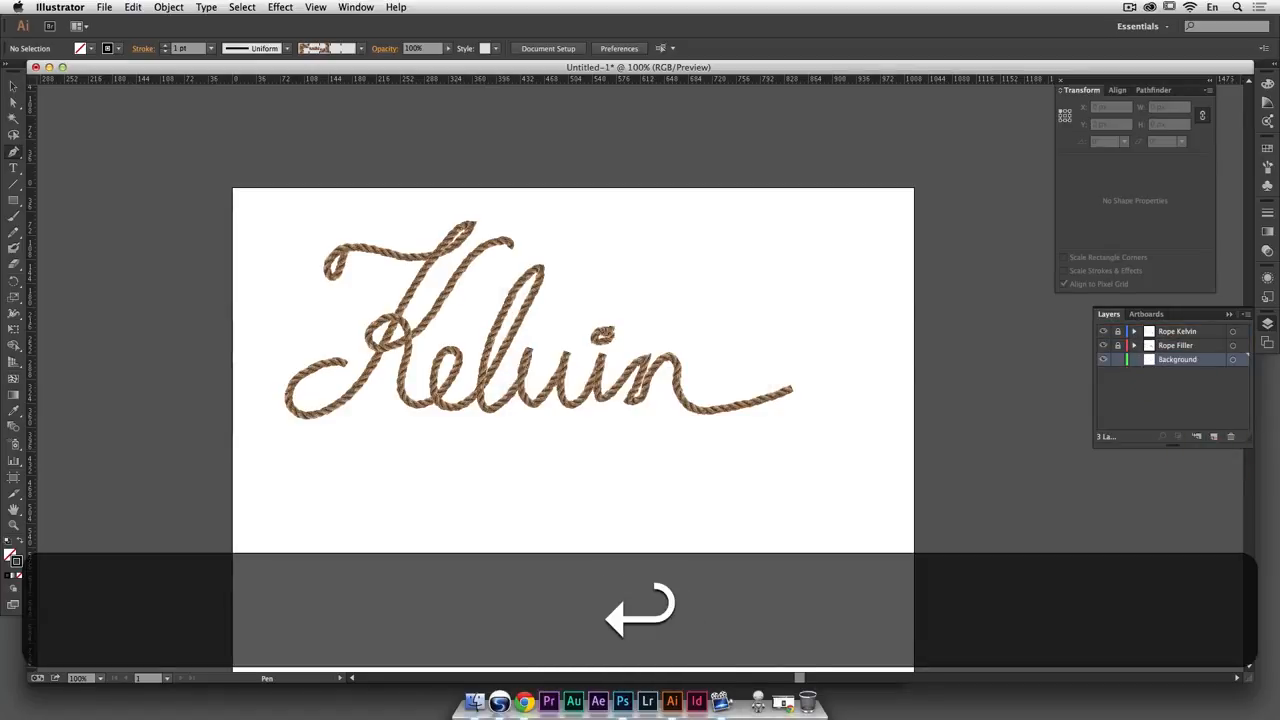
Draw a rectangle about 977 by 420 px behind the lettering on the Background layer and swap its fill and stroke for a black fill
{"action": "key", "text": "m"}
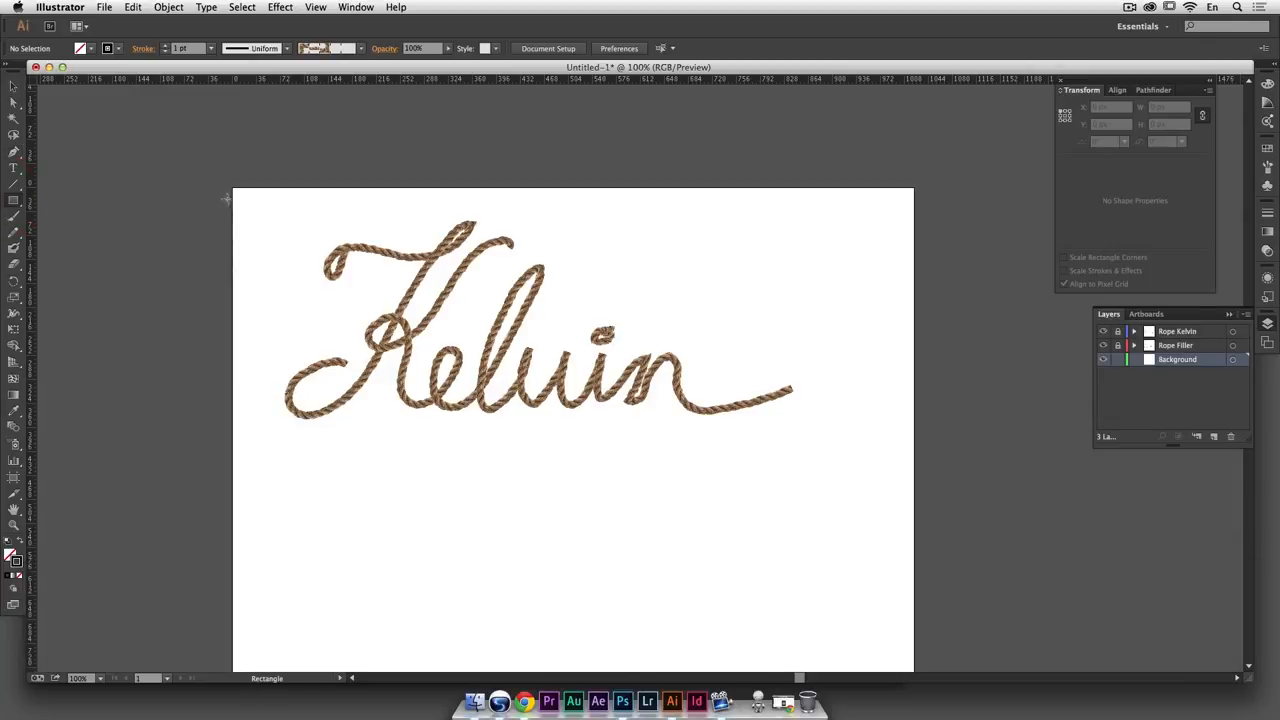
{"action": "left_click_drag", "start_coordinate": [235, 191], "coordinate": [886, 470]}
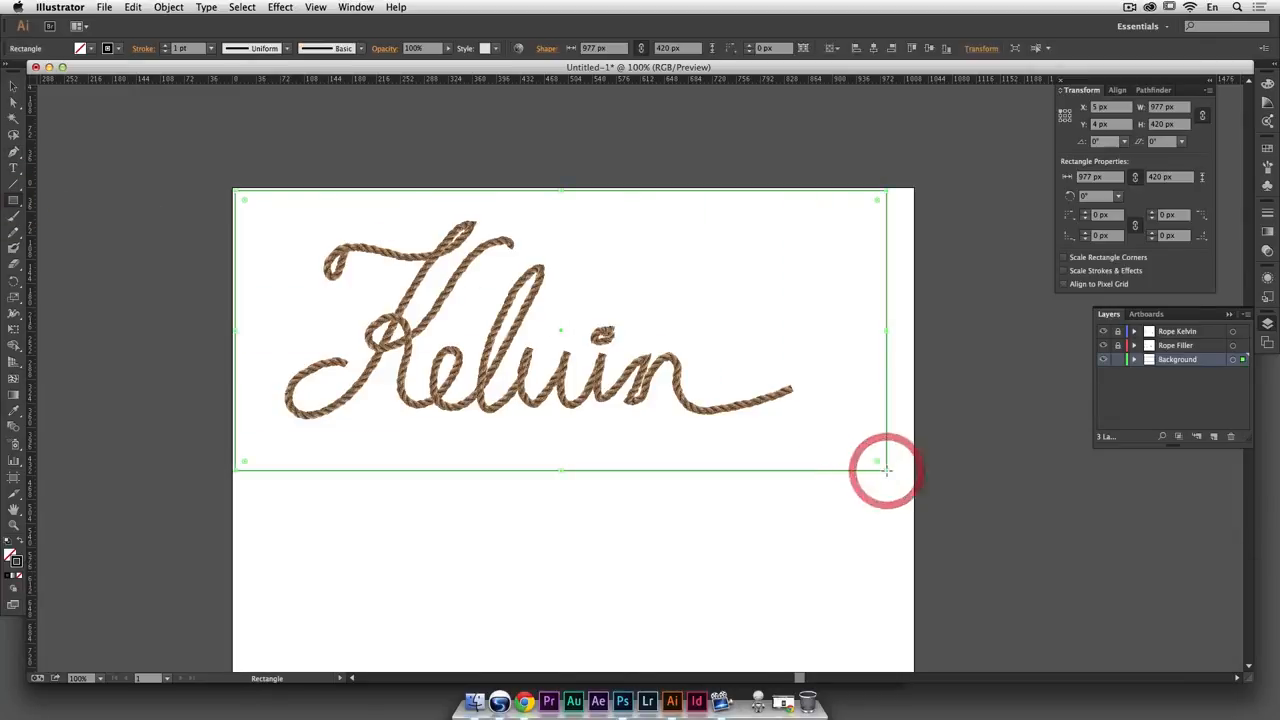
{"action": "left_click", "coordinate": [20, 545]}
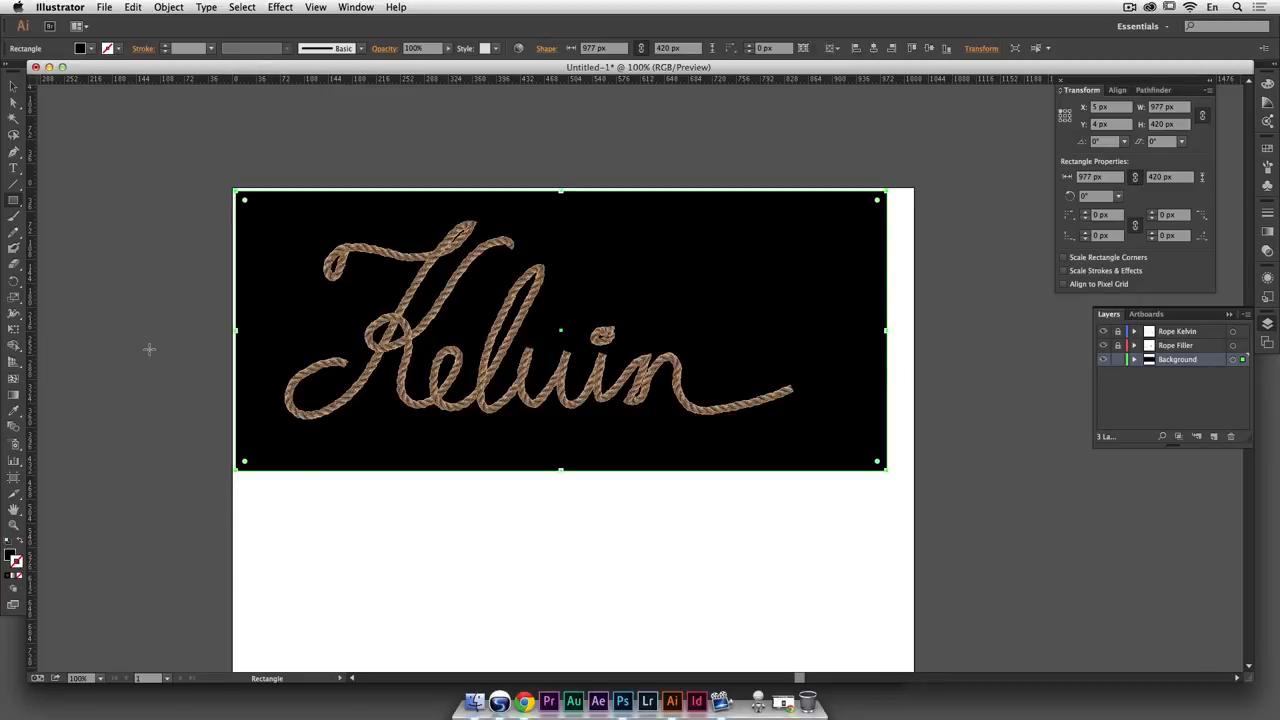
Fill the background rectangle with the Sky gradient swatch instead of black, undoing its mistaken application to the stroke
{"action": "left_click", "coordinate": [13, 86]}
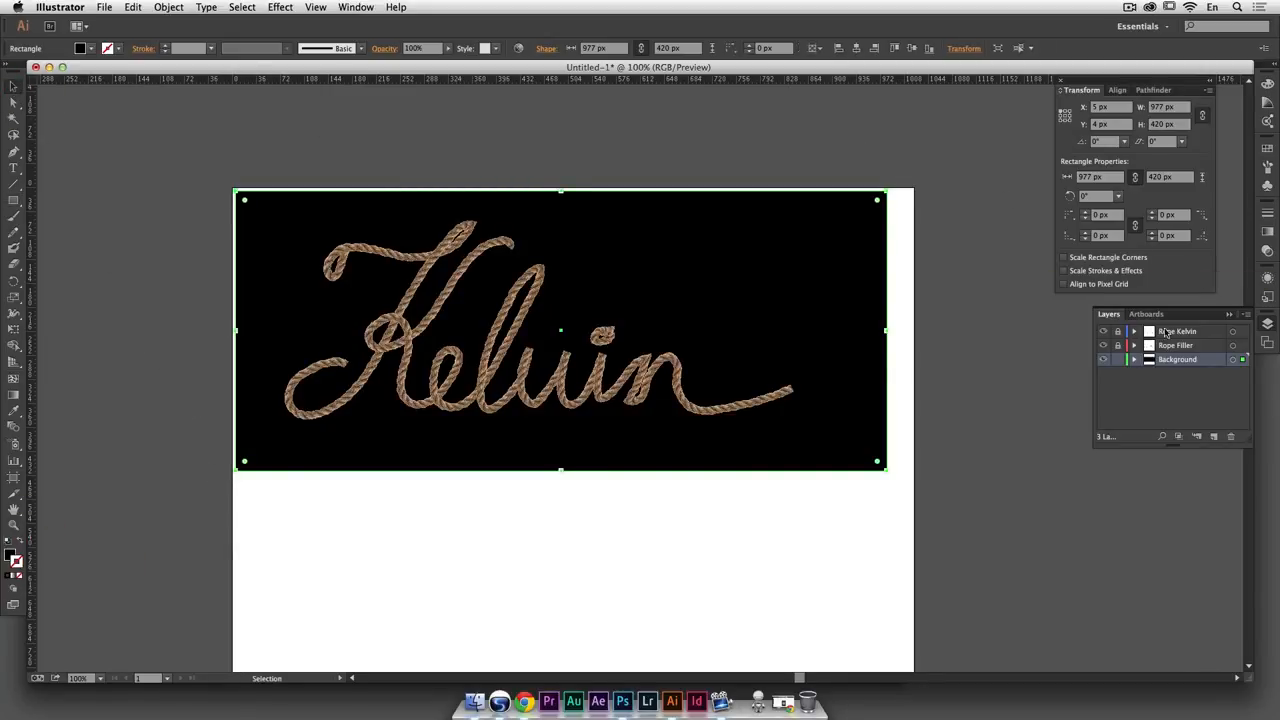
{"action": "left_click", "coordinate": [1264, 151]}
{"action": "scroll", "coordinate": [1188, 195], "scroll_direction": "down", "scroll_amount": 2}
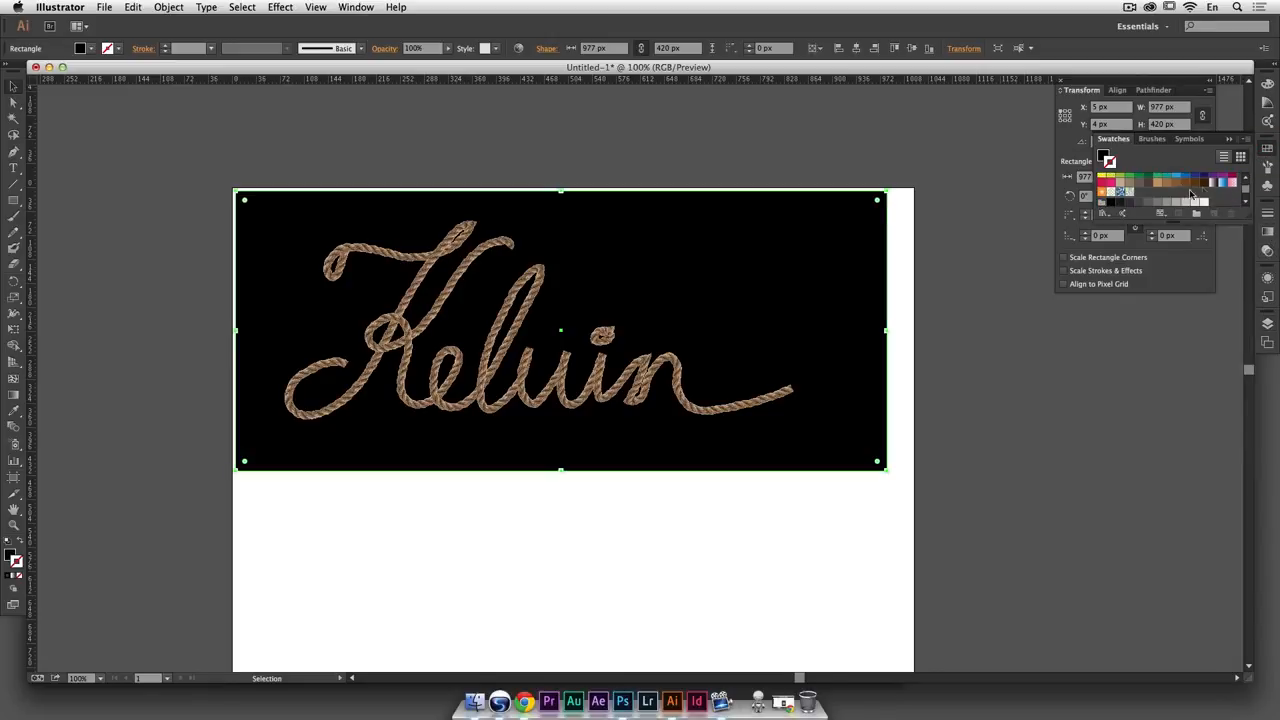
{"action": "left_click", "coordinate": [1220, 186]}
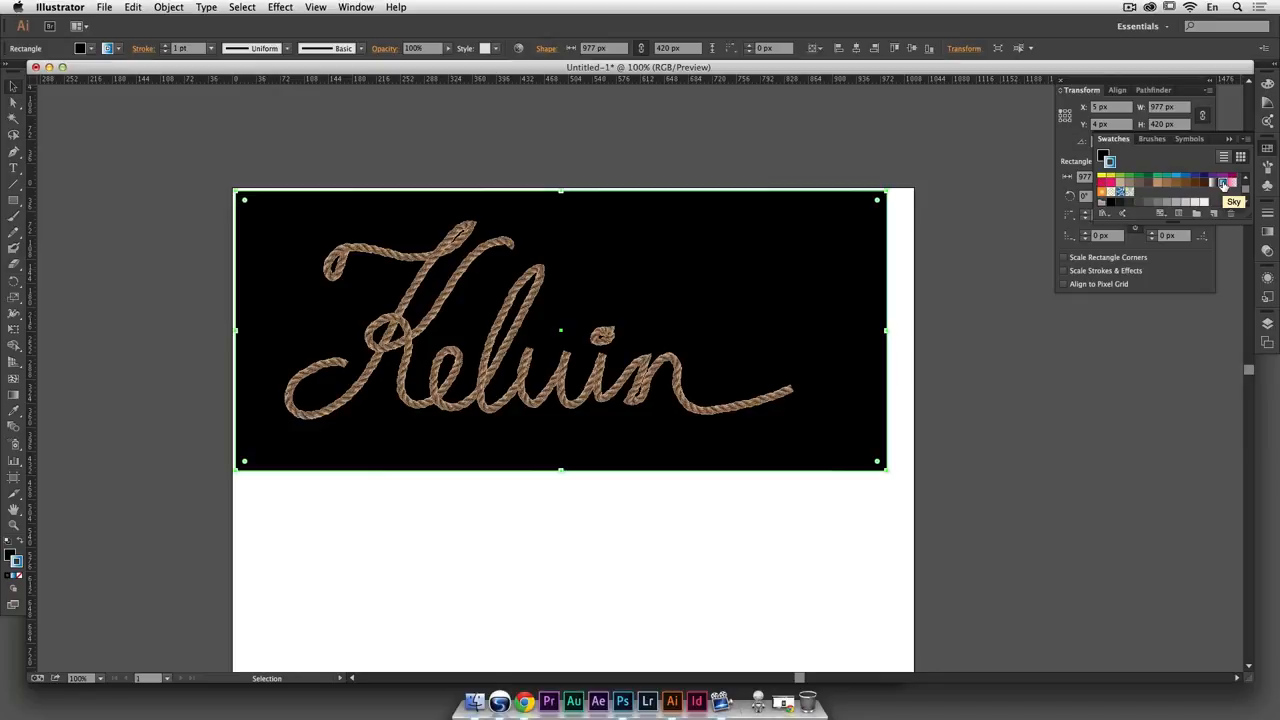
{"action": "key", "text": "ctrl+z"}
{"action": "key", "text": "x"}
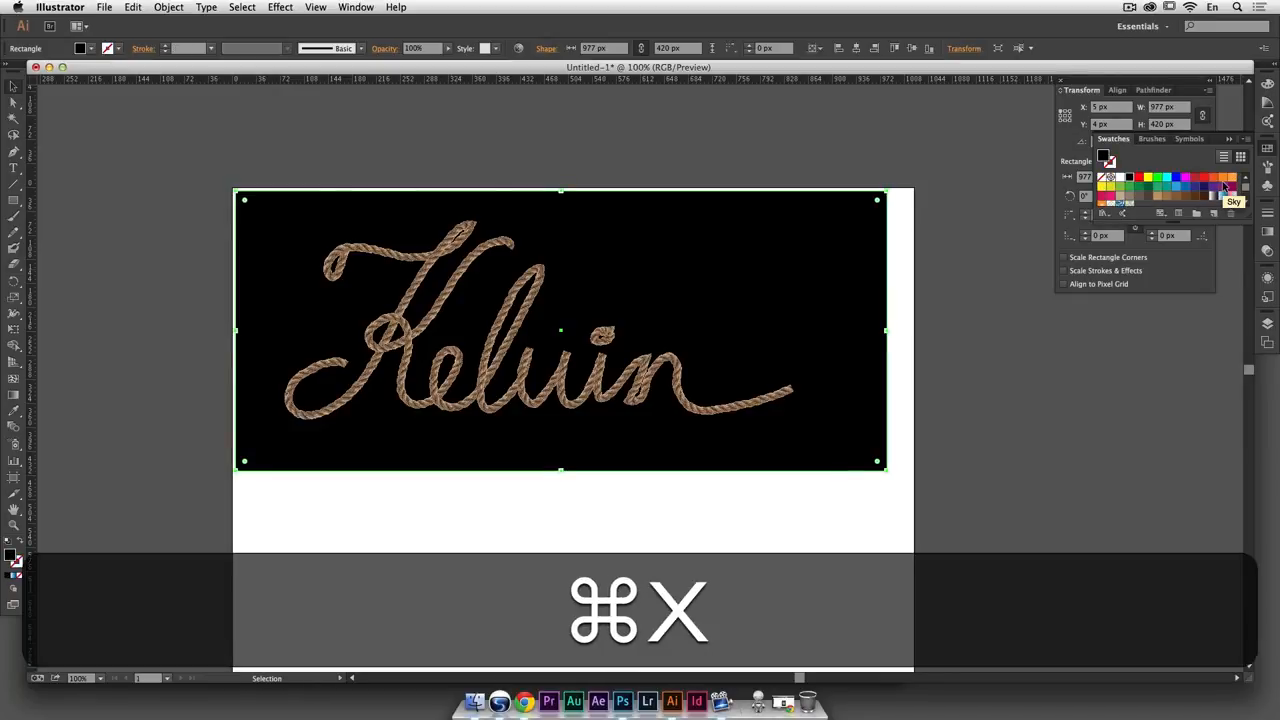
{"action": "left_click", "coordinate": [1224, 187]}
{"action": "left_click", "coordinate": [1222, 196]}
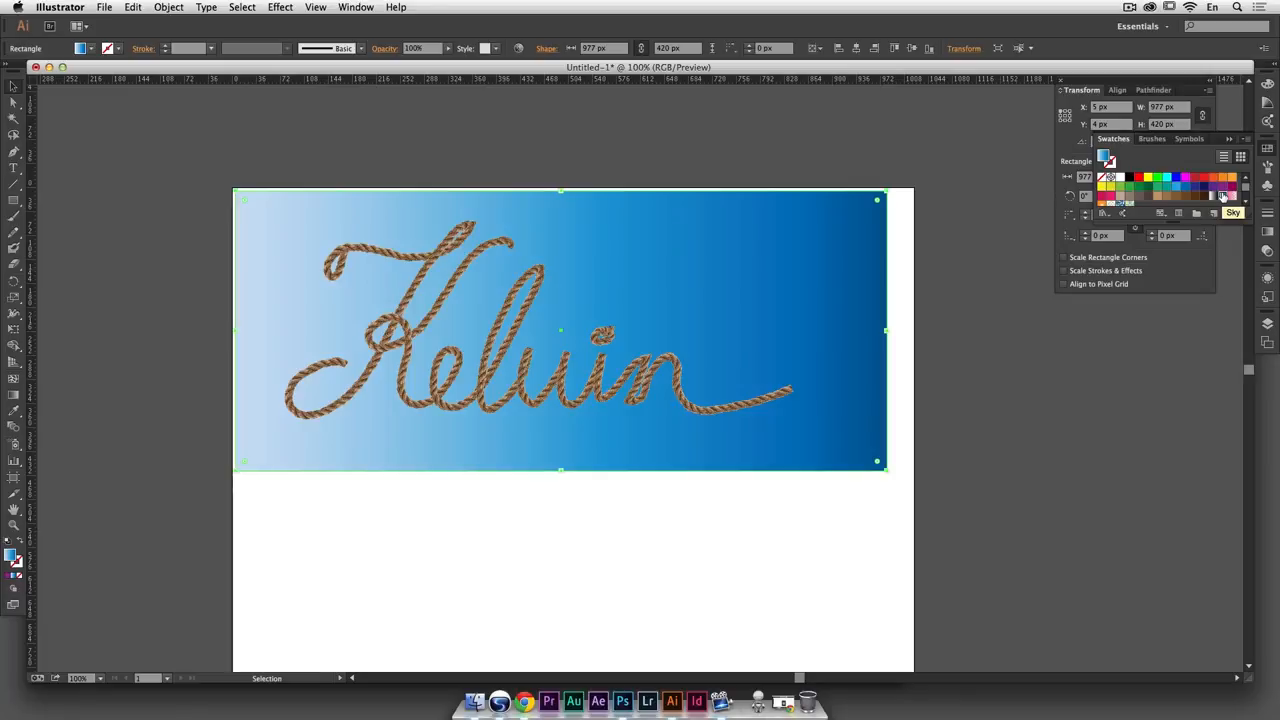
Try a brown swatch, the two pattern swatches, the orange radial gradient and two dark grey-brown swatches as the background rectangle's fill
{"action": "left_click", "coordinate": [1168, 197]}
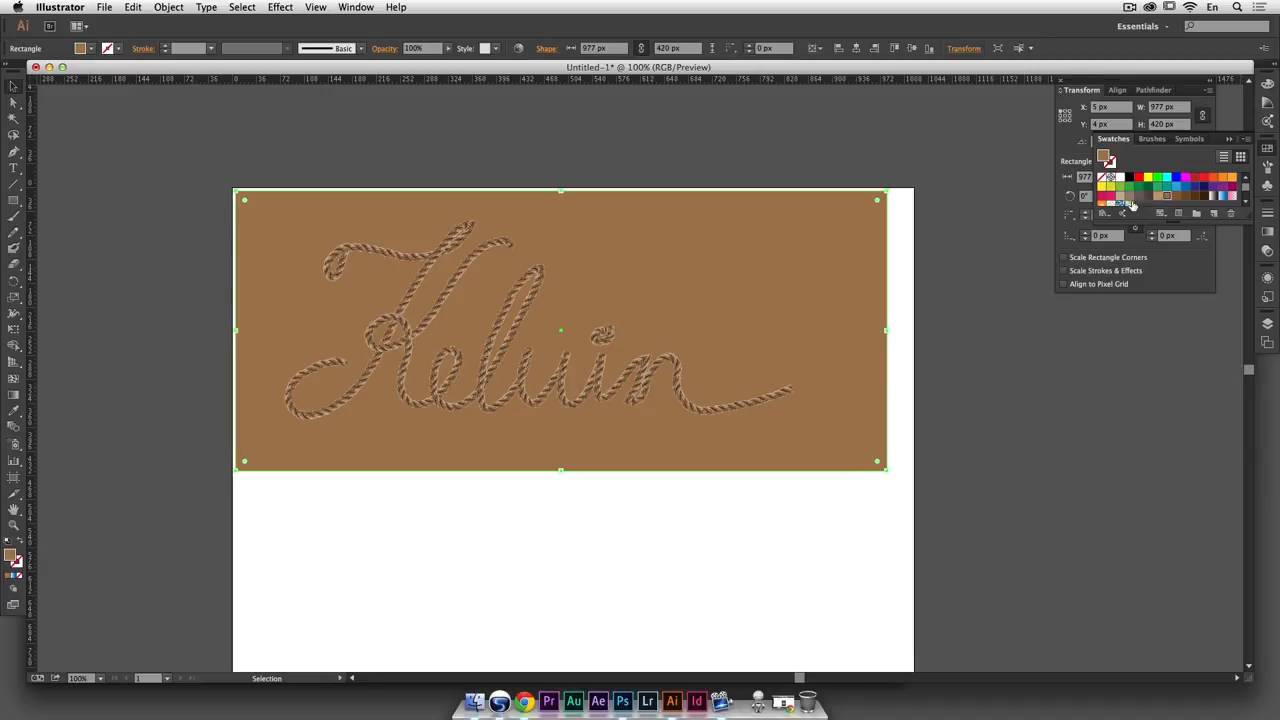
{"action": "left_click", "coordinate": [1126, 204]}
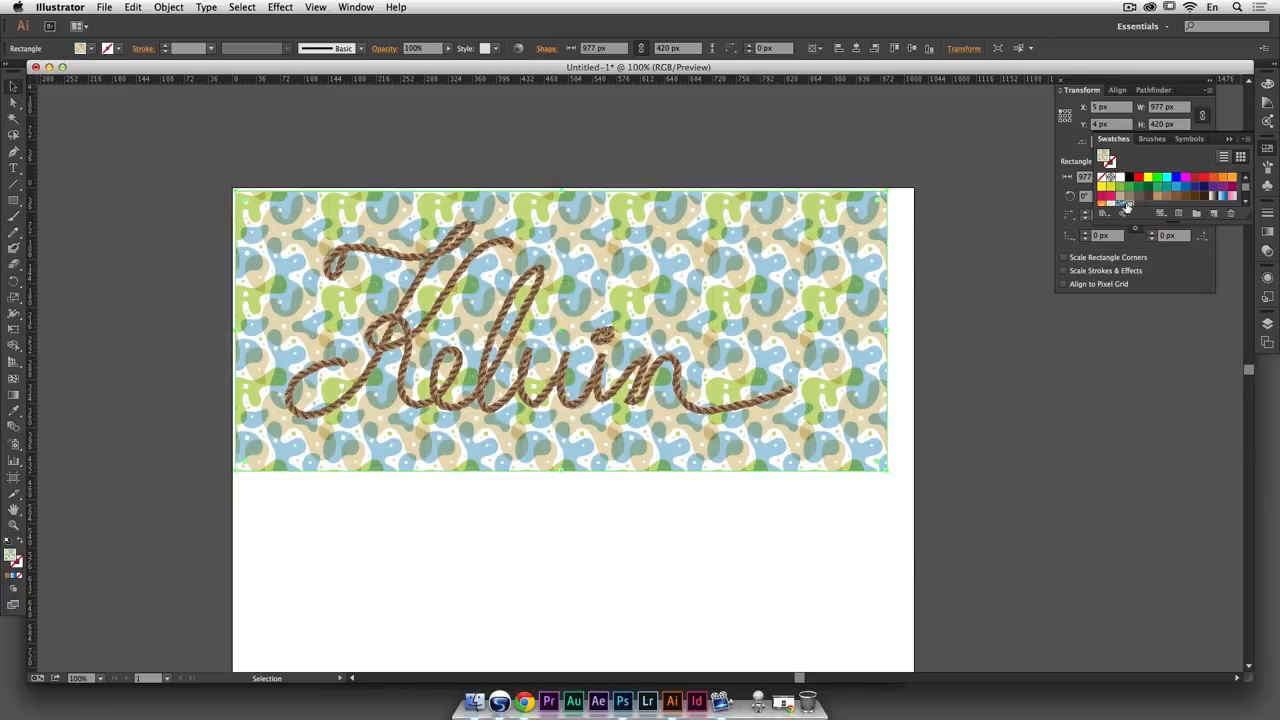
{"action": "left_click", "coordinate": [1119, 205]}
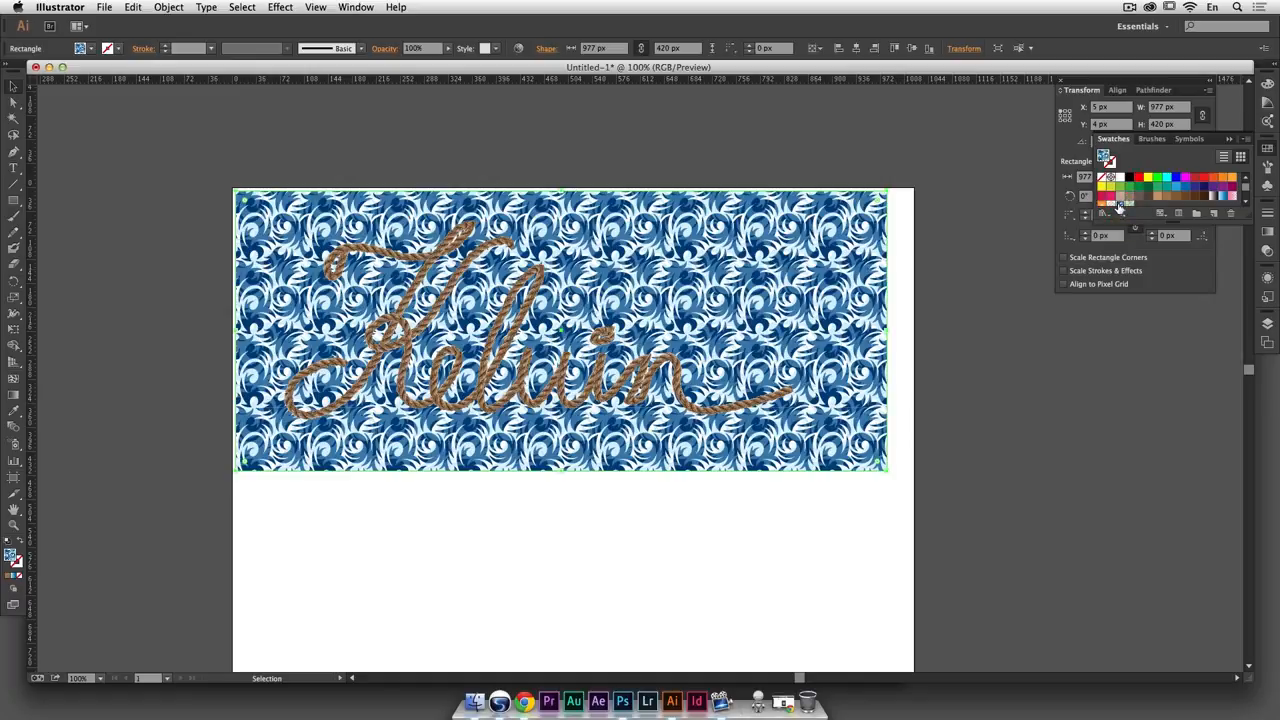
{"action": "left_click", "coordinate": [1101, 204]}
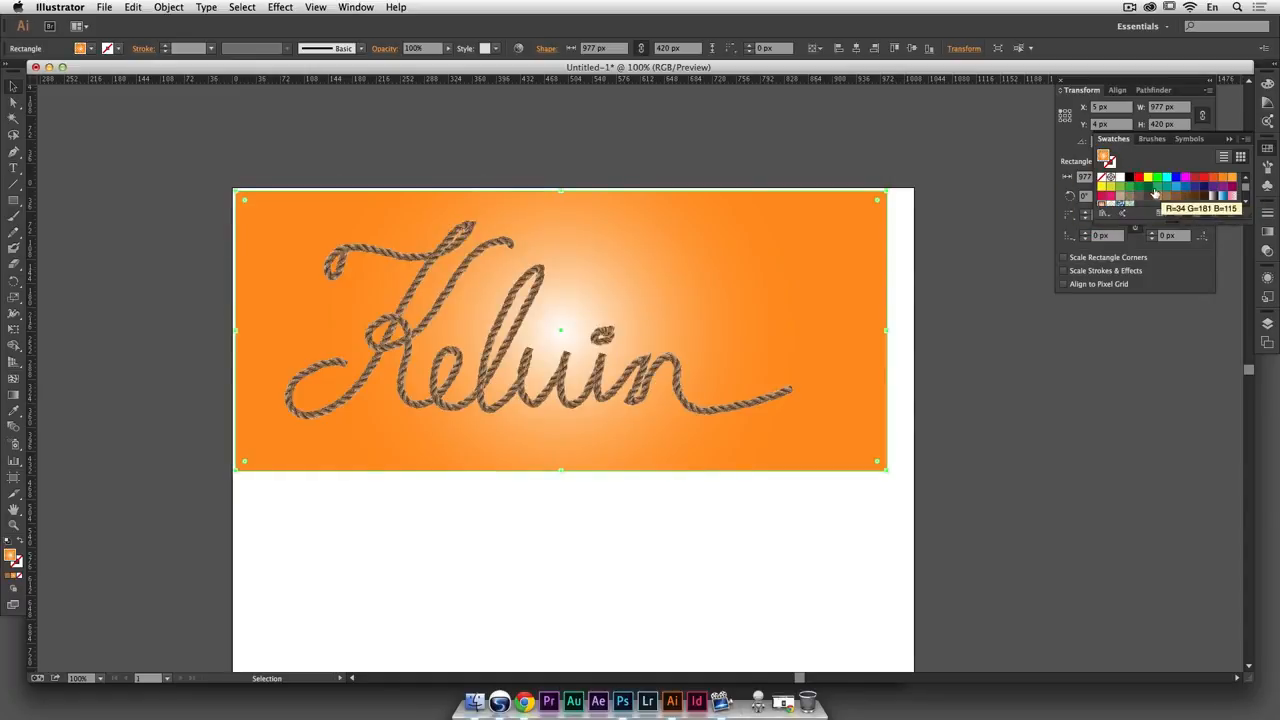
{"action": "left_click", "coordinate": [1149, 196]}
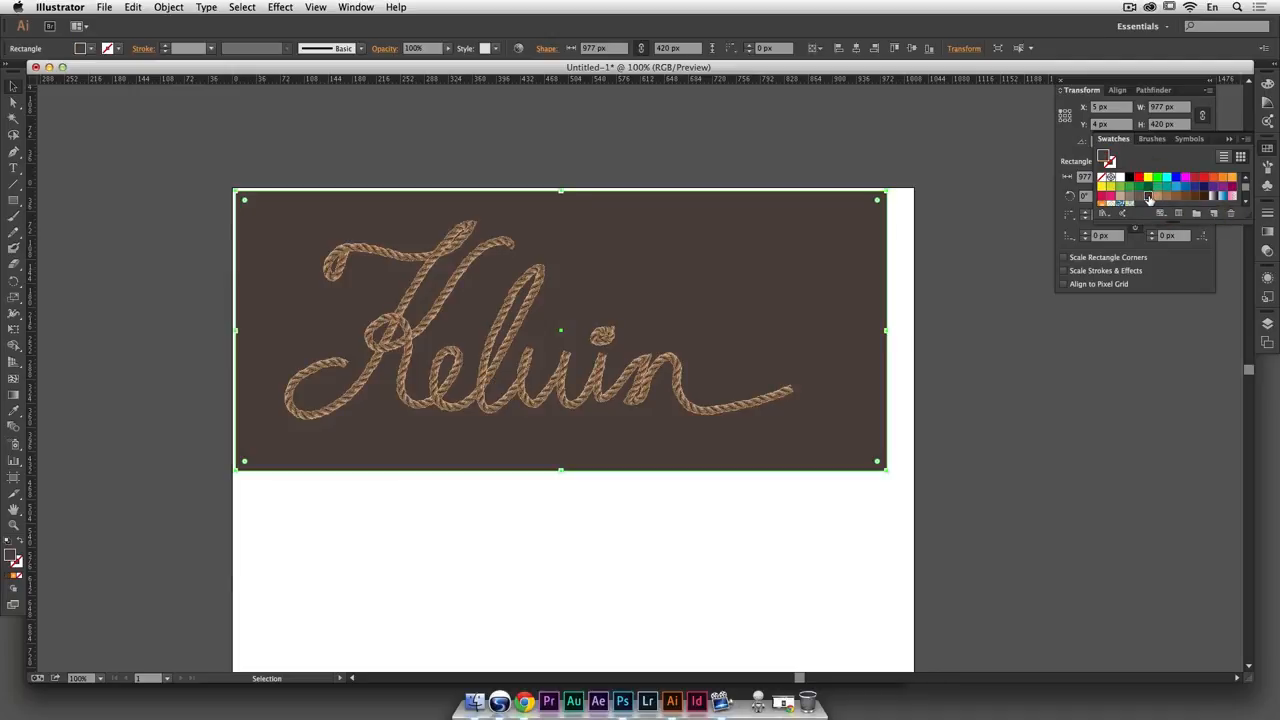
{"action": "left_click", "coordinate": [1140, 198]}
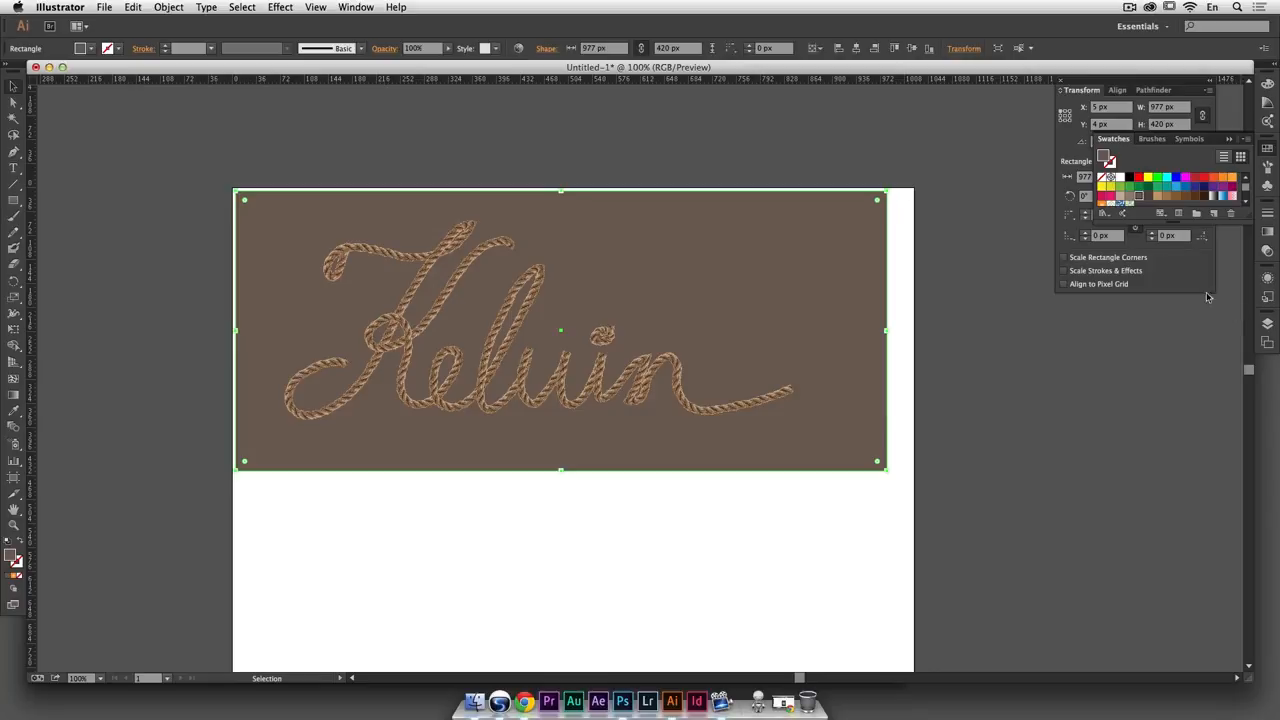
Delete the Background layer together with its rectangle
{"action": "left_click", "coordinate": [1267, 323]}
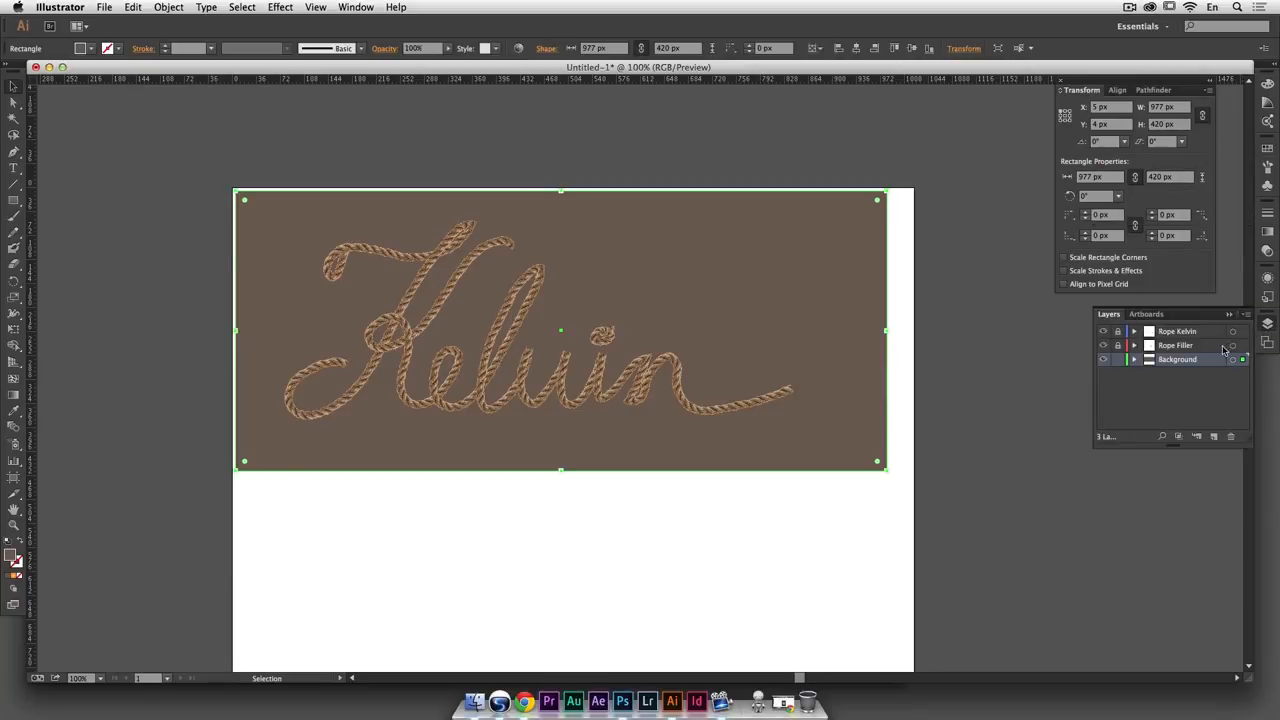
{"action": "left_click_drag", "start_coordinate": [1210, 359], "coordinate": [1231, 436]}
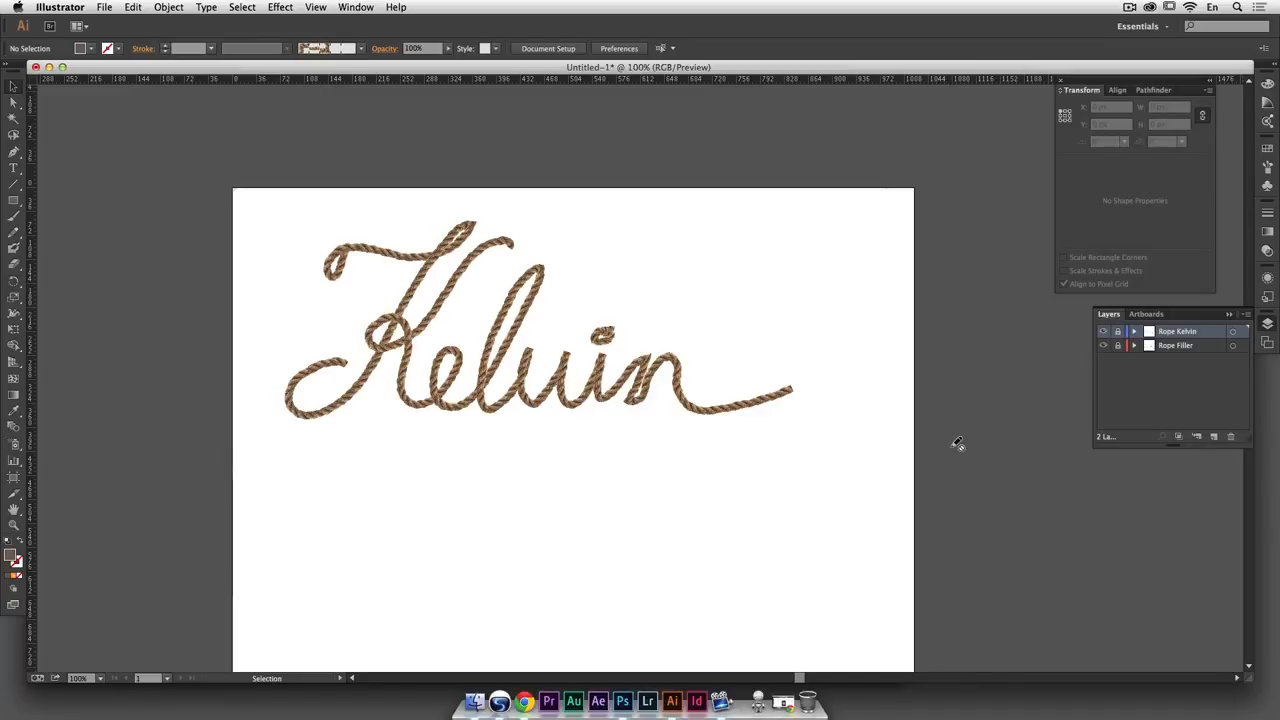
Save the document in Adobe Illustrator format as "Rope-" followed by the lettered name, accepting the default Illustrator CC options
{"action": "key", "text": "super"}
{"action": "key", "text": "super+s"}
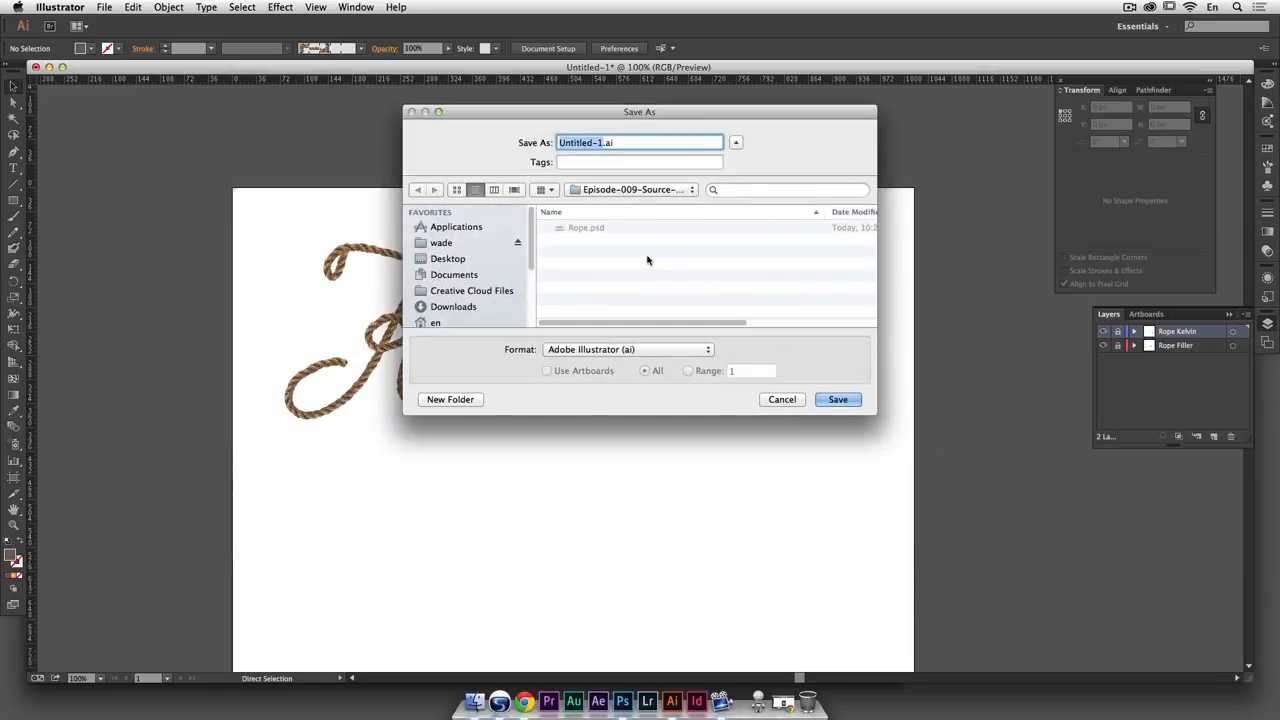
{"action": "type", "text": "Rope-Kelvi"}
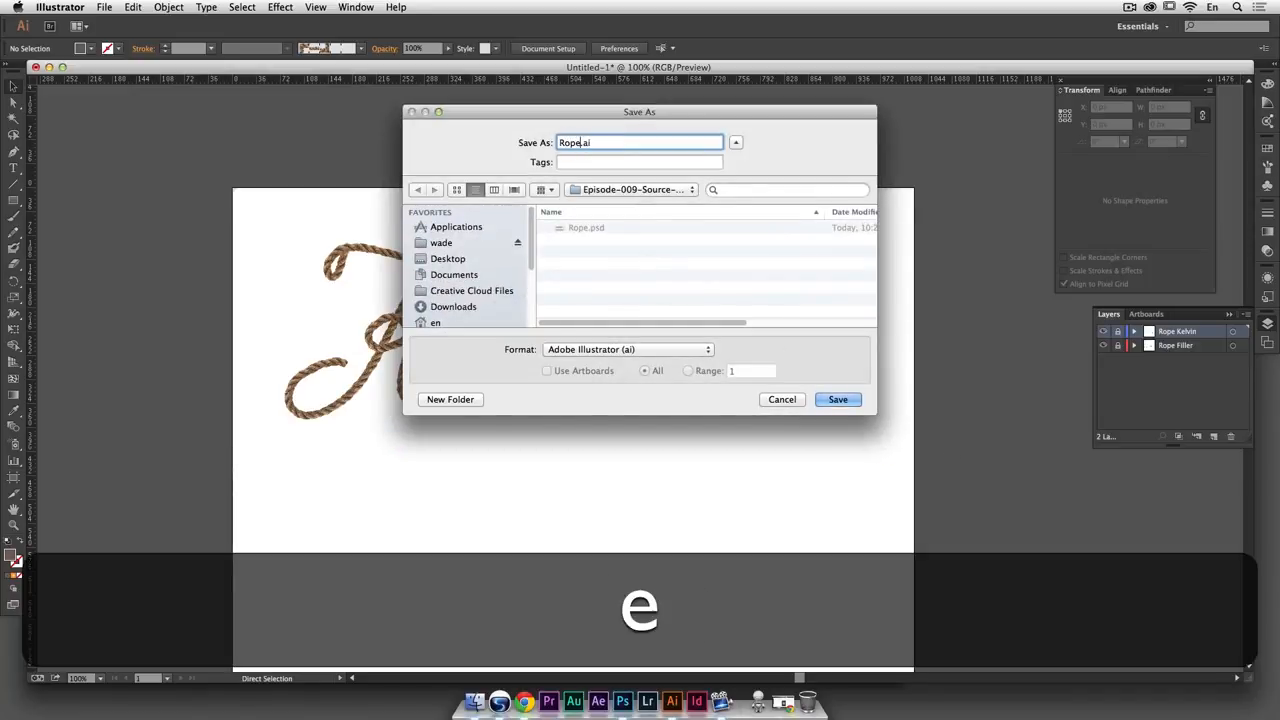
{"action": "type", "text": "n"}
{"action": "key", "text": "Return"}
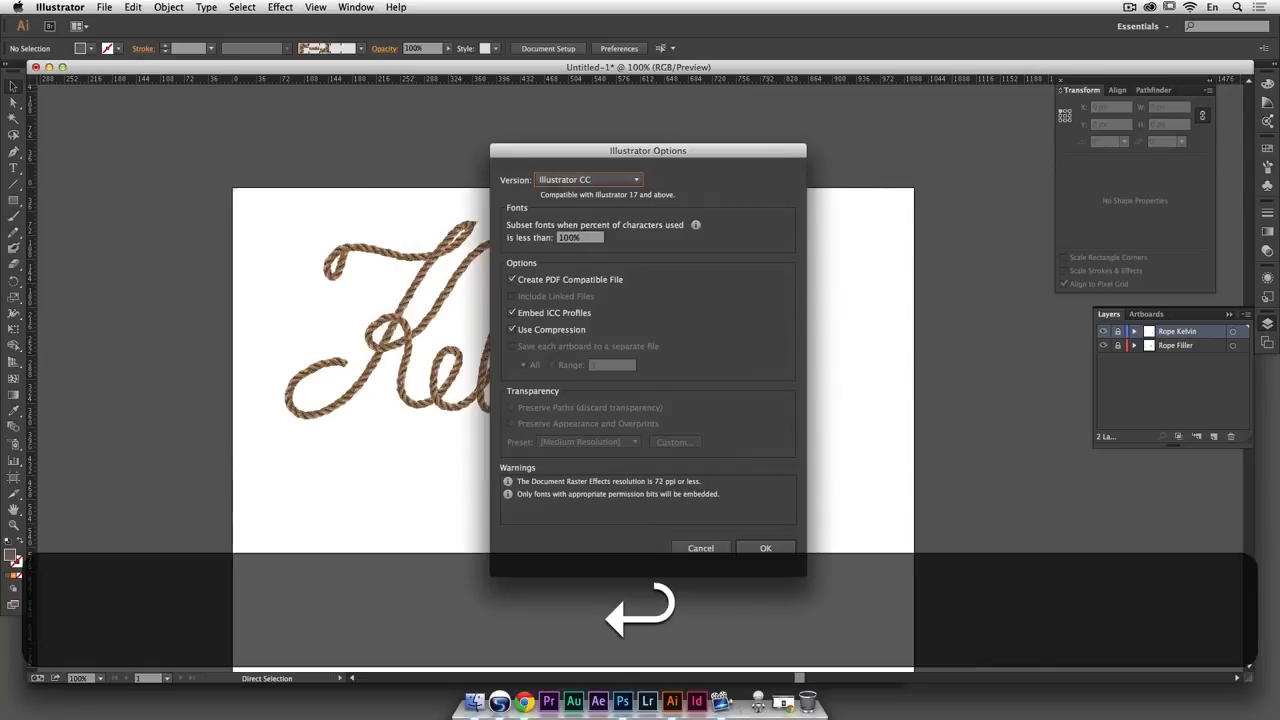
{"action": "left_click", "coordinate": [766, 549]}
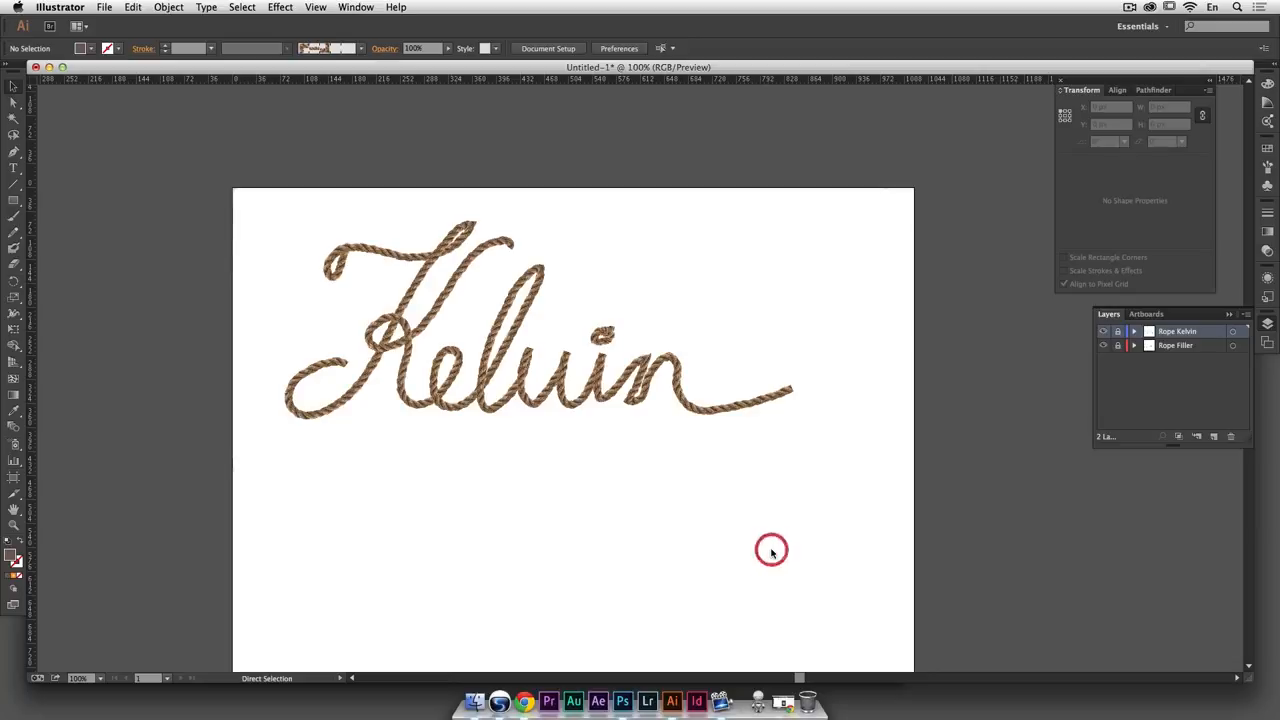